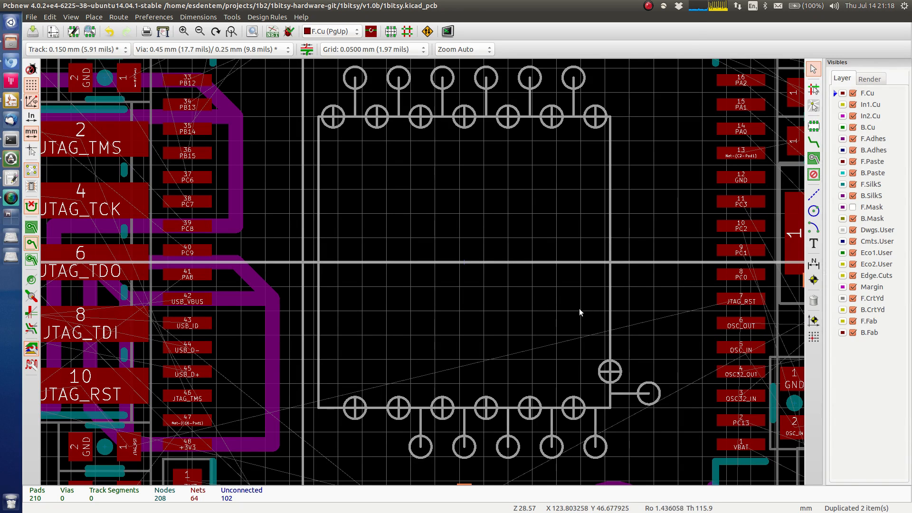
# Switch to the v1.0a board to examine the via layout inside the microcontroller footprint, and return to the v1.0b board
pyautogui.moveTo(570, 283); pyautogui.dragTo(498, 315, button='middle')
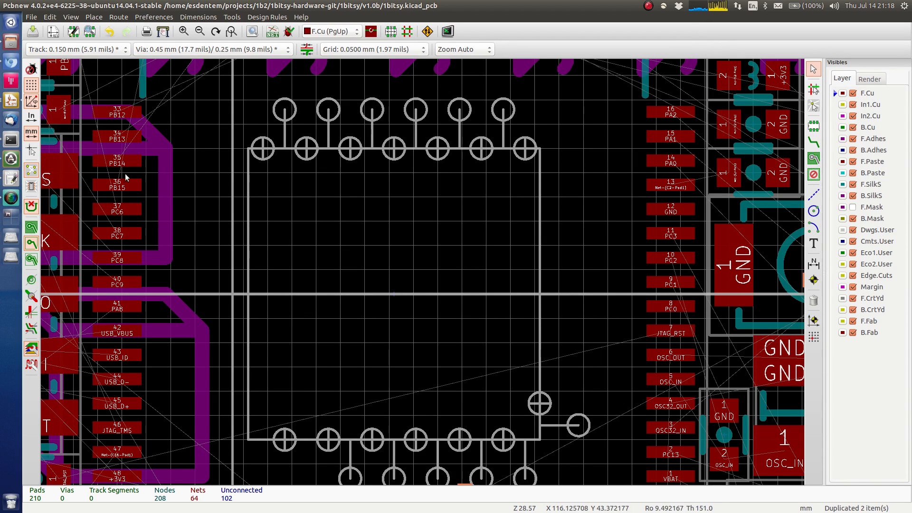
pyautogui.click(14, 179)
pyautogui.moveTo(504, 299); pyautogui.dragTo(436, 257, button='middle')
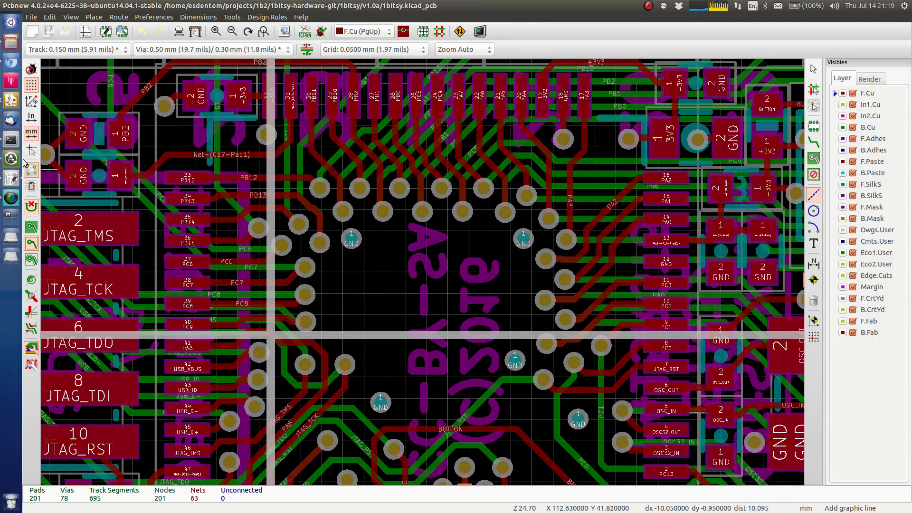
pyautogui.press('Escape')
pyautogui.click(11, 101)
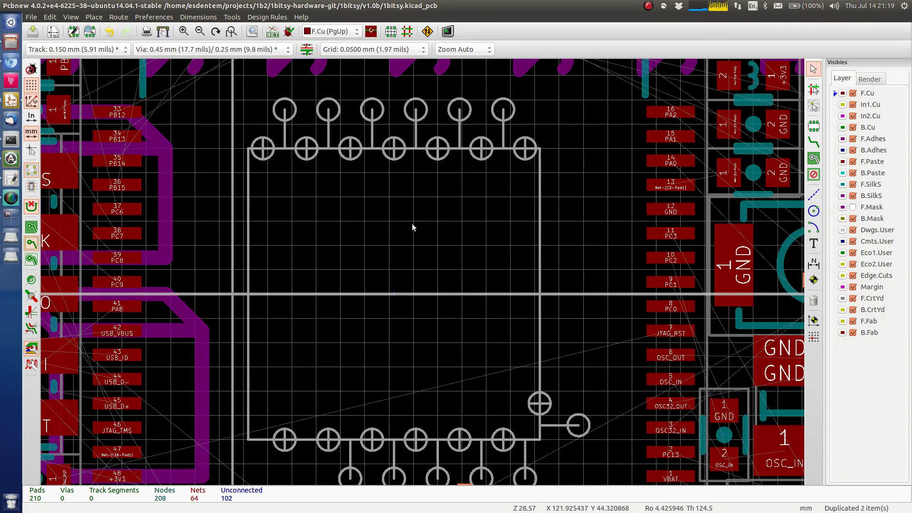
pyautogui.moveTo(365, 268); pyautogui.dragTo(358, 197, button='middle')
pyautogui.moveTo(368, 314); pyautogui.dragTo(242, 251, button='middle')
pyautogui.moveTo(369, 276); pyautogui.dragTo(265, 275, button='middle')
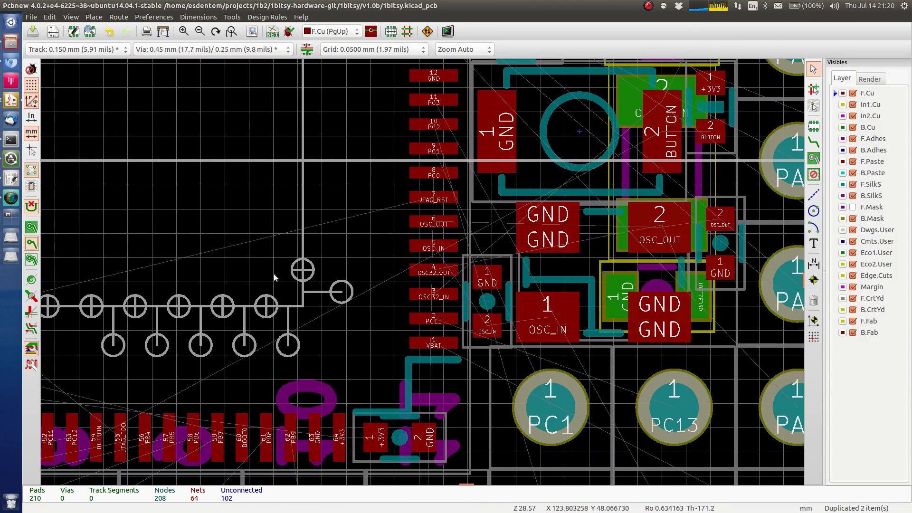
pyautogui.click(311, 272)
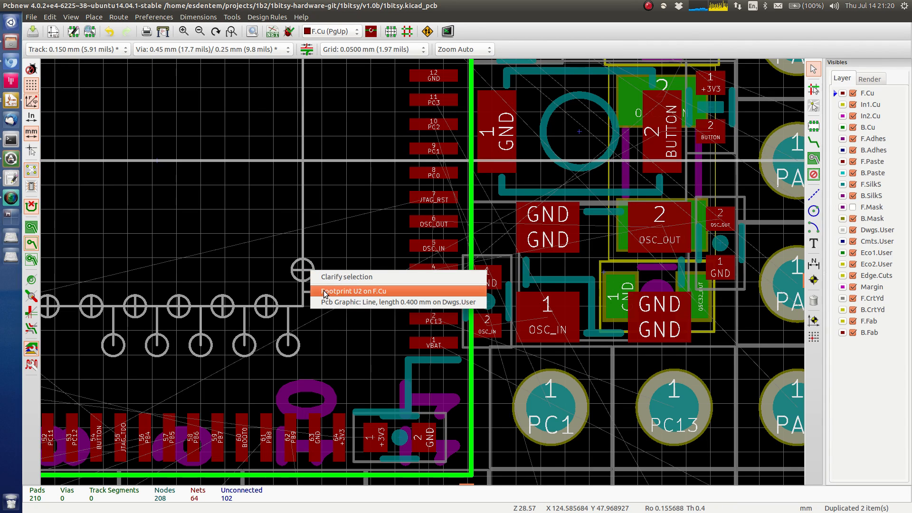
pyautogui.click(331, 298)
pyautogui.click(310, 278)
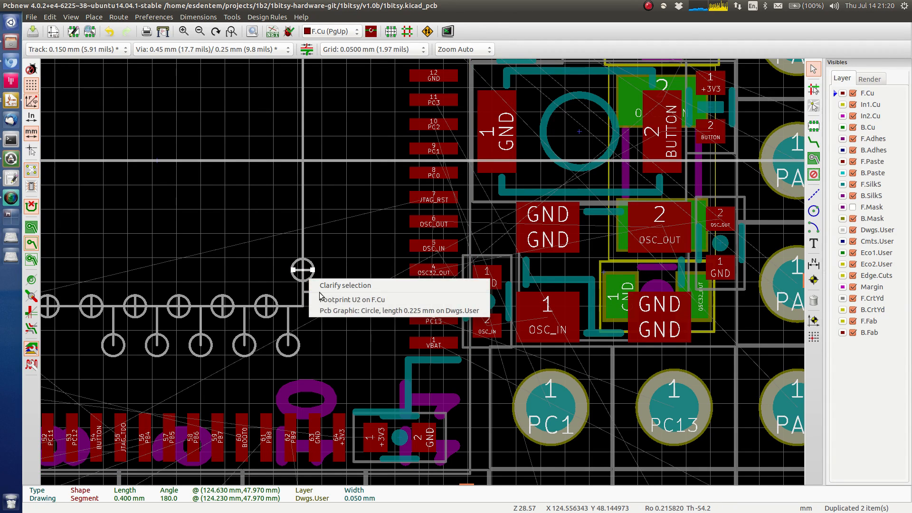
pyautogui.click(327, 310)
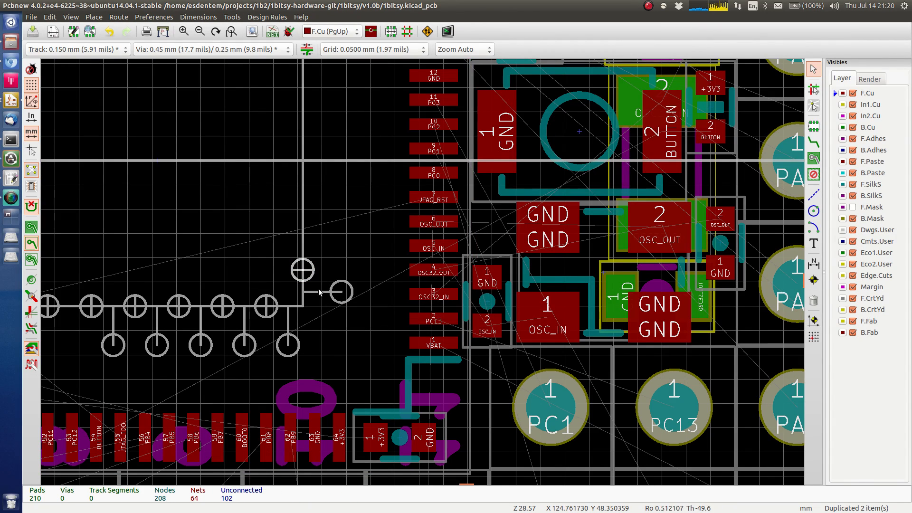
pyautogui.moveTo(220, 250); pyautogui.dragTo(307, 253, button='middle')
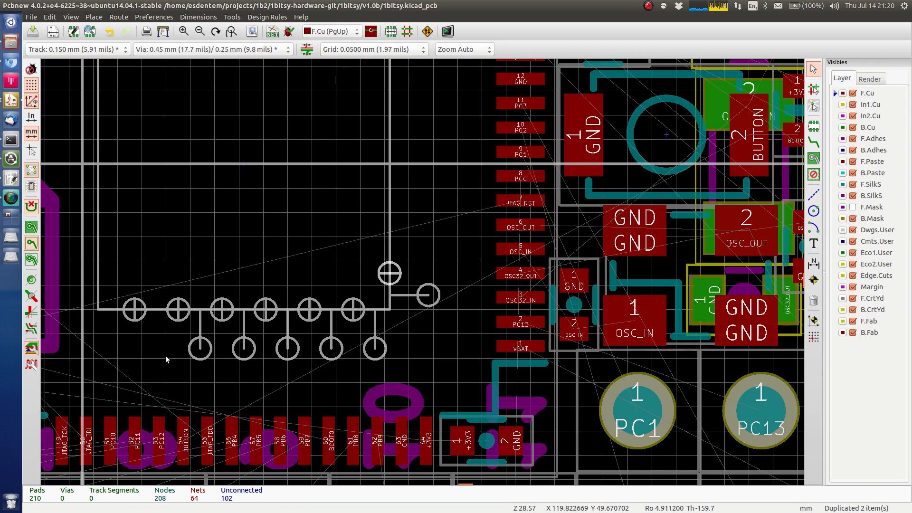
pyautogui.click(415, 298)
# Select the crossed circle near the outline's lower-right corner with its horizontal bar, plus the 0.8 mm stub line and its end circle
pyautogui.scroll(5, 414, 295)
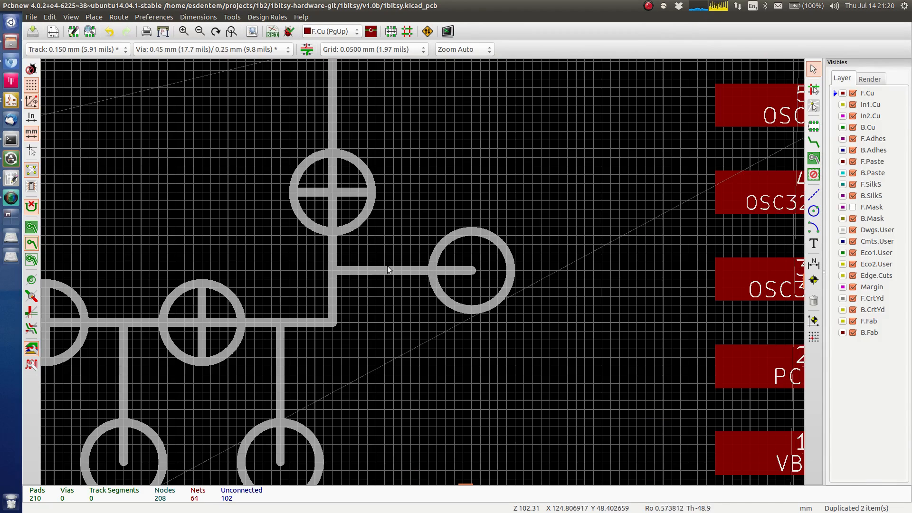
pyautogui.click(361, 192)
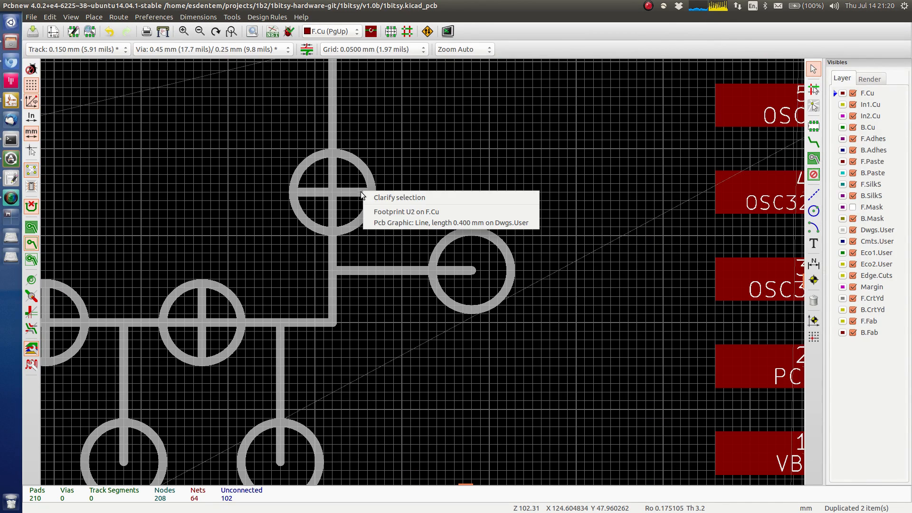
pyautogui.click(390, 223)
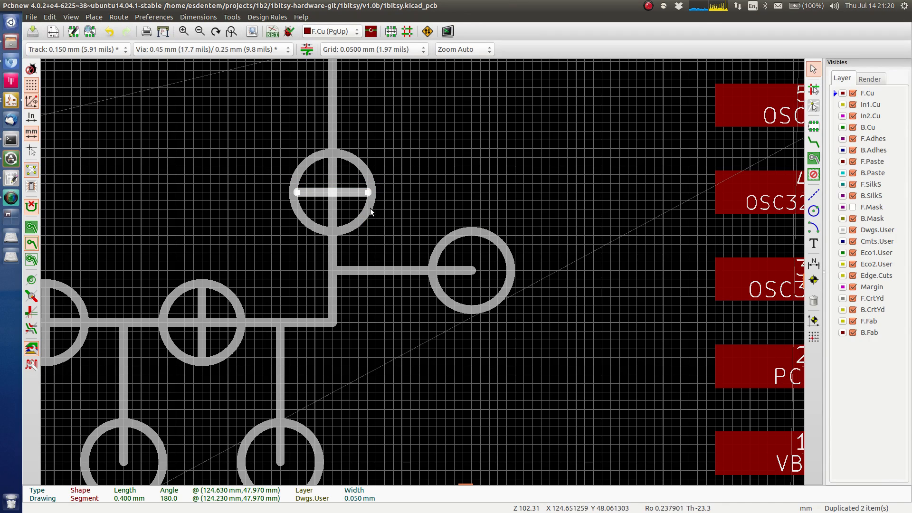
pyautogui.click(370, 208)
pyautogui.click(385, 243)
pyautogui.keyDown('shift'); pyautogui.click(402, 271); pyautogui.keyUp('shift')
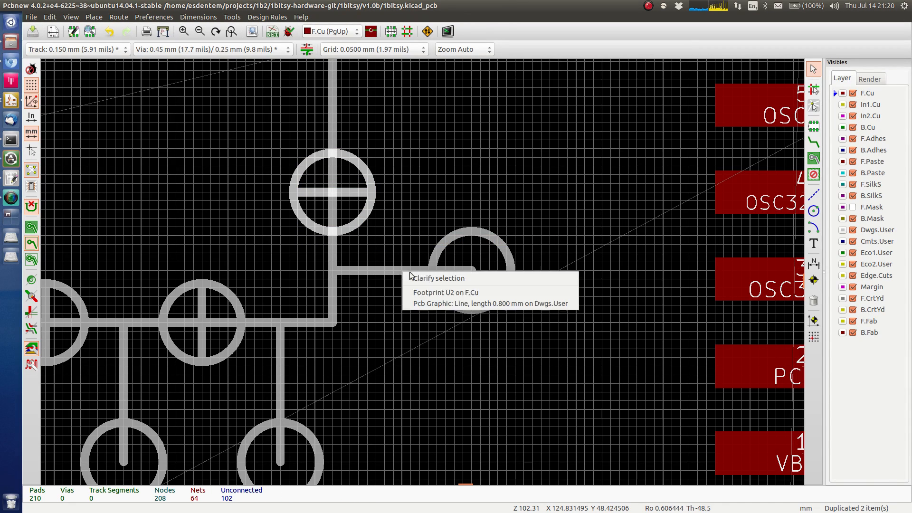
pyautogui.click(445, 303)
pyautogui.keyDown('shift'); pyautogui.click(437, 254); pyautogui.keyUp('shift')
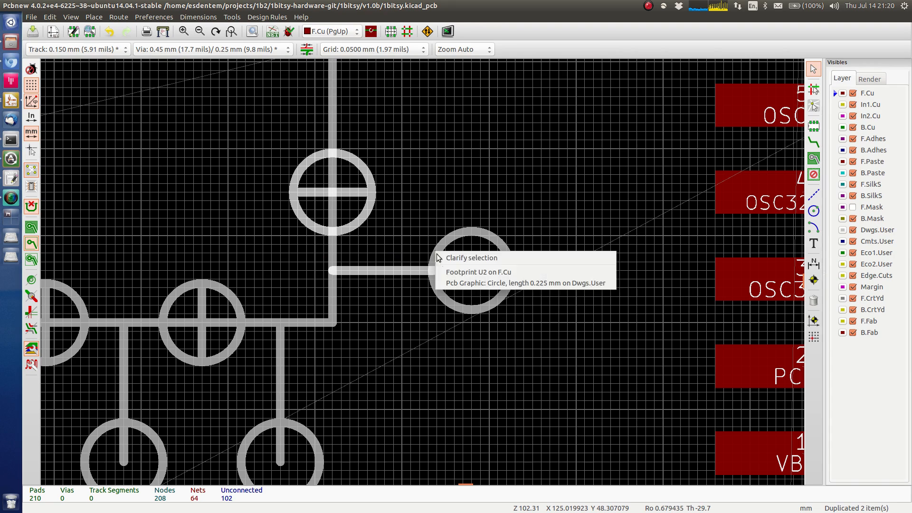
pyautogui.click(455, 282)
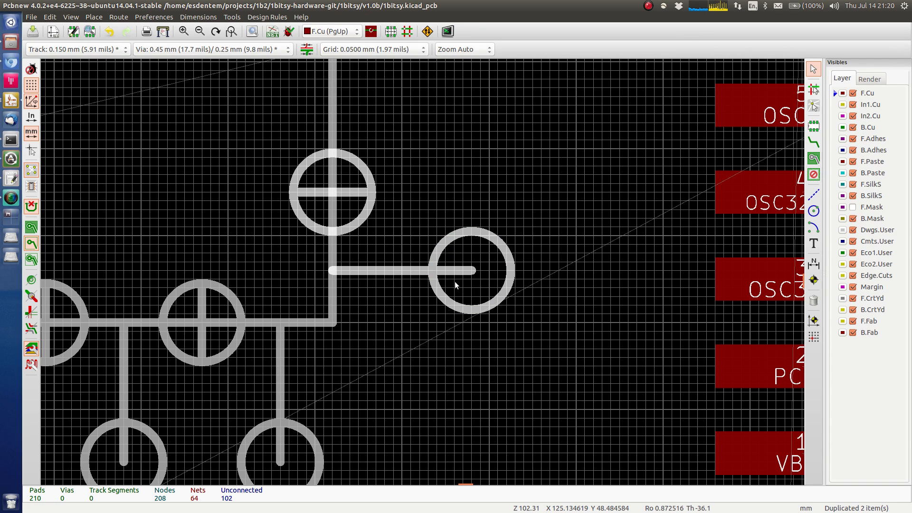
# Set up a grid array of the selected markers with horizontal count 1, vertical count 7 and horizontal spacing 0 mm
pyautogui.rightClick(392, 227)
pyautogui.click(440, 300)
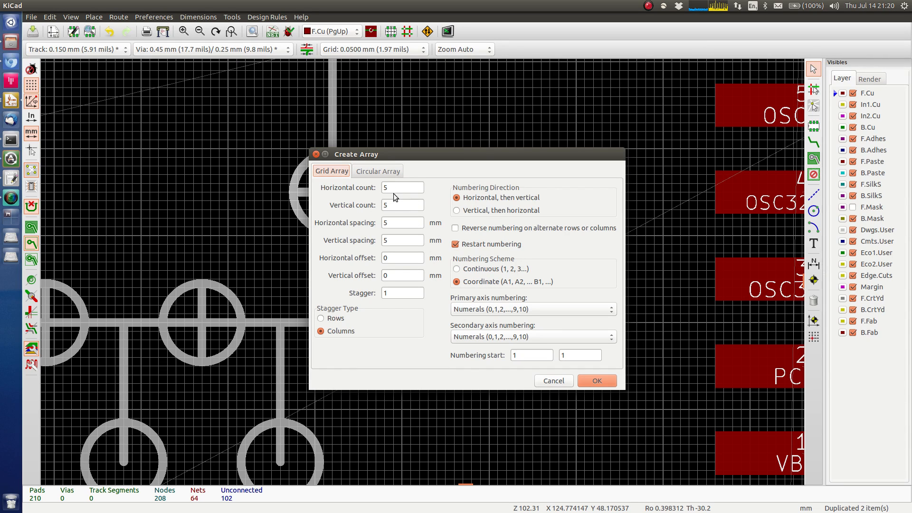
pyautogui.doubleClick(398, 188)
pyautogui.write('1')
pyautogui.doubleClick(402, 205)
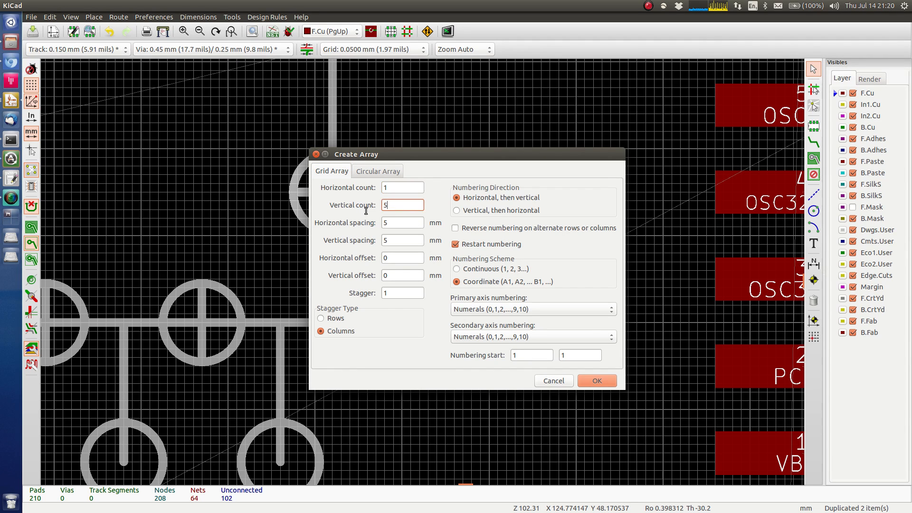
pyautogui.write('7')
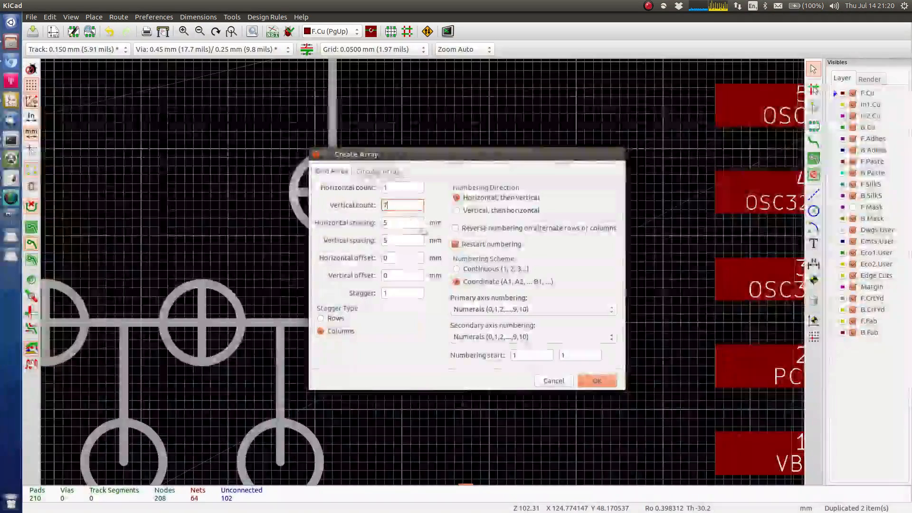
pyautogui.doubleClick(398, 224)
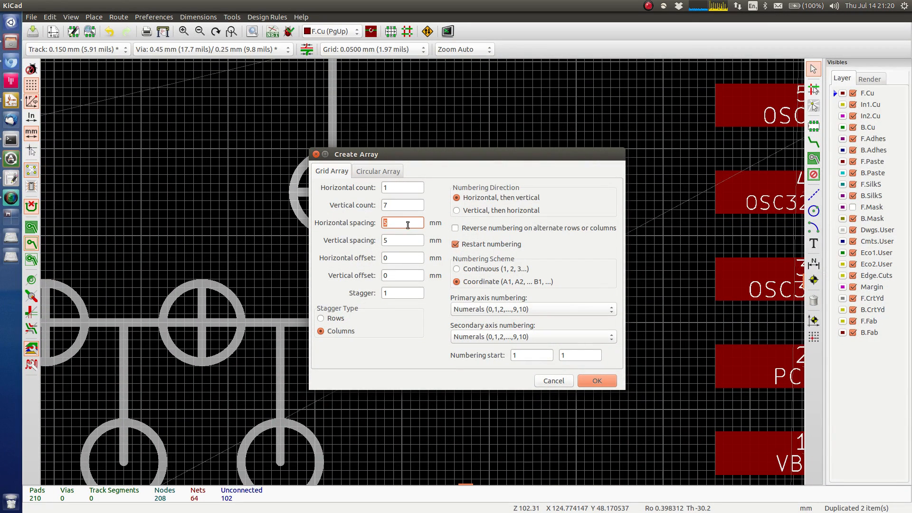
pyautogui.write('0')
# Try the array with a vertical spacing of .9 mm, and undo the created copies
pyautogui.doubleClick(395, 241)
pyautogui.write('.9')
pyautogui.click(598, 381)
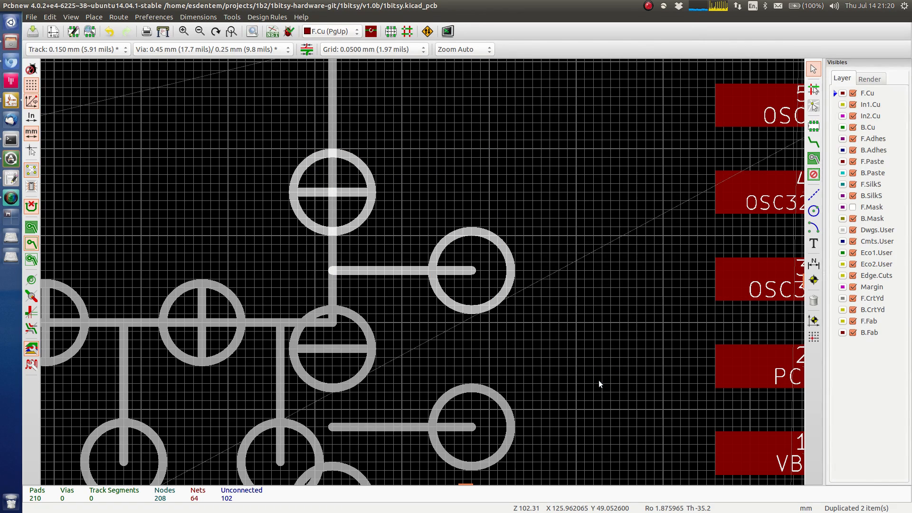
pyautogui.hotkey('ctrl', 'z')
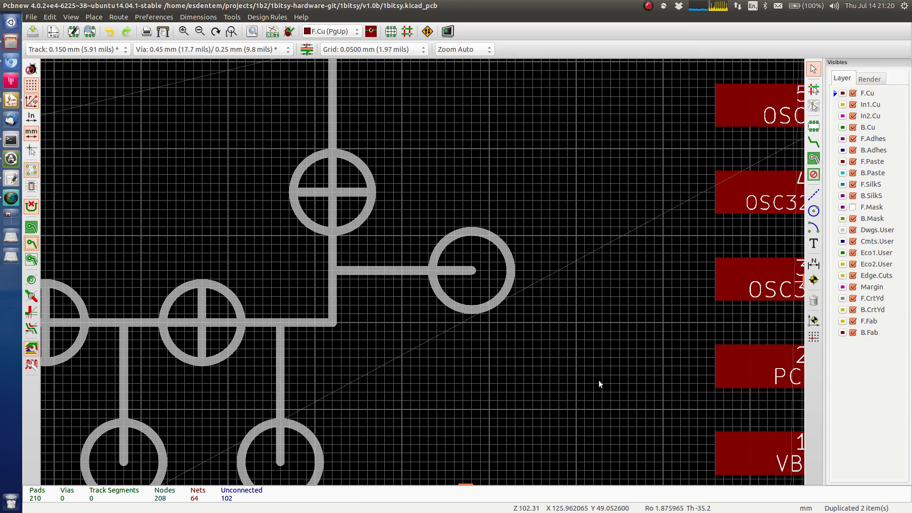
# Reselect the horizontal bar and its circle on the outline's right edge together with the stub line and end circle below
pyautogui.click(353, 193)
pyautogui.click(372, 224)
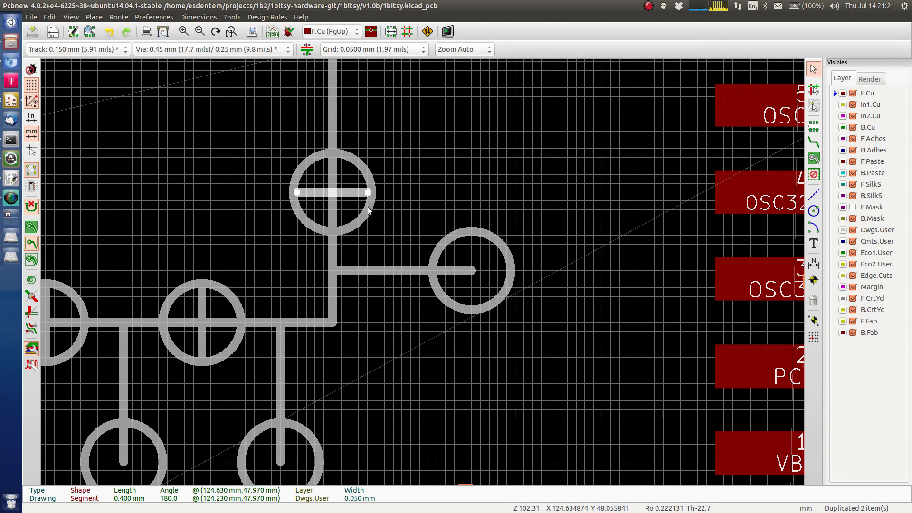
pyautogui.keyDown('shift'); pyautogui.click(368, 206); pyautogui.keyUp('shift')
pyautogui.click(379, 240)
pyautogui.keyDown('shift'); pyautogui.click(395, 269); pyautogui.keyUp('shift')
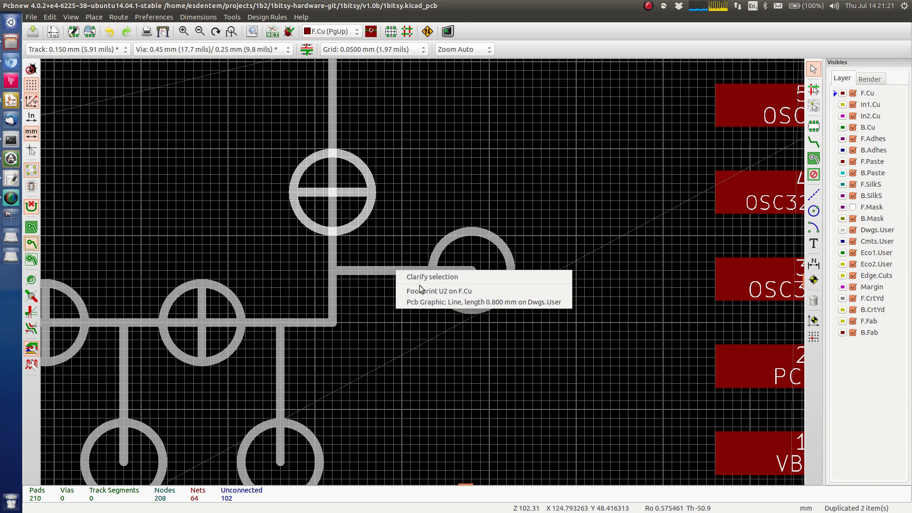
pyautogui.click(440, 302)
pyautogui.keyDown('shift'); pyautogui.click(440, 244); pyautogui.keyUp('shift')
pyautogui.click(458, 275)
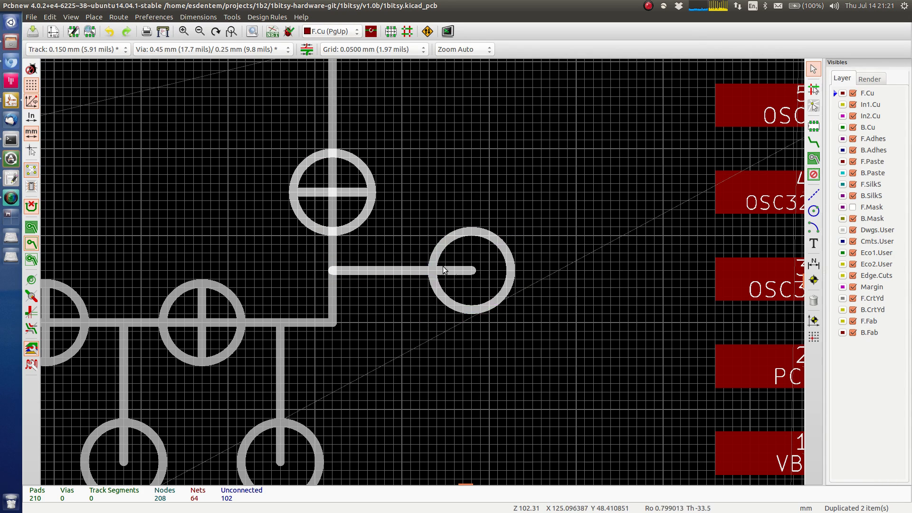
# Create the 1 by 7 array of the selected markers with the vertical spacing set to -.9 mm
pyautogui.rightClick(420, 271)
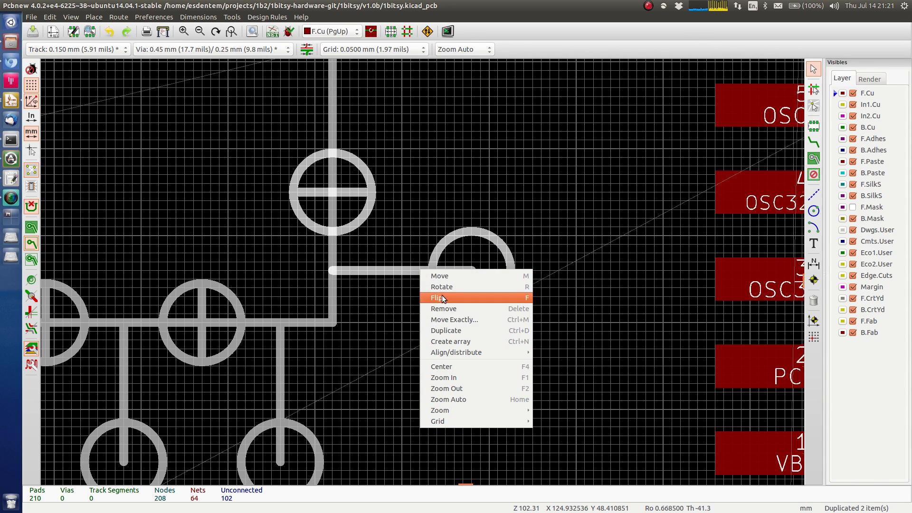
pyautogui.click(458, 348)
pyautogui.click(394, 252)
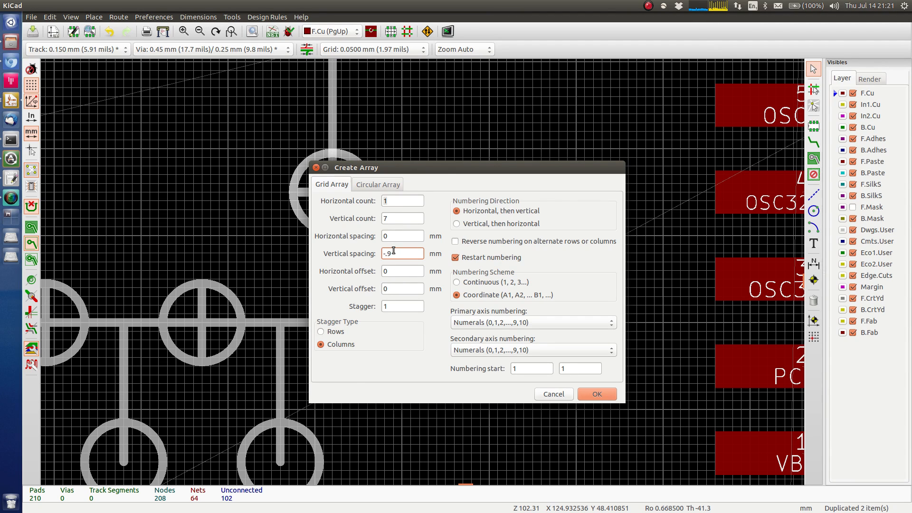
pyautogui.click(607, 396)
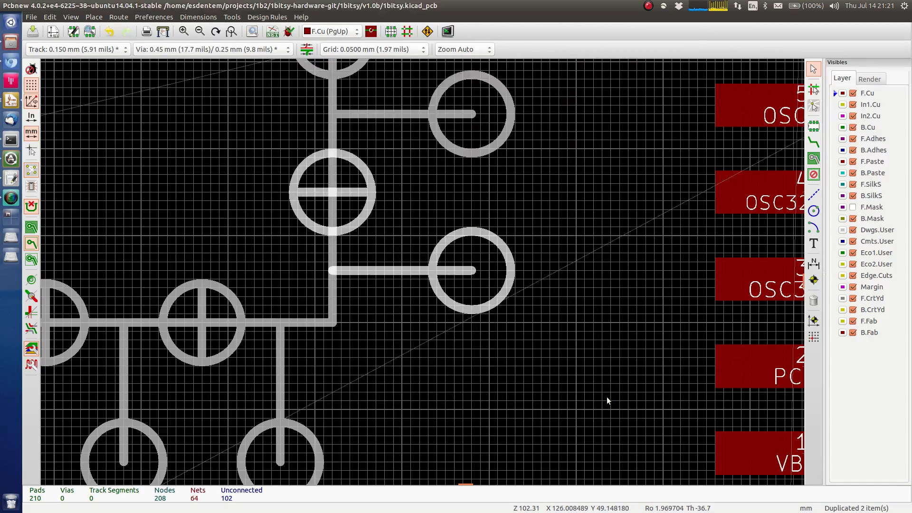
# Delete the surplus circle and its horizontal bar overlapping the upper-right corner of the square outline
pyautogui.scroll(-3, 401, 254)
pyautogui.moveTo(344, 93); pyautogui.dragTo(334, 118, button='middle')
pyautogui.scroll(-1, 301, 204)
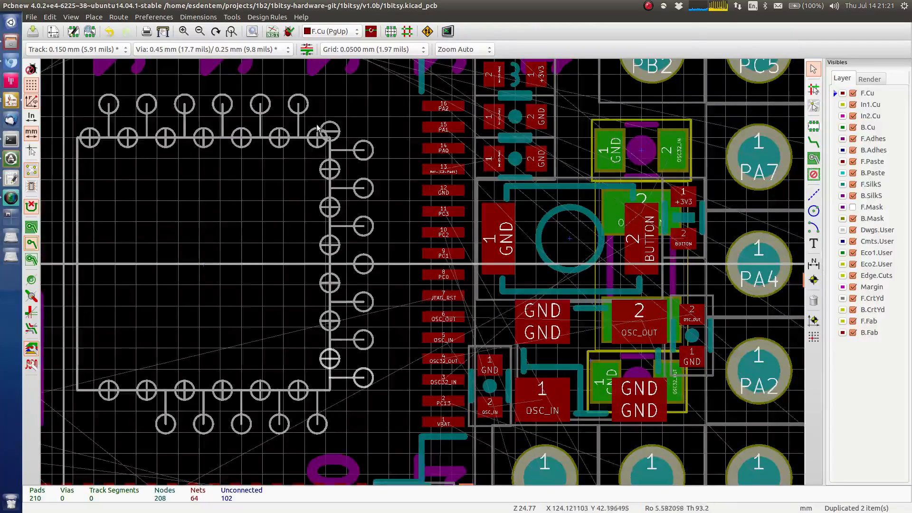
pyautogui.scroll(2, 450, 284)
pyautogui.click(449, 284)
pyautogui.press('Escape')
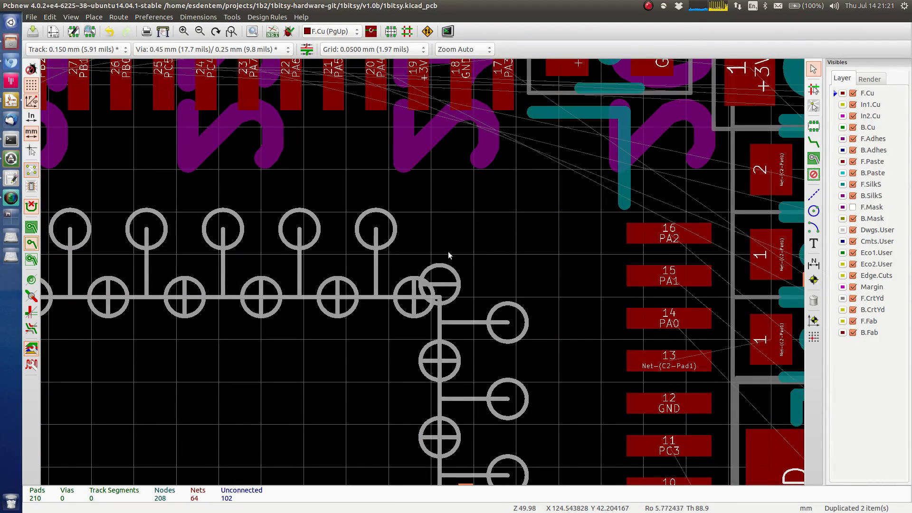
pyautogui.moveTo(448, 251); pyautogui.dragTo(465, 281)
pyautogui.press('Escape')
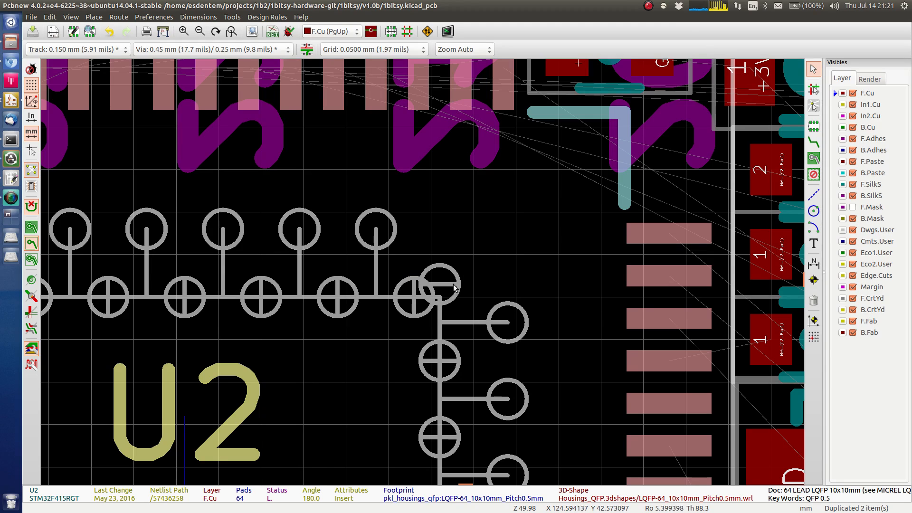
pyautogui.click(461, 276)
pyautogui.click(473, 317)
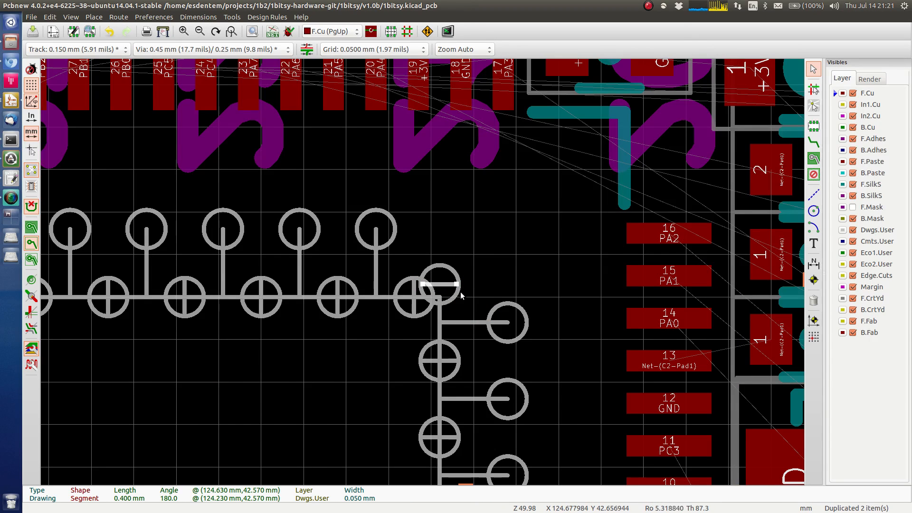
pyautogui.keyDown('shift'); pyautogui.click(458, 292); pyautogui.keyUp('shift')
pyautogui.click(477, 324)
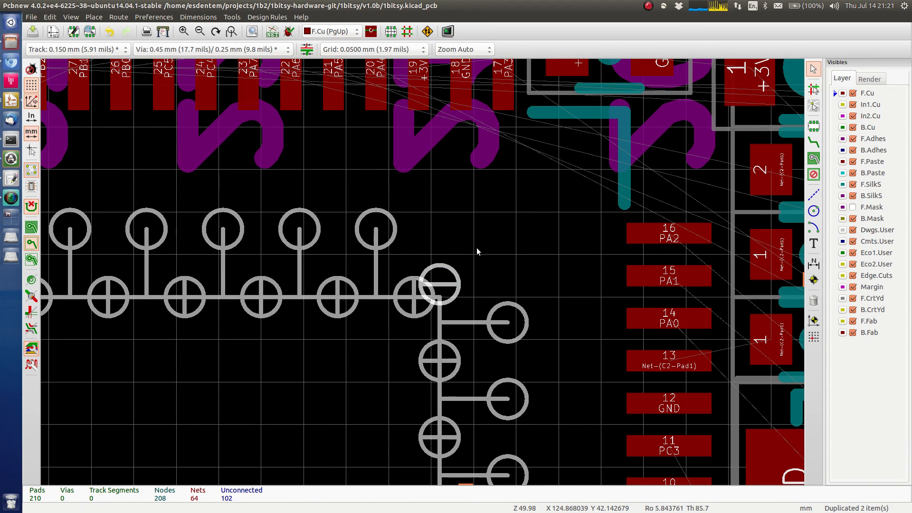
pyautogui.press('Escape')
pyautogui.moveTo(333, 356); pyautogui.dragTo(260, 336, button='middle')
pyautogui.moveTo(315, 254); pyautogui.dragTo(421, 242, button='middle')
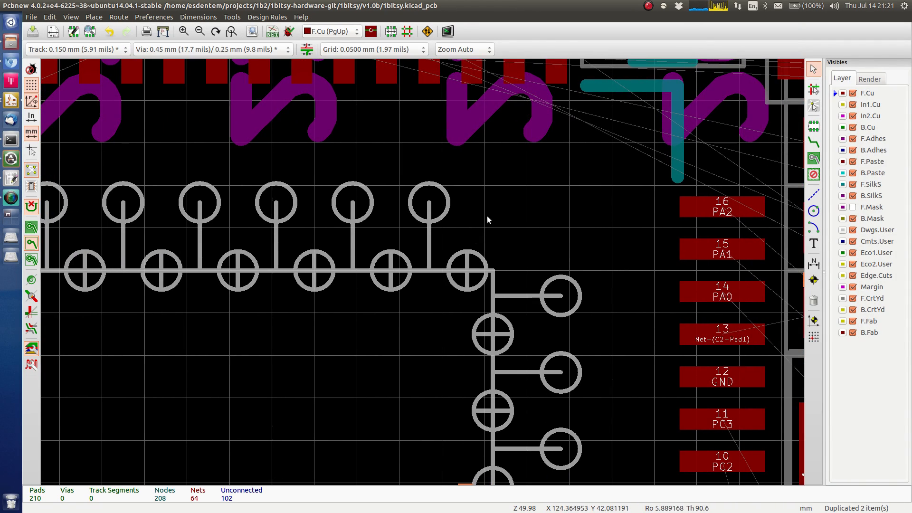
pyautogui.click(467, 263)
pyautogui.press('Escape')
pyautogui.moveTo(523, 250); pyautogui.dragTo(430, 220)
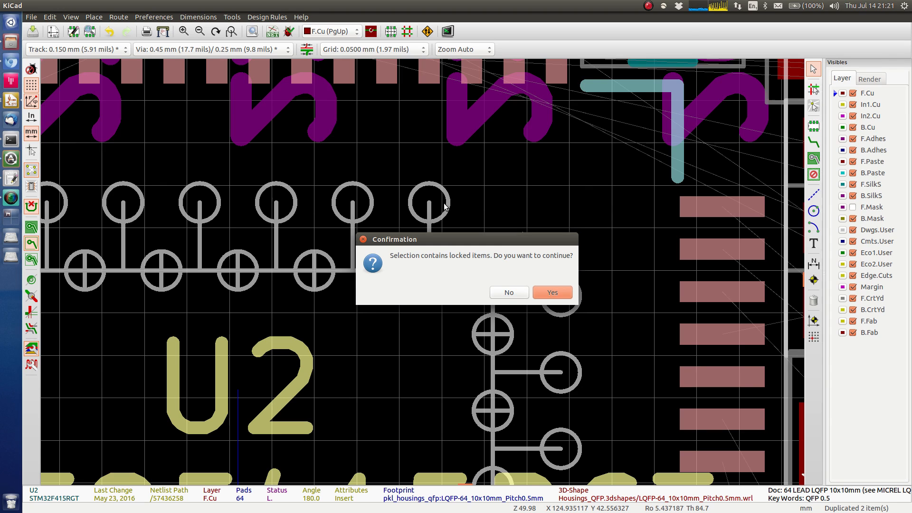
pyautogui.press('Return')
pyautogui.scroll(-2, 588, 210)
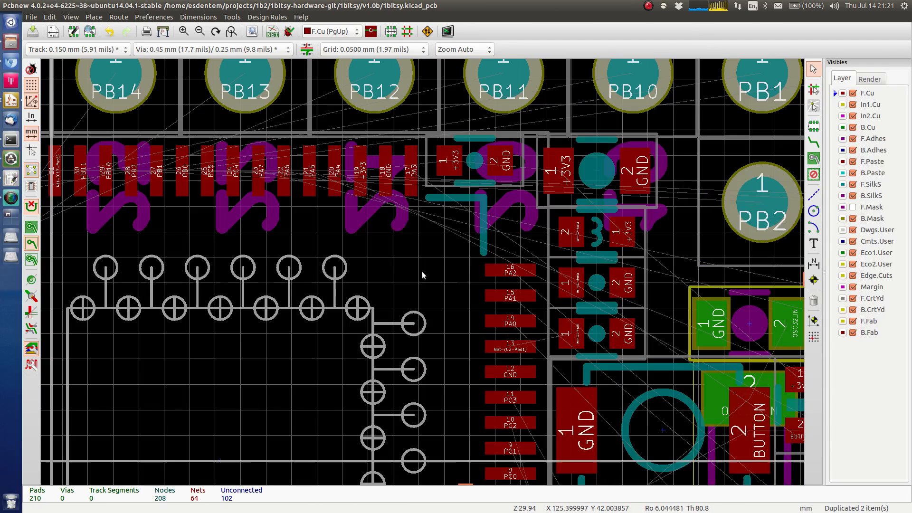
pyautogui.scroll(1, 307, 279)
pyautogui.moveTo(340, 273); pyautogui.dragTo(267, 229, button='middle')
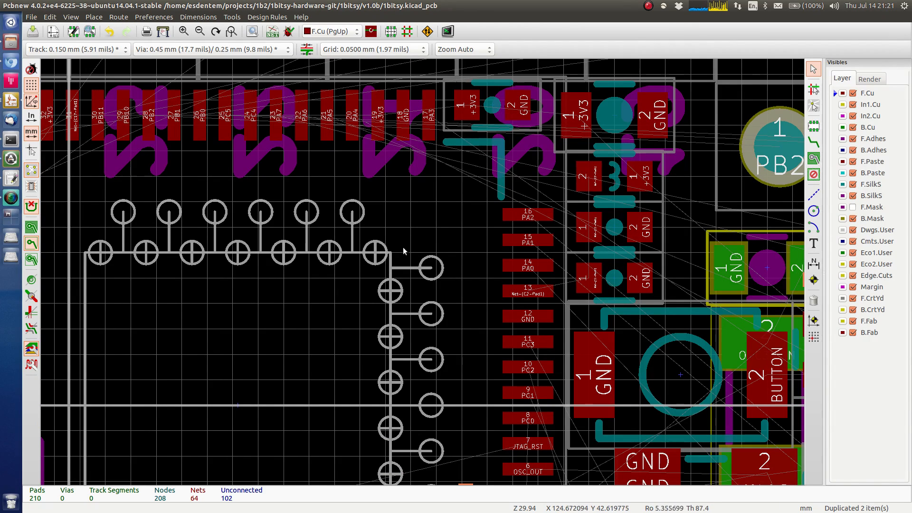
pyautogui.moveTo(414, 246); pyautogui.dragTo(366, 220)
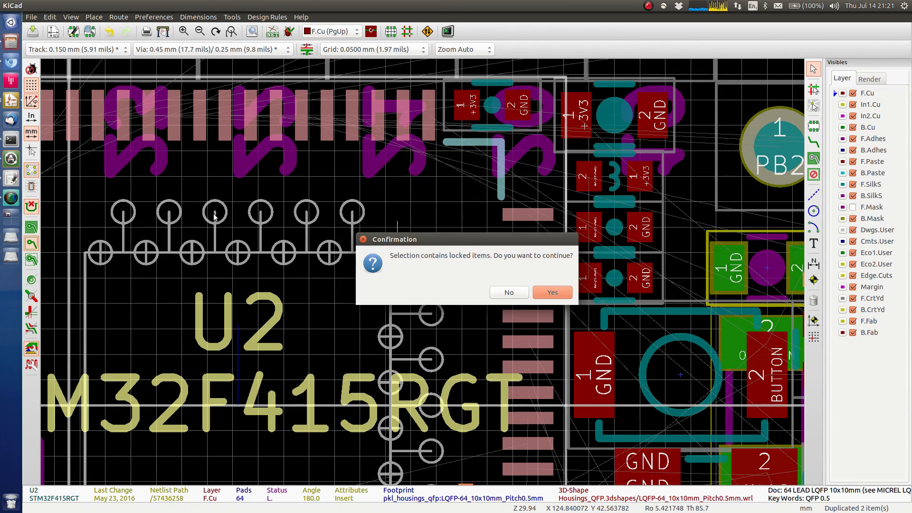
pyautogui.press('Escape')
pyautogui.press('Escape')
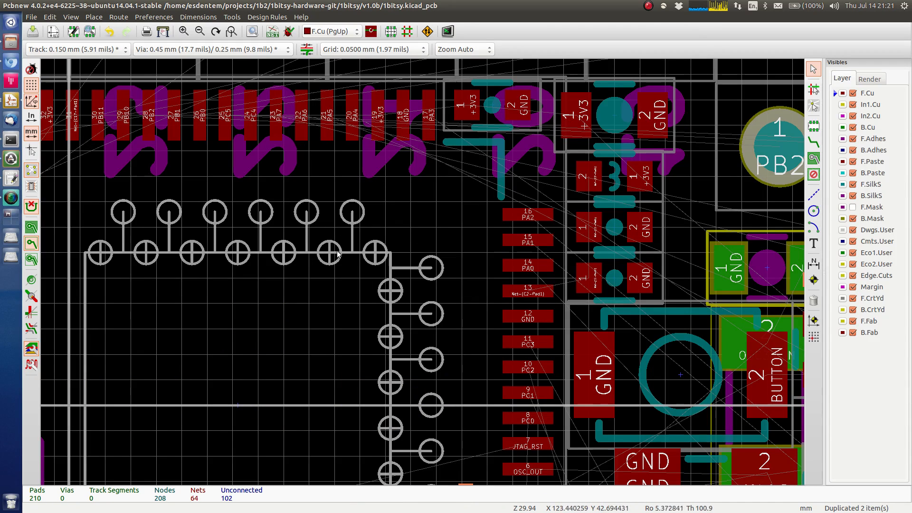
pyautogui.scroll(3, 199, 221)
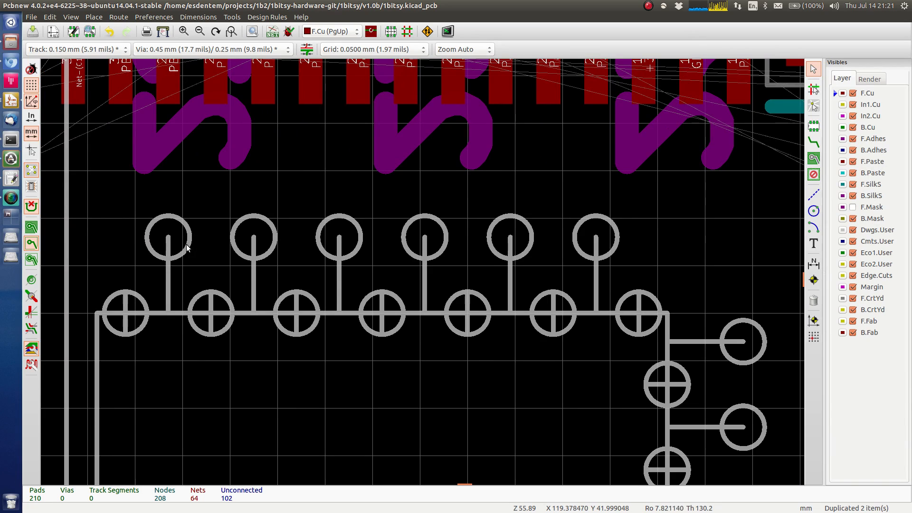
pyautogui.click(187, 247)
pyautogui.click(204, 271)
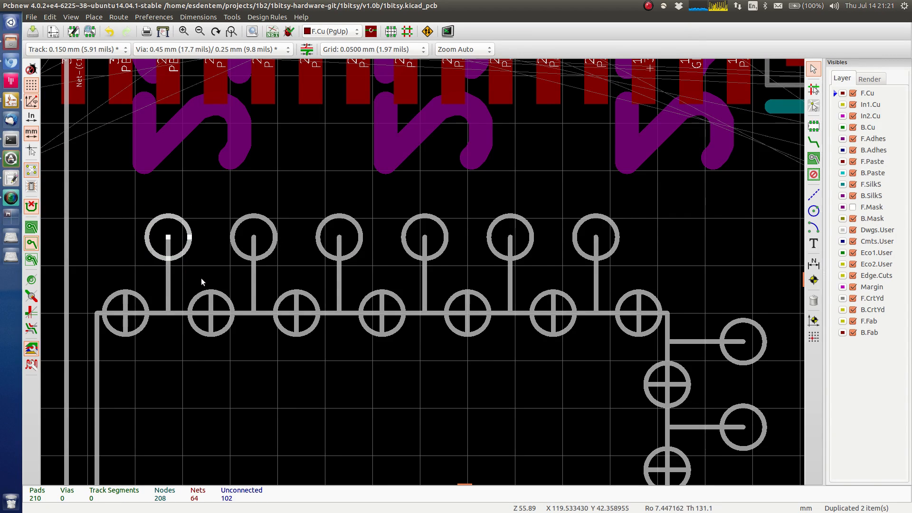
pyautogui.press('Escape')
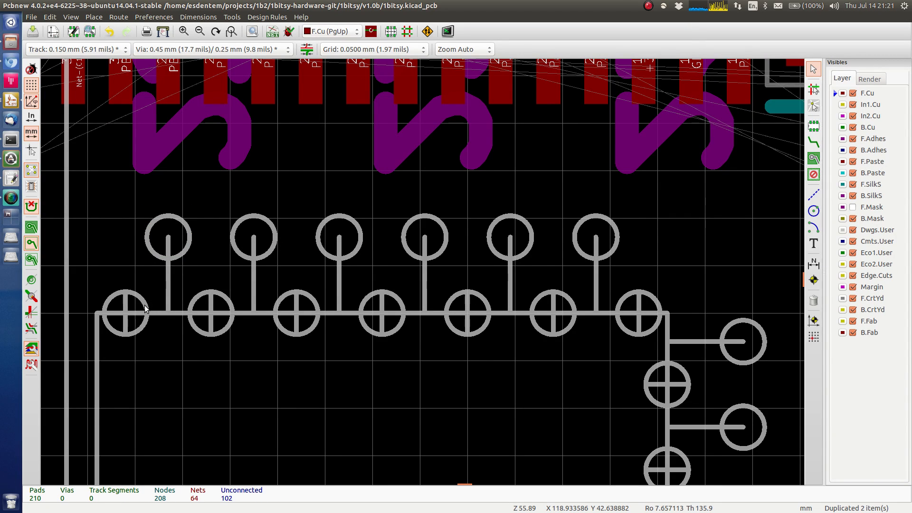
# Select the leftmost circle on the outline's top edge with its vertical bar, the adjacent stub line and its end circle
pyautogui.click(145, 309)
pyautogui.click(160, 338)
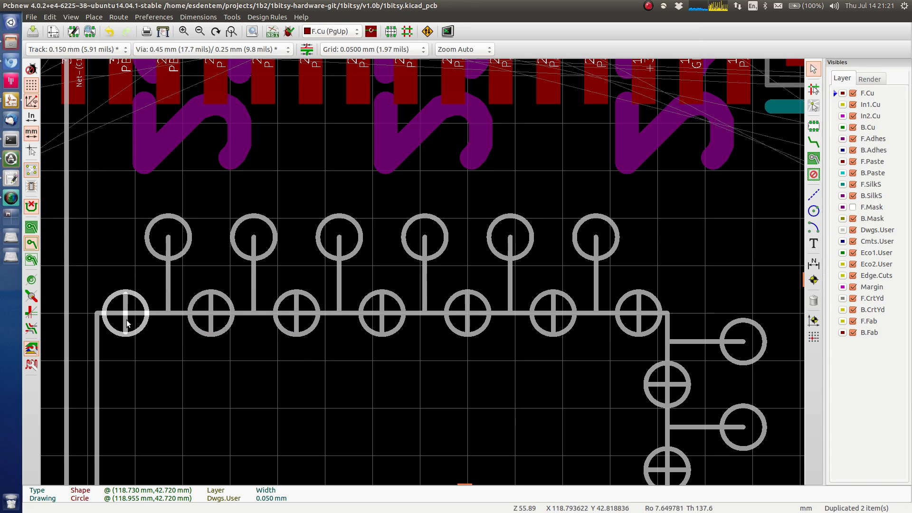
pyautogui.click(127, 321)
pyautogui.press('Escape')
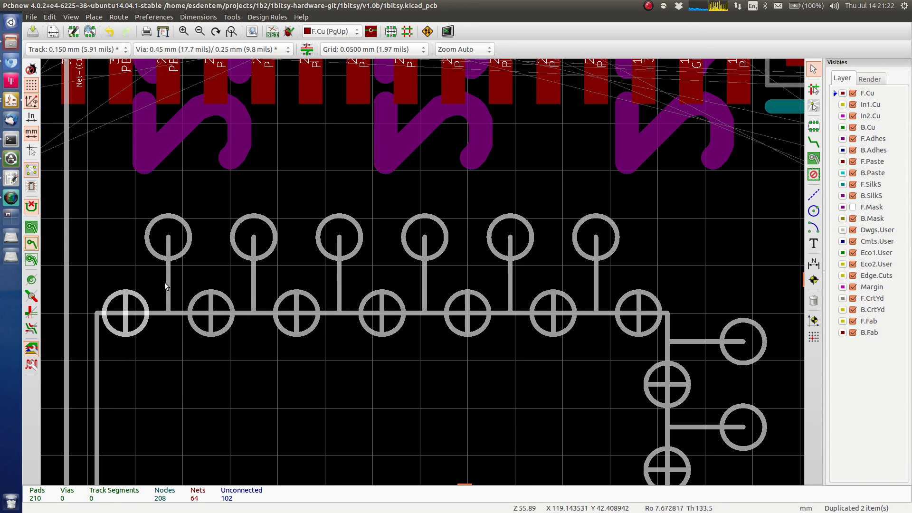
pyautogui.click(169, 282)
pyautogui.press('Escape')
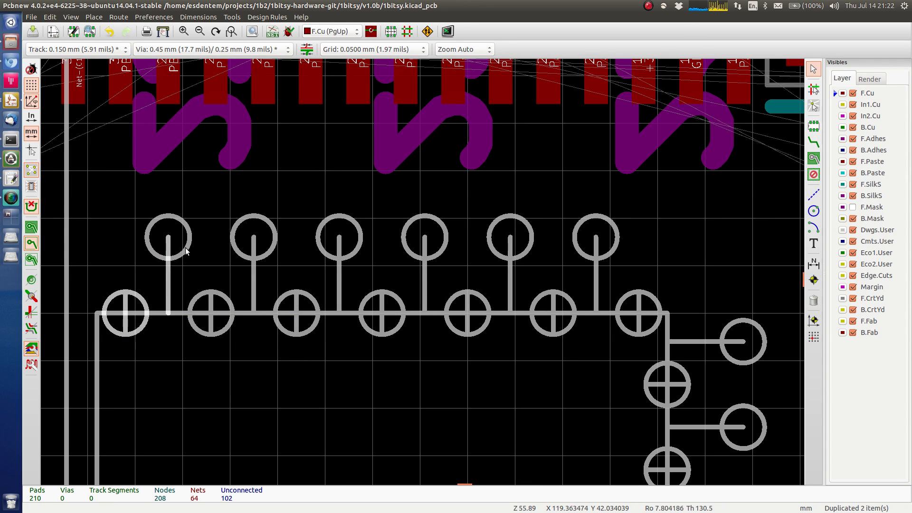
pyautogui.click(185, 249)
pyautogui.press('Escape')
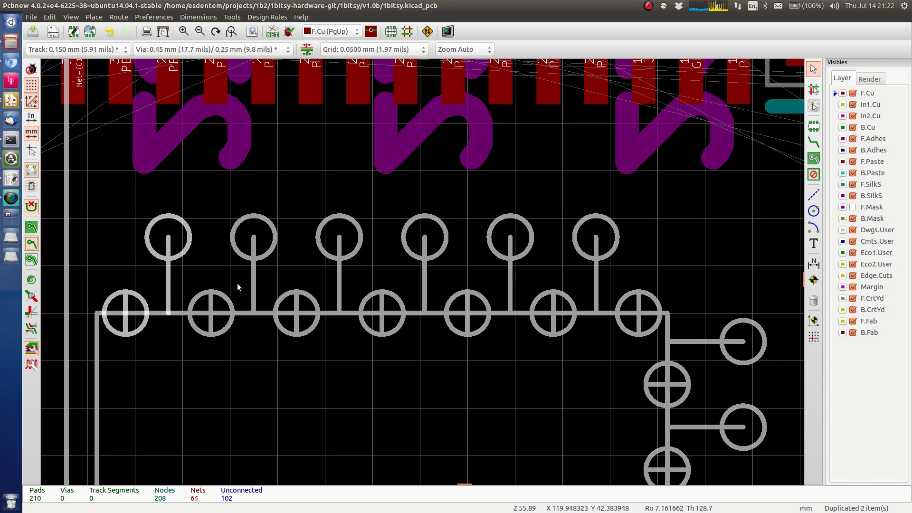
# Add the second top-edge circle and its bar, plus the second stub line and end circle, to the selection
pyautogui.click(227, 305)
pyautogui.press('Escape')
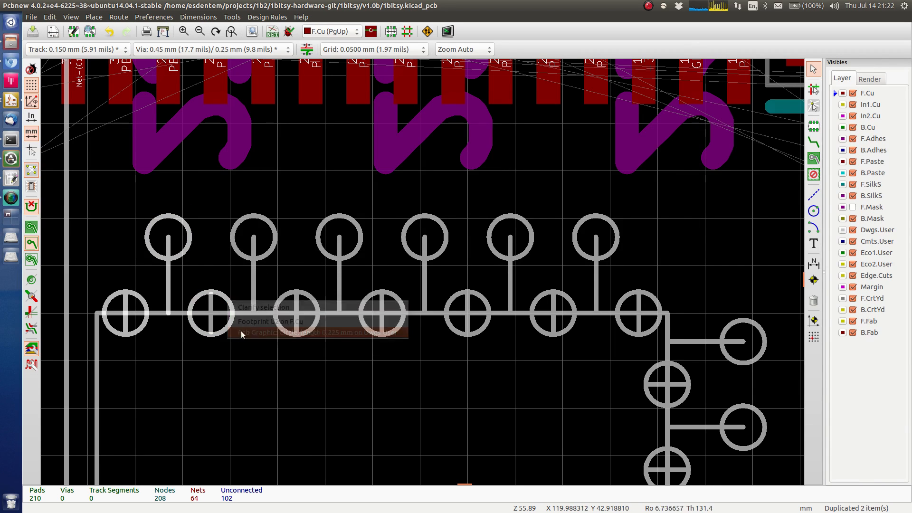
pyautogui.click(210, 301)
pyautogui.press('Escape')
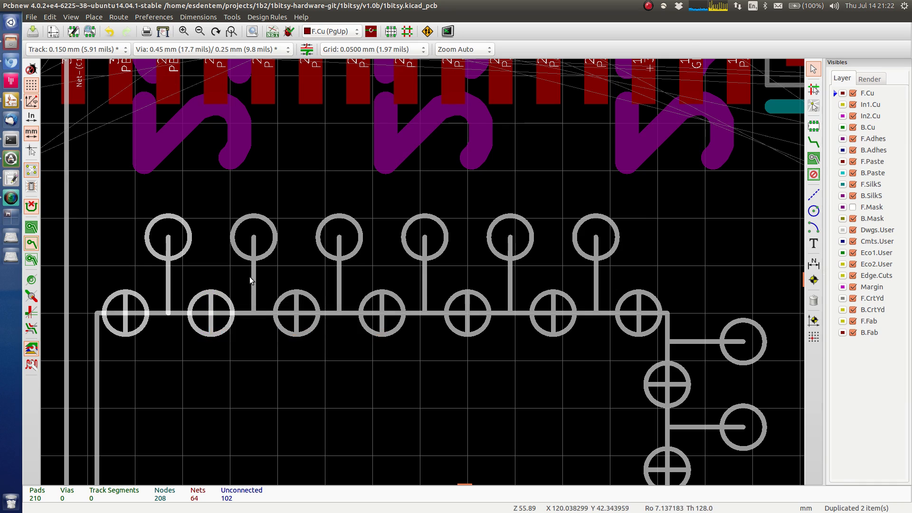
pyautogui.click(255, 270)
pyautogui.press('Escape')
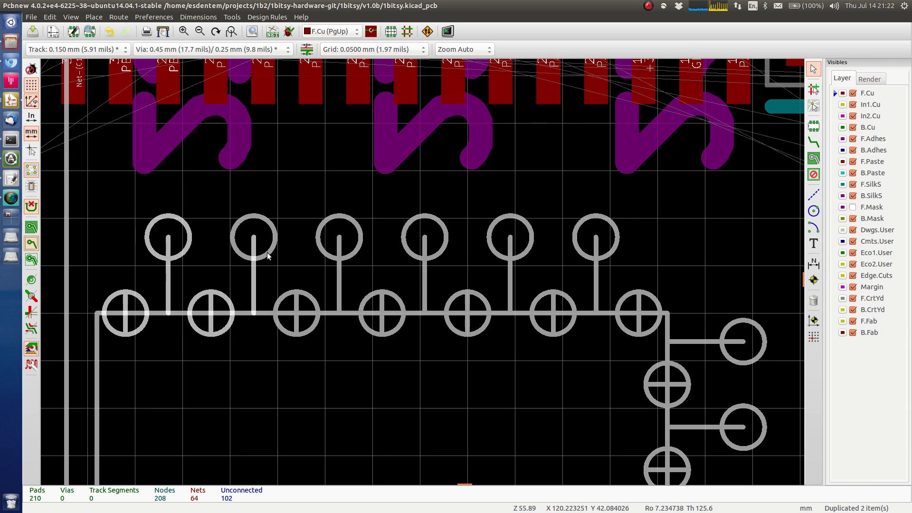
pyautogui.click(269, 255)
pyautogui.press('Escape')
# Extend the selection with the third top-edge circle and bar and the third stub line with its end circle
pyautogui.click(288, 295)
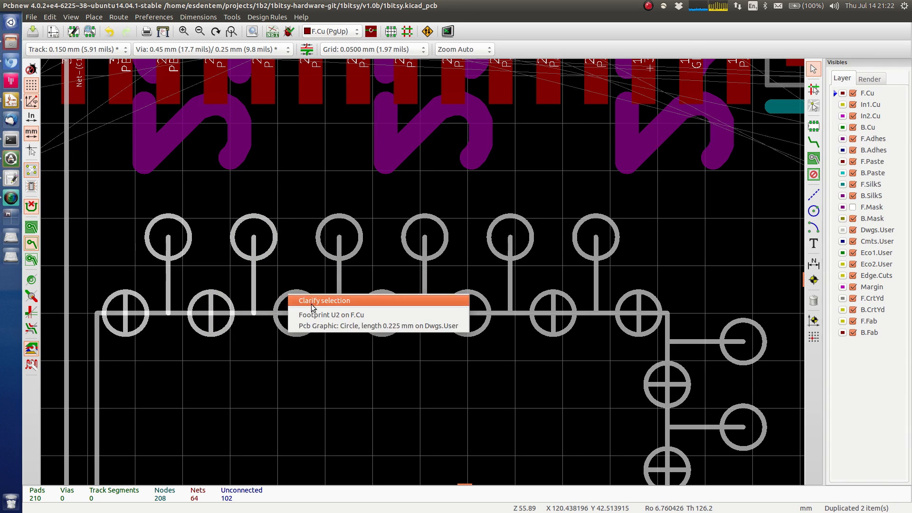
pyautogui.click(315, 326)
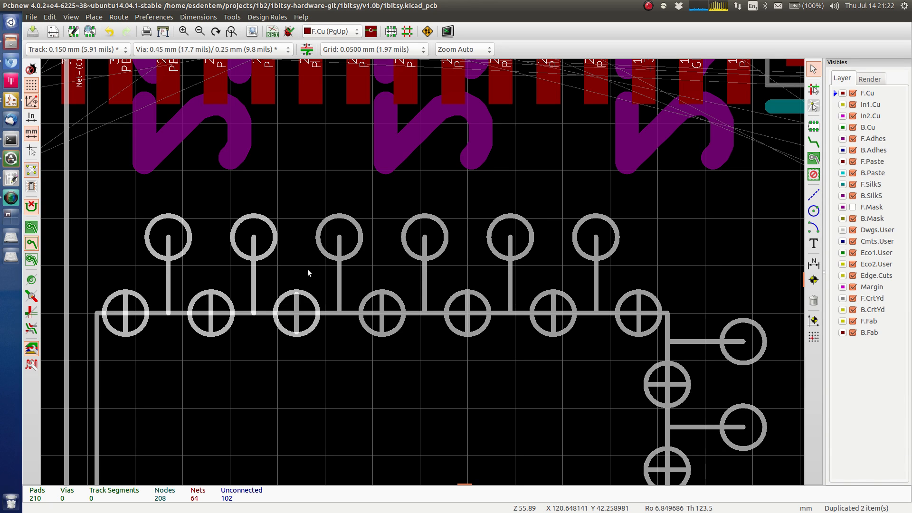
pyautogui.click(297, 304)
pyautogui.click(321, 329)
pyautogui.click(339, 277)
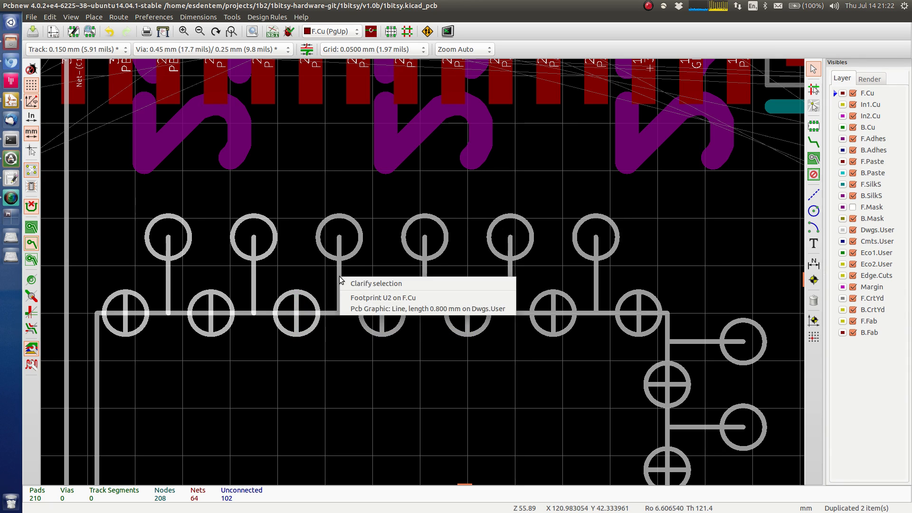
pyautogui.click(359, 308)
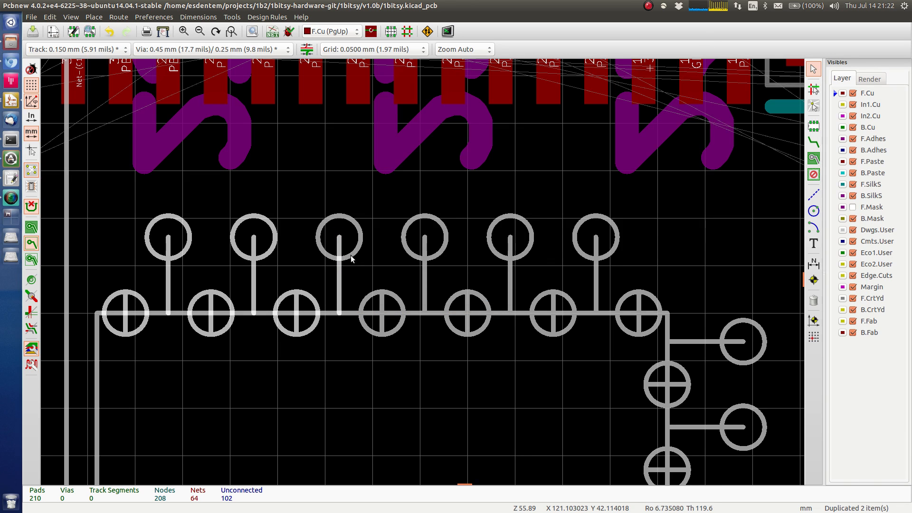
pyautogui.click(352, 258)
pyautogui.click(383, 289)
# Include the fourth top-edge circle, its vertical bar, the fourth stub line and its end circle in the selection
pyautogui.click(383, 291)
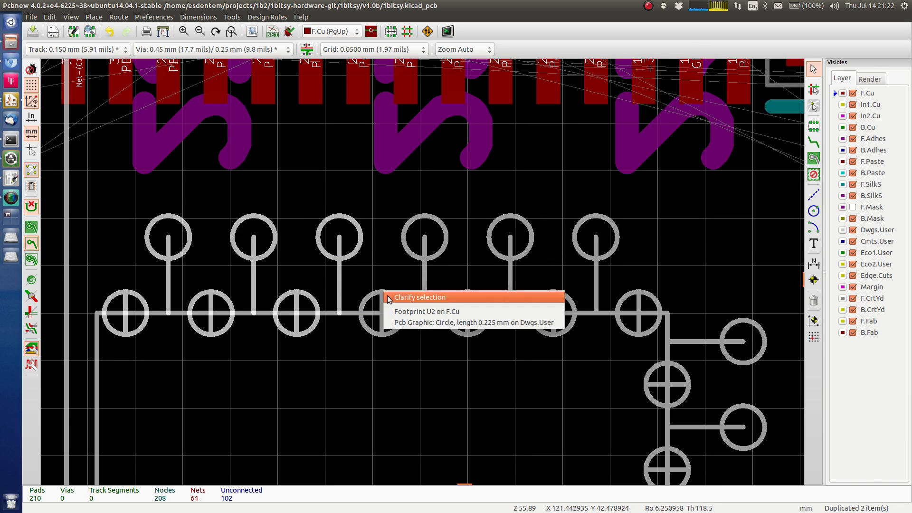
pyautogui.click(398, 311)
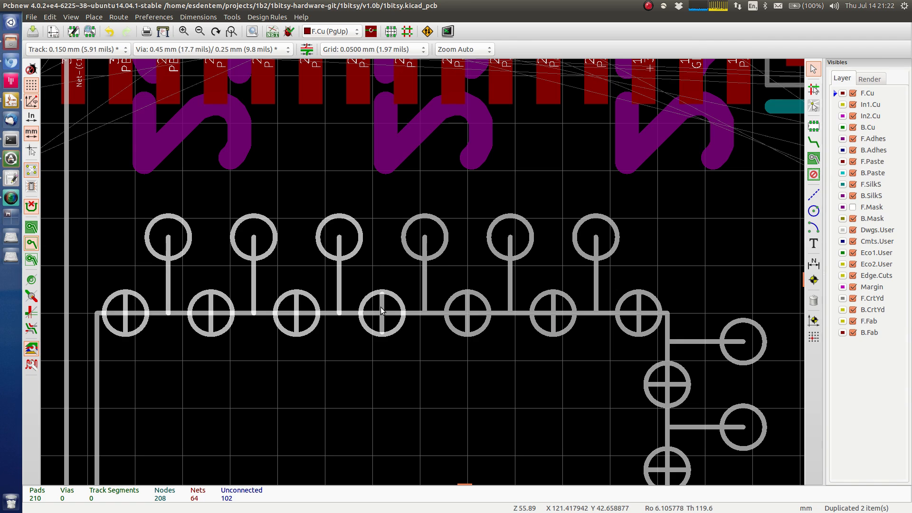
pyautogui.click(381, 311)
pyautogui.click(397, 339)
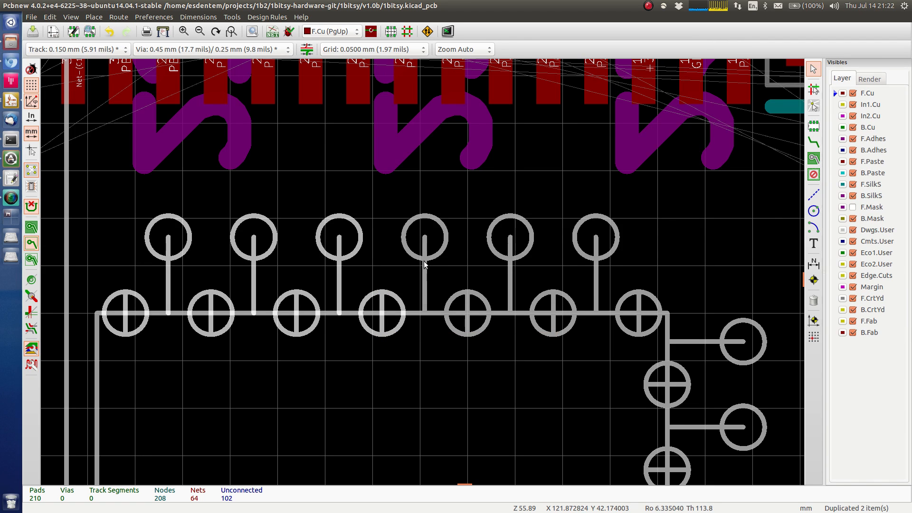
pyautogui.click(424, 263)
pyautogui.click(439, 291)
pyautogui.click(437, 262)
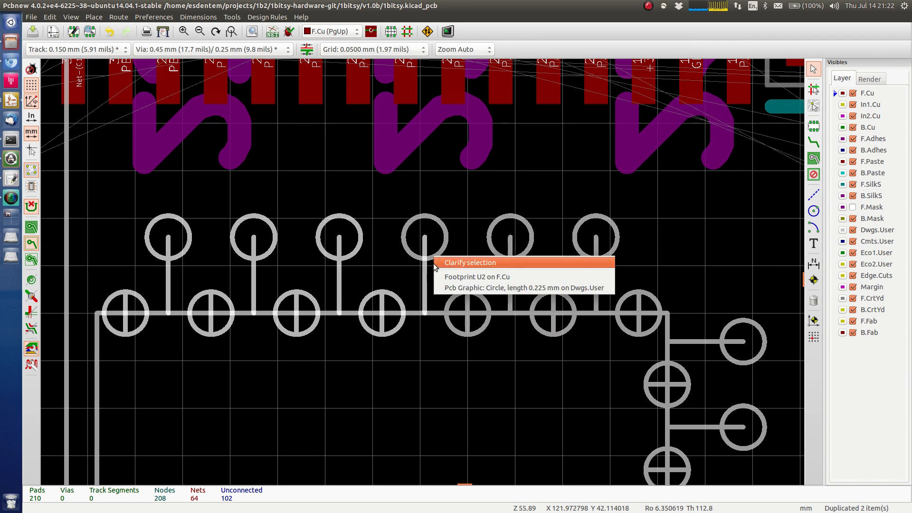
pyautogui.click(447, 290)
# Add the fifth top-edge circle with its bar and the fifth stub line with its end circle to the selection
pyautogui.click(456, 296)
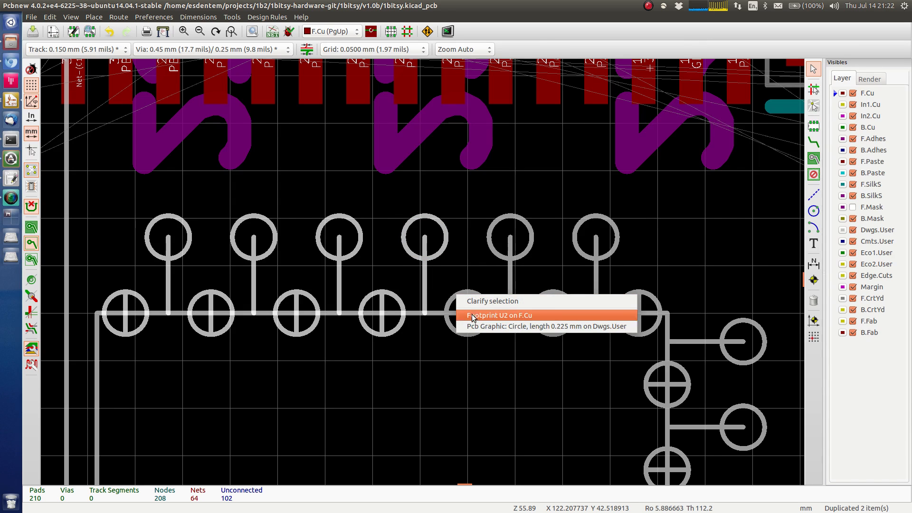
pyautogui.click(477, 323)
pyautogui.click(469, 302)
pyautogui.click(479, 333)
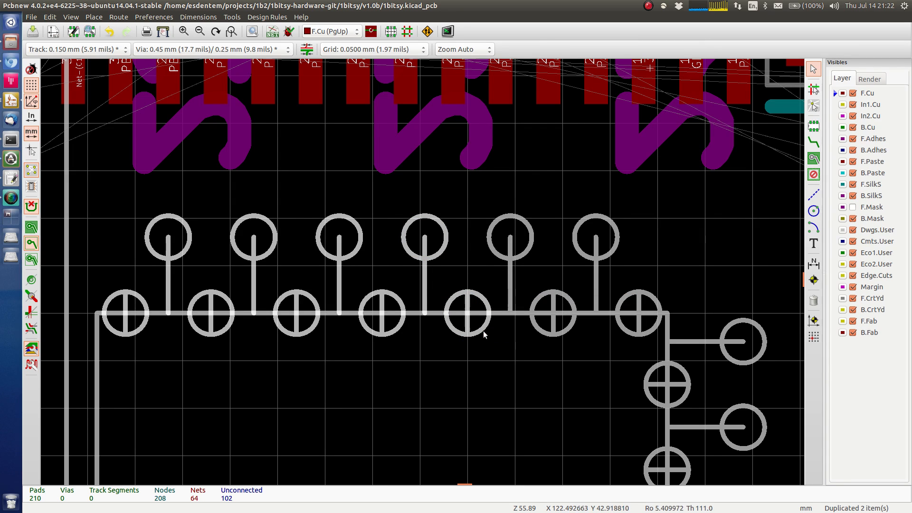
pyautogui.click(512, 270)
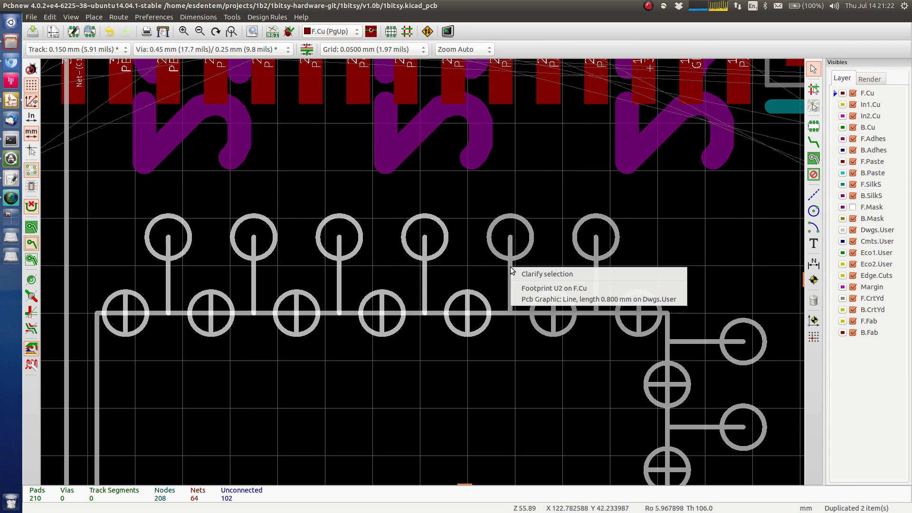
pyautogui.click(522, 298)
pyautogui.click(521, 257)
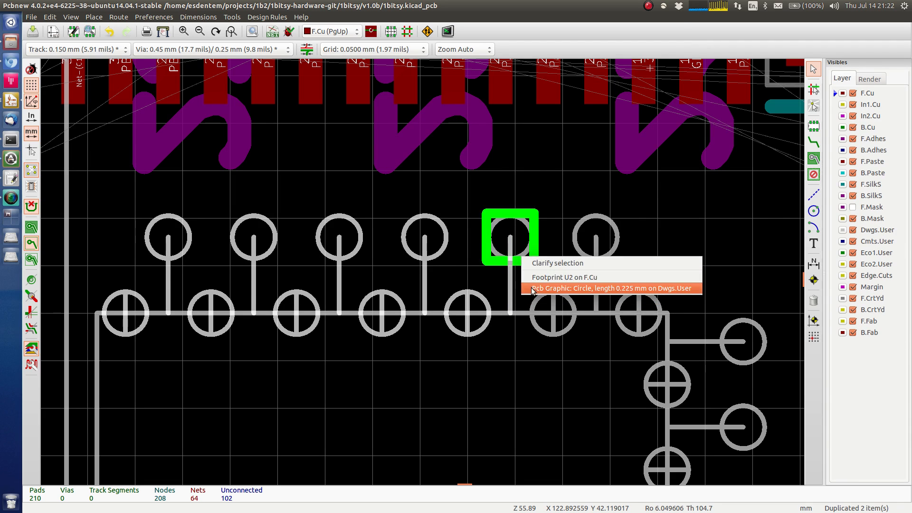
pyautogui.click(533, 288)
# Add the sixth top-edge marker group to the selection and move all selected markers right until the last stub meets the rightmost circle's centre
pyautogui.click(543, 302)
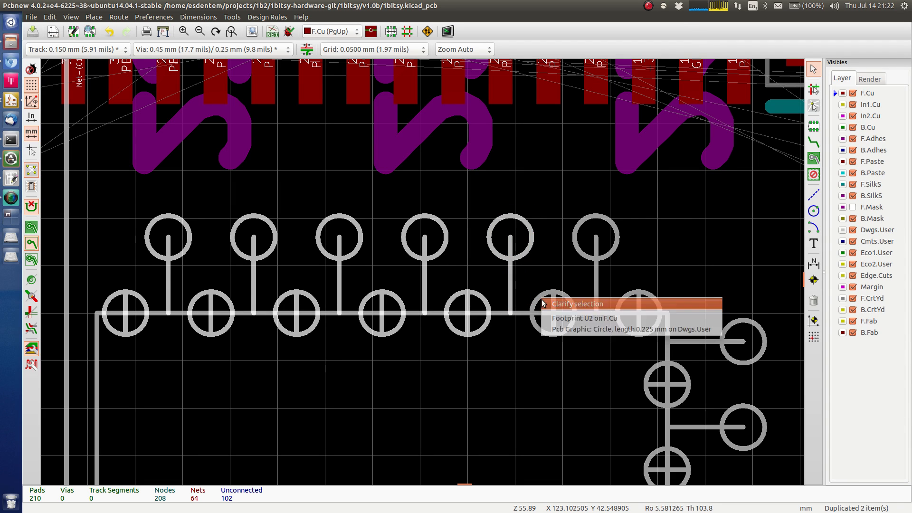
pyautogui.click(570, 329)
pyautogui.click(557, 313)
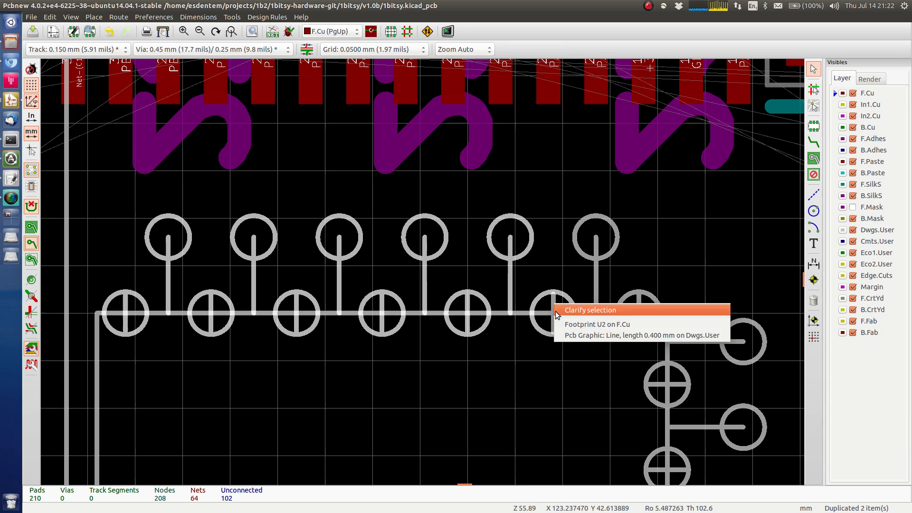
pyautogui.click(567, 335)
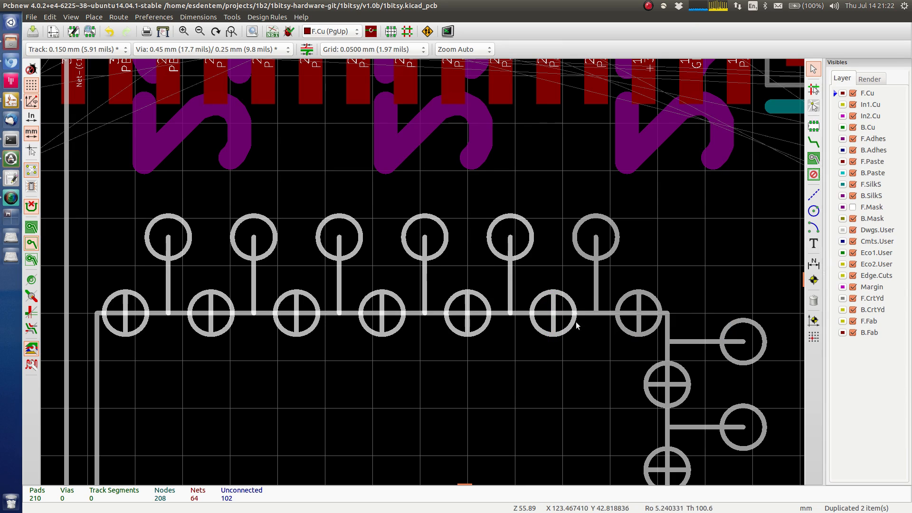
pyautogui.click(595, 276)
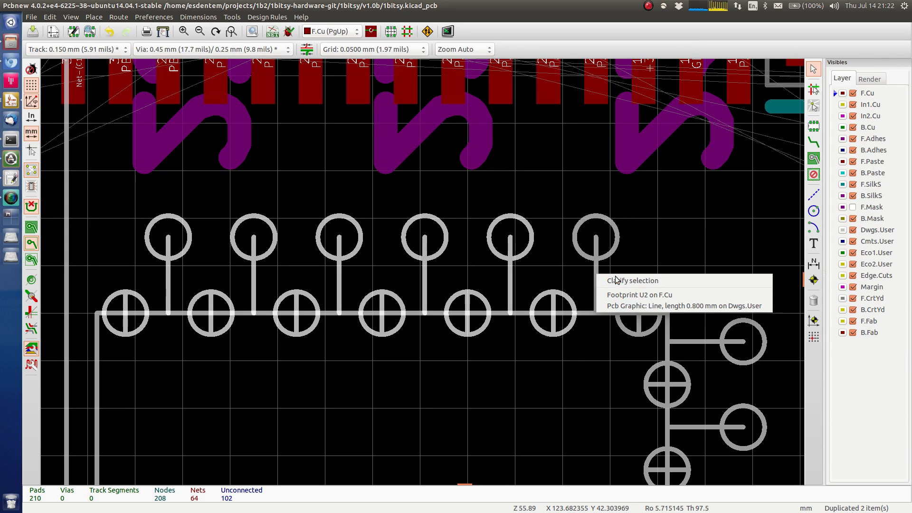
pyautogui.click(613, 308)
pyautogui.click(611, 256)
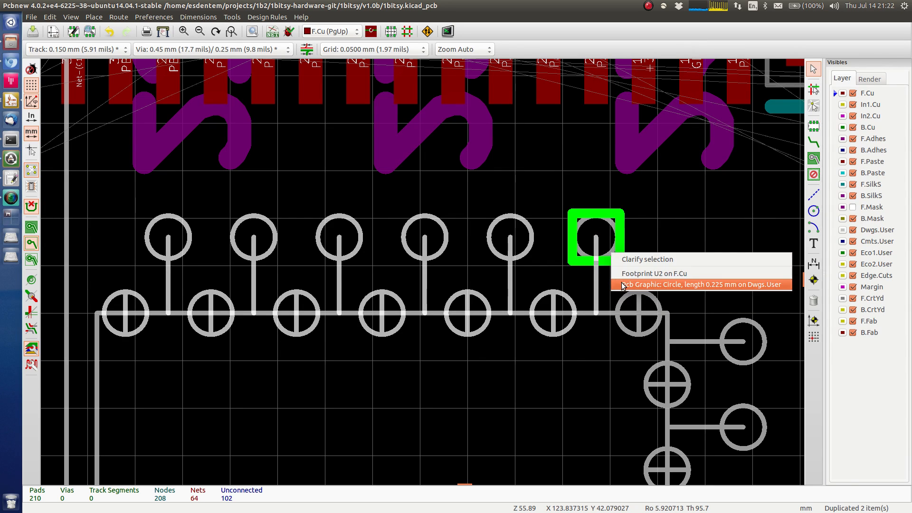
pyautogui.click(624, 288)
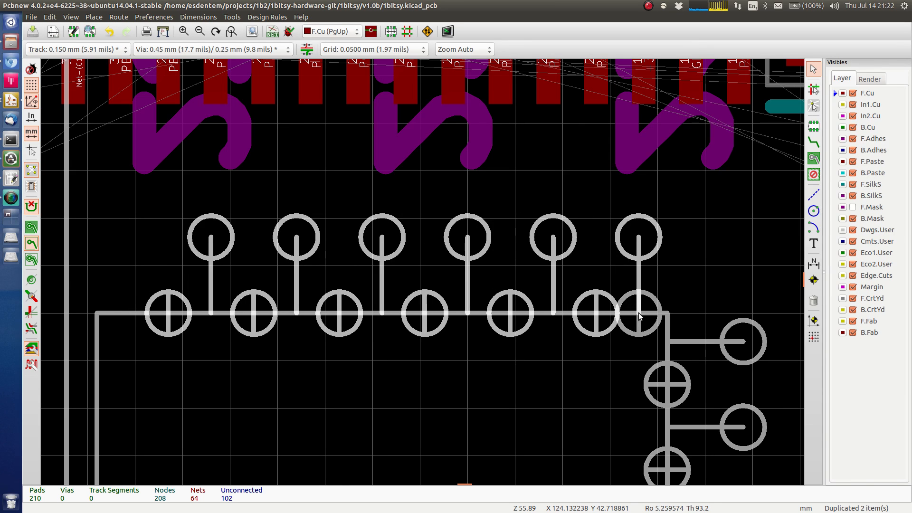
pyautogui.click(638, 313)
# Delete the leftover circle and its 0.400 mm vertical bar near the upper-right corner of the square outline
pyautogui.click(653, 300)
pyautogui.click(674, 332)
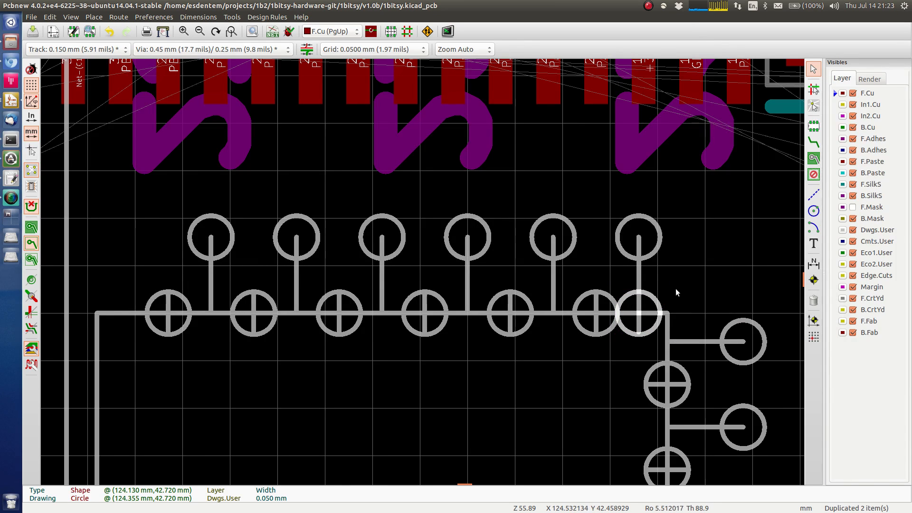
pyautogui.click(677, 292)
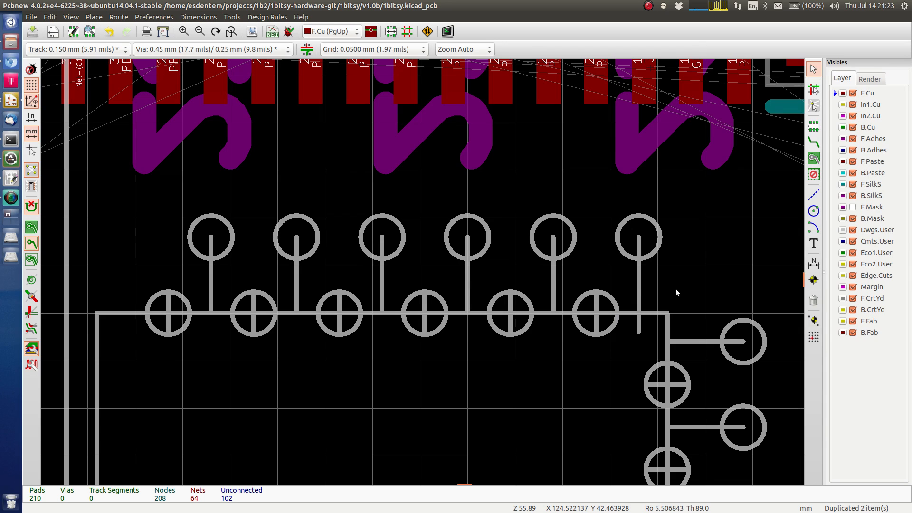
pyautogui.click(641, 333)
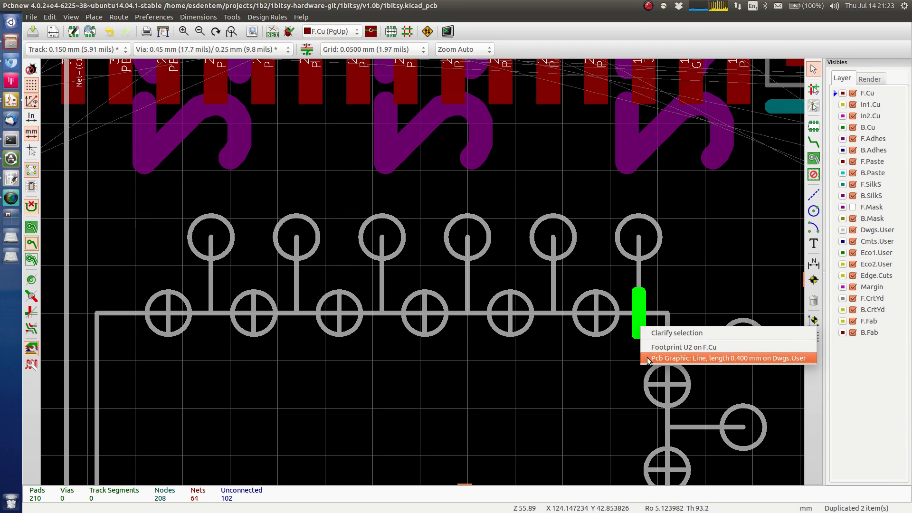
pyautogui.click(675, 358)
pyautogui.press('Delete')
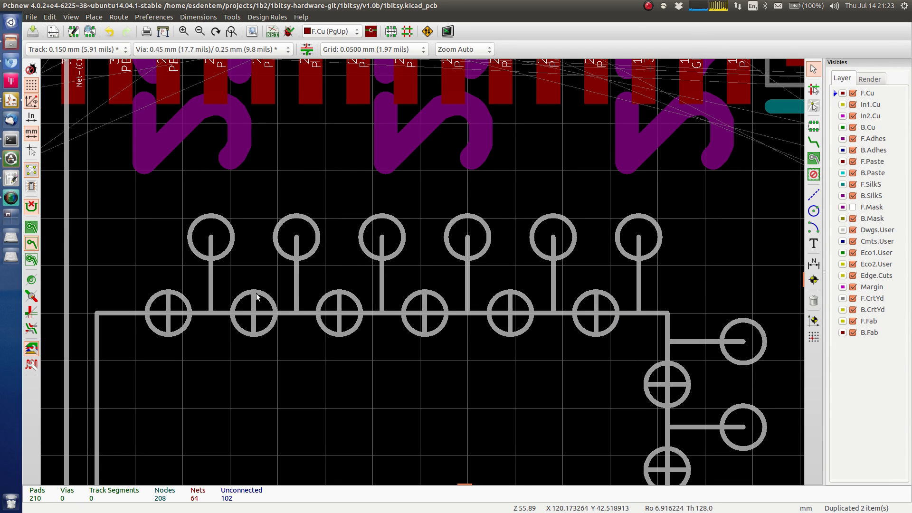
# Duplicate the leftmost stub line and end circle above the top edge and place the copy at X 118.730, Y 42.720 mm
pyautogui.click(209, 283)
pyautogui.click(226, 316)
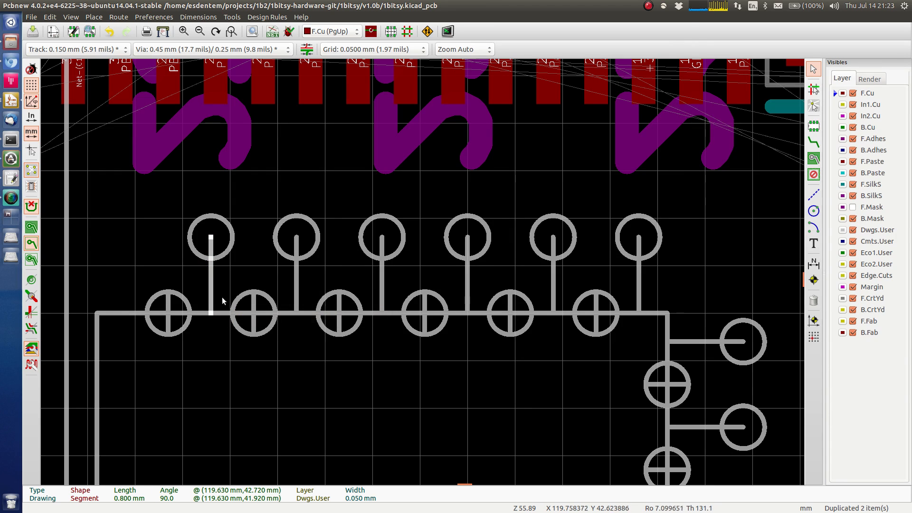
pyautogui.click(225, 259)
pyautogui.press('Escape')
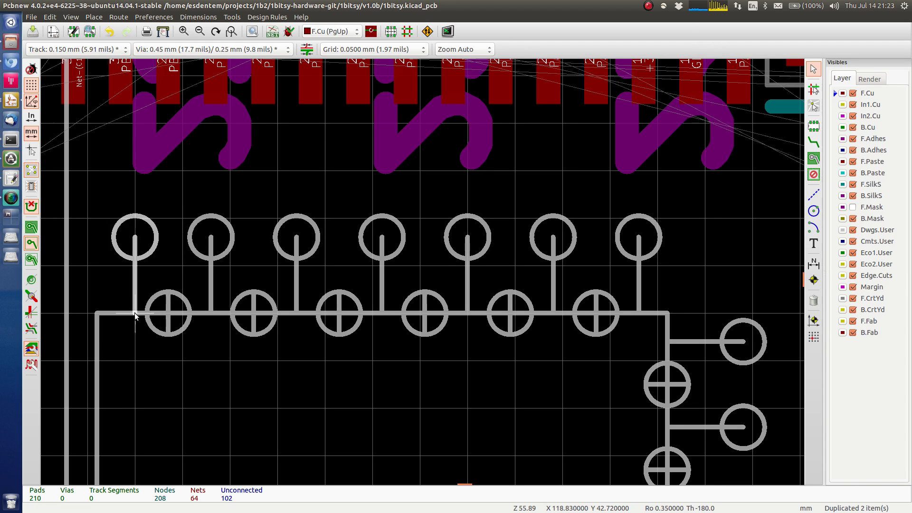
pyautogui.press('Right')
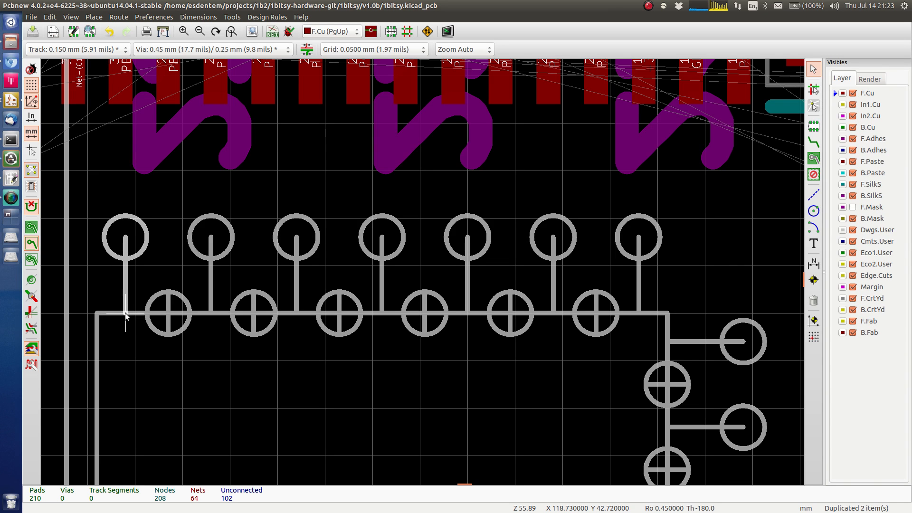
pyautogui.click(126, 313)
pyautogui.press('Escape')
# Hide the front footprints so only the guide drawings remain around the square outline
pyautogui.scroll(-2, 129, 333)
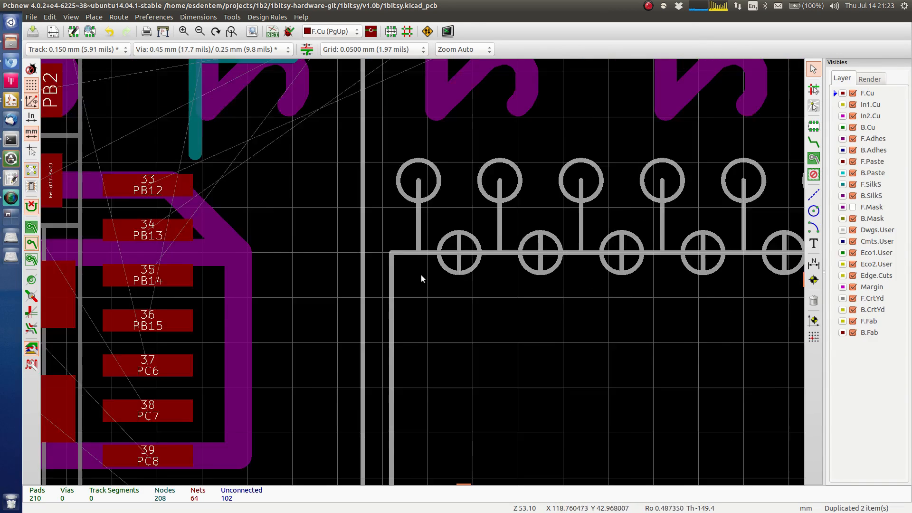
pyautogui.moveTo(541, 297); pyautogui.dragTo(249, 230, button='middle')
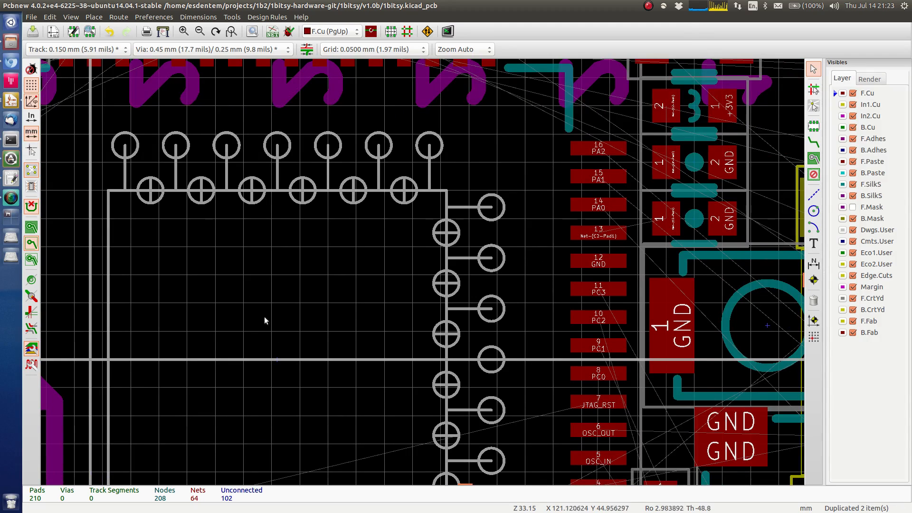
pyautogui.scroll(-1, 264, 316)
pyautogui.scroll(1, 426, 270)
pyautogui.moveTo(412, 280); pyautogui.dragTo(347, 184, button='middle')
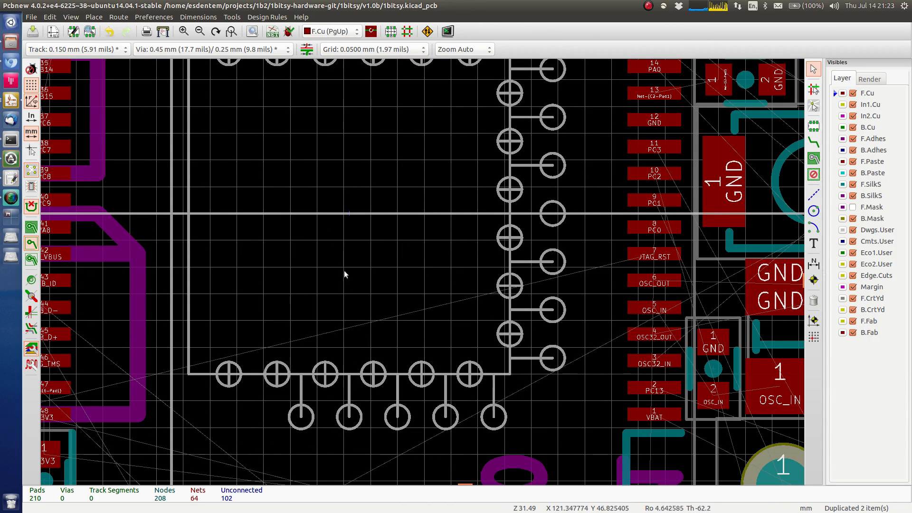
pyautogui.moveTo(286, 212); pyautogui.dragTo(278, 277, button='middle')
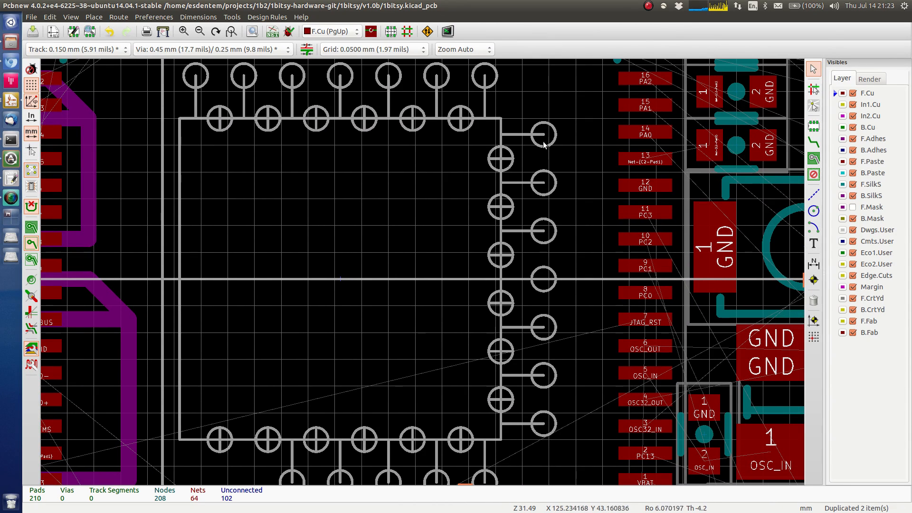
pyautogui.click(870, 79)
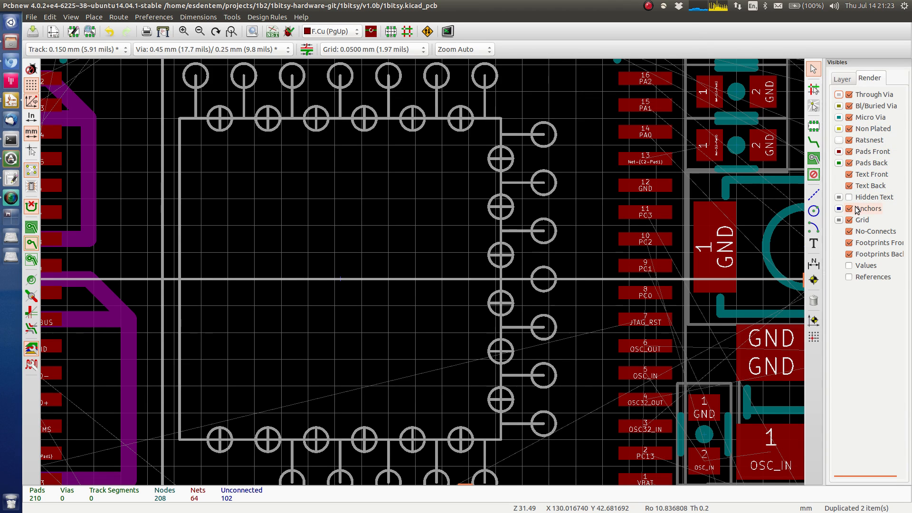
pyautogui.click(849, 243)
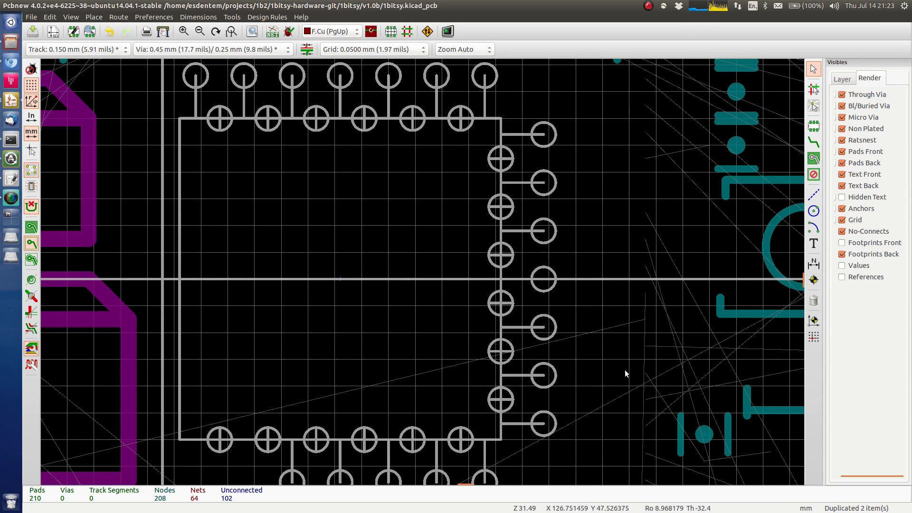
pyautogui.moveTo(593, 449); pyautogui.dragTo(571, 323)
pyautogui.moveTo(575, 446); pyautogui.dragTo(506, 108)
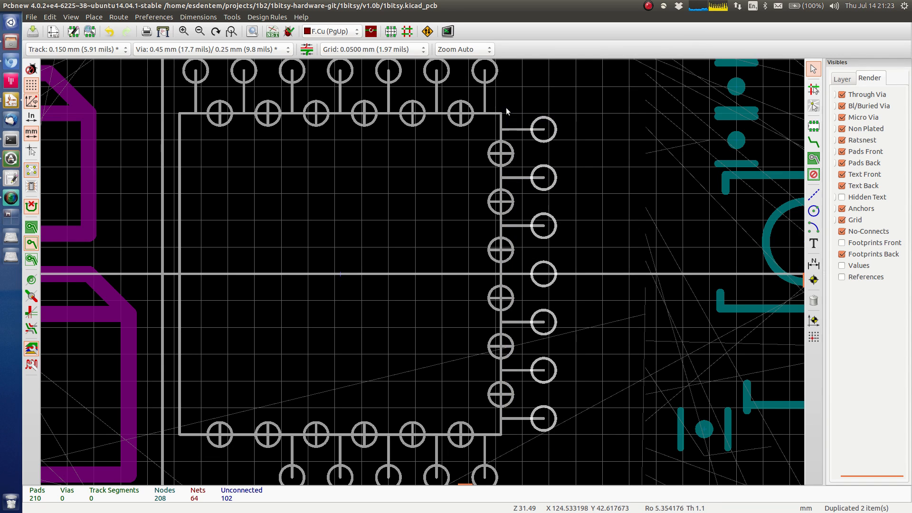
pyautogui.click(499, 95)
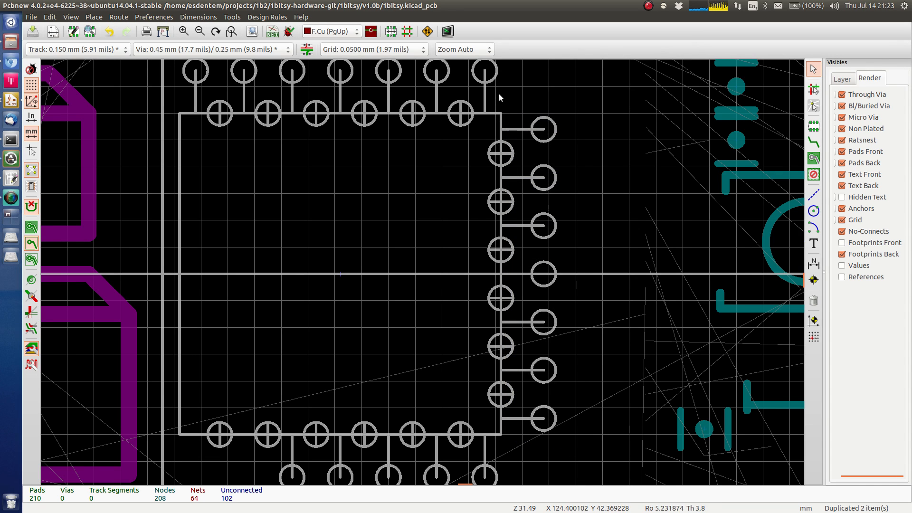
# Duplicate all circles, bars and stubs along the right edge, rotate the copy 180 degrees and place it on the square's left edge
pyautogui.click(484, 113)
pyautogui.click(569, 190)
pyautogui.moveTo(484, 119); pyautogui.dragTo(574, 438)
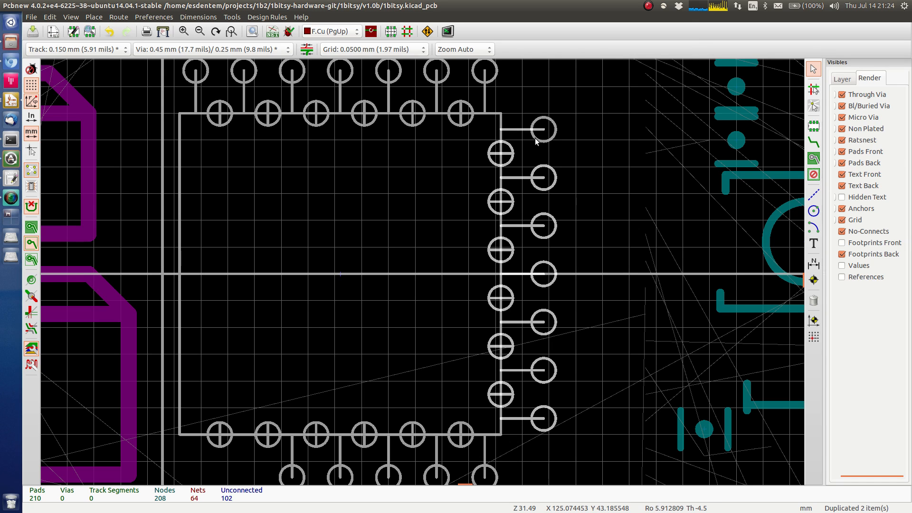
pyautogui.scroll(2, 505, 271)
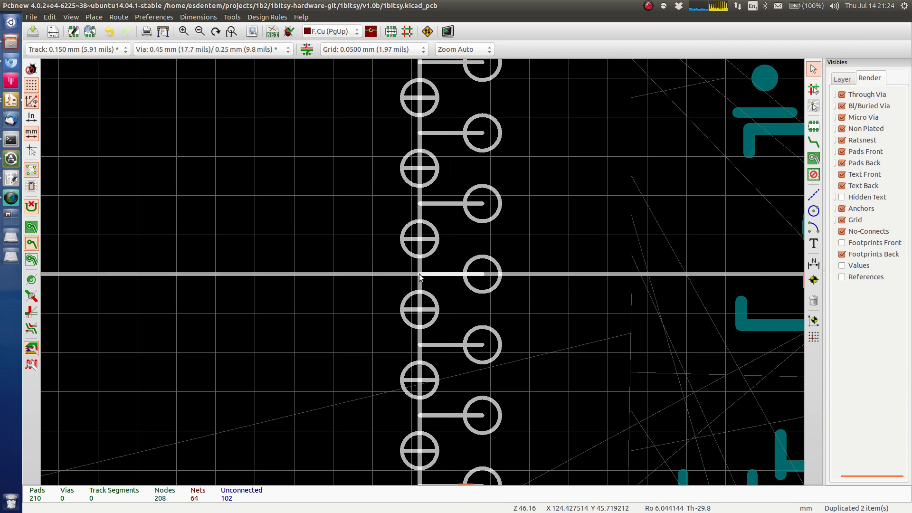
pyautogui.hotkey('ctrl', 'd')
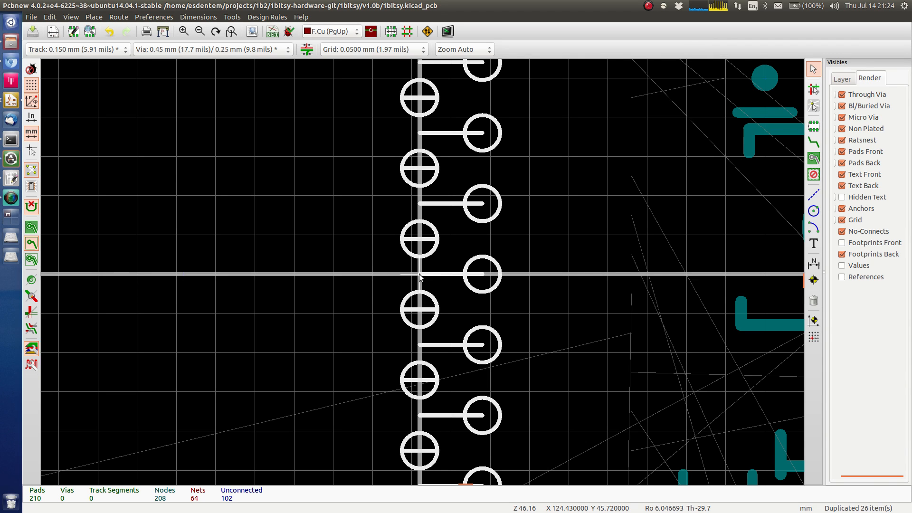
pyautogui.press('r')
pyautogui.press('r')
pyautogui.press('r')
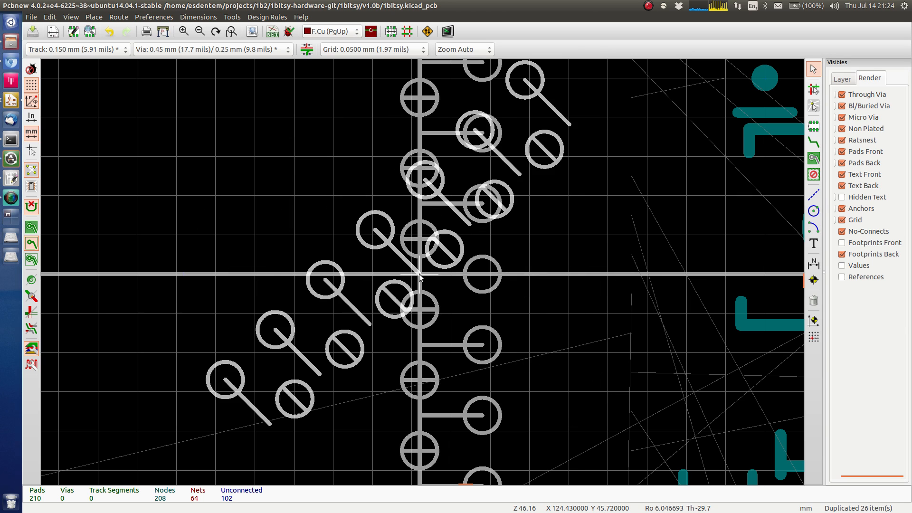
pyautogui.scroll(-3, 419, 276)
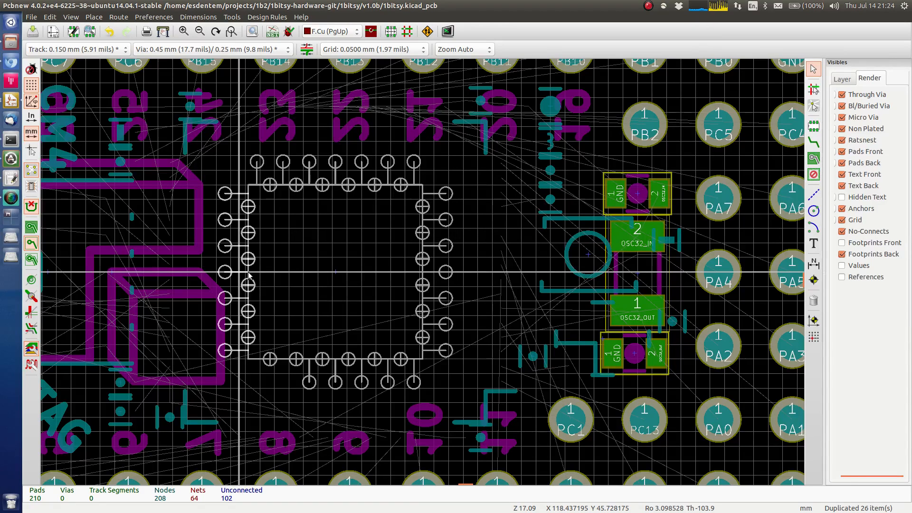
pyautogui.click(247, 273)
pyautogui.press('Escape')
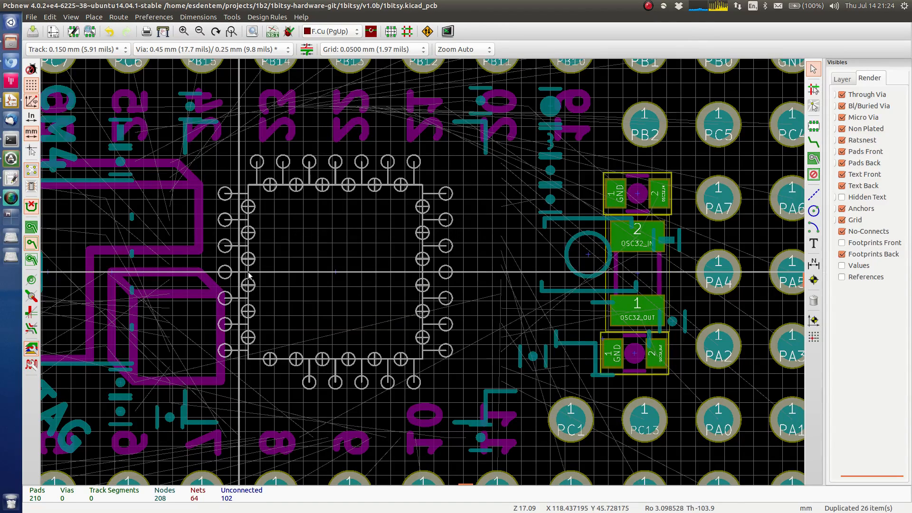
pyautogui.click(248, 271)
pyautogui.press('Escape')
# Duplicate the leftmost stub and end circle below the bottom edge and place the copy at X 119.630, Y 48.720 mm
pyautogui.scroll(-1, 358, 265)
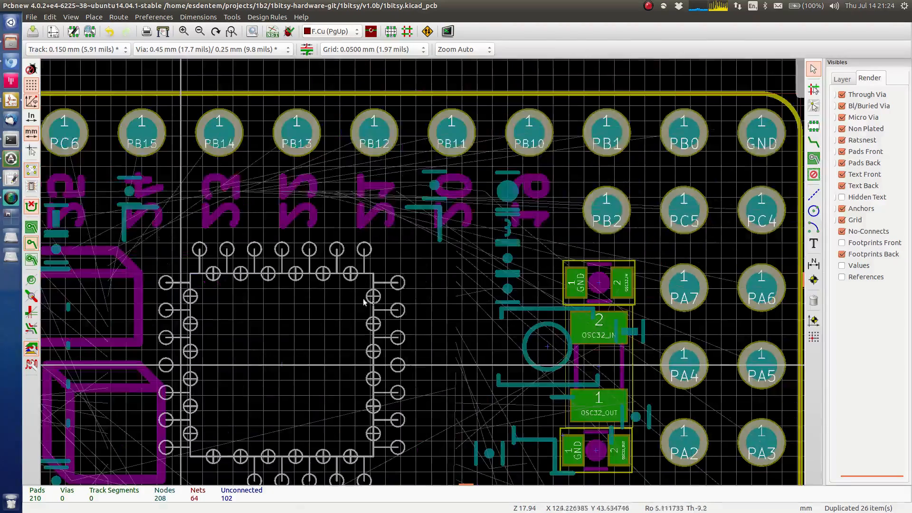
pyautogui.scroll(4, 366, 240)
pyautogui.moveTo(477, 475); pyautogui.dragTo(332, 308, button='middle')
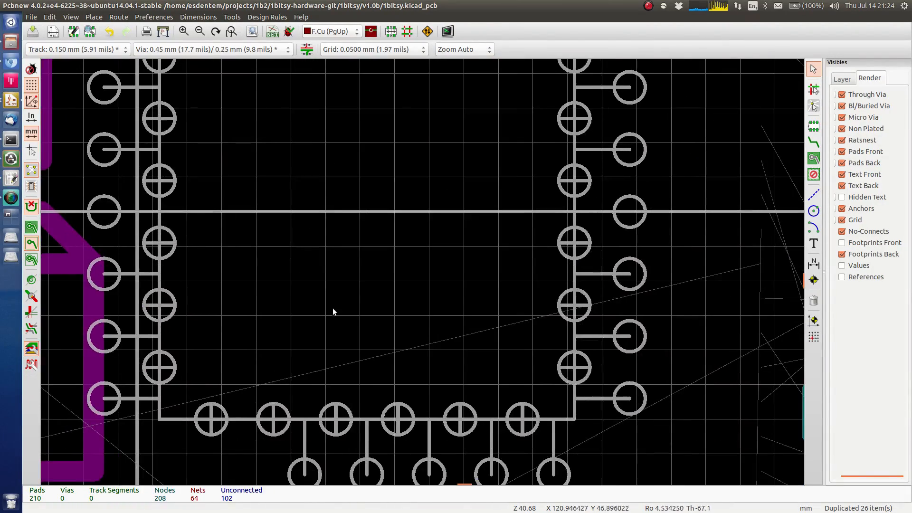
pyautogui.moveTo(300, 262); pyautogui.dragTo(423, 269, button='middle')
pyautogui.scroll(-2, 343, 291)
pyautogui.moveTo(497, 267); pyautogui.dragTo(448, 181, button='middle')
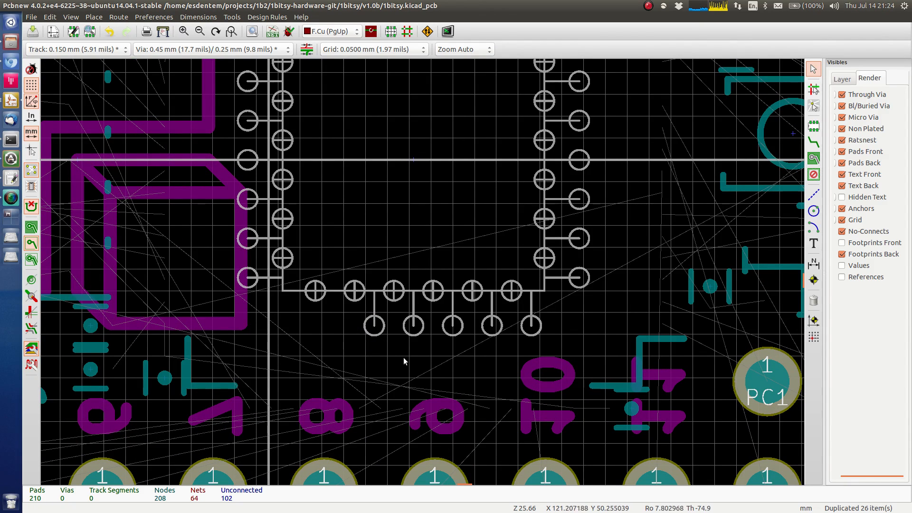
pyautogui.moveTo(403, 357); pyautogui.dragTo(335, 306)
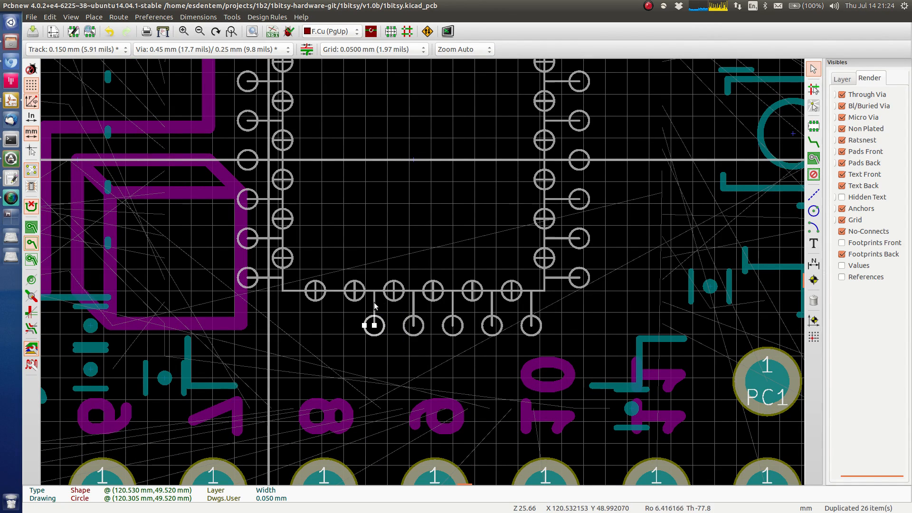
pyautogui.click(374, 302)
pyautogui.scroll(2, 375, 287)
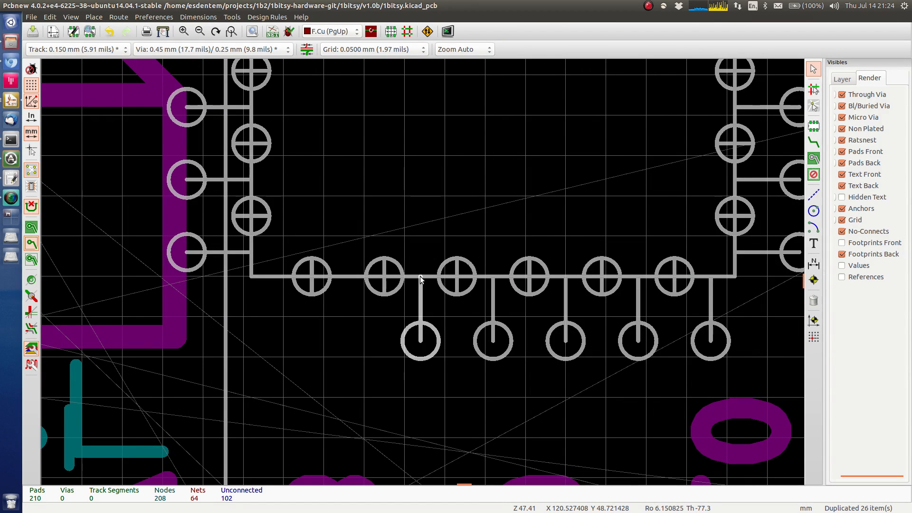
pyautogui.click(420, 279)
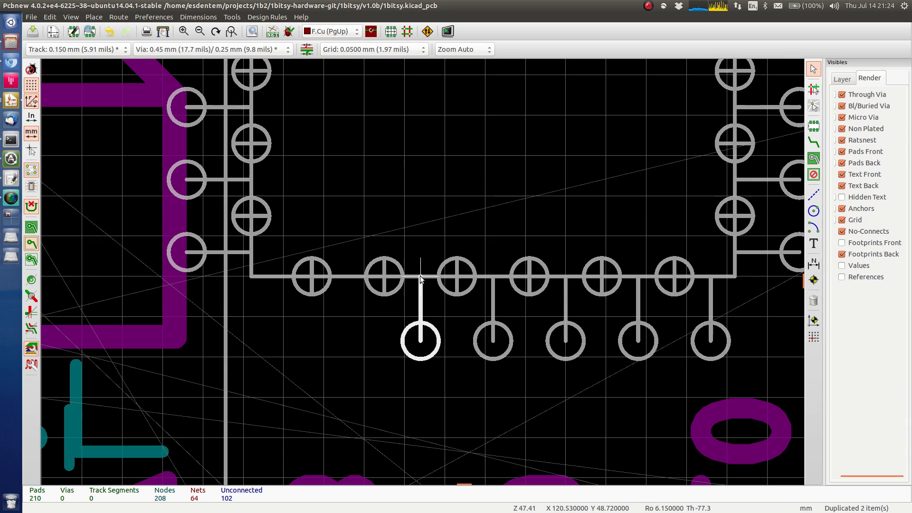
pyautogui.hotkey('ctrl', 'd')
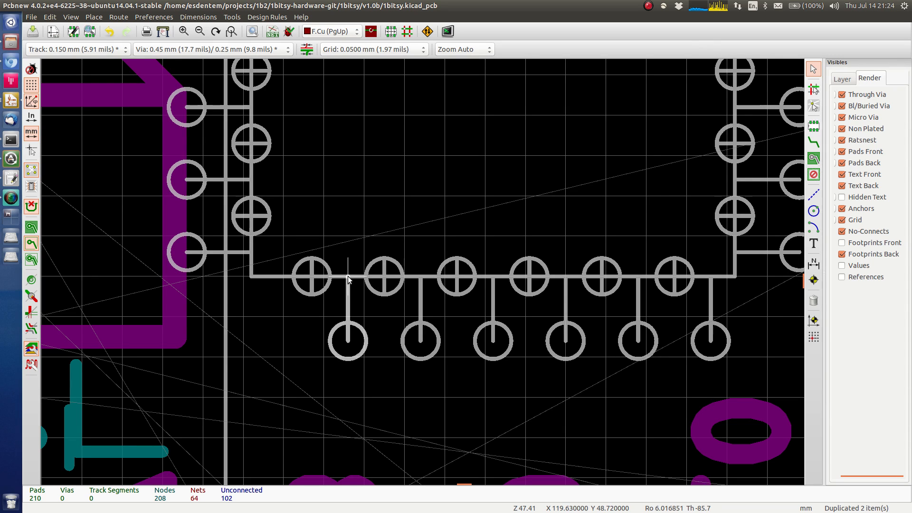
pyautogui.click(348, 276)
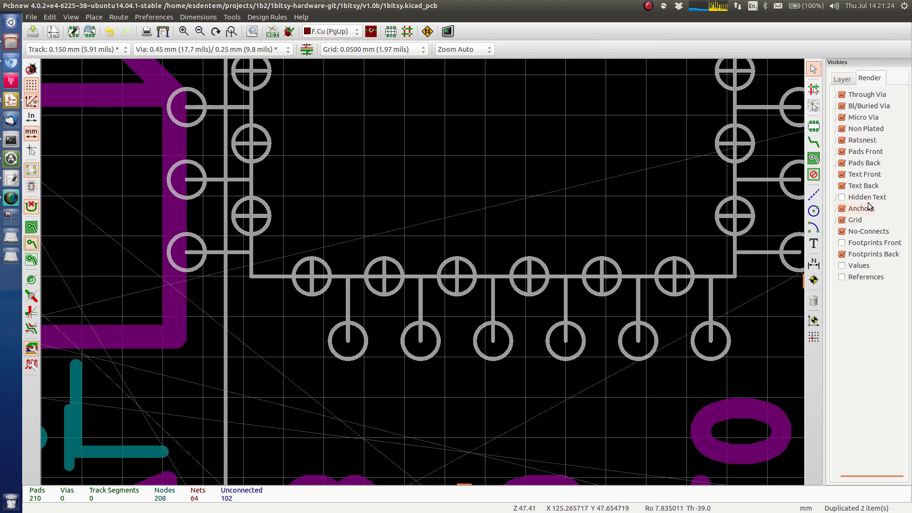
# Show the front footprints again to view the guide pattern among the U2 pads
pyautogui.click(852, 244)
pyautogui.scroll(-2, 444, 265)
pyautogui.moveTo(444, 264); pyautogui.dragTo(374, 311, button='middle')
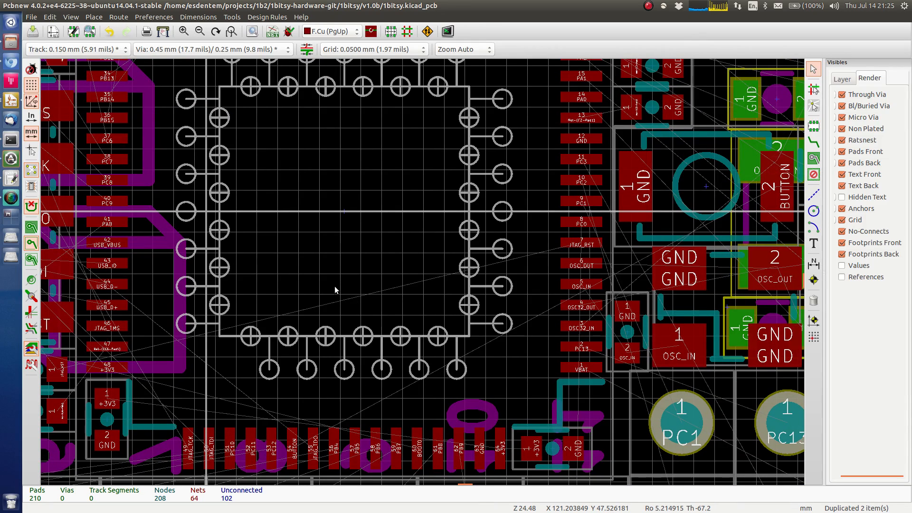
pyautogui.scroll(-1, 421, 272)
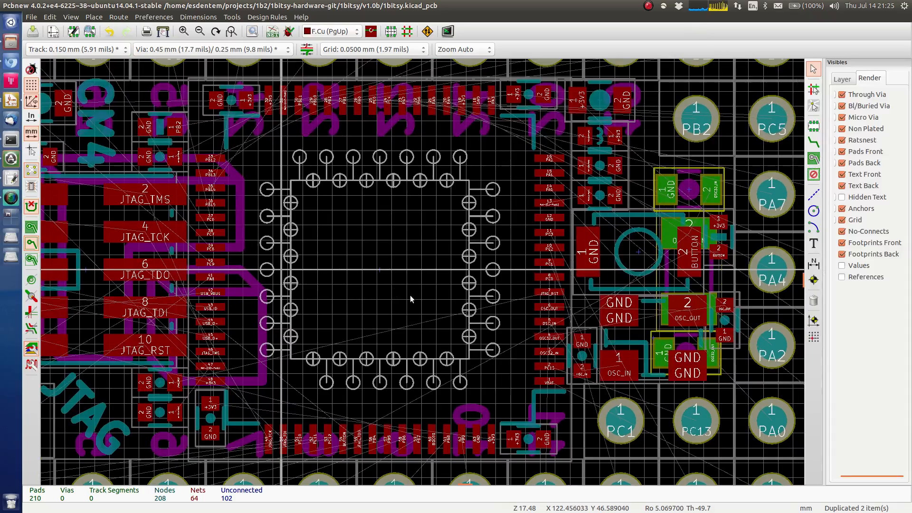
pyautogui.moveTo(412, 297); pyautogui.dragTo(368, 223, button='middle')
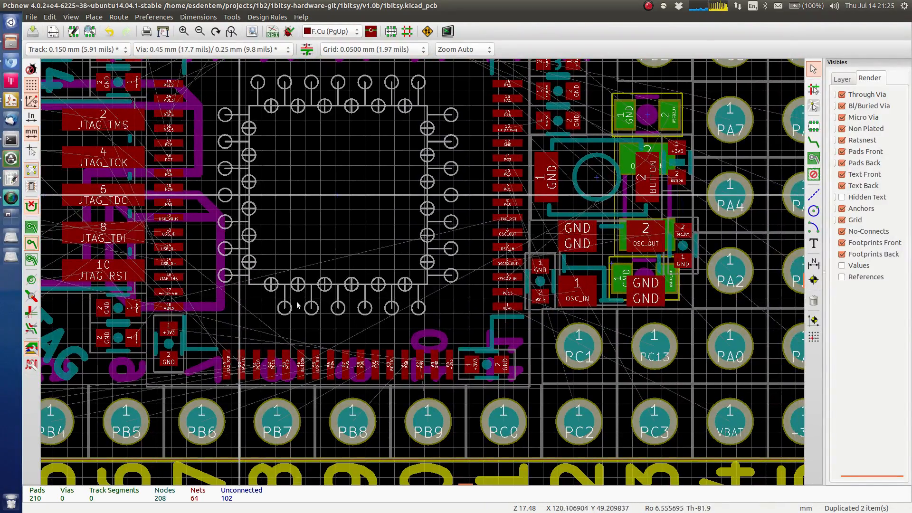
# Duplicate the bottom edge's leftmost 0.800 mm stub and its end circle and place the copy at X 118.730, Y 48.720 mm
pyautogui.scroll(3, 291, 309)
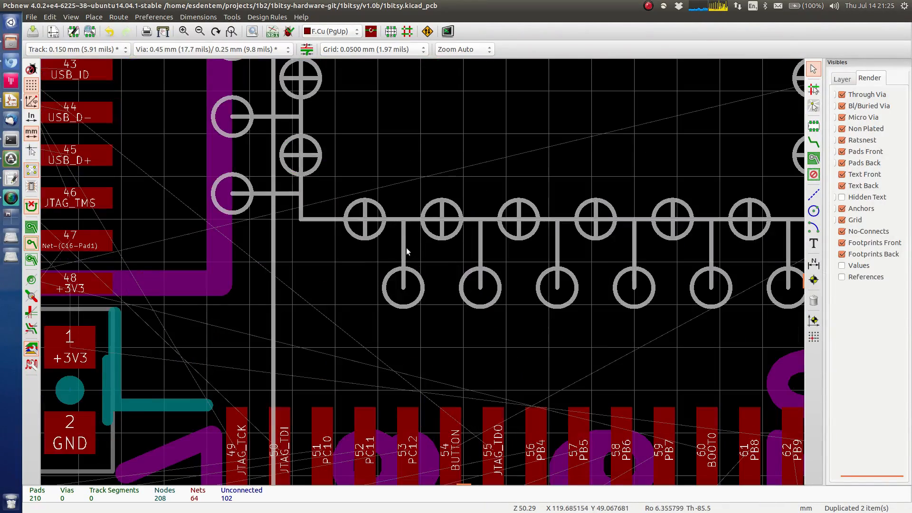
pyautogui.click(404, 248)
pyautogui.click(430, 280)
pyautogui.keyDown('shift'); pyautogui.click(422, 283); pyautogui.keyUp('shift')
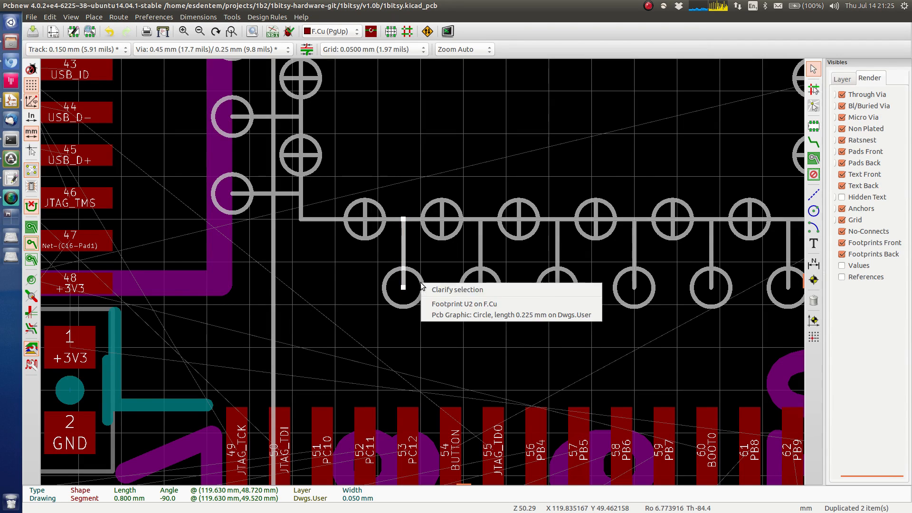
pyautogui.click(433, 315)
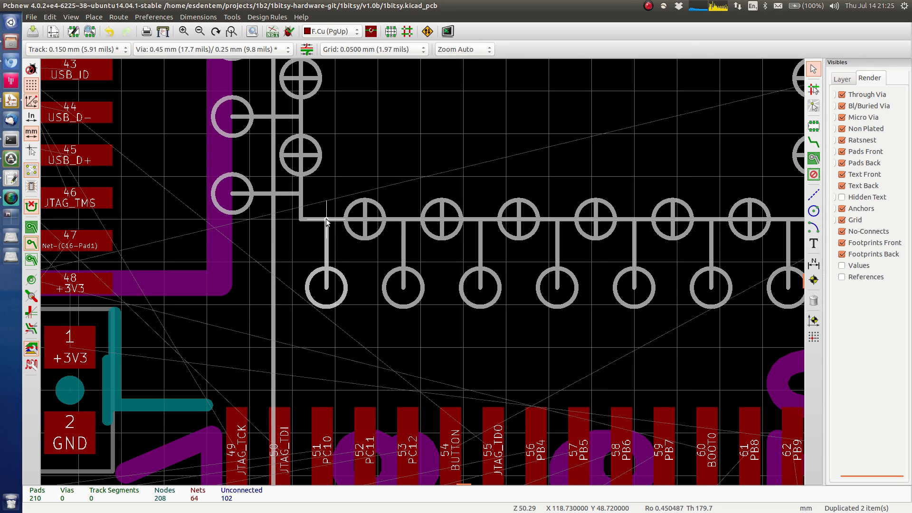
pyautogui.click(326, 218)
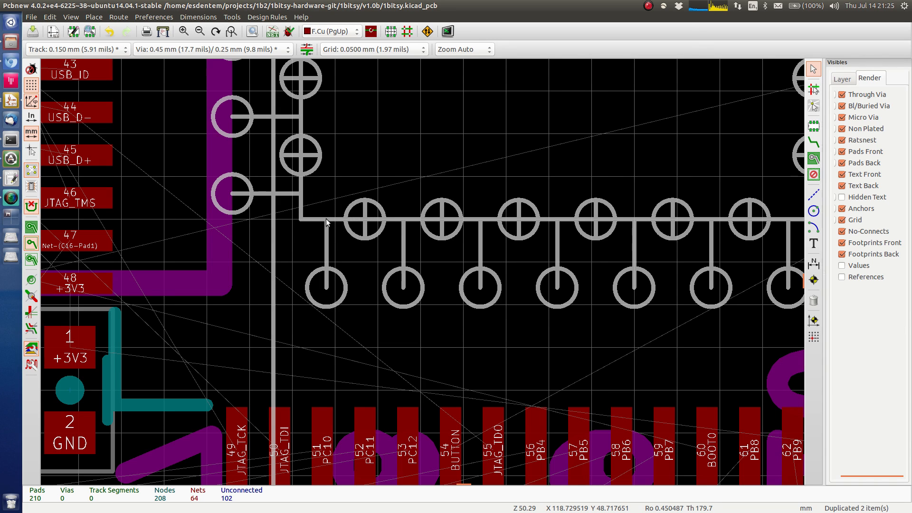
pyautogui.scroll(-2, 462, 179)
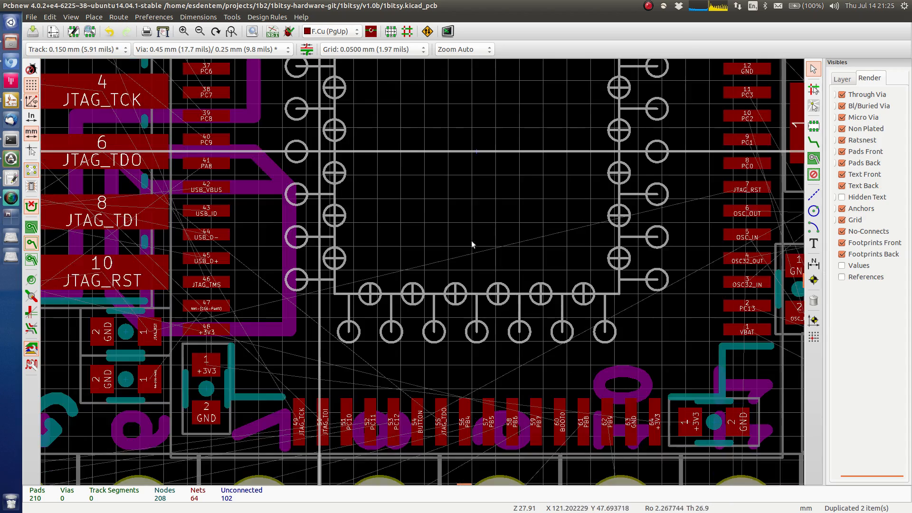
pyautogui.moveTo(397, 268); pyautogui.dragTo(370, 324, button='middle')
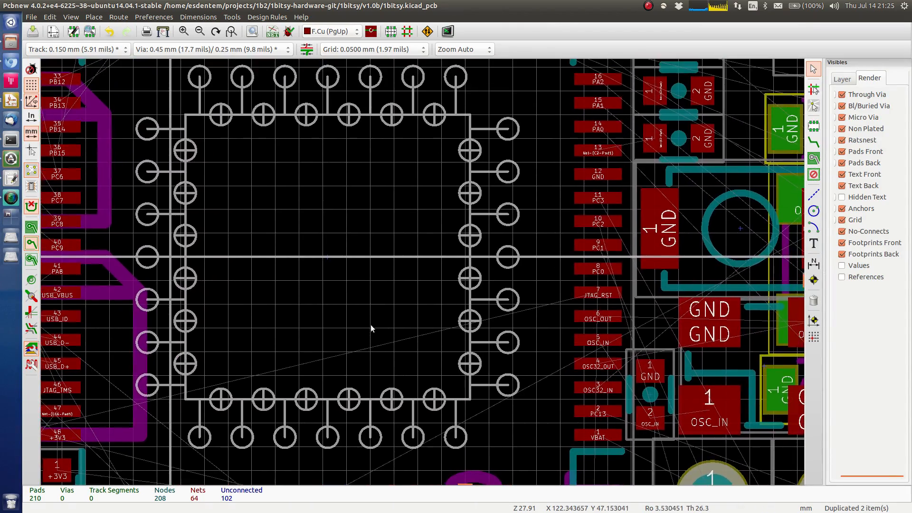
pyautogui.scroll(-2, 422, 275)
pyautogui.scroll(1, 406, 226)
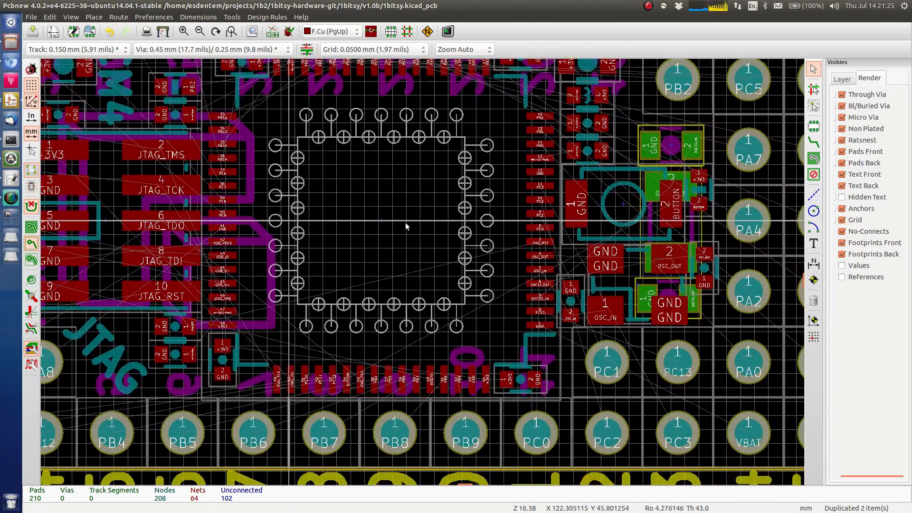
# Examine the finished via guide pattern along the square's bottom edge and the pads surrounding U2
pyautogui.moveTo(340, 275); pyautogui.dragTo(318, 214, button='middle')
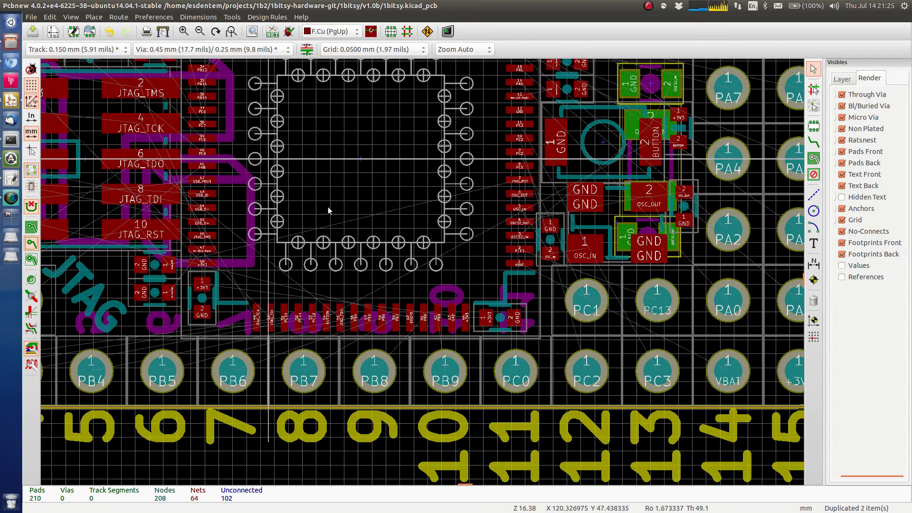
pyautogui.scroll(2, 301, 300)
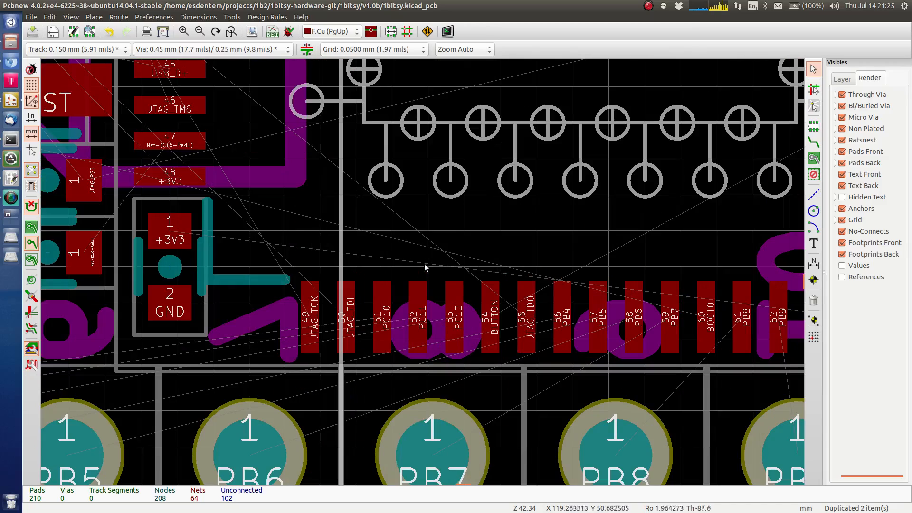
pyautogui.moveTo(458, 224); pyautogui.dragTo(340, 181, button='middle')
pyautogui.moveTo(416, 188); pyautogui.dragTo(366, 356, button='middle')
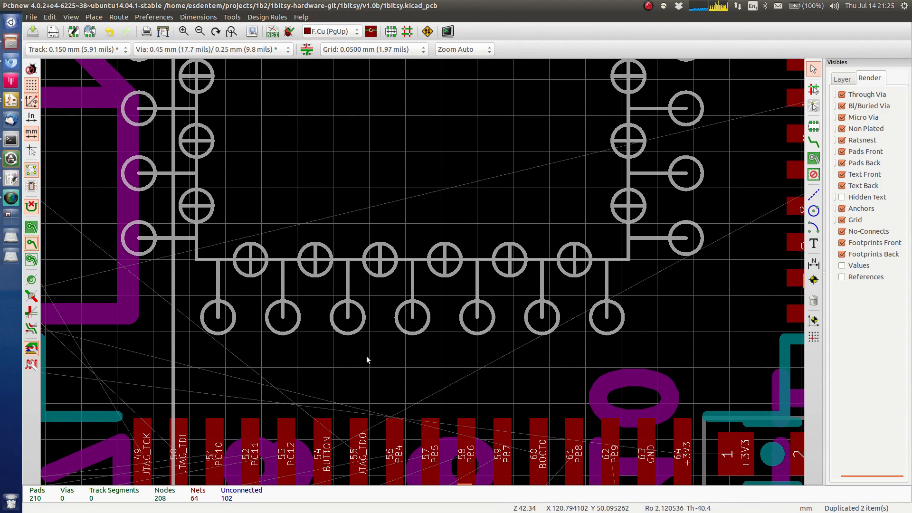
pyautogui.scroll(-2, 346, 312)
pyautogui.moveTo(340, 155); pyautogui.dragTo(525, 255, button='middle')
pyautogui.moveTo(273, 251); pyautogui.dragTo(597, 311, button='middle')
pyautogui.moveTo(461, 203); pyautogui.dragTo(337, 268, button='middle')
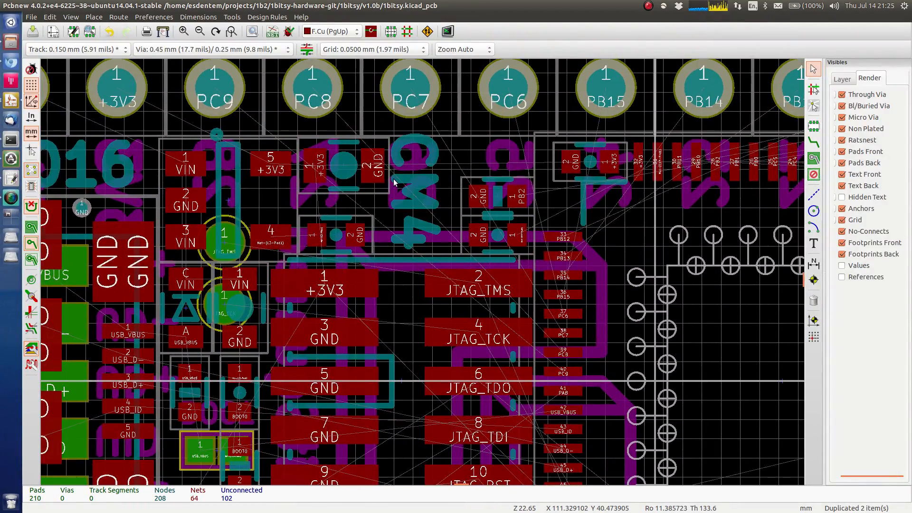
pyautogui.scroll(-4, 393, 182)
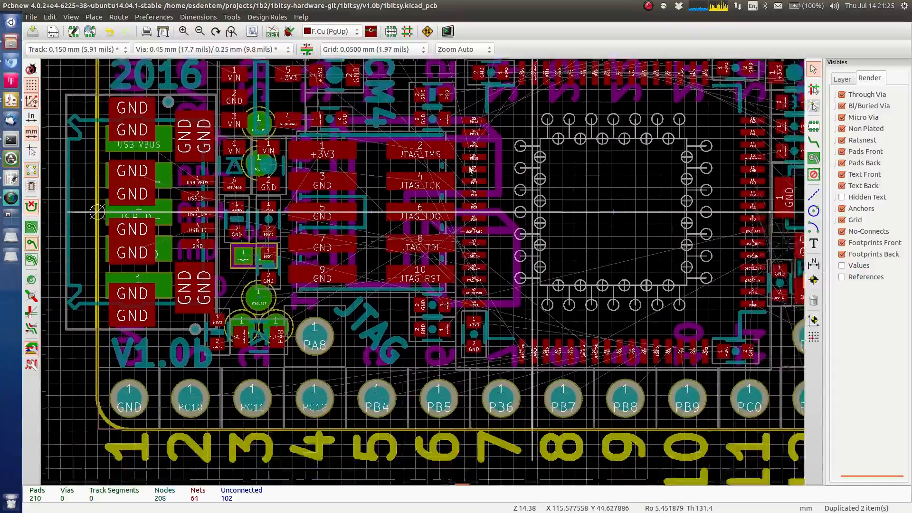
# Examine the LED, JTAG_RST test pad and PA8 header pad below the JTAG connector, and compare their position with U2's pads
pyautogui.scroll(6, 470, 168)
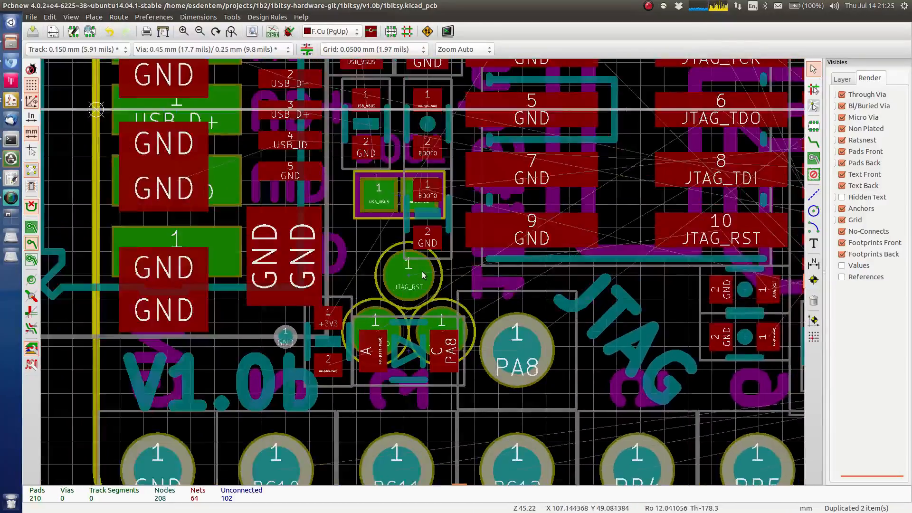
pyautogui.scroll(2, 422, 272)
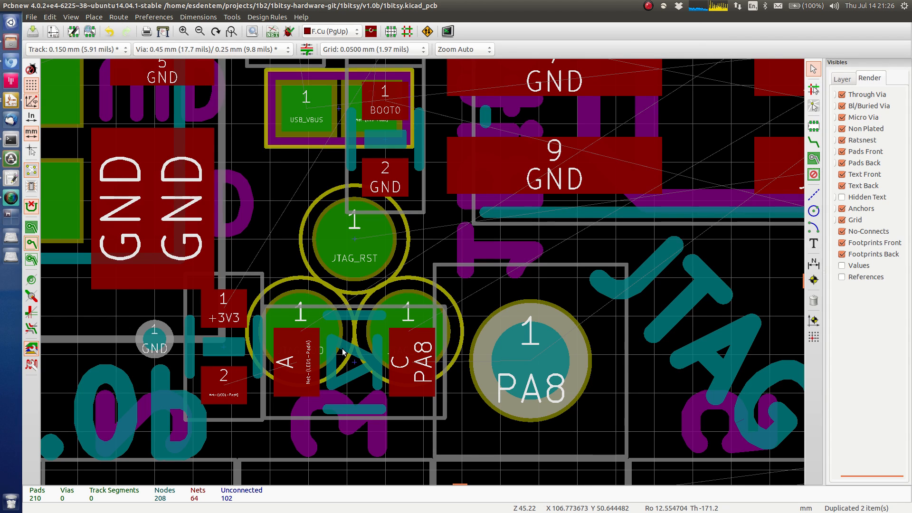
pyautogui.scroll(-2, 340, 348)
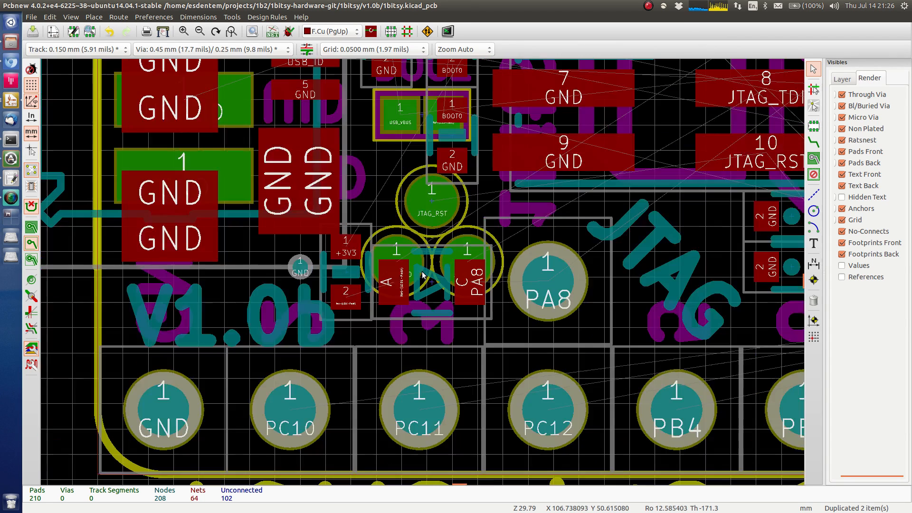
pyautogui.moveTo(574, 238); pyautogui.dragTo(351, 294, button='middle')
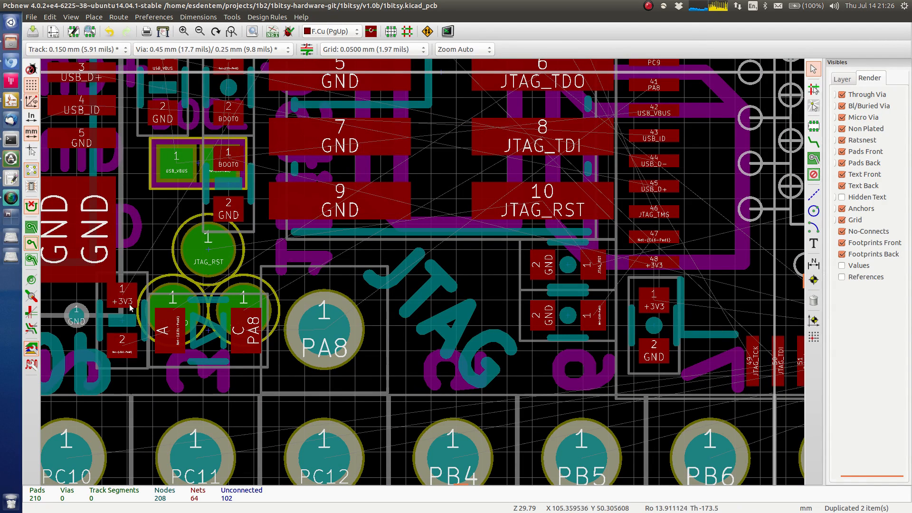
pyautogui.scroll(-1, 421, 311)
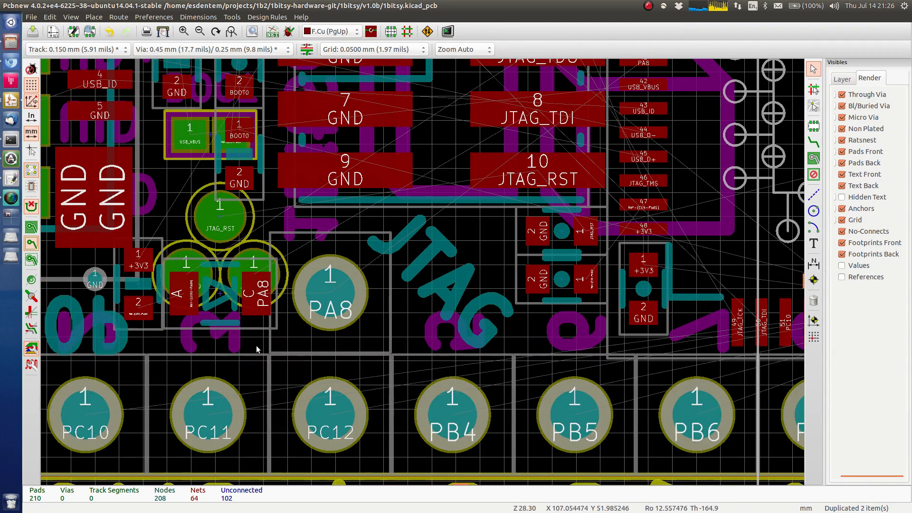
pyautogui.moveTo(611, 181); pyautogui.dragTo(10, 297, button='middle')
pyautogui.moveTo(427, 248); pyautogui.dragTo(81, 336, button='middle')
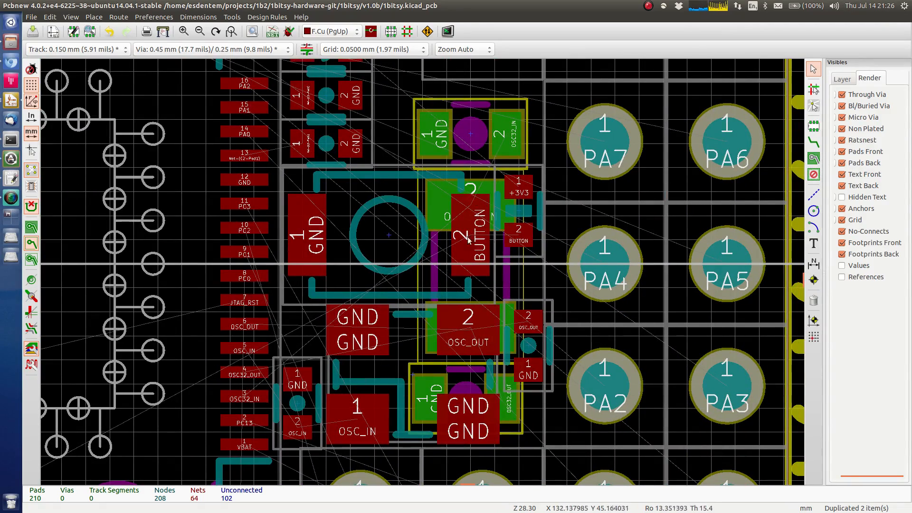
pyautogui.scroll(-1, 169, 289)
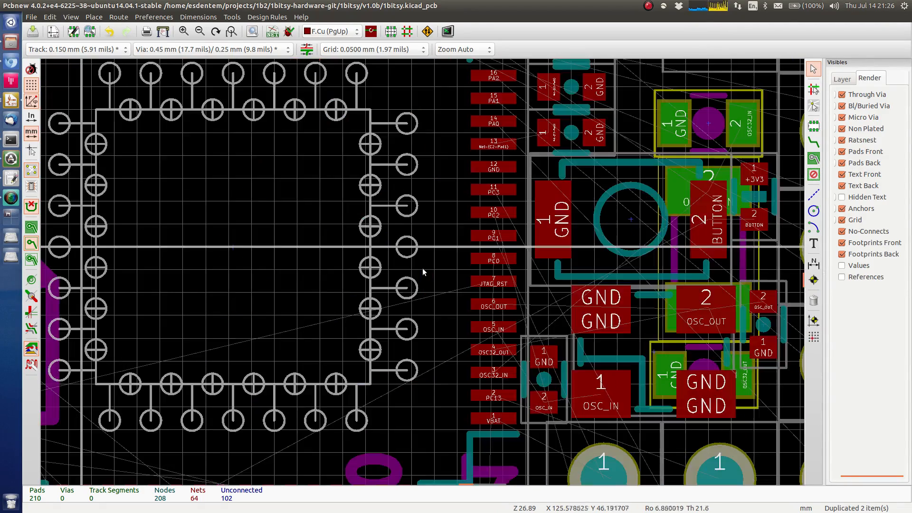
pyautogui.moveTo(272, 306); pyautogui.dragTo(533, 191, button='middle')
pyautogui.moveTo(286, 262); pyautogui.dragTo(472, 196, button='middle')
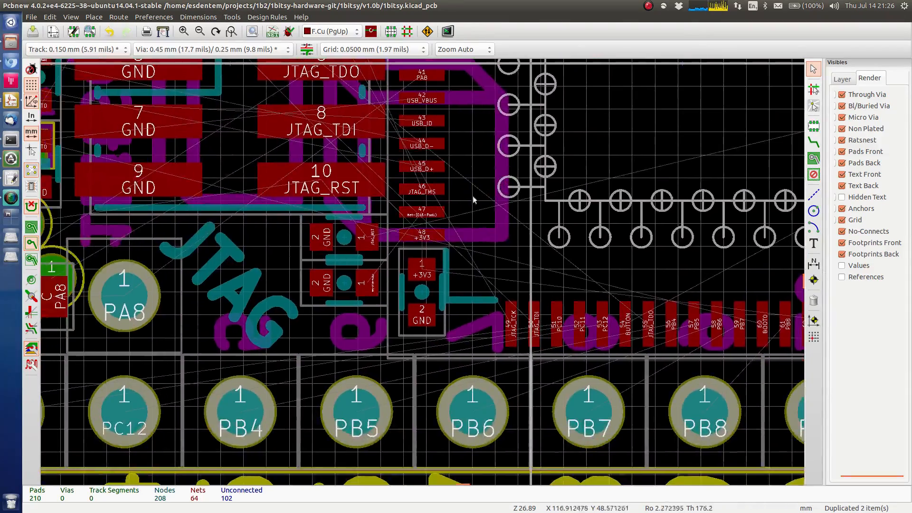
pyautogui.moveTo(239, 236); pyautogui.dragTo(346, 298, button='middle')
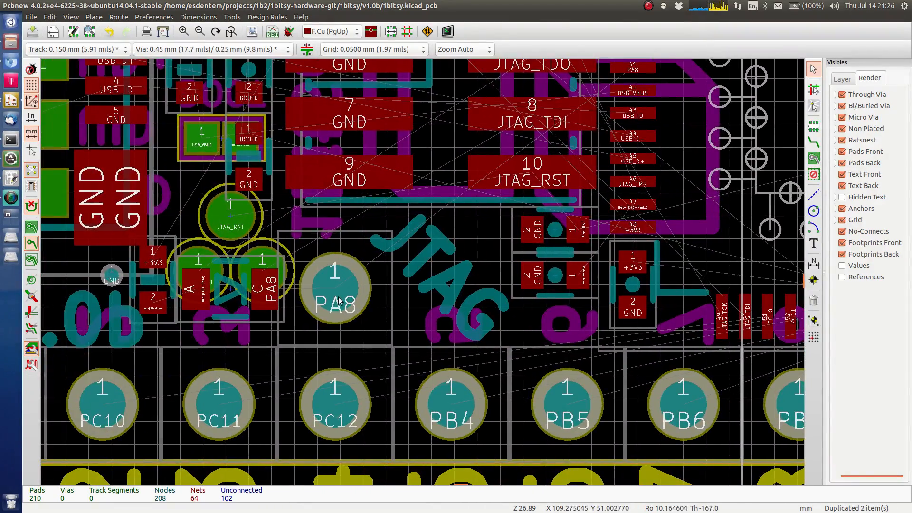
# Switch to the schematic and read the alternate functions of U2's PA8 pin and its neighbouring PA pins
pyautogui.hotkey('alt', '`')
pyautogui.hotkey('alt', '`')
pyautogui.hotkey('alt', '`')
pyautogui.hotkey('alt', '`')
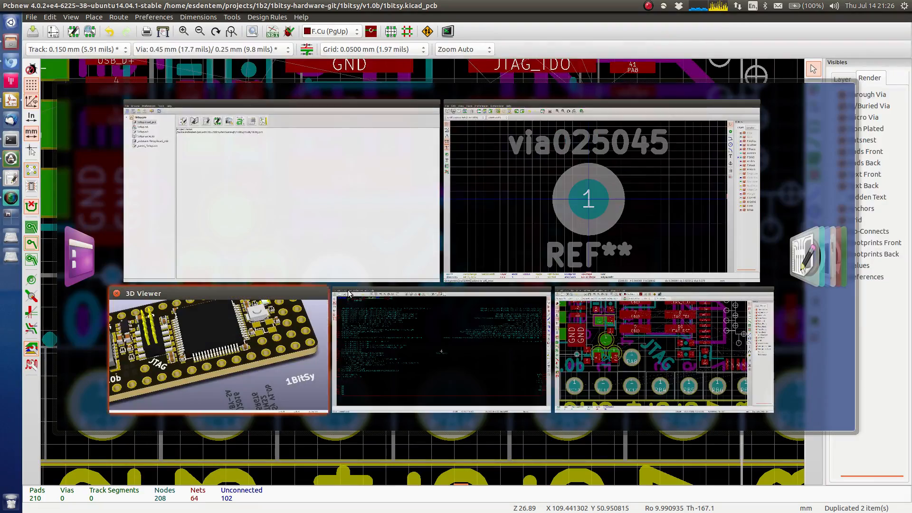
pyautogui.scroll(4, 100, 236)
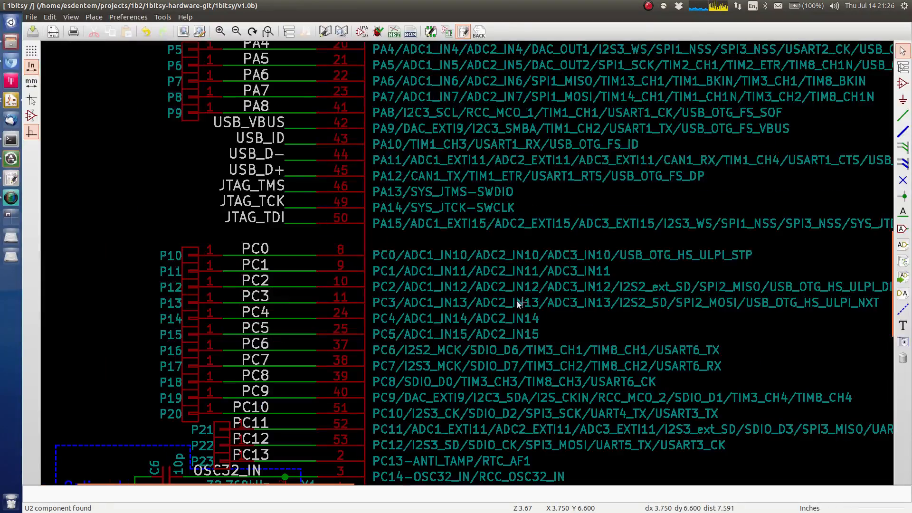
pyautogui.moveTo(446, 320); pyautogui.dragTo(369, 459, button='middle')
pyautogui.scroll(1, 201, 271)
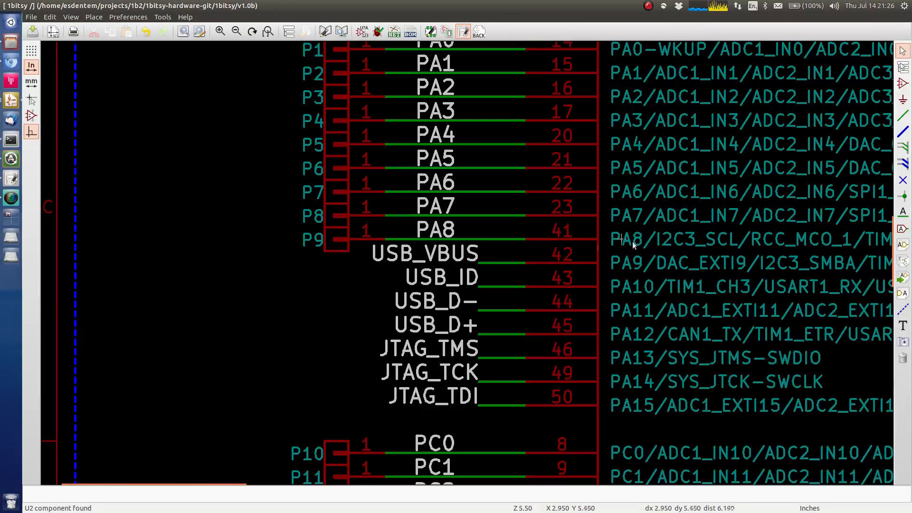
pyautogui.moveTo(632, 244); pyautogui.dragTo(291, 257, button='middle')
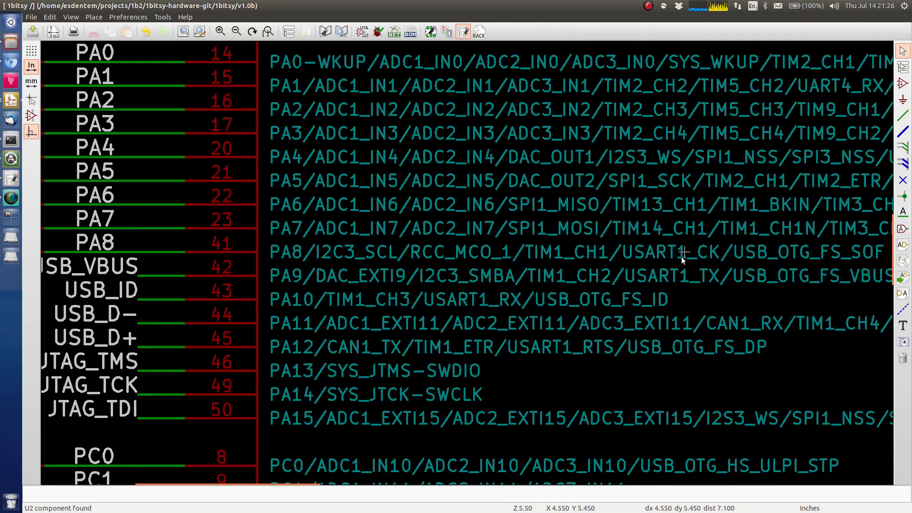
pyautogui.moveTo(739, 251); pyautogui.dragTo(568, 252, button='middle')
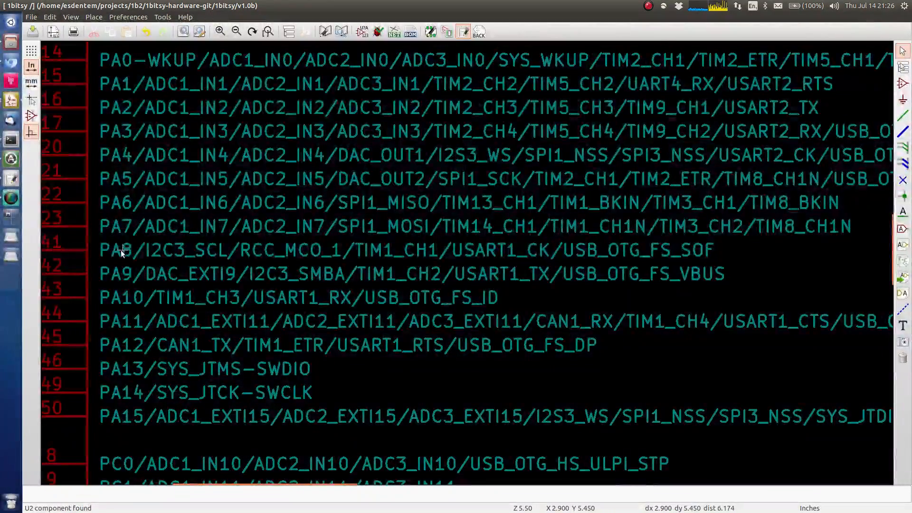
pyautogui.moveTo(156, 245); pyautogui.dragTo(180, 237, button='middle')
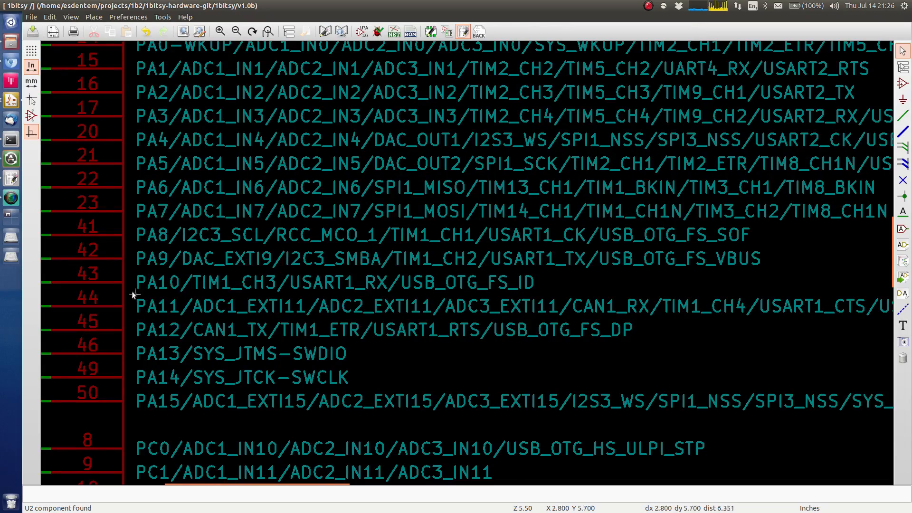
pyautogui.moveTo(135, 295); pyautogui.dragTo(105, 305, button='middle')
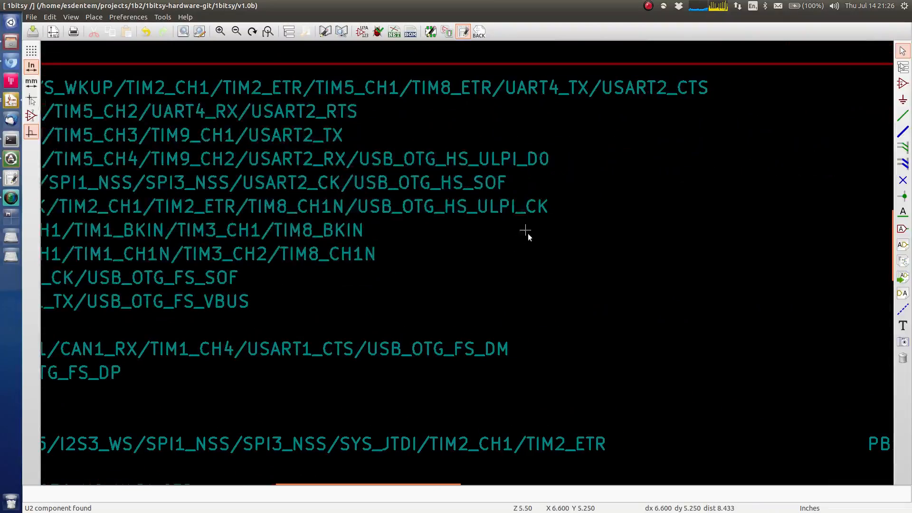
# Return to the board layout and examine the PB2 header pad next to PC5 and PC4
pyautogui.hotkey('alt', 'Tab')
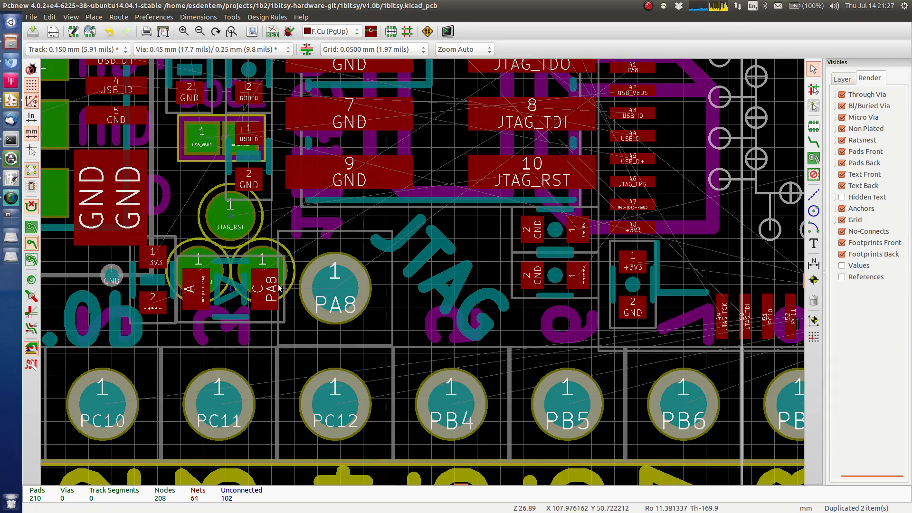
pyautogui.moveTo(645, 214); pyautogui.dragTo(414, 306, button='middle')
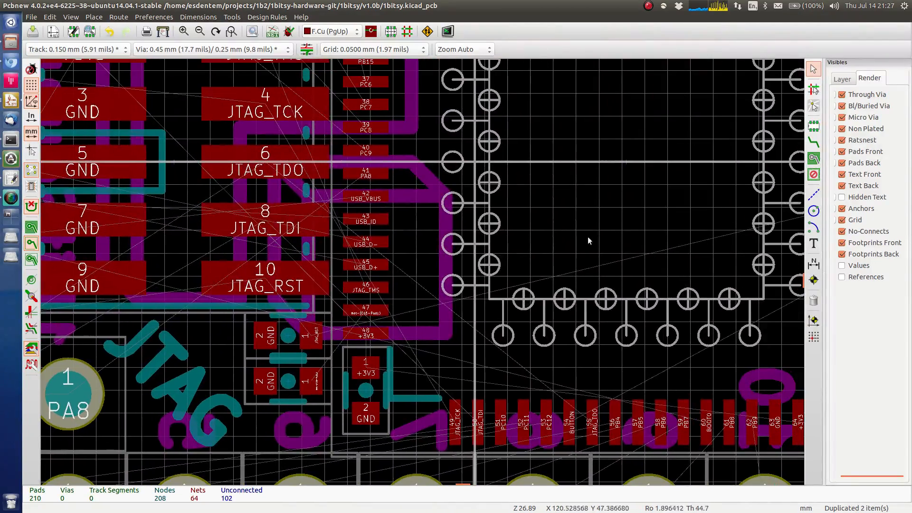
pyautogui.moveTo(588, 236); pyautogui.dragTo(200, 283, button='middle')
pyautogui.moveTo(532, 199)
pyautogui.mouseDown(button='middle')
pyautogui.moveTo(373, 241)
pyautogui.moveTo(136, 338)
pyautogui.mouseUp(button='middle')
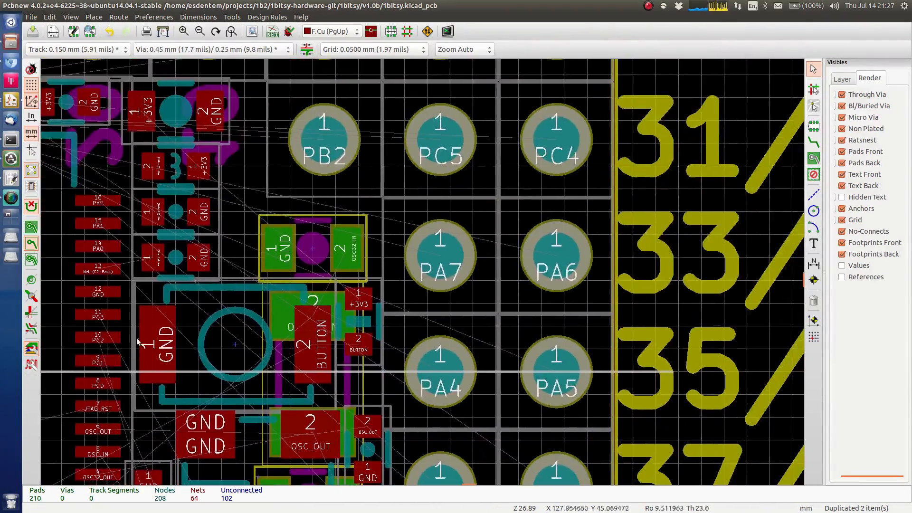
pyautogui.moveTo(336, 249); pyautogui.dragTo(332, 269, button='middle')
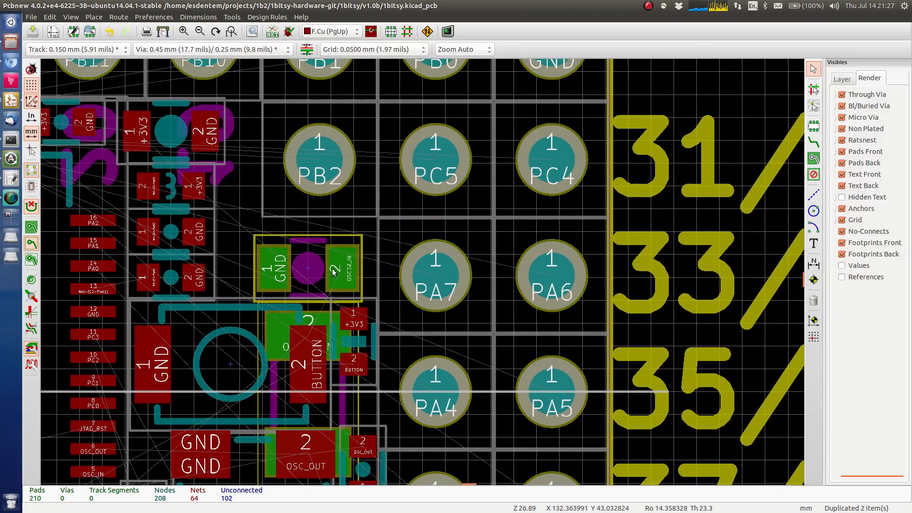
# Switch to the schematic and examine U2's PB pins, especially PB2 with its header P27 and resistor R2
pyautogui.press('super+w')
pyautogui.click(321, 172)
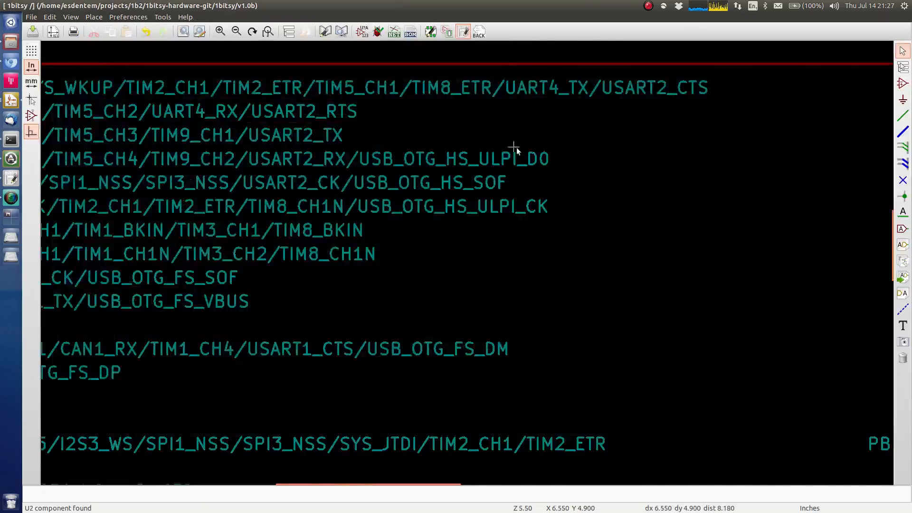
pyautogui.moveTo(680, 159); pyautogui.dragTo(252, 221, button='middle')
pyautogui.moveTo(715, 234); pyautogui.dragTo(344, 198, button='middle')
pyautogui.moveTo(674, 236); pyautogui.dragTo(277, 199, button='middle')
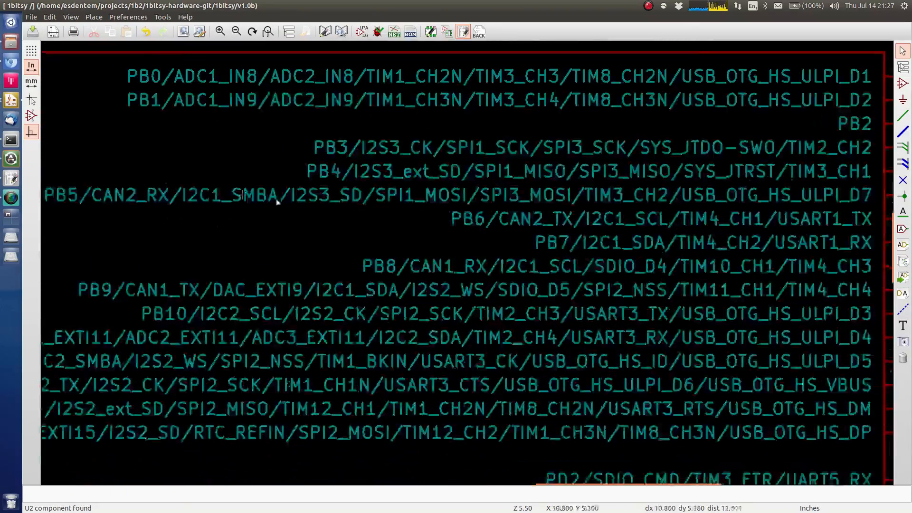
pyautogui.moveTo(544, 241); pyautogui.dragTo(170, 196, button='middle')
pyautogui.moveTo(382, 193); pyautogui.dragTo(206, 323, button='middle')
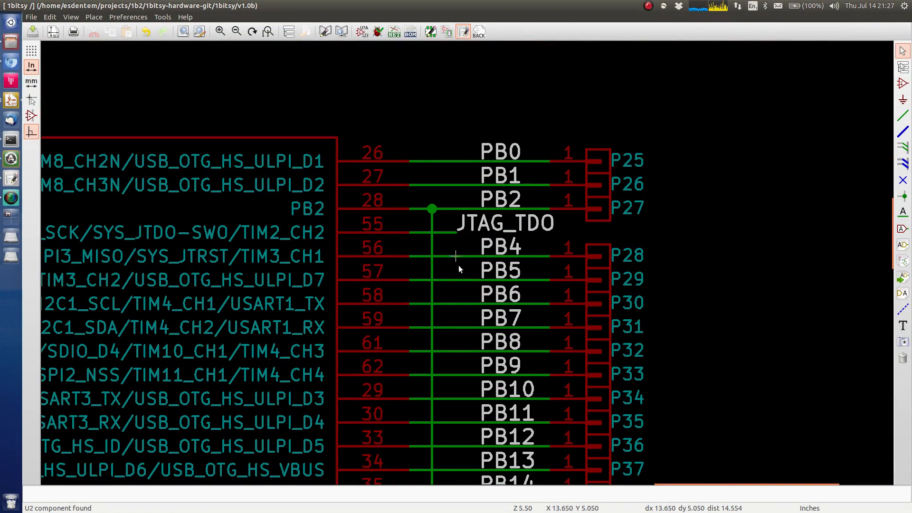
pyautogui.scroll(-1, 398, 283)
pyautogui.scroll(-1, 435, 240)
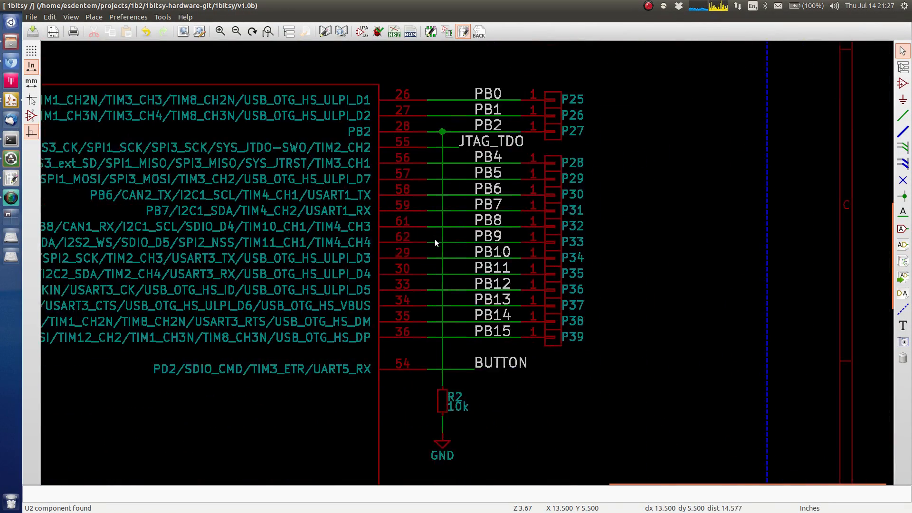
pyautogui.moveTo(434, 238); pyautogui.dragTo(418, 227, button='middle')
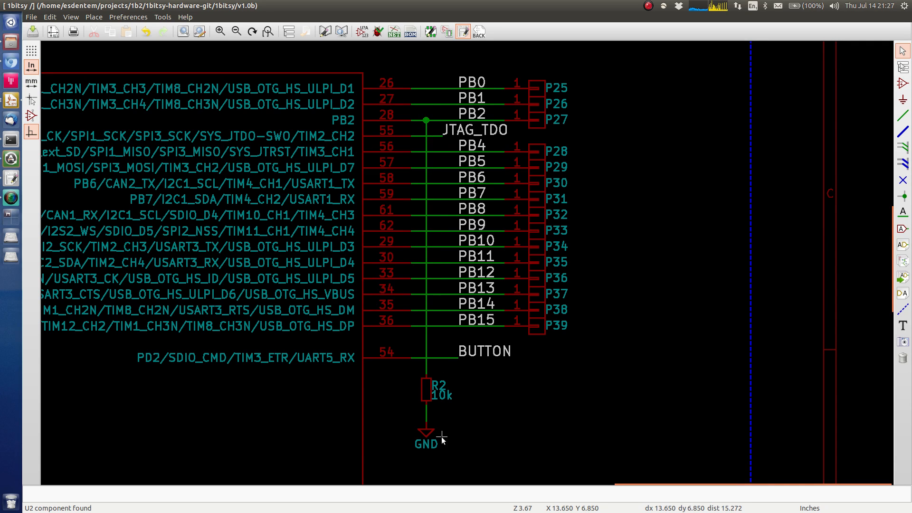
pyautogui.moveTo(290, 291); pyautogui.dragTo(579, 318, button='middle')
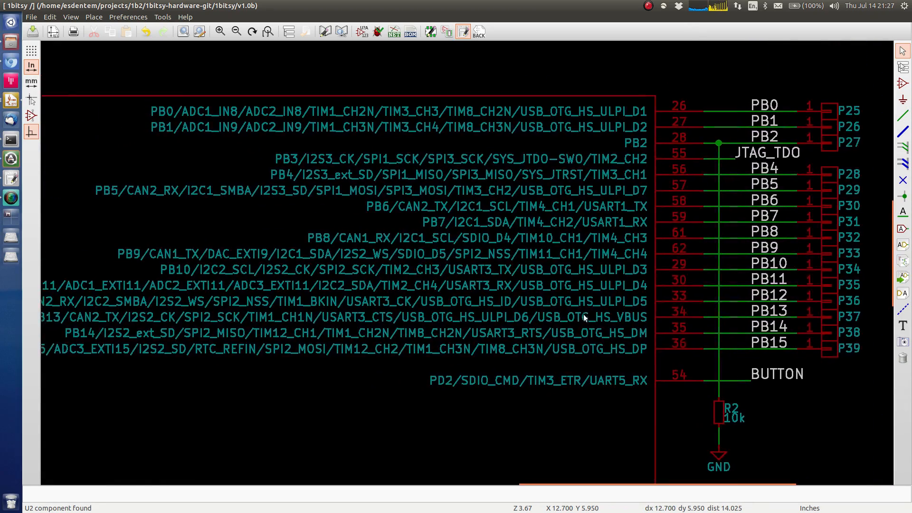
pyautogui.moveTo(583, 315); pyautogui.dragTo(526, 292, button='middle')
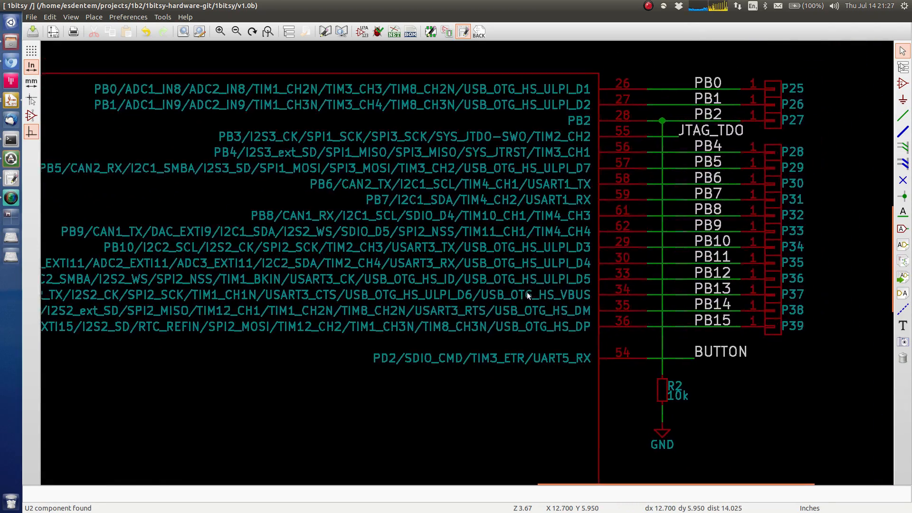
# Switch to the Chromium browser, search the web for "stm32f405 datasheet" in a new tab, and open the STMicroelectronics PDF
pyautogui.click(11, 61)
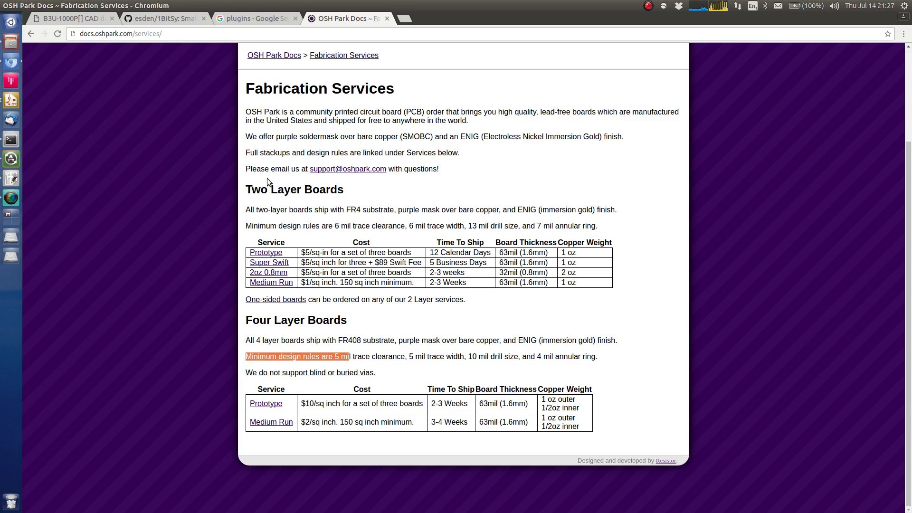
pyautogui.hotkey('ctrl', 't')
pyautogui.write('stm')
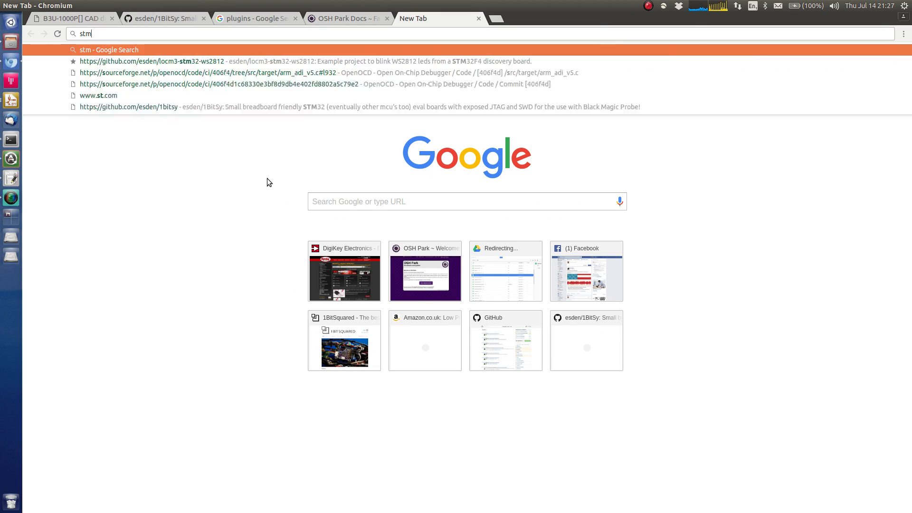
pyautogui.write('32f4')
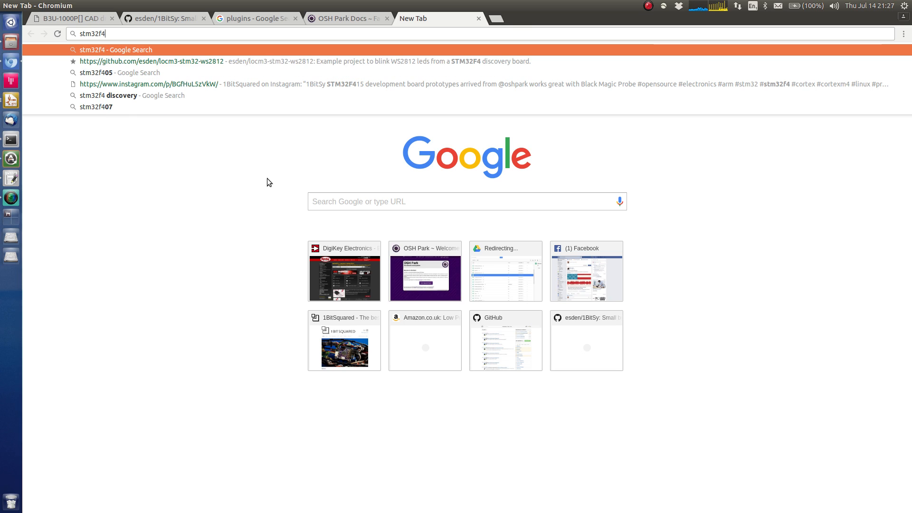
pyautogui.write('05')
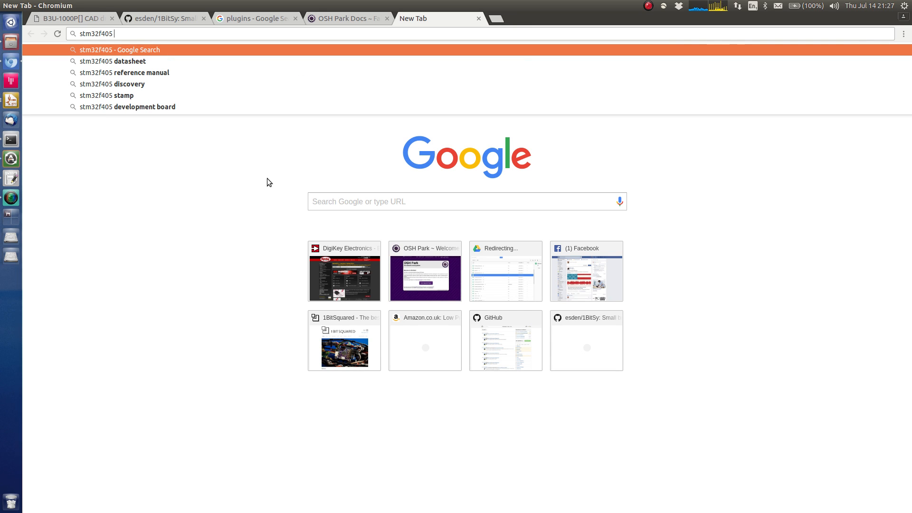
pyautogui.write(' datasheet')
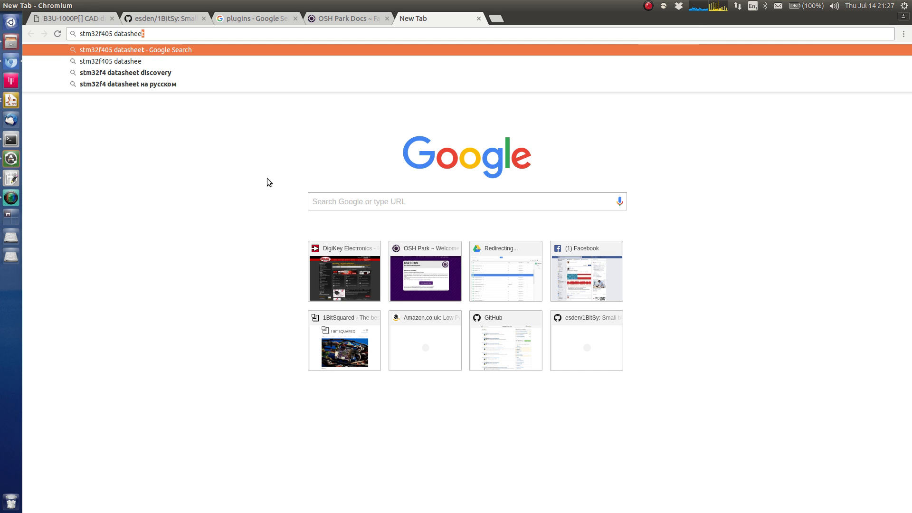
pyautogui.press('Return')
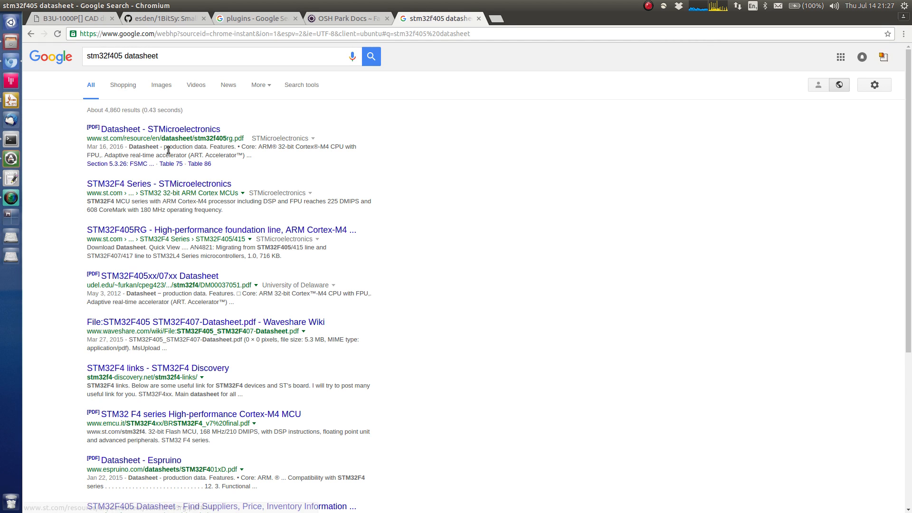
pyautogui.click(166, 130)
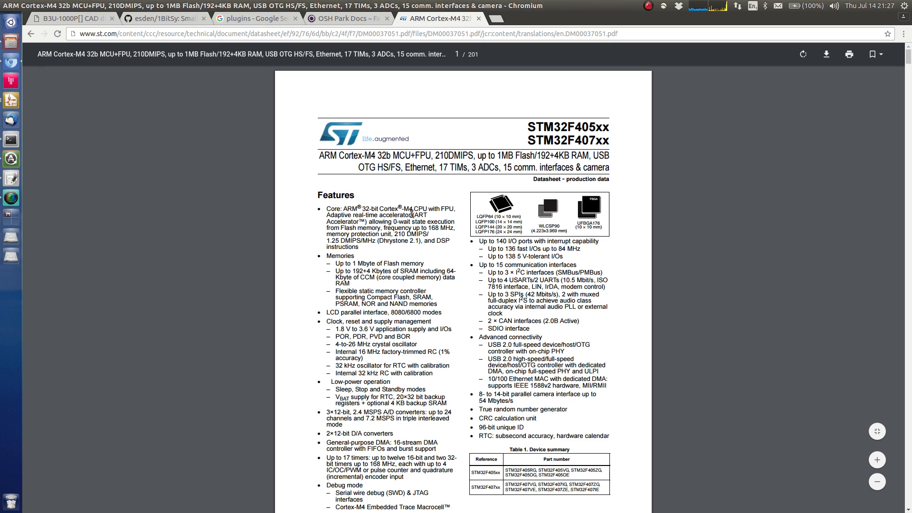
# Find Table 7, the STM32F40xxx pin and ball definitions, in the enlarged datasheet
pyautogui.scroll(-3, 454, 230)
pyautogui.scroll(-15, 455, 229)
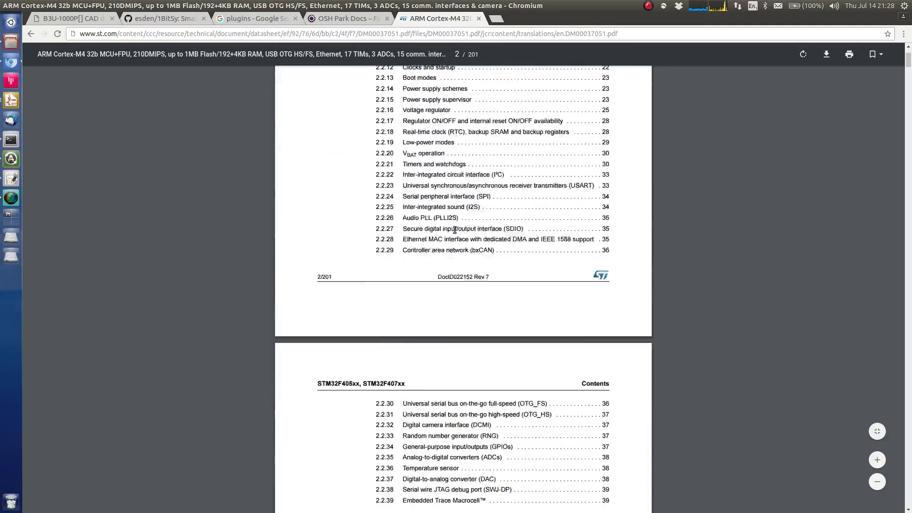
pyautogui.click(878, 459)
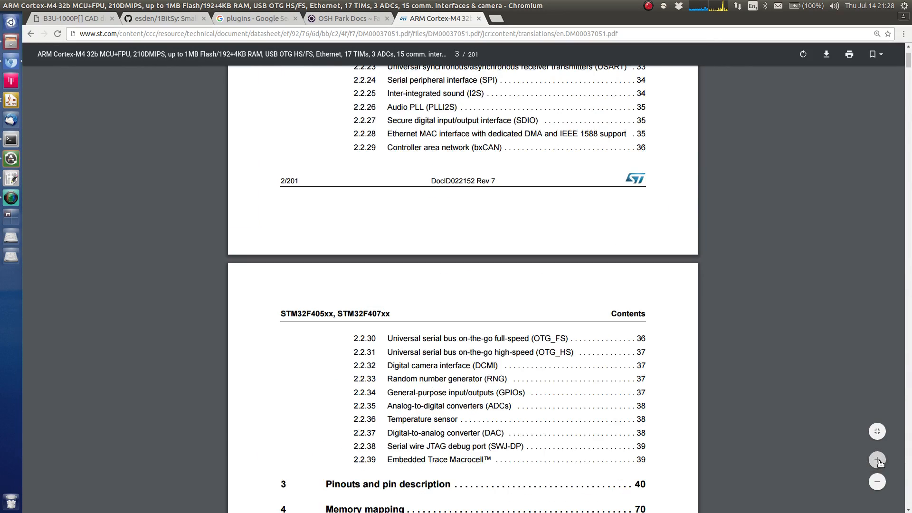
pyautogui.click(878, 461)
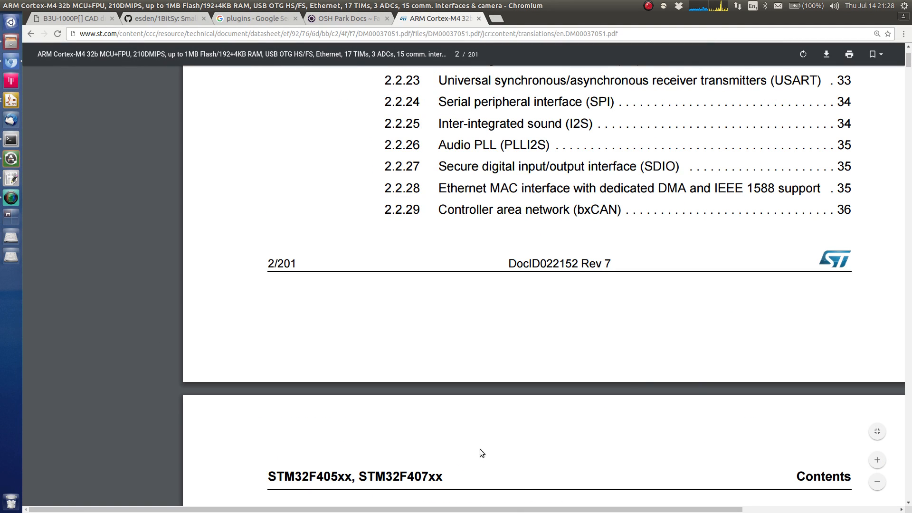
pyautogui.hscroll(3, 443, 318)
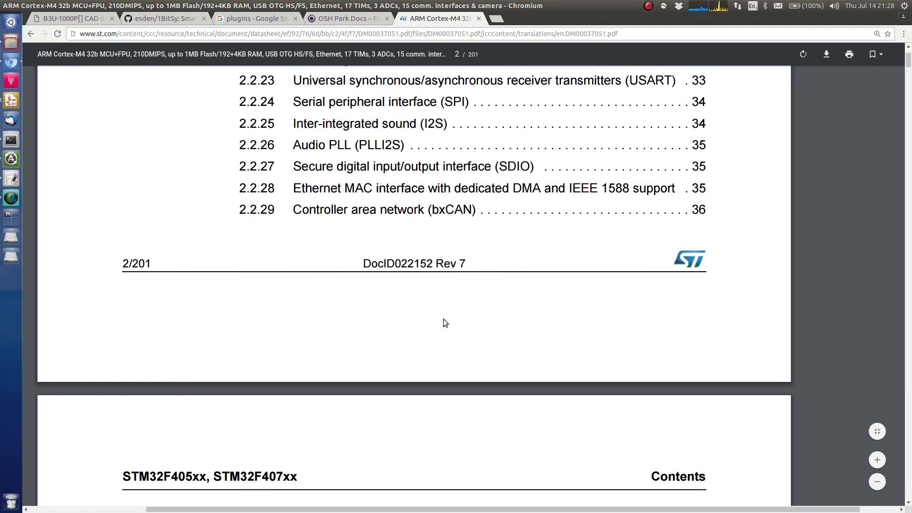
pyautogui.scroll(-4, 445, 319)
pyautogui.scroll(-20, 446, 319)
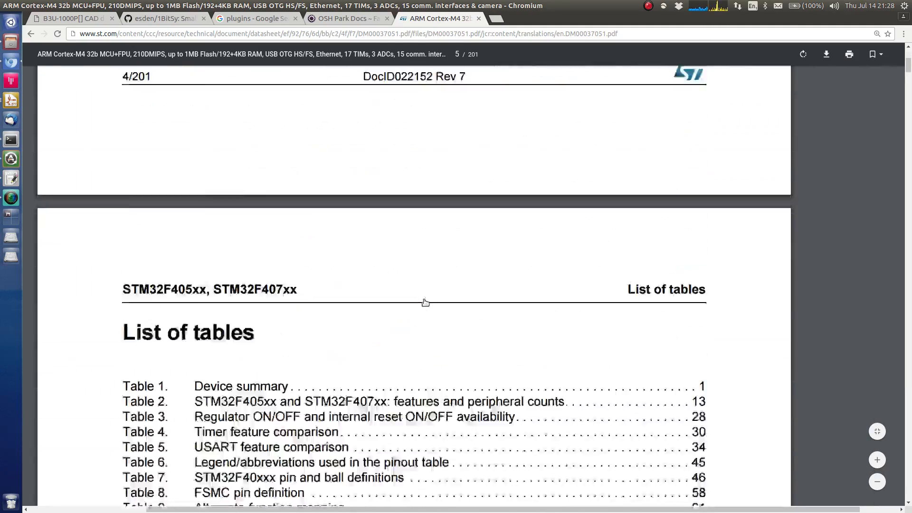
pyautogui.scroll(-20, 425, 302)
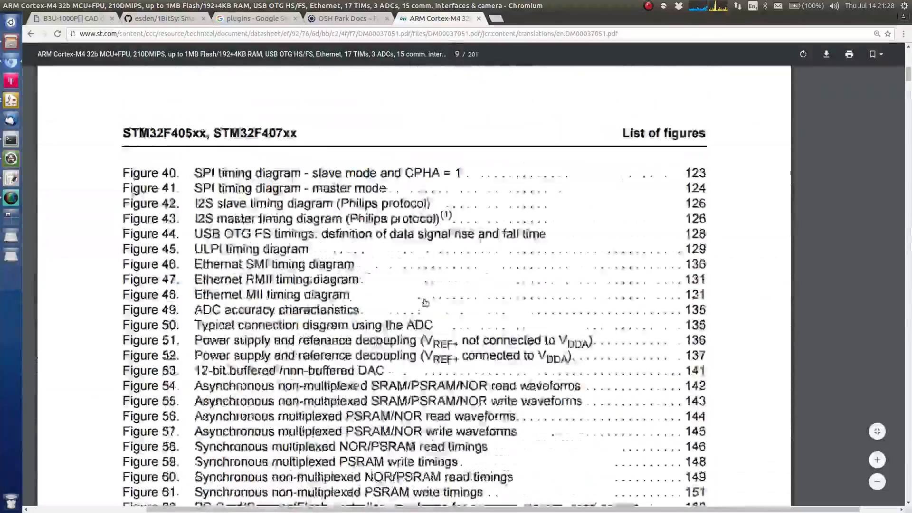
pyautogui.scroll(-20, 425, 303)
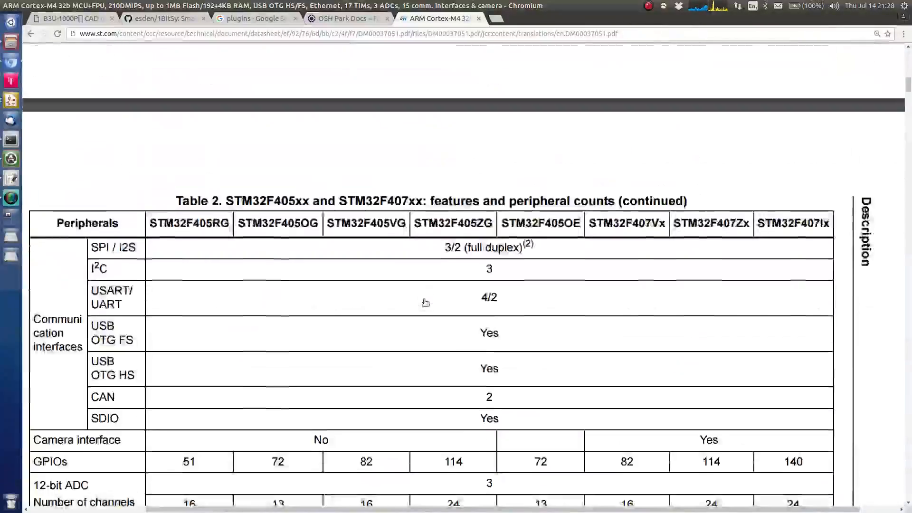
pyautogui.scroll(-15, 425, 303)
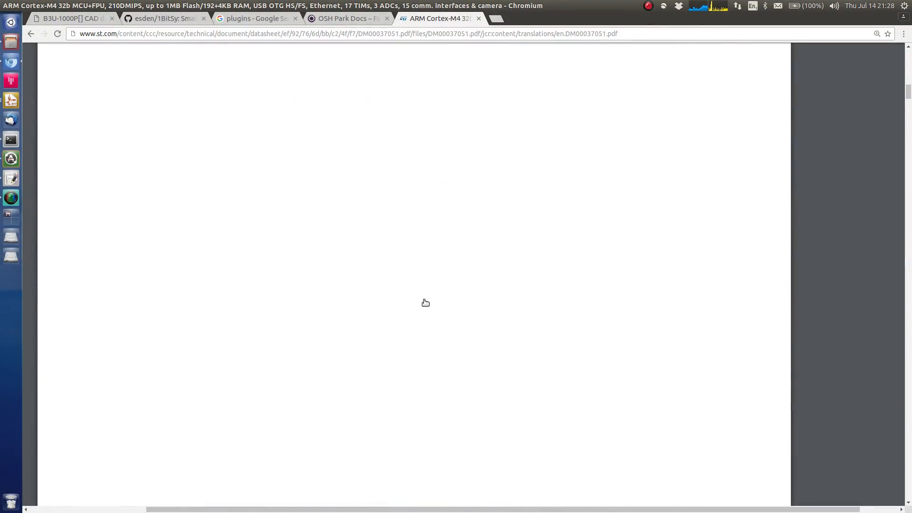
pyautogui.scroll(-20, 425, 303)
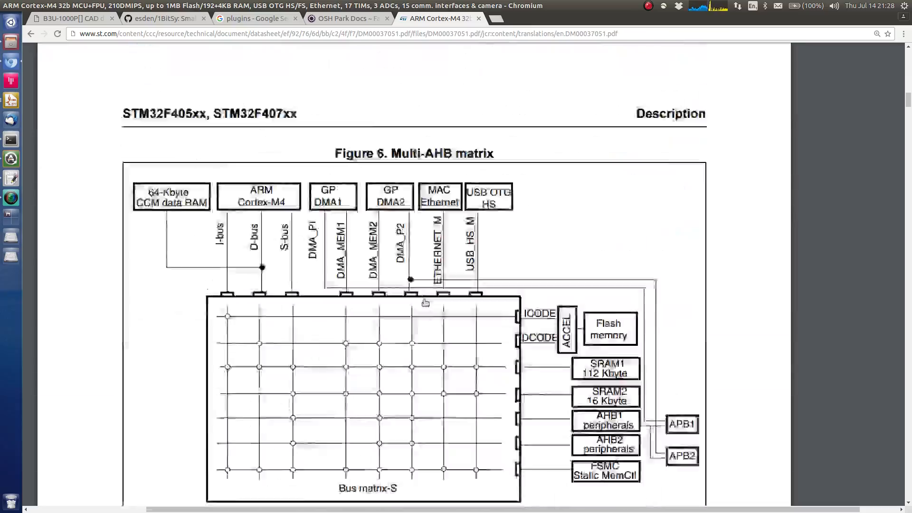
pyautogui.scroll(-20, 425, 303)
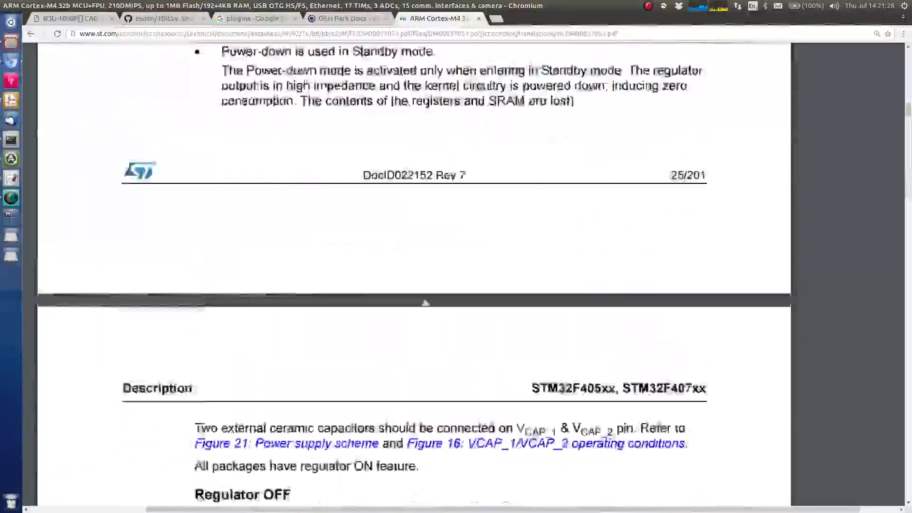
pyautogui.scroll(-20, 425, 303)
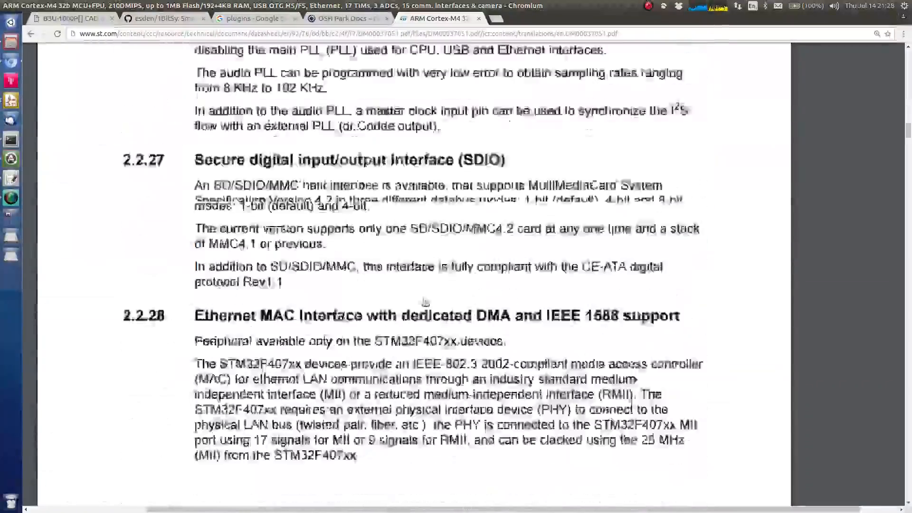
pyautogui.scroll(-20, 425, 302)
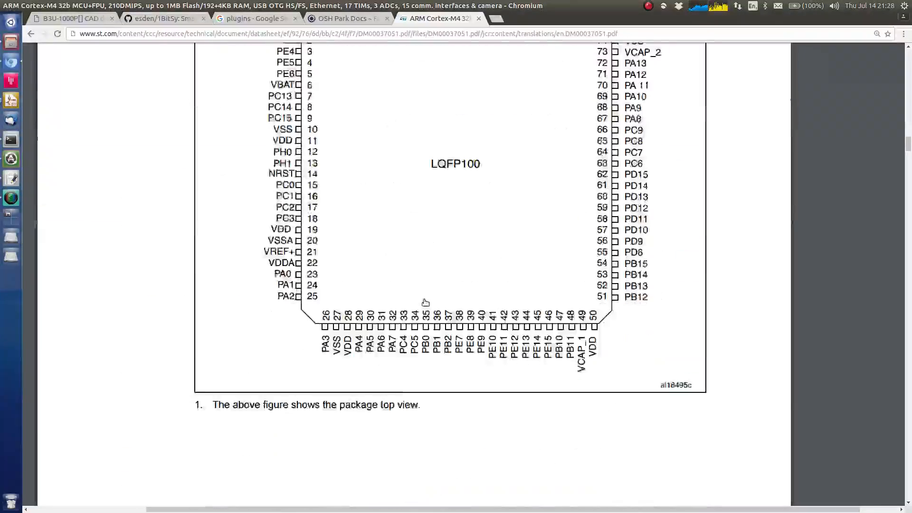
pyautogui.scroll(-20, 425, 303)
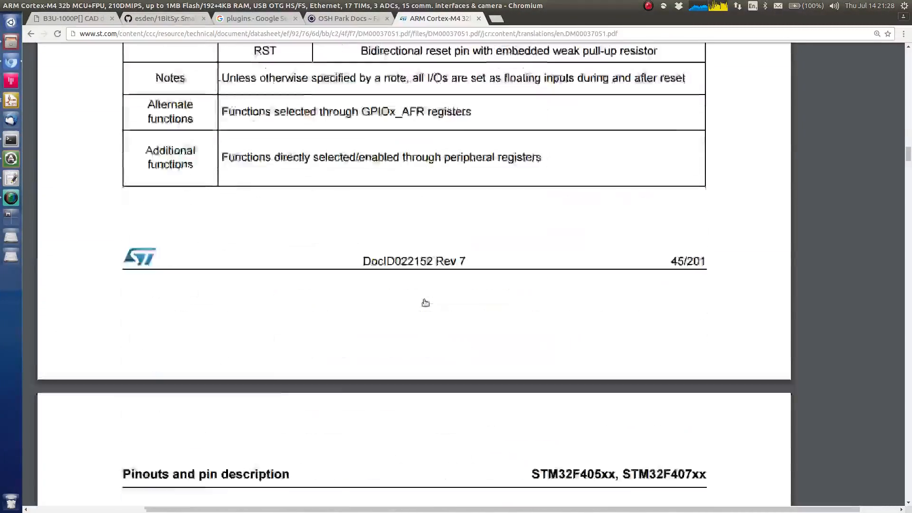
pyautogui.scroll(-15, 425, 303)
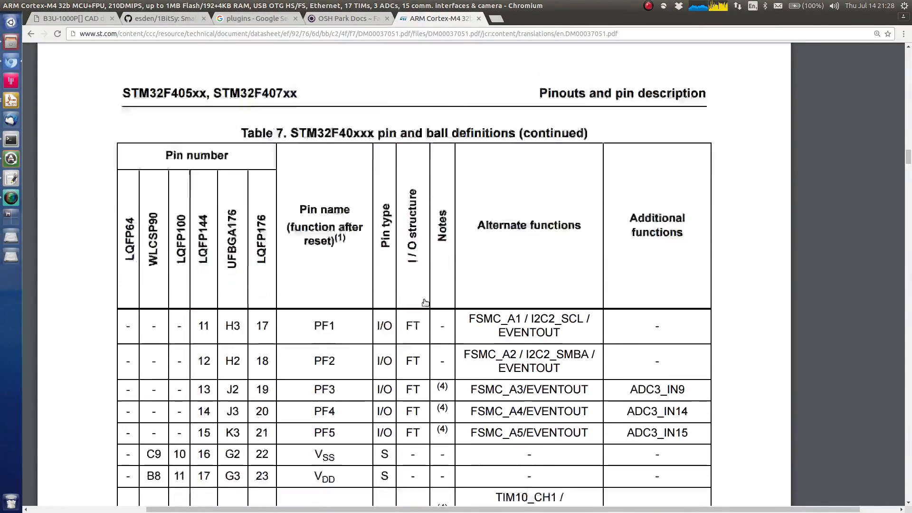
# Look up PB2 on pin 28 in the LQFP64 column of Table 7, checking the pin number against the schematic
pyautogui.scroll(-6, 423, 294)
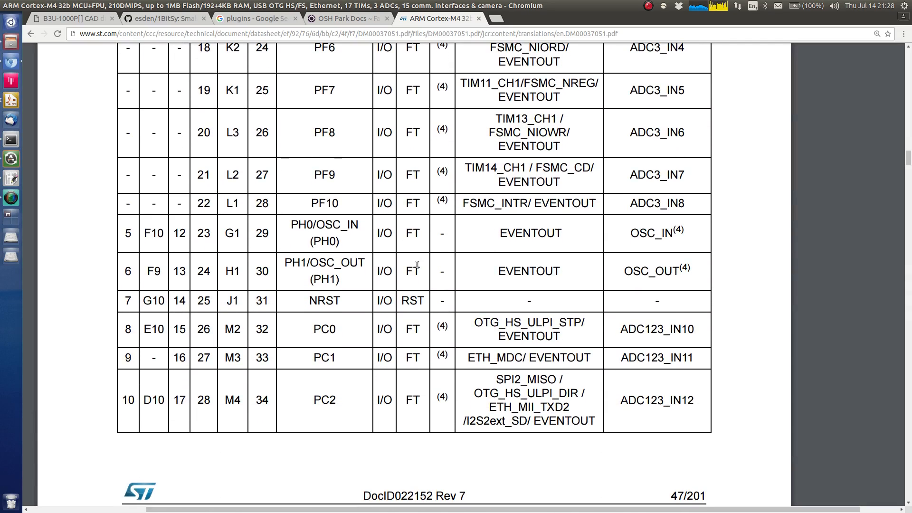
pyautogui.hotkey('alt', 'Tab')
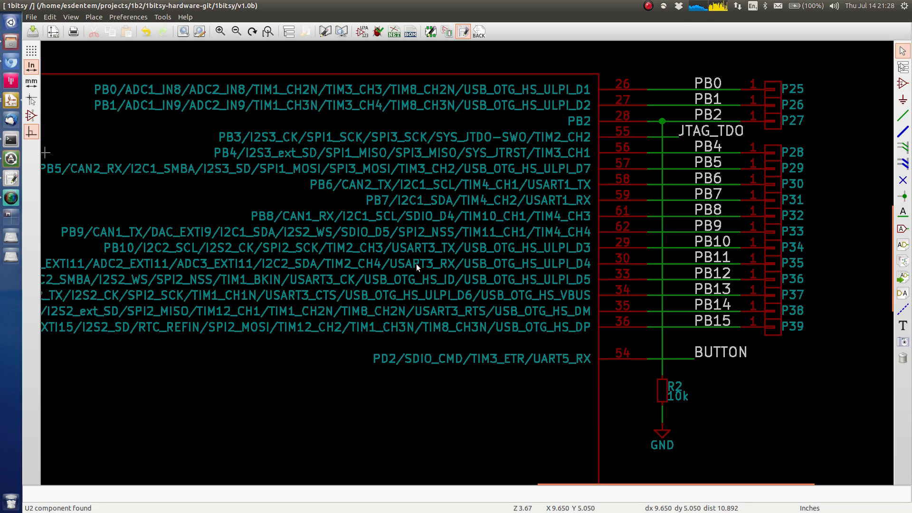
pyautogui.hotkey('alt', 'Tab')
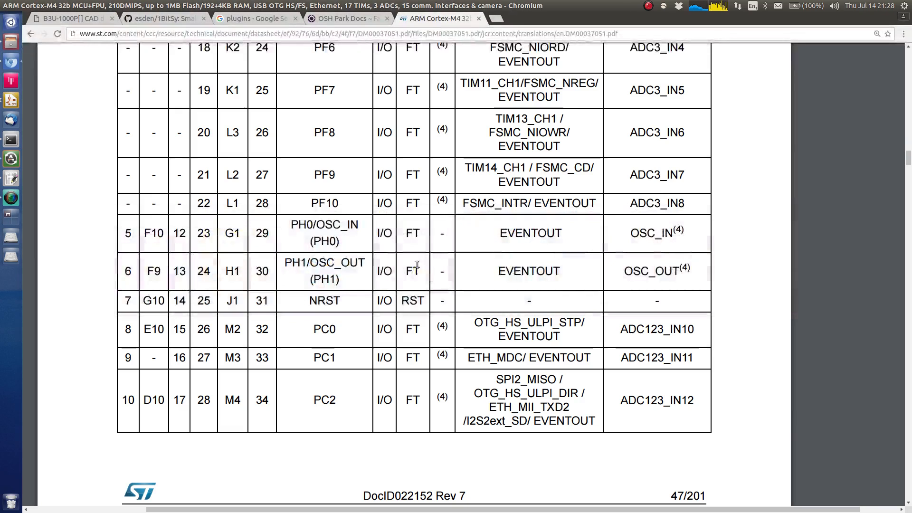
pyautogui.scroll(-12, 417, 265)
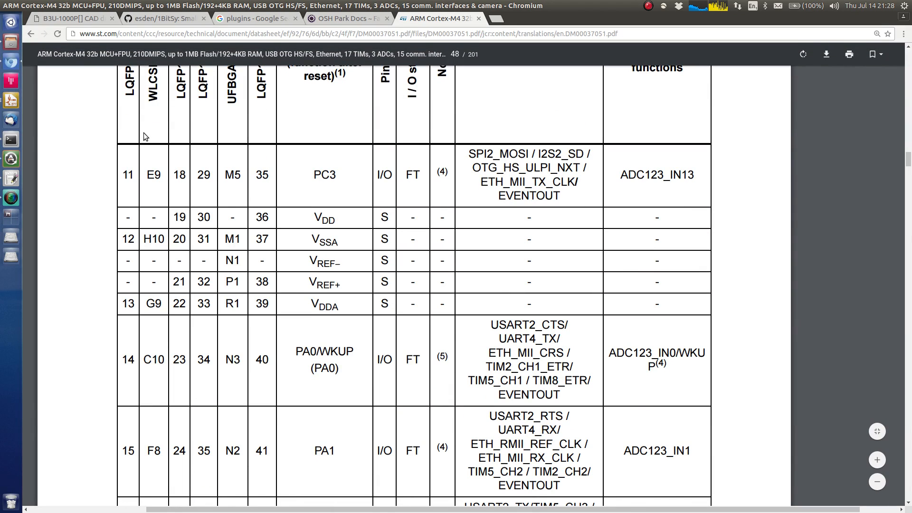
pyautogui.scroll(3, 232, 118)
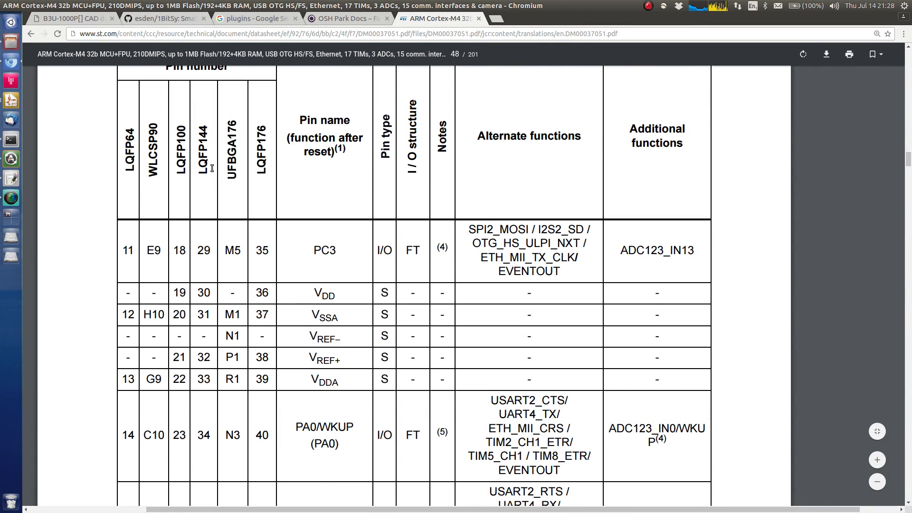
pyautogui.scroll(-20, 130, 380)
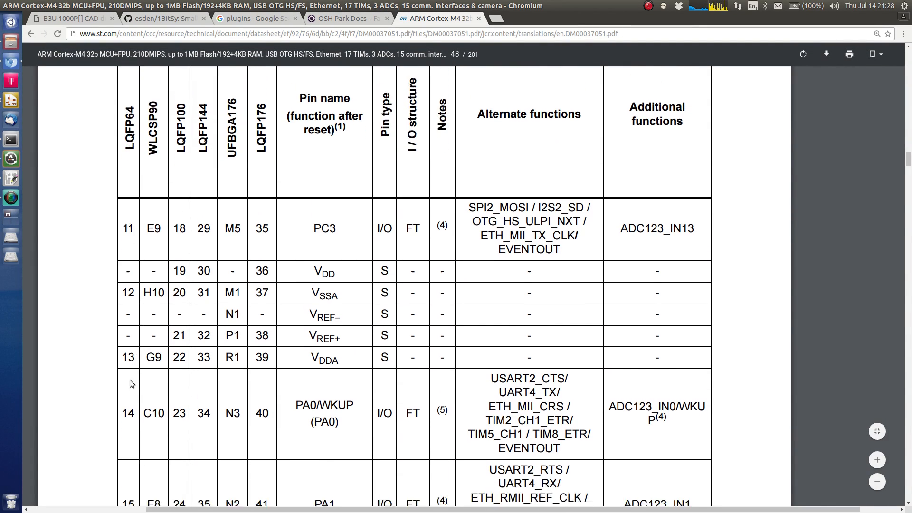
pyautogui.scroll(-15, 130, 375)
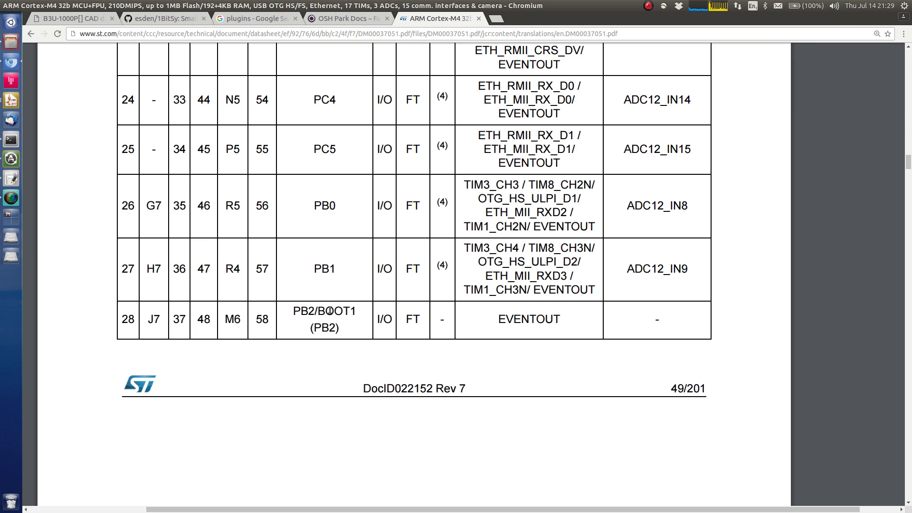
# Return to the schematic and examine U2's PB pins with R2 on PB2, along with the part name and the pins on its opposite side
pyautogui.click(10, 101)
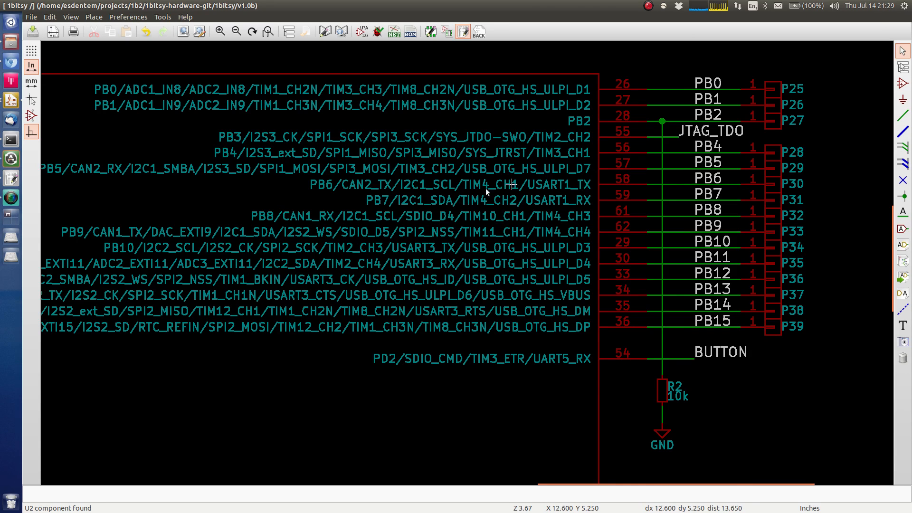
pyautogui.moveTo(310, 237); pyautogui.dragTo(515, 208, button='middle')
pyautogui.moveTo(356, 261); pyautogui.dragTo(430, 225, button='middle')
pyautogui.moveTo(539, 203); pyautogui.dragTo(306, 265, button='middle')
pyautogui.moveTo(483, 255); pyautogui.dragTo(287, 302, button='middle')
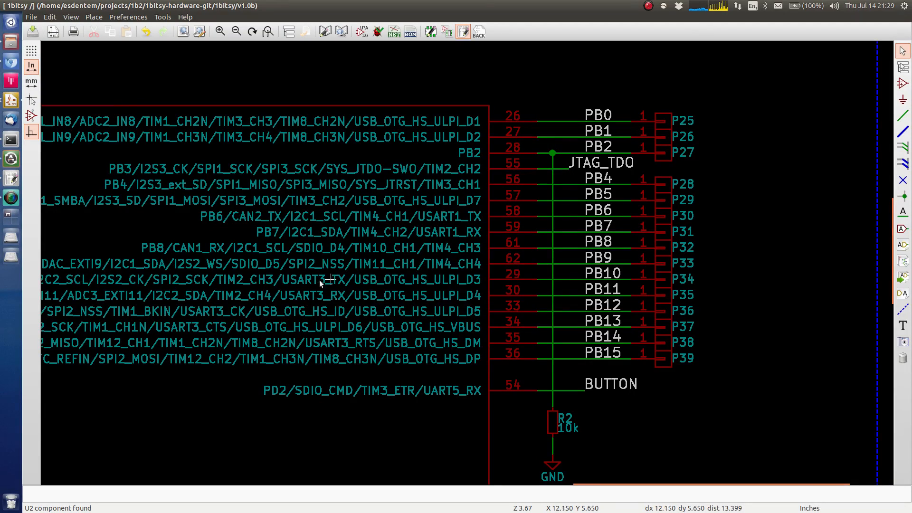
pyautogui.moveTo(320, 280); pyautogui.dragTo(432, 279, button='middle')
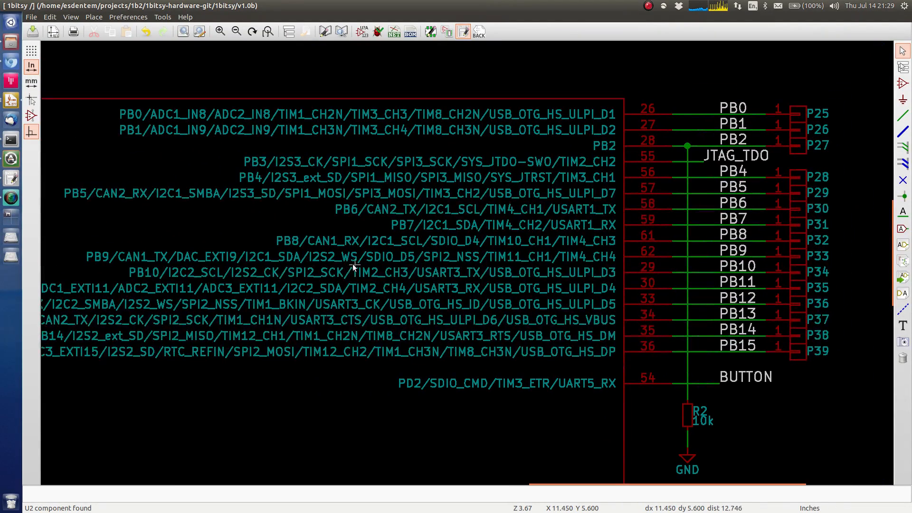
pyautogui.moveTo(283, 280); pyautogui.dragTo(366, 234, button='middle')
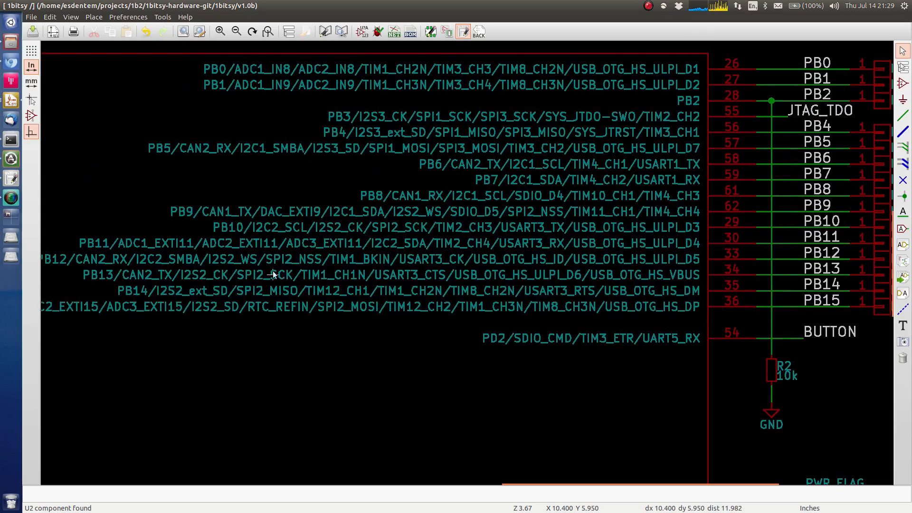
pyautogui.moveTo(273, 275); pyautogui.dragTo(220, 316, button='middle')
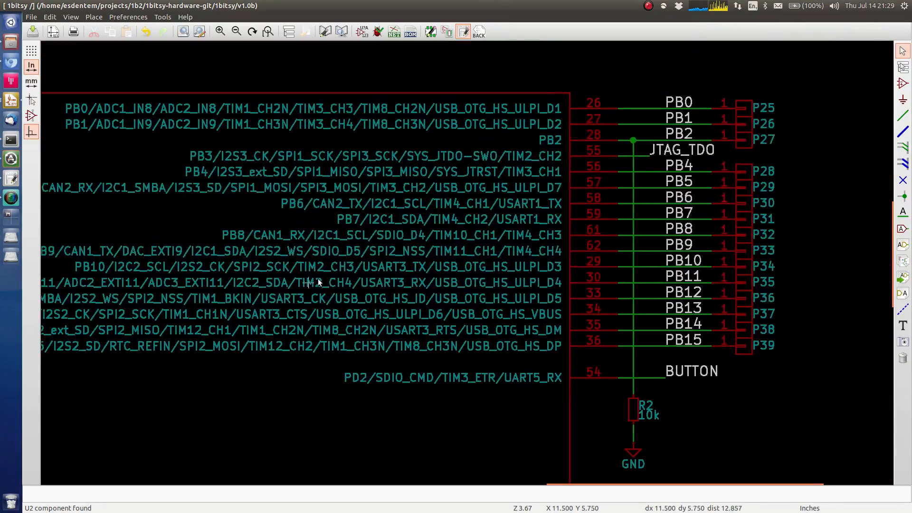
pyautogui.moveTo(263, 268); pyautogui.dragTo(452, 278, button='middle')
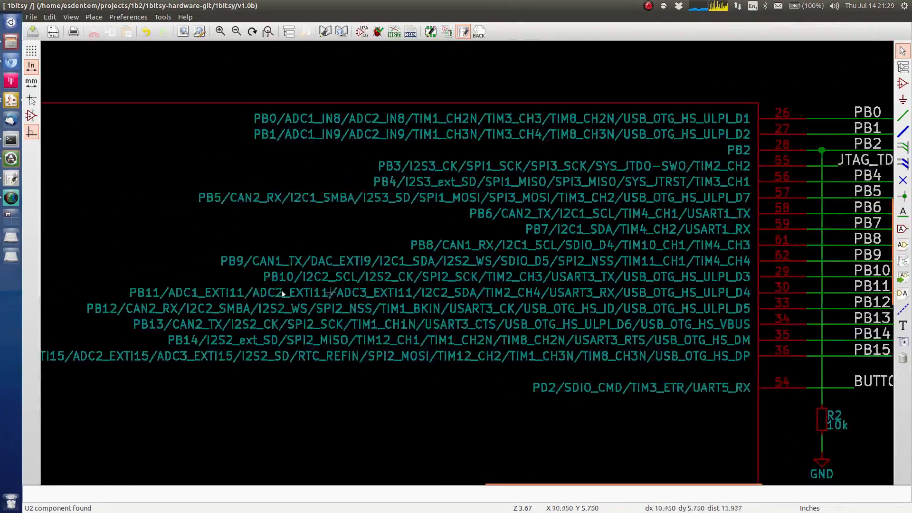
pyautogui.moveTo(263, 289); pyautogui.dragTo(403, 244, button='middle')
pyautogui.moveTo(139, 324); pyautogui.dragTo(342, 271, button='middle')
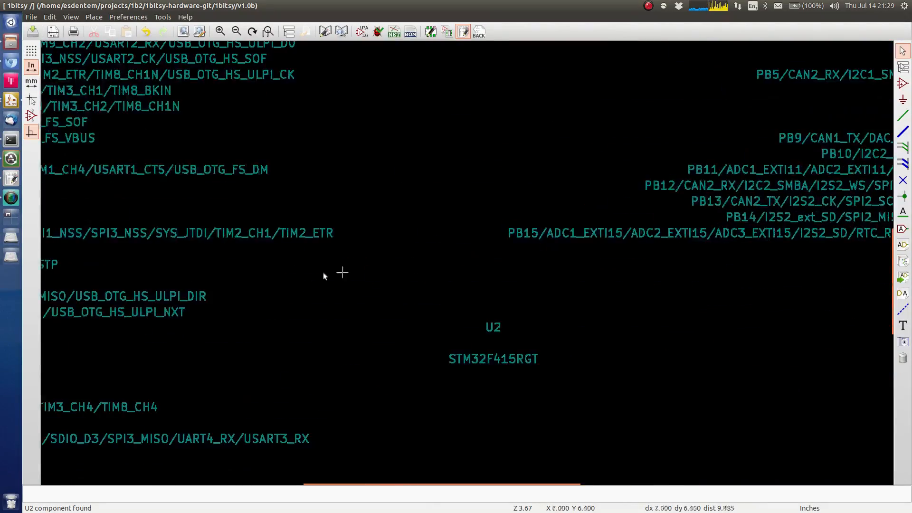
# Review U2's port A and port C pin functions in the schematic, then examine the board area between U2, the button, crystals and PA header pads
pyautogui.moveTo(209, 292); pyautogui.dragTo(407, 257, button='middle')
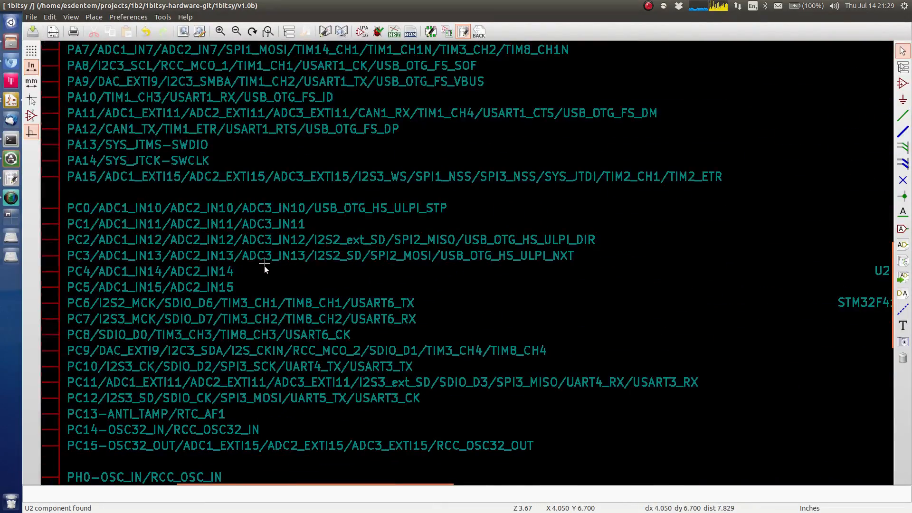
pyautogui.hotkey('alt', 'Tab')
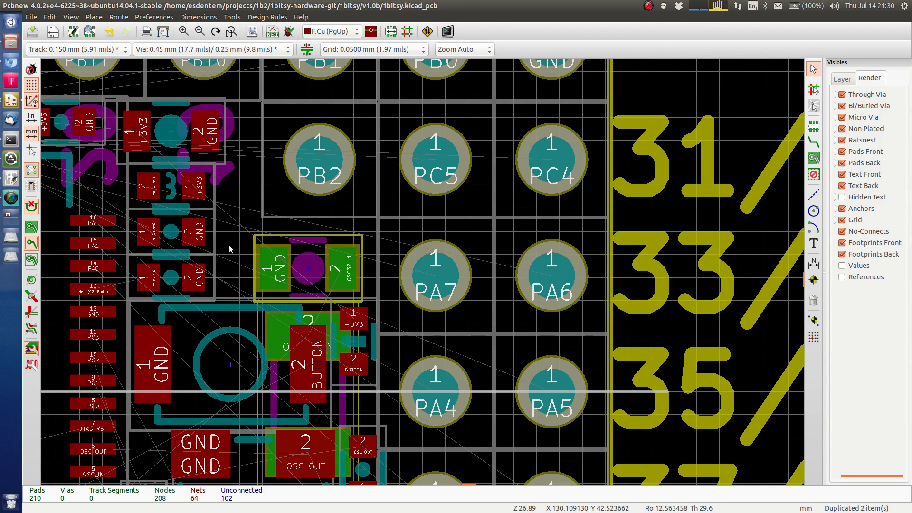
pyautogui.moveTo(133, 297); pyautogui.dragTo(269, 259, button='middle')
pyautogui.moveTo(207, 298); pyautogui.dragTo(283, 241, button='middle')
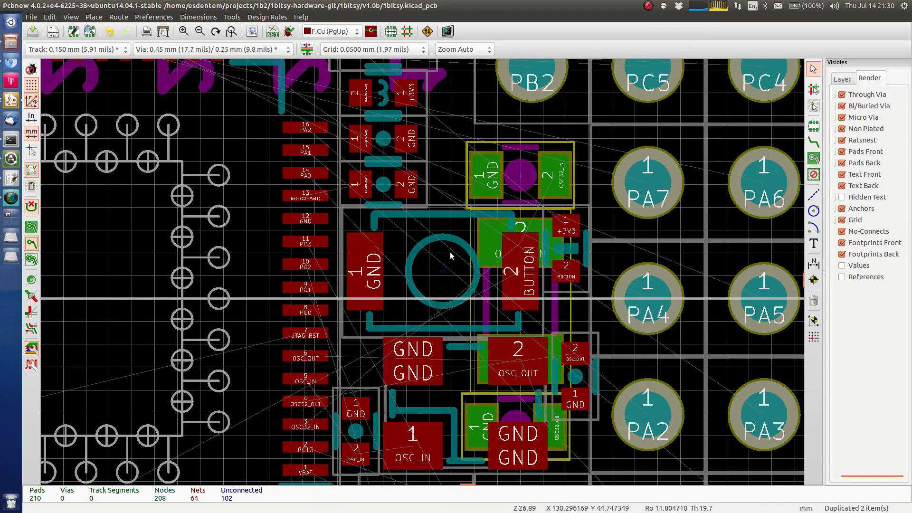
pyautogui.moveTo(353, 235); pyautogui.dragTo(302, 180, button='middle')
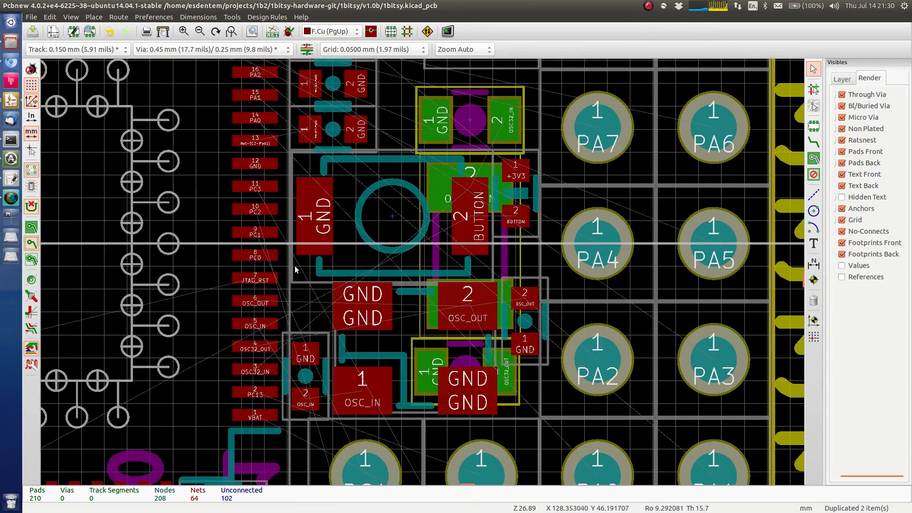
pyautogui.moveTo(422, 171); pyautogui.dragTo(317, 297, button='middle')
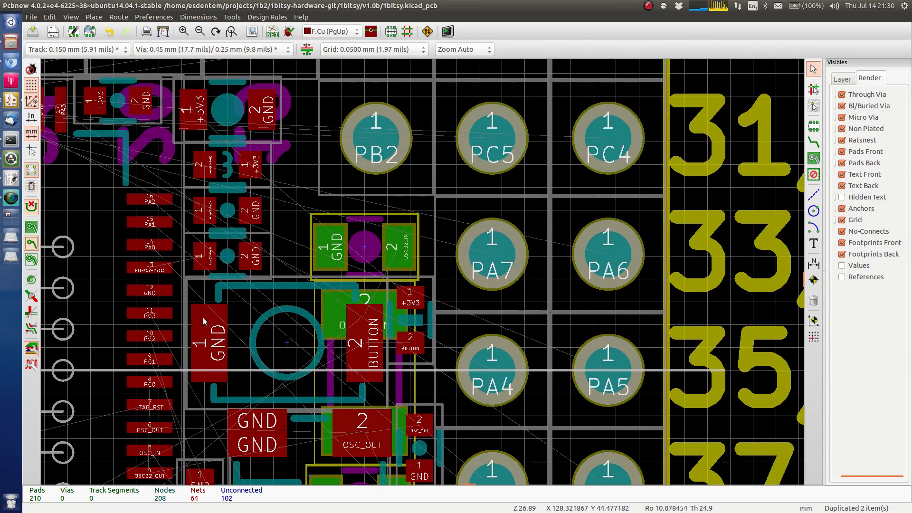
pyautogui.moveTo(280, 219); pyautogui.dragTo(275, 240, button='middle')
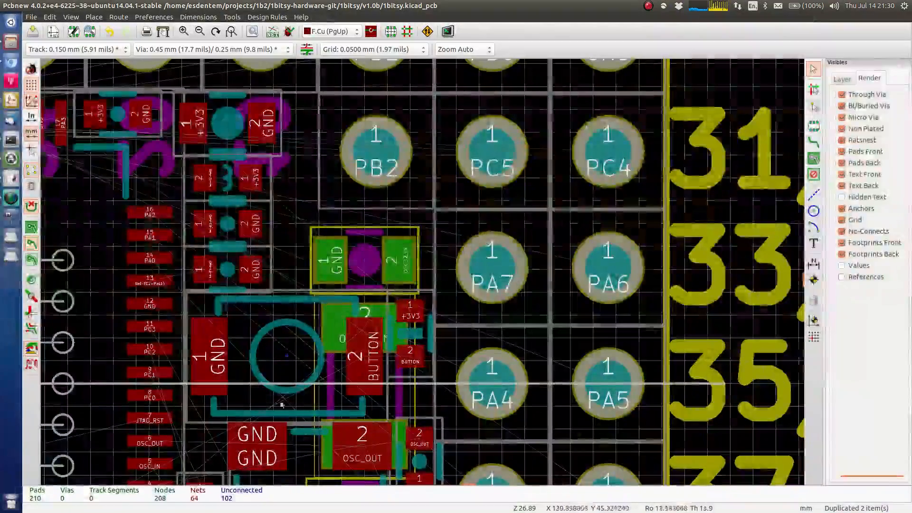
pyautogui.moveTo(168, 358); pyautogui.dragTo(285, 349, button='middle')
pyautogui.moveTo(418, 381); pyautogui.dragTo(355, 335, button='middle')
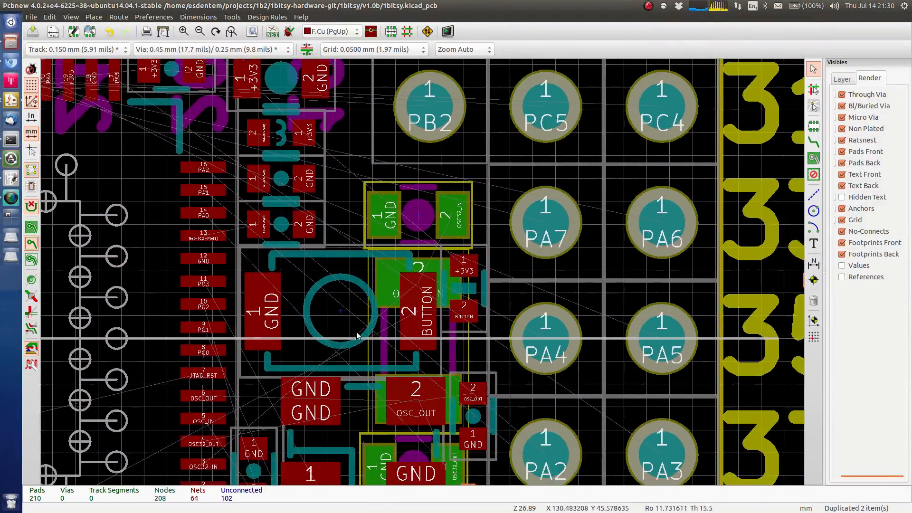
pyautogui.moveTo(251, 398); pyautogui.dragTo(280, 354, button='middle')
pyautogui.moveTo(280, 354); pyautogui.dragTo(286, 334, button='middle')
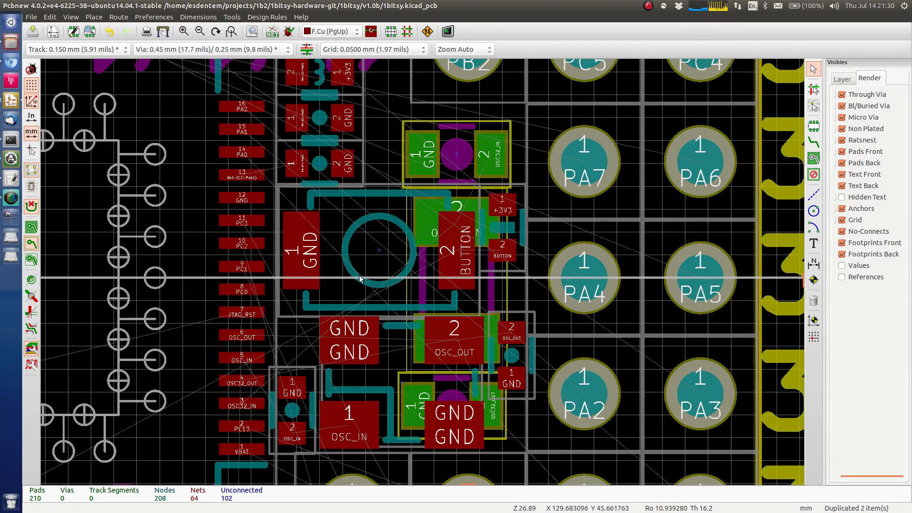
# Compare the PA8 header pad near the V1.0b marking with the PC1, PC13, PA0 and PA1 pads at the board's opposite end
pyautogui.moveTo(316, 269); pyautogui.dragTo(527, 153, button='middle')
pyautogui.moveTo(280, 262); pyautogui.dragTo(539, 146, button='middle')
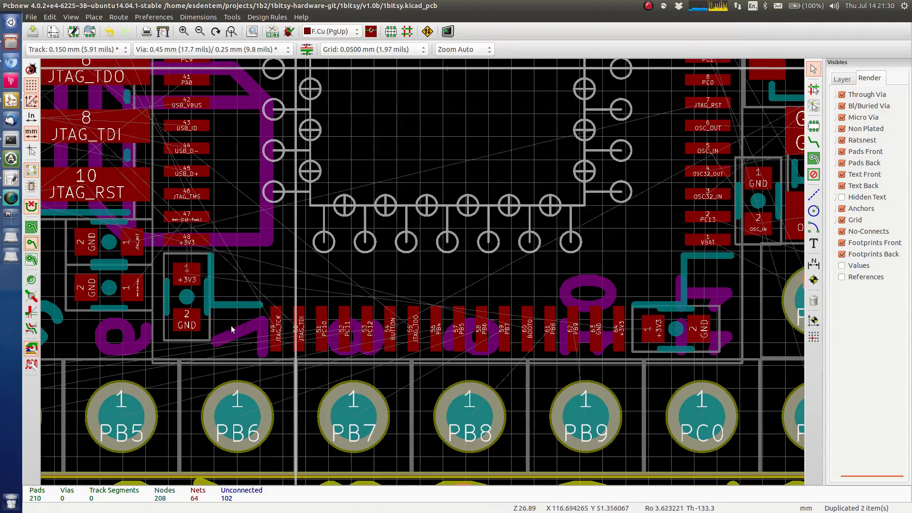
pyautogui.scroll(-3, 232, 329)
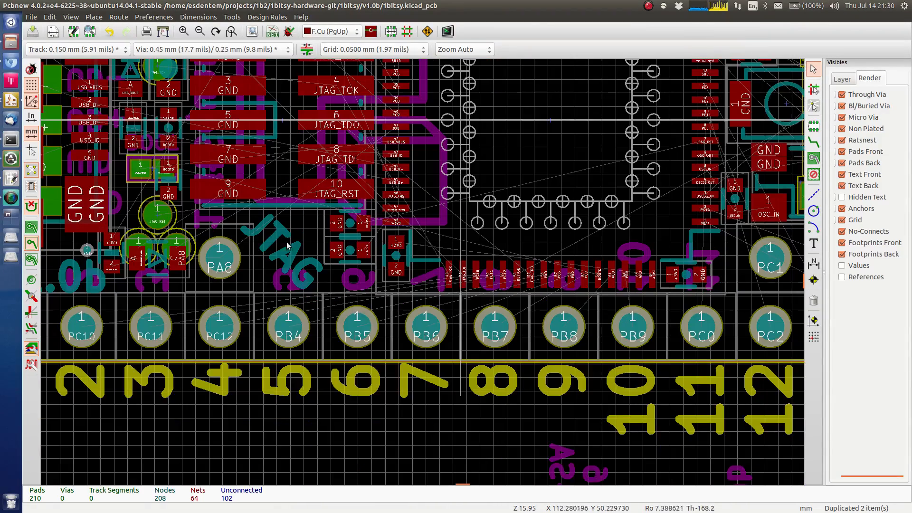
pyautogui.moveTo(279, 243); pyautogui.dragTo(348, 288, button='middle')
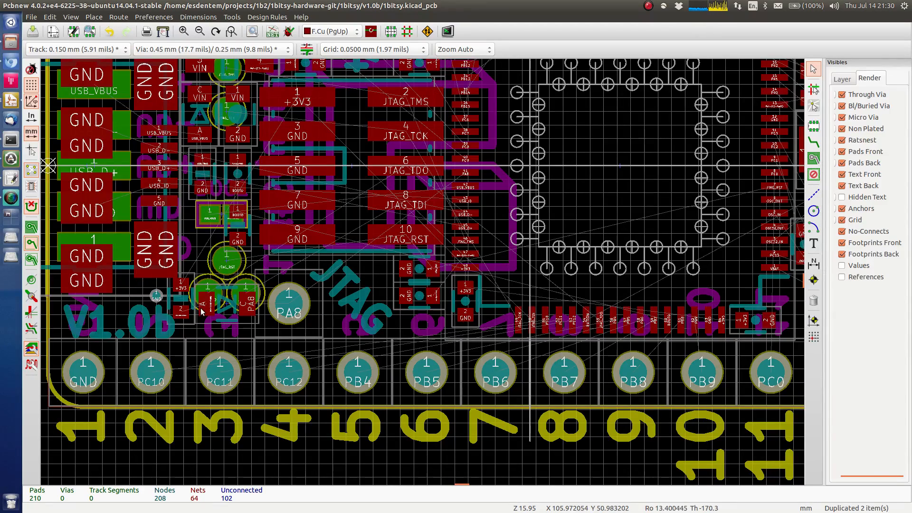
pyautogui.moveTo(299, 214); pyautogui.dragTo(267, 317, button='middle')
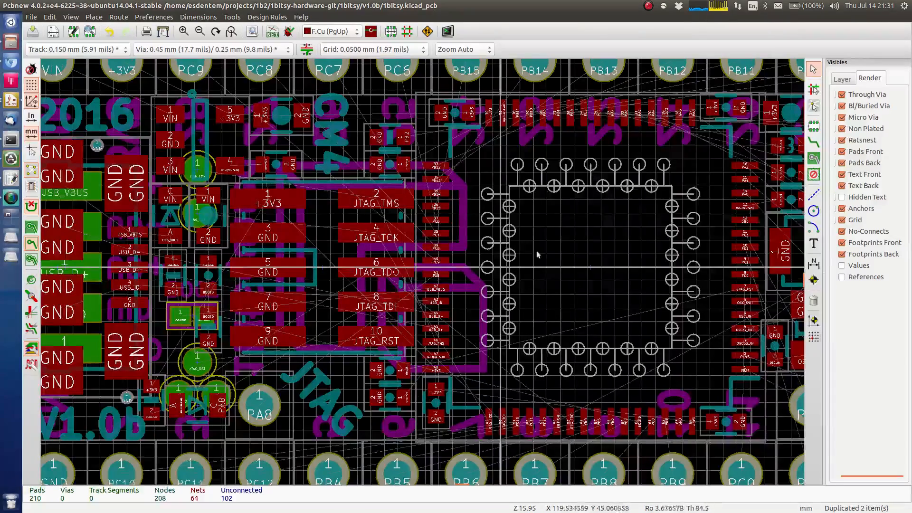
pyautogui.moveTo(534, 254); pyautogui.dragTo(153, 365, button='middle')
pyautogui.moveTo(338, 375); pyautogui.dragTo(190, 297, button='middle')
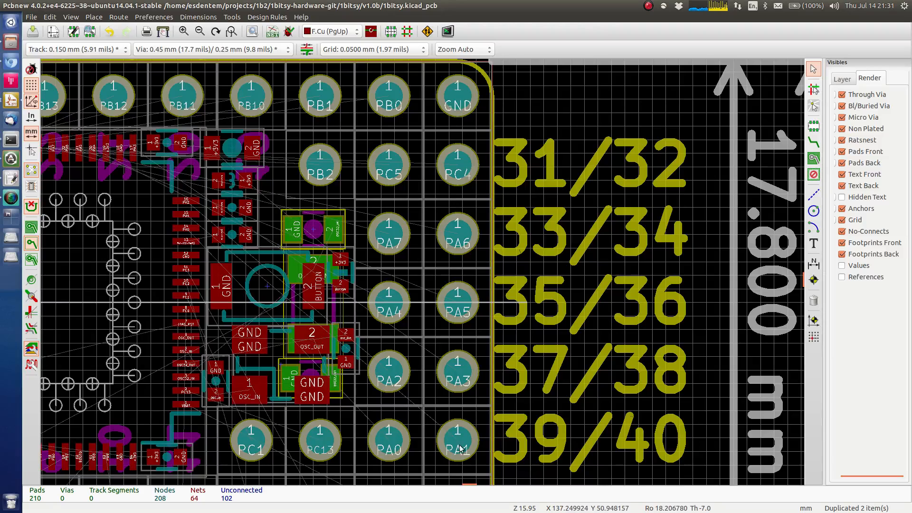
pyautogui.moveTo(450, 420); pyautogui.dragTo(446, 301, button='middle')
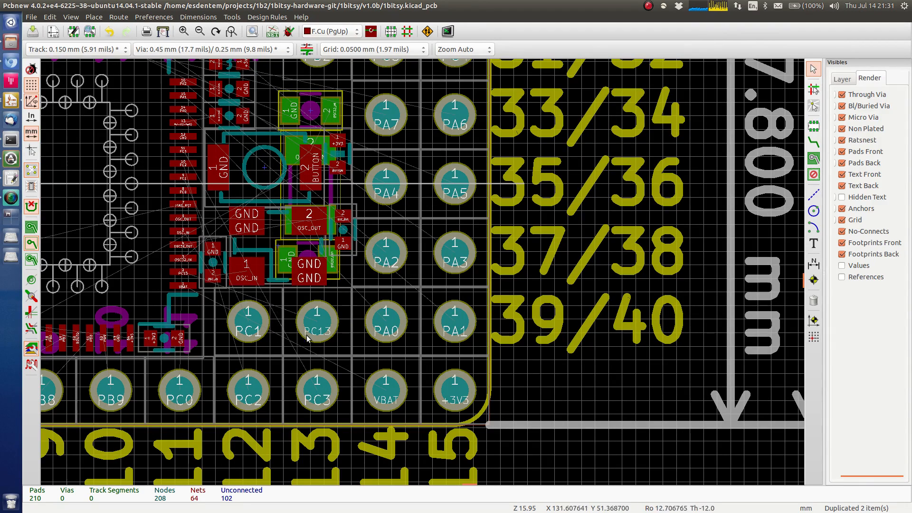
pyautogui.scroll(2, 325, 233)
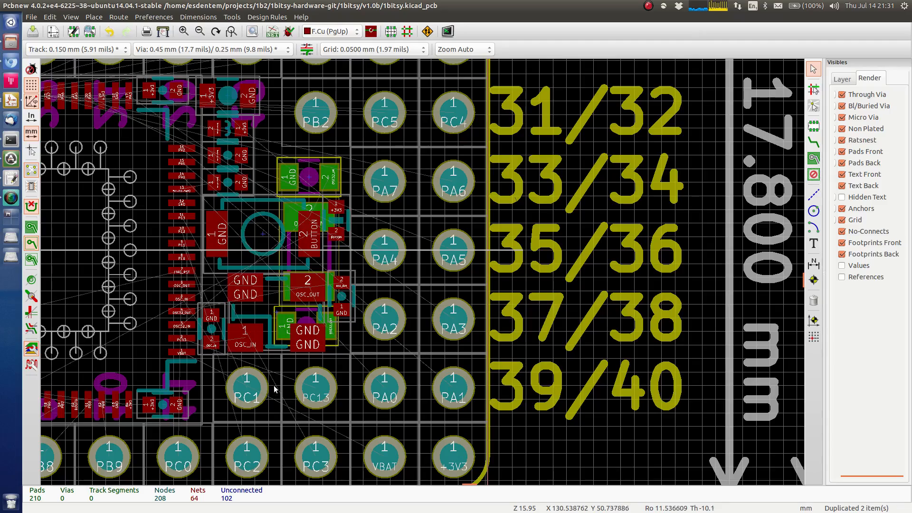
# Cross-check U2's PC0 to PC15 pins and functions in the schematic against the board's PC header pads, focusing on PC13
pyautogui.hotkey('alt', 'Tab')
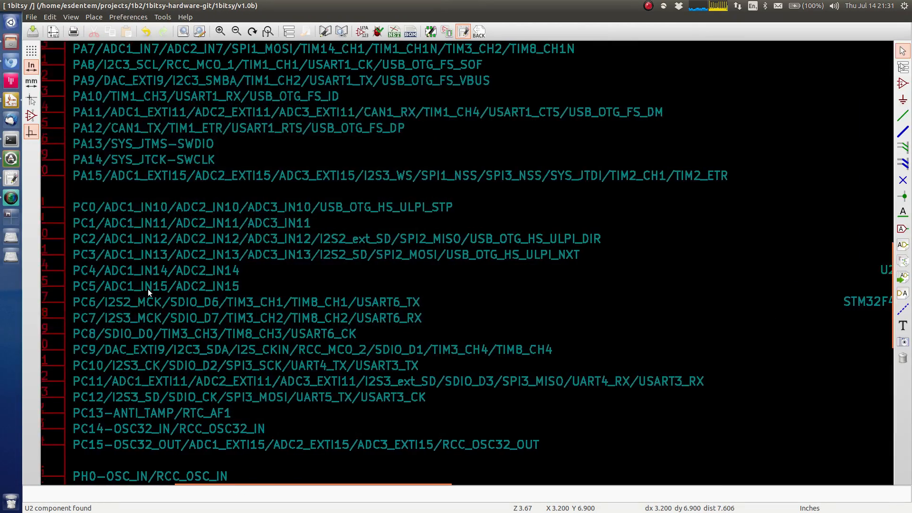
pyautogui.moveTo(147, 289); pyautogui.dragTo(341, 290, button='middle')
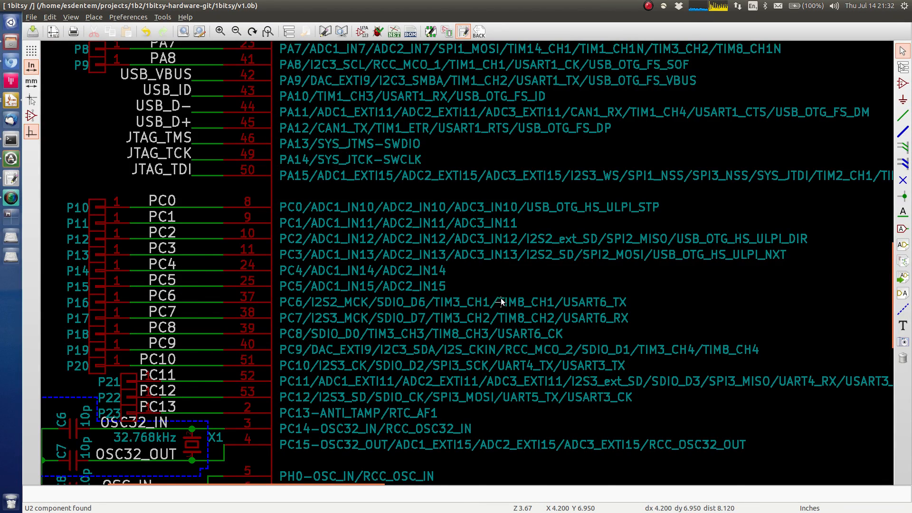
pyautogui.hotkey('alt', 'Tab')
pyautogui.moveTo(311, 215); pyautogui.dragTo(334, 296, button='middle')
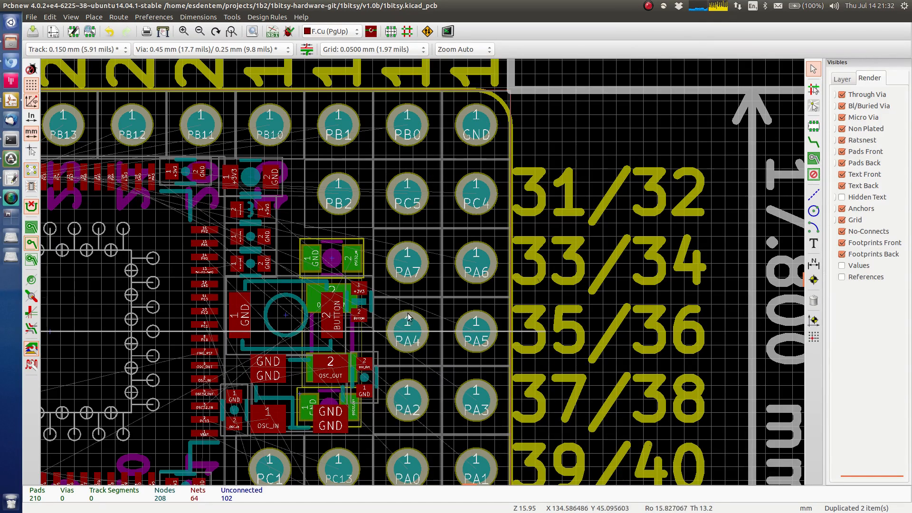
pyautogui.moveTo(408, 314); pyautogui.dragTo(413, 183, button='middle')
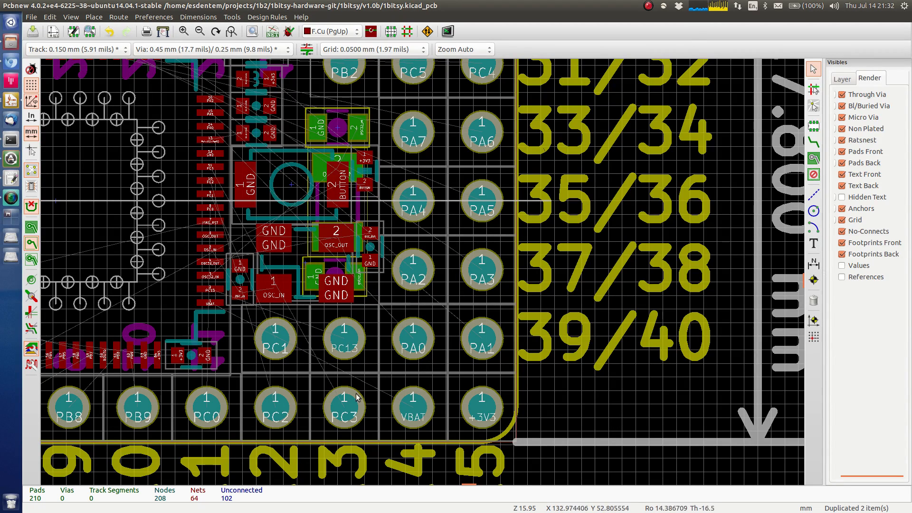
pyautogui.hotkey('alt', 'Tab')
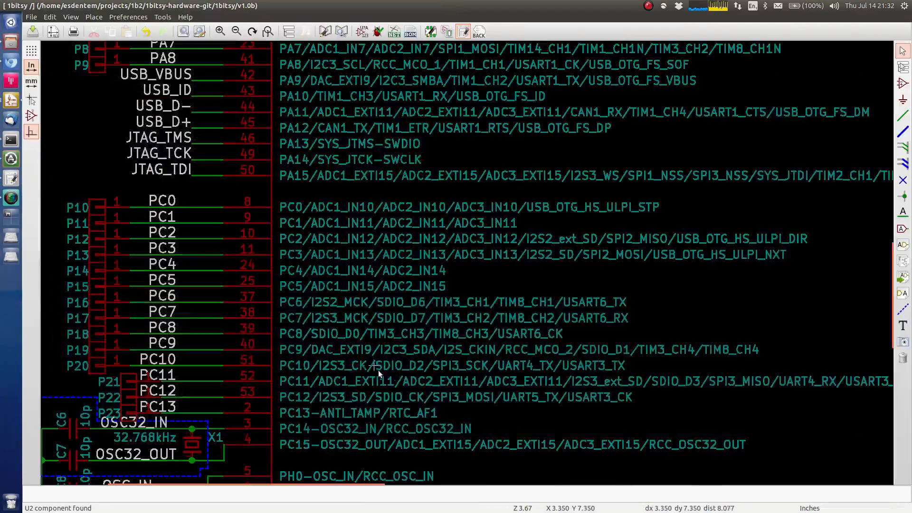
pyautogui.scroll(3, 439, 389)
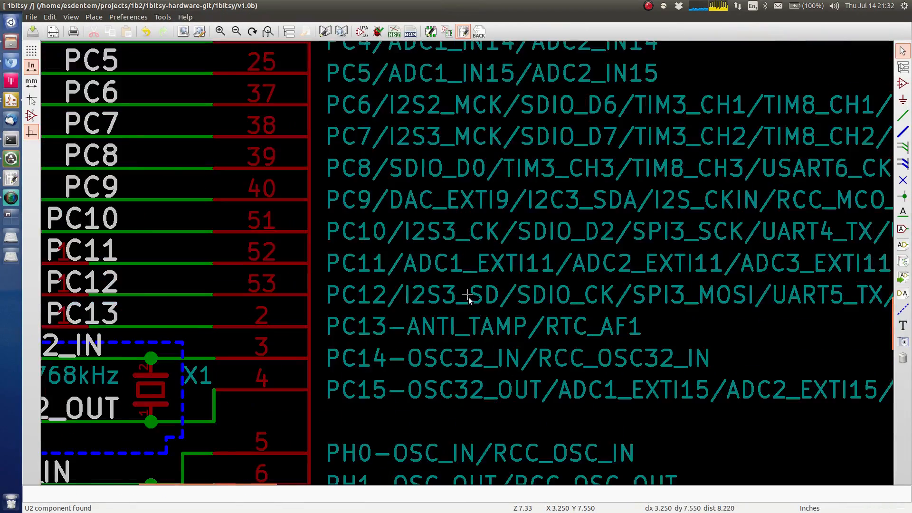
pyautogui.scroll(-1, 467, 263)
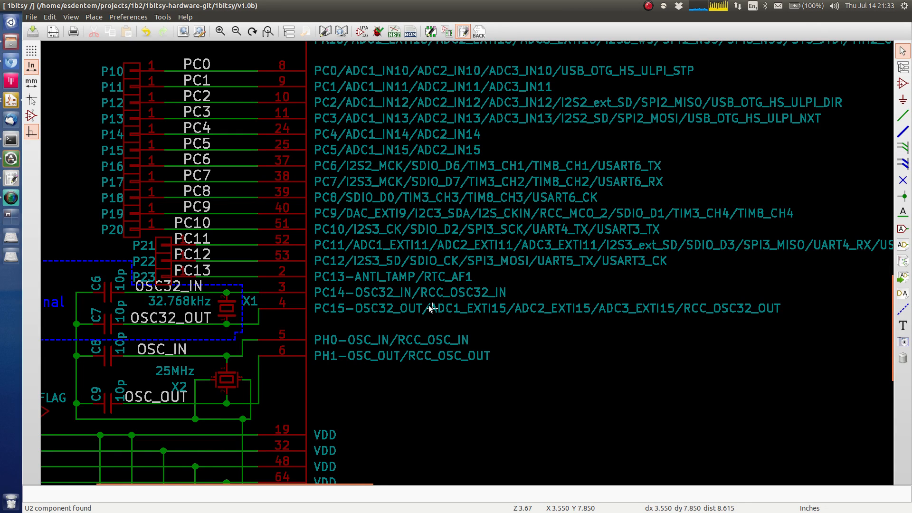
# Return to the v1.0b board and examine the PC1, PC13 and PC3 header pads, then the PA8 pad beside the LED footprint
pyautogui.hotkey('alt', 'Tab')
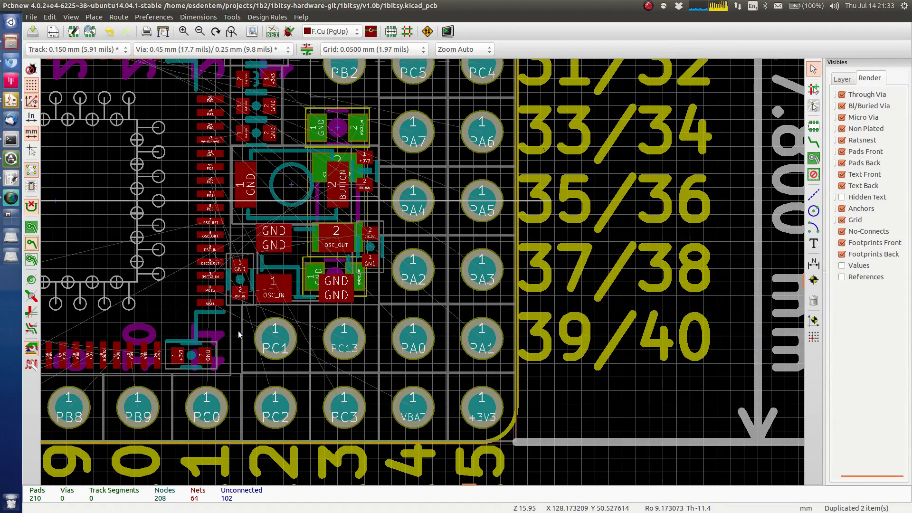
pyautogui.moveTo(238, 331); pyautogui.dragTo(399, 298, button='middle')
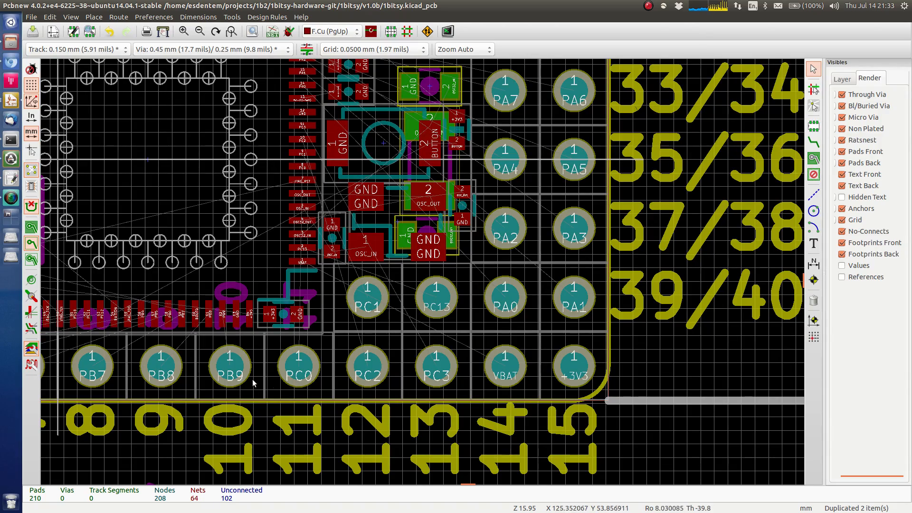
pyautogui.moveTo(175, 375); pyautogui.dragTo(312, 366, button='middle')
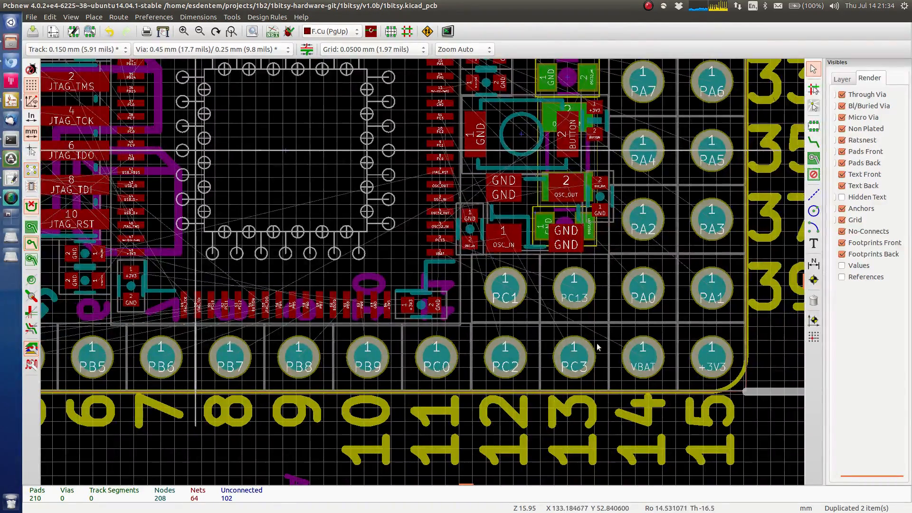
pyautogui.moveTo(607, 350); pyautogui.dragTo(304, 365, button='middle')
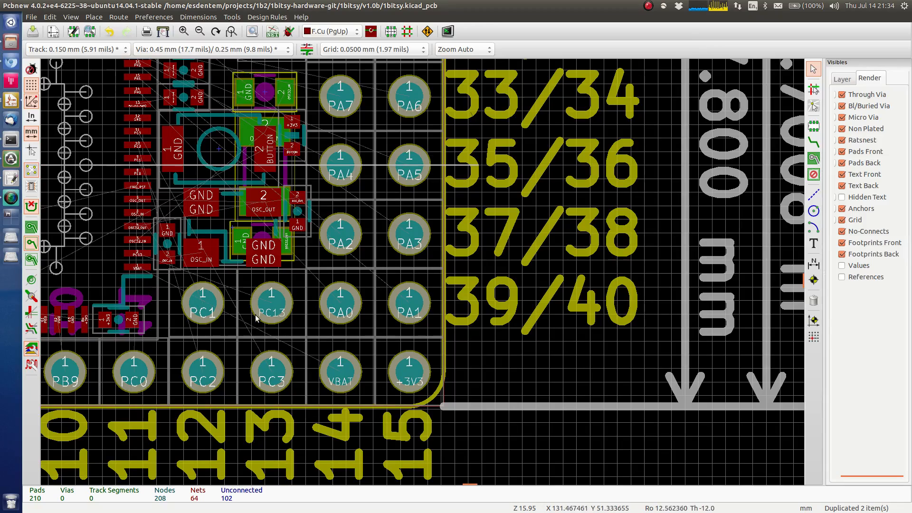
pyautogui.moveTo(289, 143); pyautogui.dragTo(333, 194, button='middle')
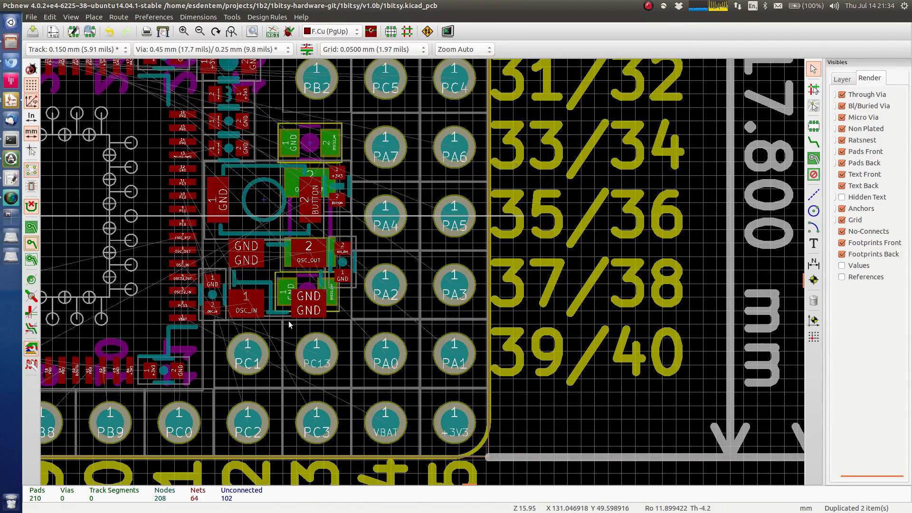
pyautogui.moveTo(228, 293); pyautogui.dragTo(328, 336, button='middle')
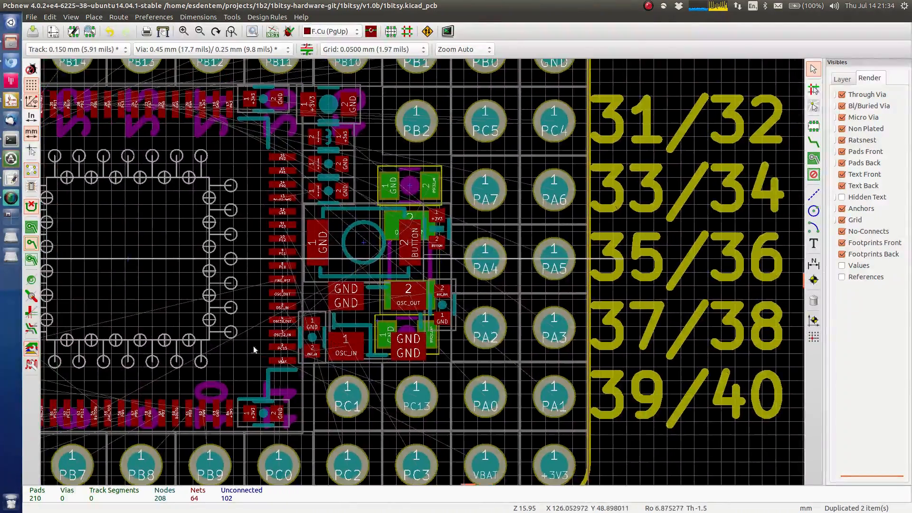
pyautogui.moveTo(470, 316); pyautogui.dragTo(146, 323, button='middle')
pyautogui.moveTo(350, 313); pyautogui.dragTo(517, 288, button='middle')
pyautogui.moveTo(276, 326); pyautogui.dragTo(519, 332, button='middle')
pyautogui.moveTo(292, 339); pyautogui.dragTo(488, 311, button='middle')
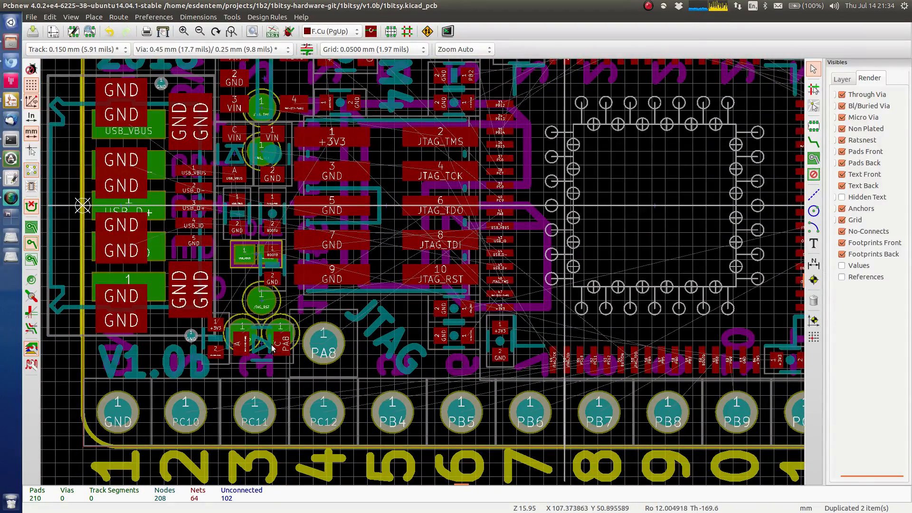
pyautogui.scroll(2, 266, 340)
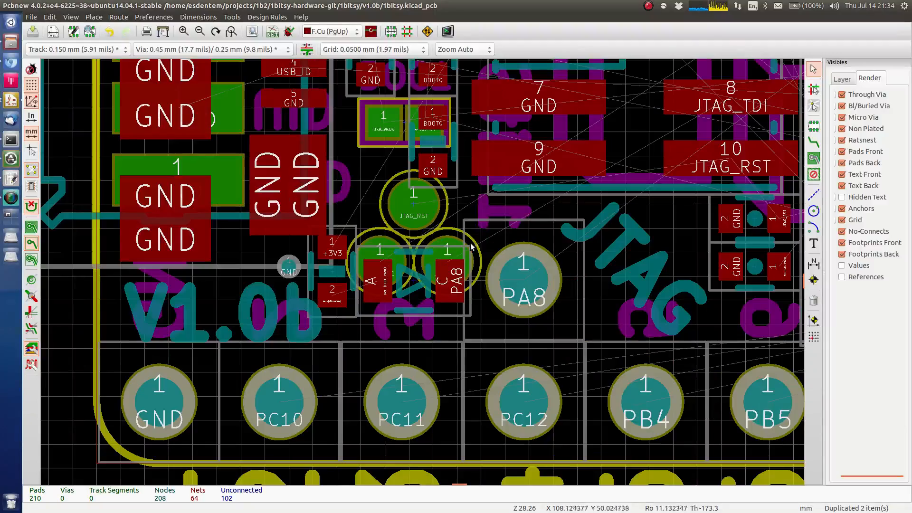
# Switch to the routed v1.0a board and examine the layout from U2 past the JTAG connector for comparison with v1.0b's PA8 area
pyautogui.hotkey('alt', 'Tab')
pyautogui.hotkey('alt', 'Tab')
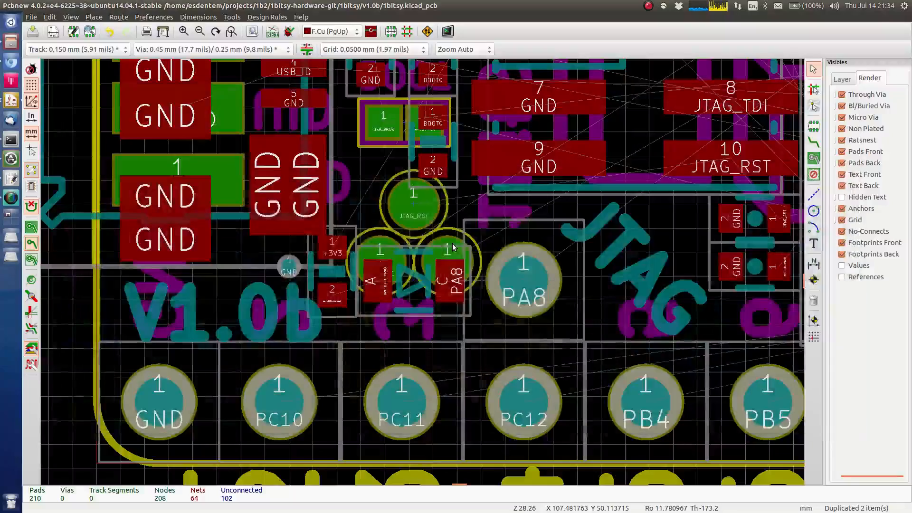
pyautogui.hotkey('alt', 'Tab')
pyautogui.press('Tab')
pyautogui.press('Tab')
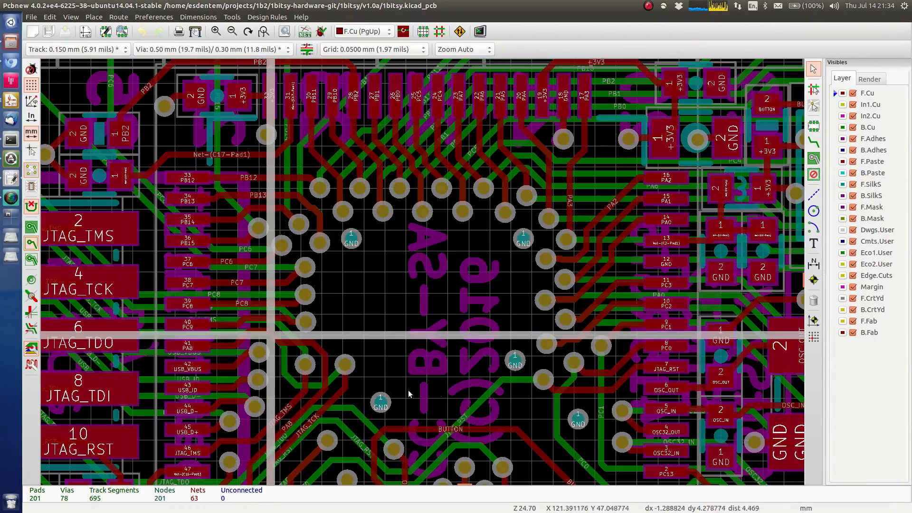
pyautogui.moveTo(408, 394); pyautogui.dragTo(488, 196, button='middle')
pyautogui.moveTo(246, 308); pyautogui.dragTo(519, 253, button='middle')
pyautogui.moveTo(249, 268); pyautogui.dragTo(444, 285, button='middle')
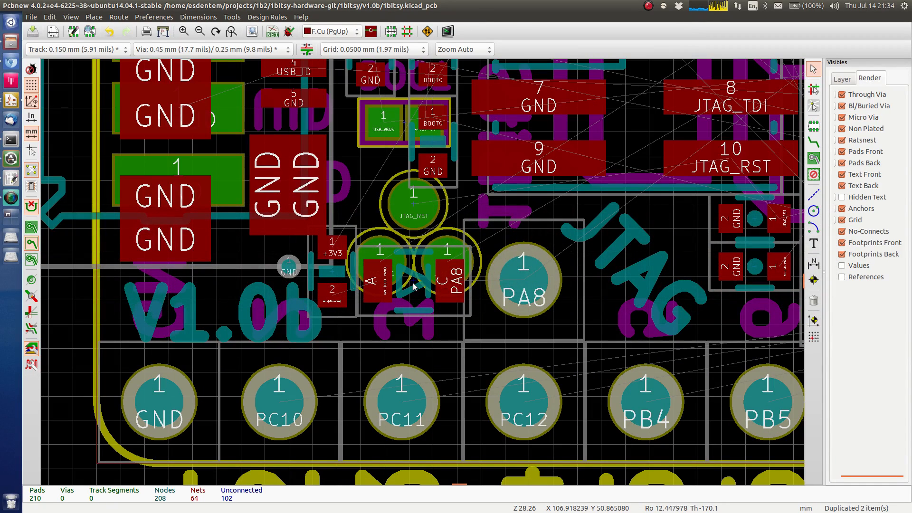
pyautogui.click(413, 286)
pyautogui.click(440, 326)
pyautogui.press('Escape')
pyautogui.press('n')
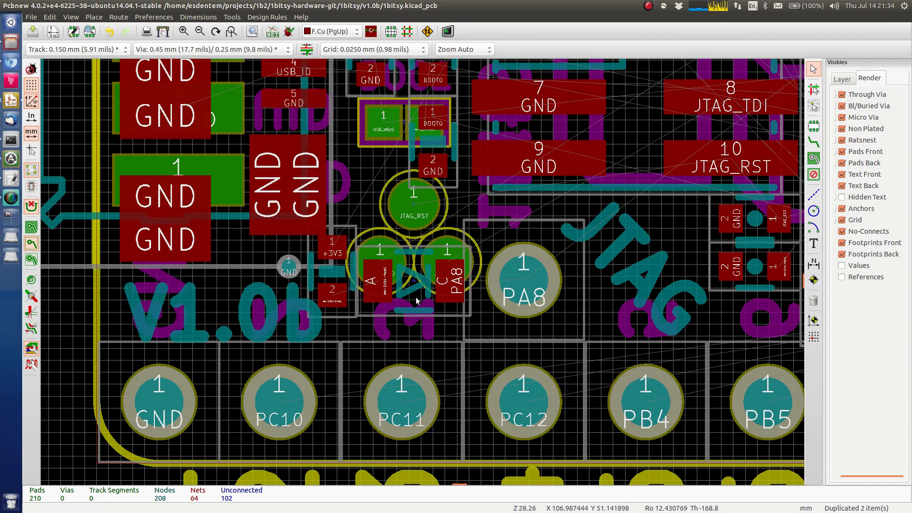
pyautogui.click(416, 300)
pyautogui.click(441, 331)
pyautogui.press('Escape')
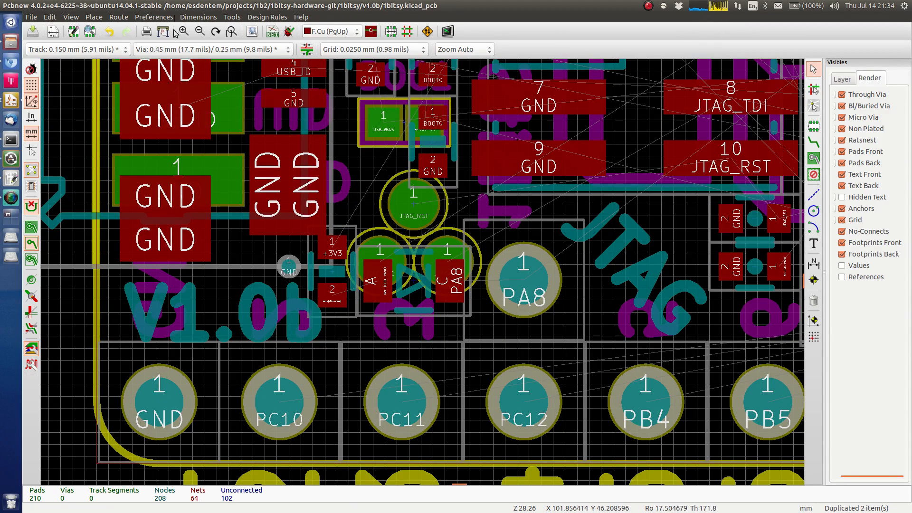
pyautogui.click(397, 50)
pyautogui.click(376, 23)
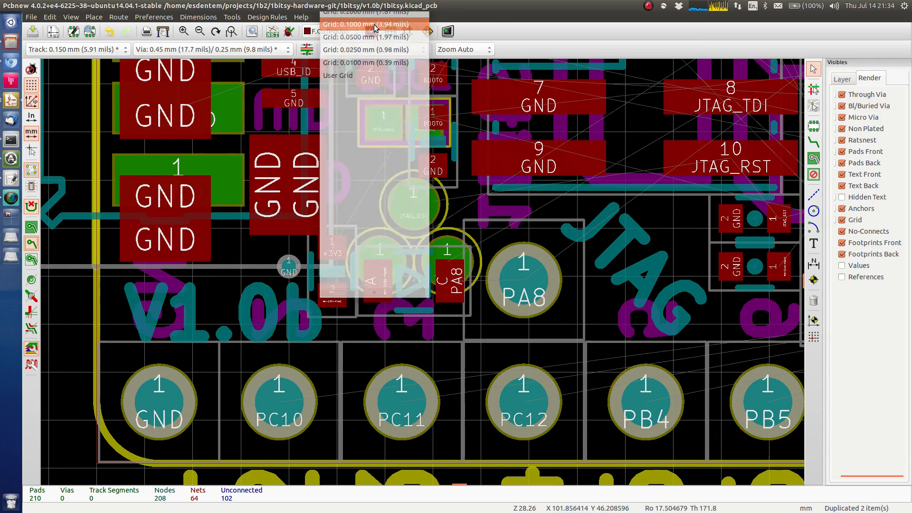
pyautogui.scroll(2, 420, 268)
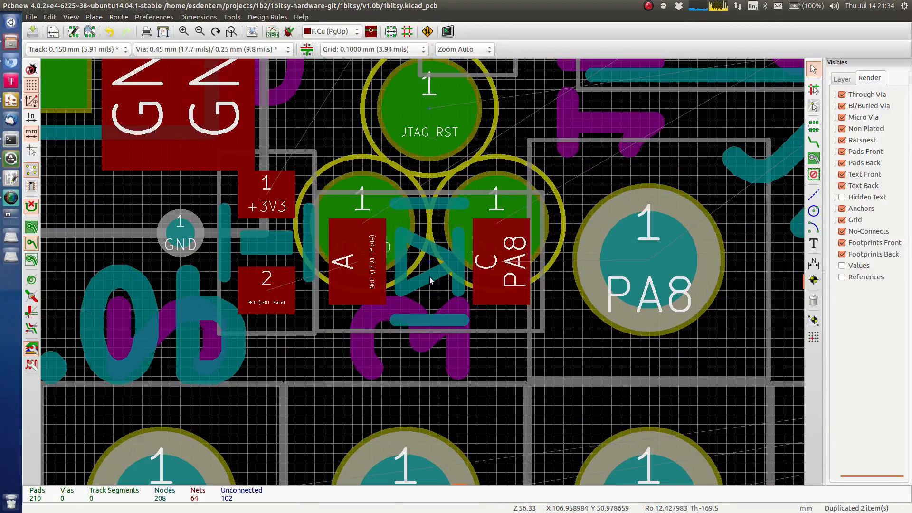
pyautogui.click(435, 290)
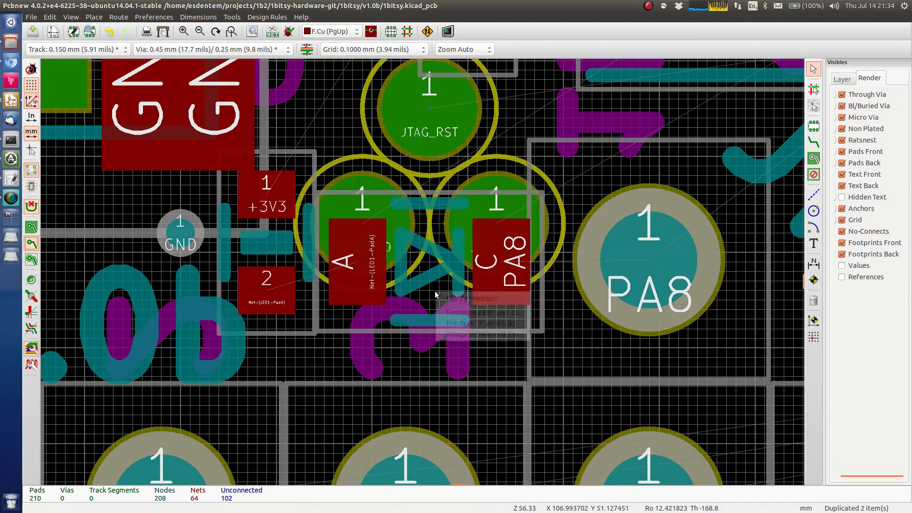
pyautogui.click(451, 319)
pyautogui.press('Escape')
pyautogui.click(500, 324)
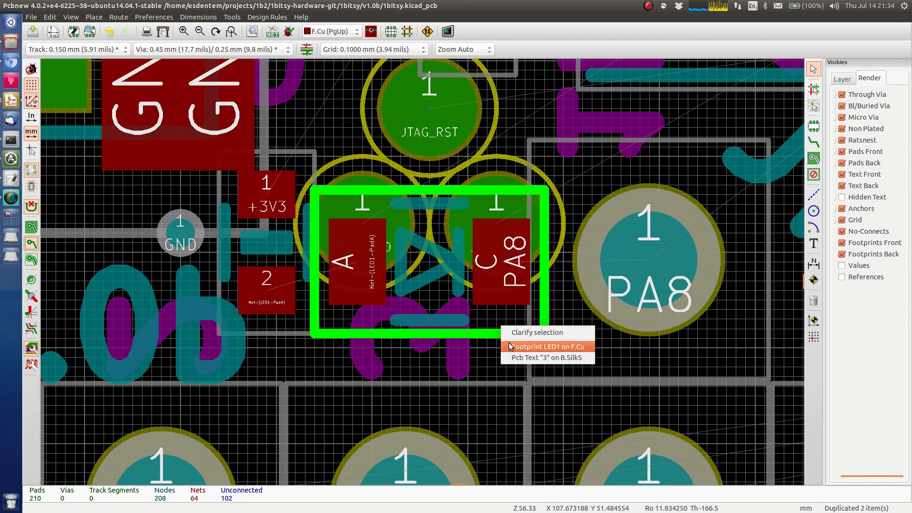
pyautogui.click(523, 346)
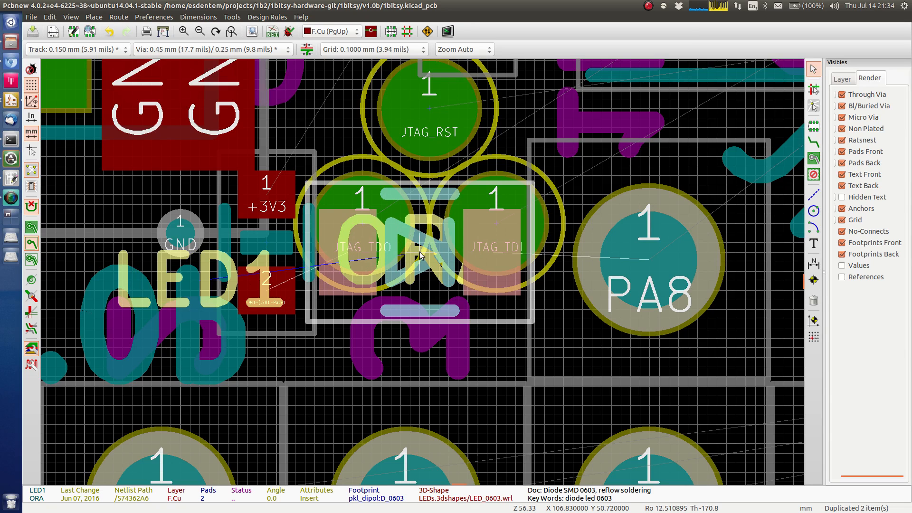
pyautogui.press('Escape')
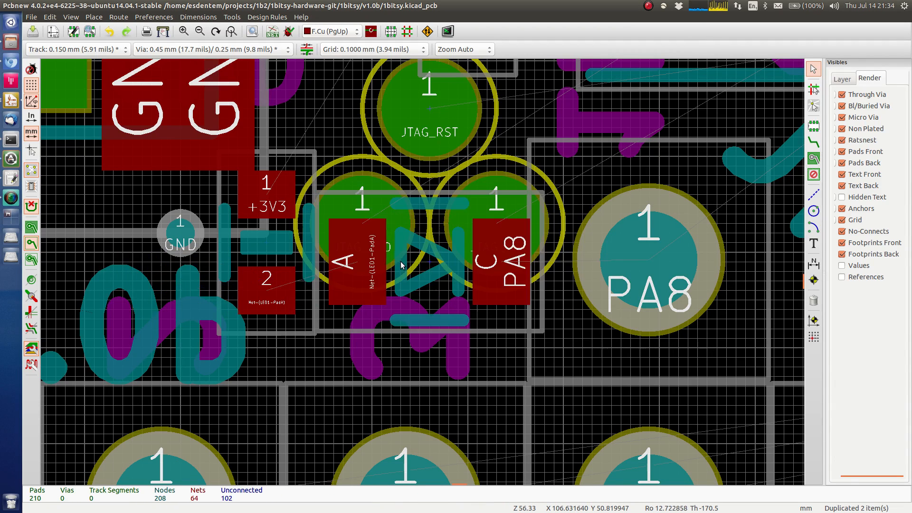
# Set the grid to 0.0500 mm and move the LED1 footprint to X 106.78, Y 50.82, away from the PA8 pad
pyautogui.click(399, 49)
pyautogui.click(397, 60)
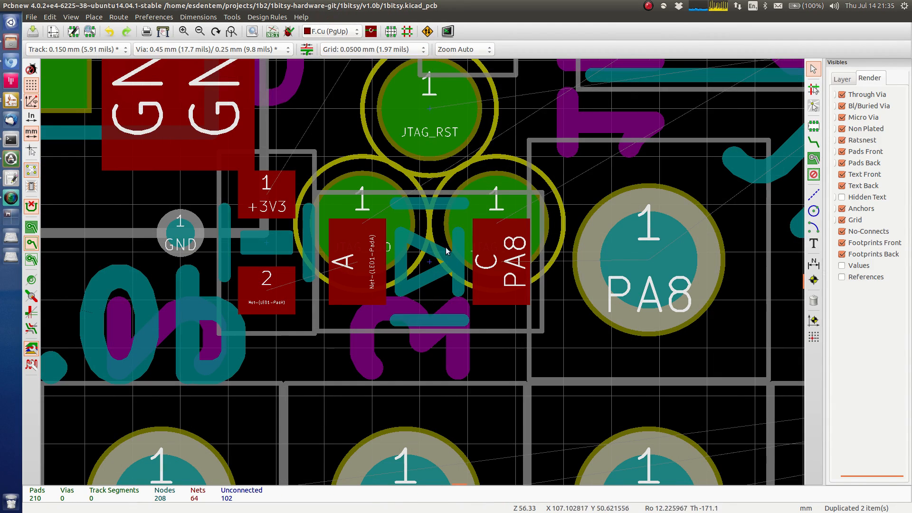
pyautogui.click(506, 315)
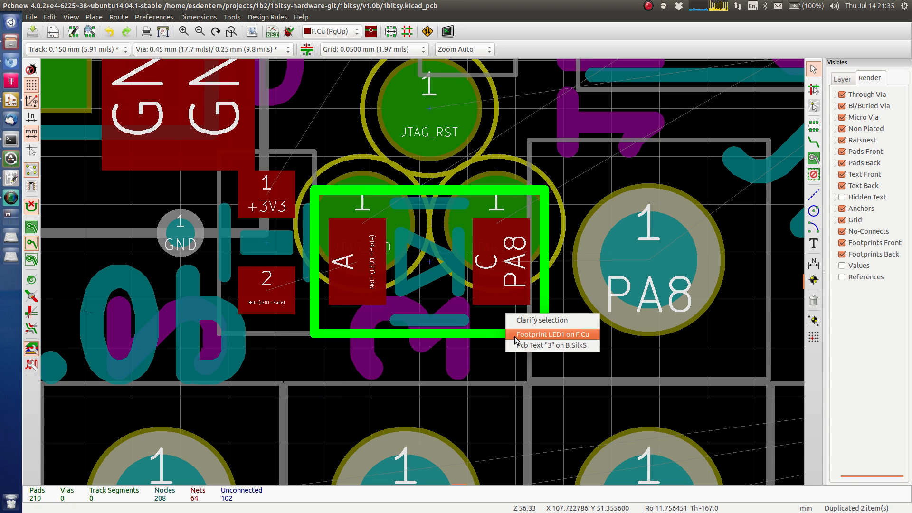
pyautogui.click(511, 334)
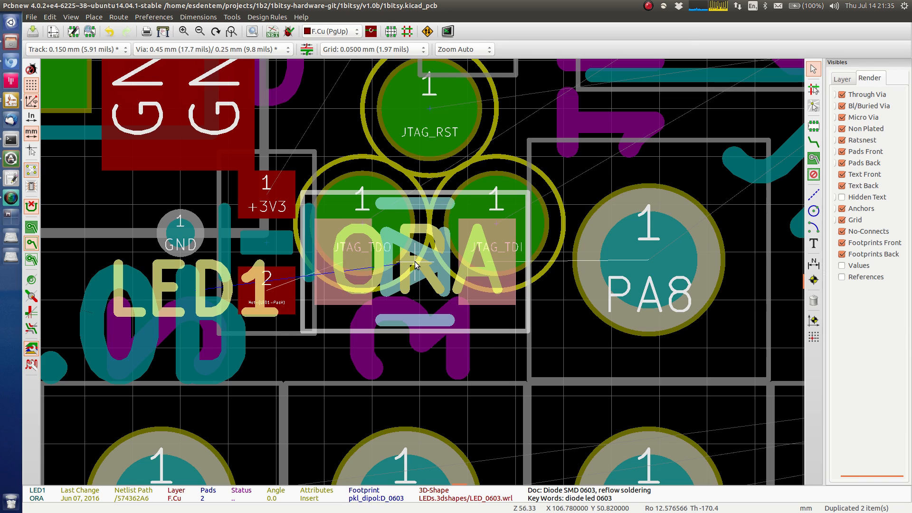
pyautogui.click(415, 264)
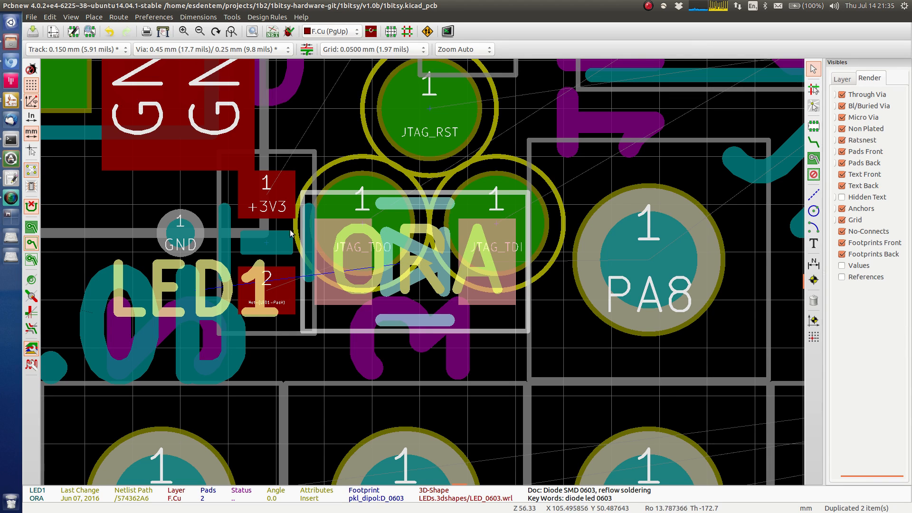
# Rotate resistor R4 to 180° and place it directly above LED1 over the JTAG_RST pad, then save the board
pyautogui.click(304, 163)
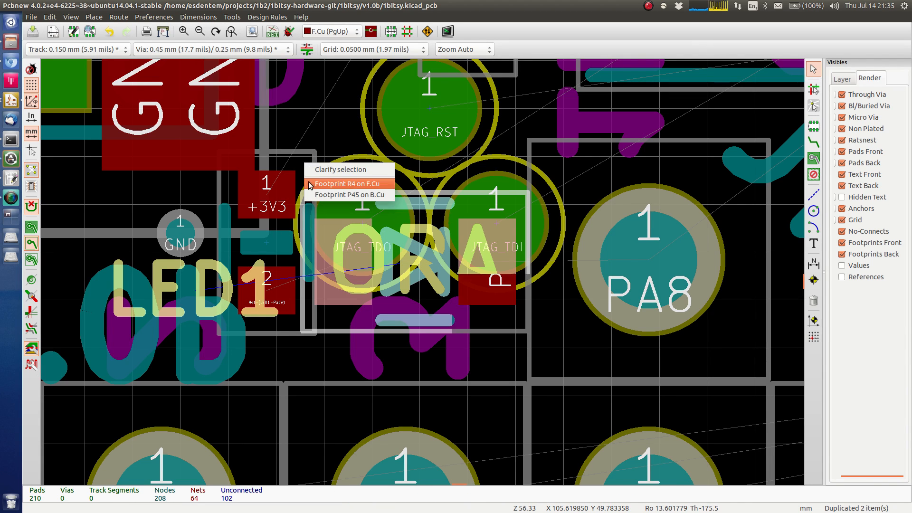
pyautogui.click(320, 185)
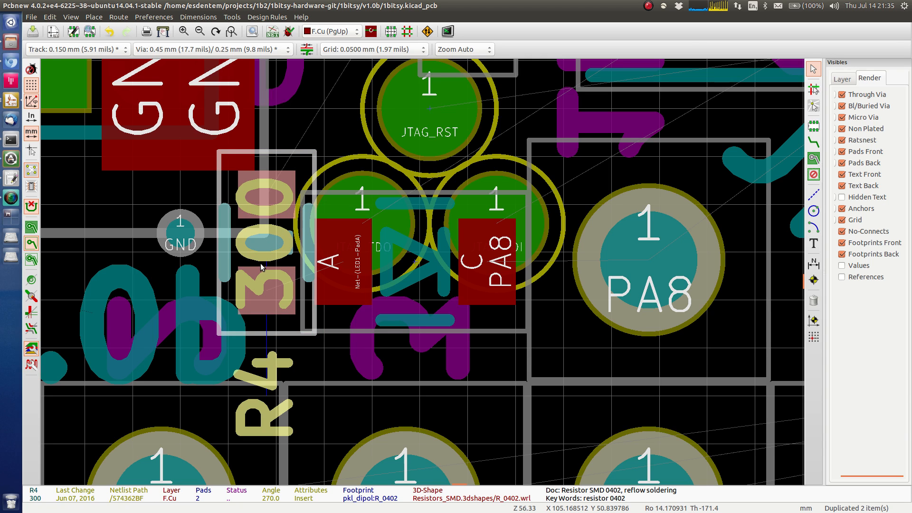
pyautogui.press('r')
pyautogui.press('r')
pyautogui.press('r')
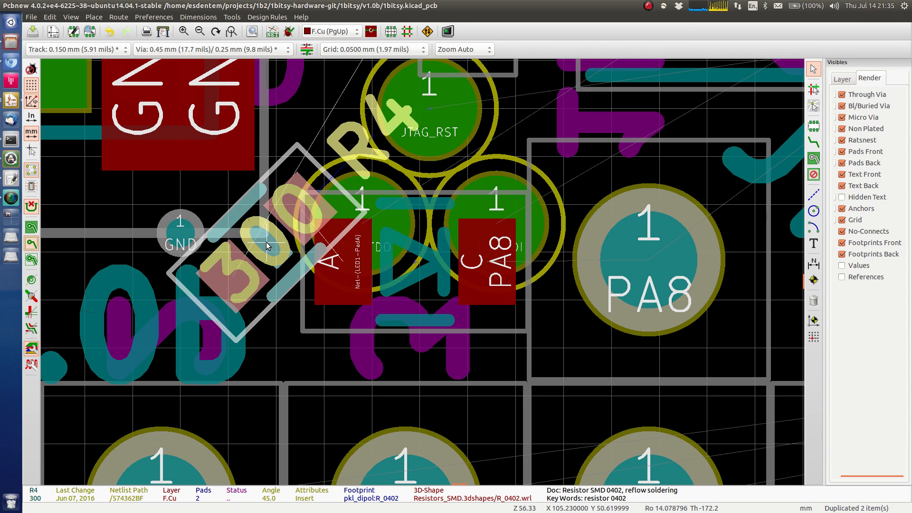
pyautogui.press('r')
pyautogui.press('r')
pyautogui.press('r')
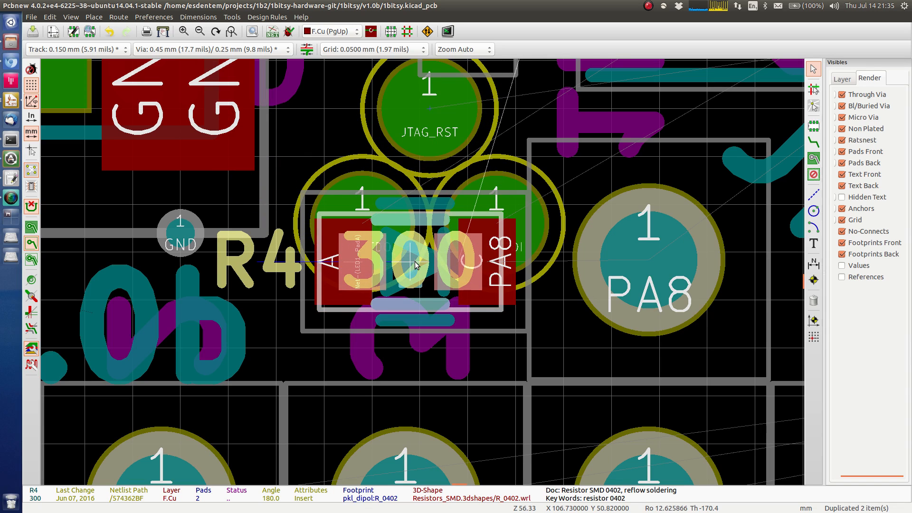
pyautogui.click(415, 136)
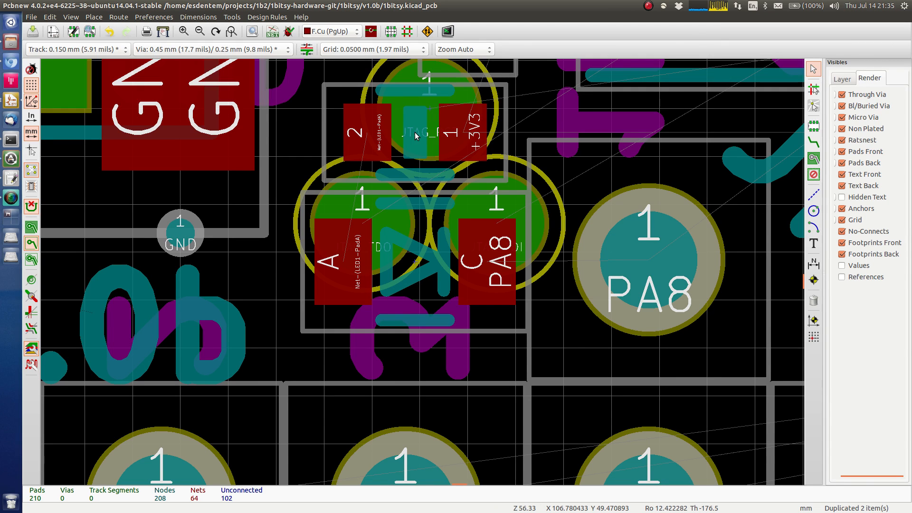
pyautogui.hotkey('ctrl', 's')
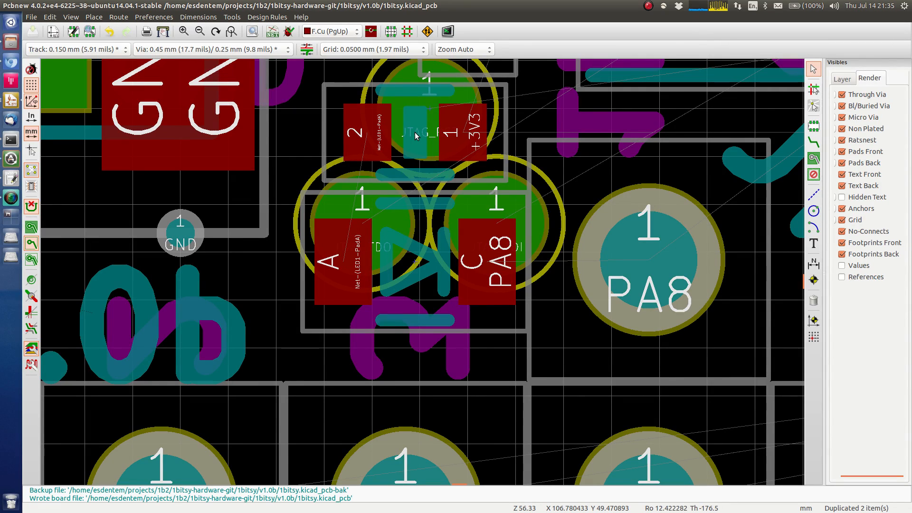
# Examine the component placement and ratsnest around the USB connector, the JTAG header and the microcontroller
pyautogui.scroll(-1, 415, 132)
pyautogui.moveTo(518, 304); pyautogui.dragTo(350, 270, button='middle')
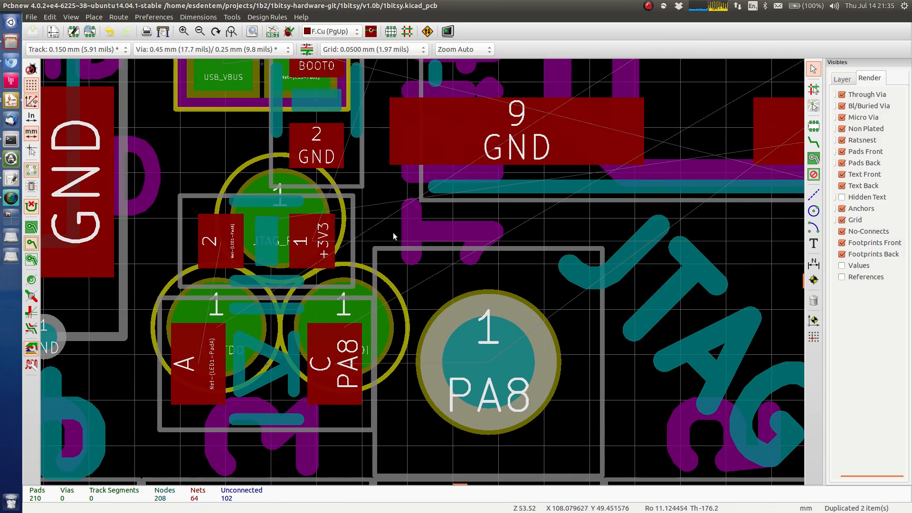
pyautogui.moveTo(424, 255); pyautogui.dragTo(312, 403, button='middle')
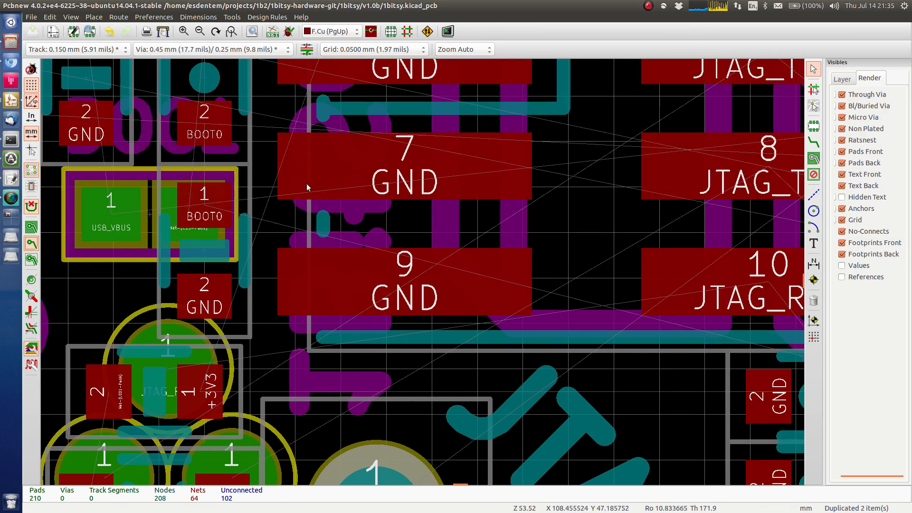
pyautogui.moveTo(330, 231); pyautogui.dragTo(405, 336, button='middle')
pyautogui.scroll(-2, 400, 326)
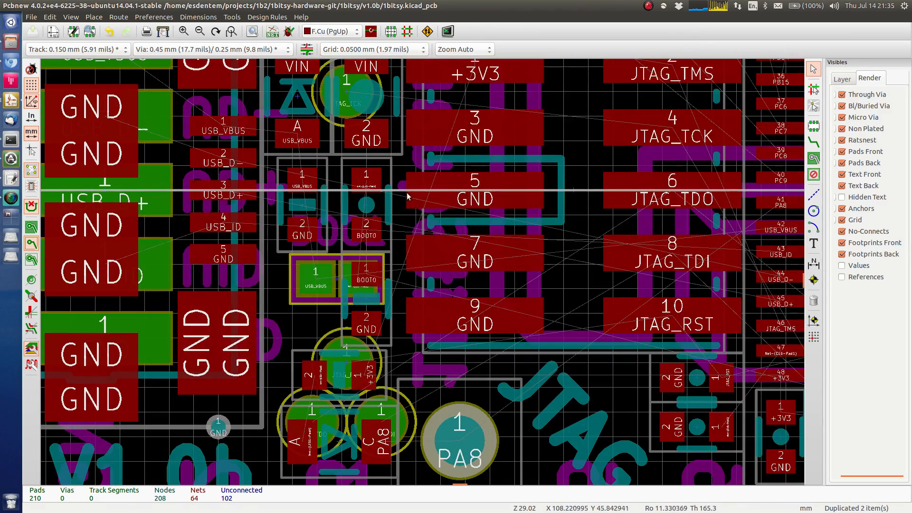
pyautogui.moveTo(377, 187); pyautogui.dragTo(391, 272, button='middle')
pyautogui.moveTo(433, 228); pyautogui.dragTo(362, 294, button='middle')
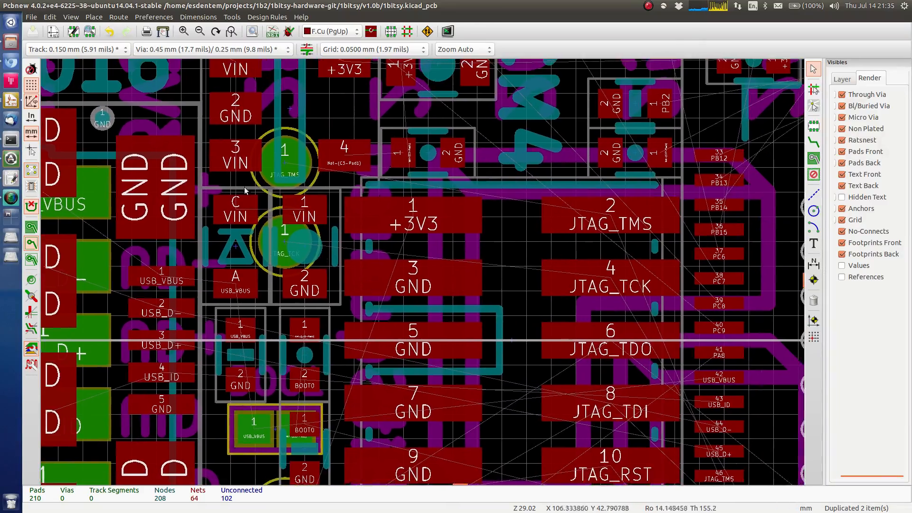
pyautogui.moveTo(253, 189); pyautogui.dragTo(347, 177, button='middle')
pyautogui.moveTo(286, 317); pyautogui.dragTo(264, 221, button='middle')
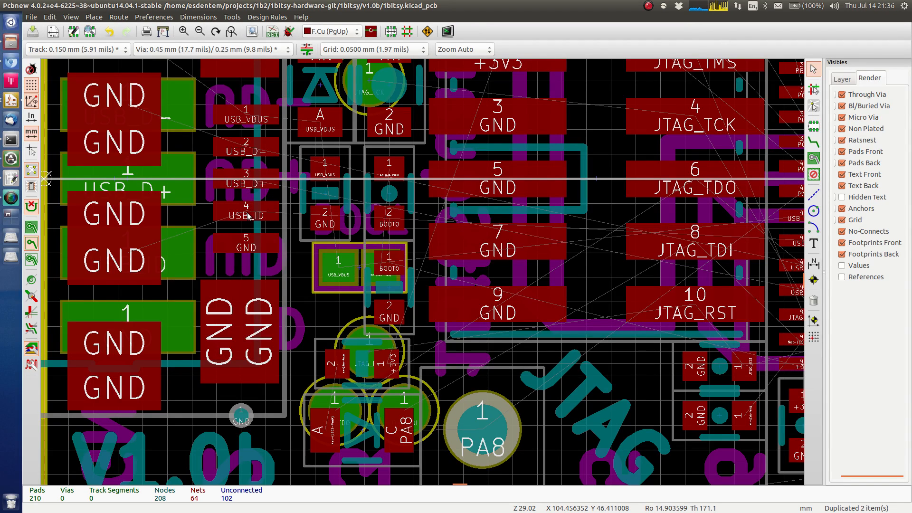
pyautogui.moveTo(755, 235); pyautogui.dragTo(464, 297, button='middle')
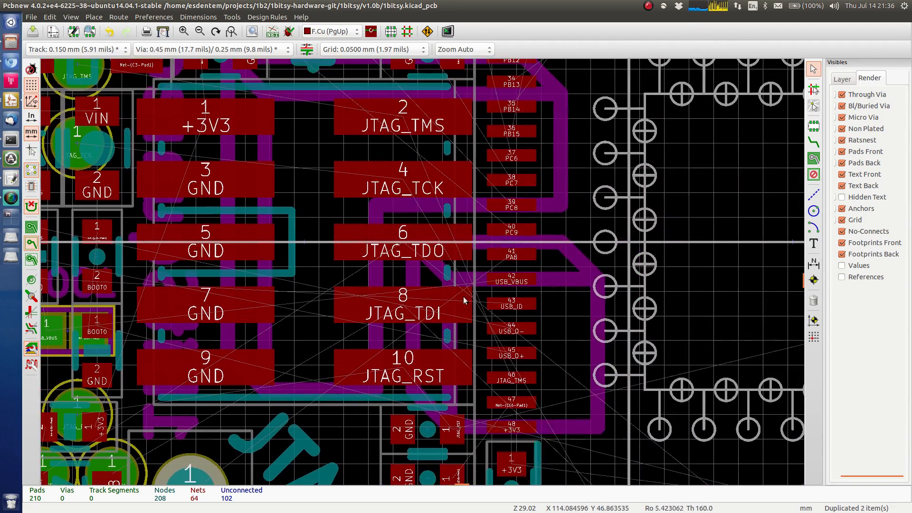
pyautogui.scroll(-2, 463, 298)
pyautogui.moveTo(534, 255); pyautogui.dragTo(415, 261, button='middle')
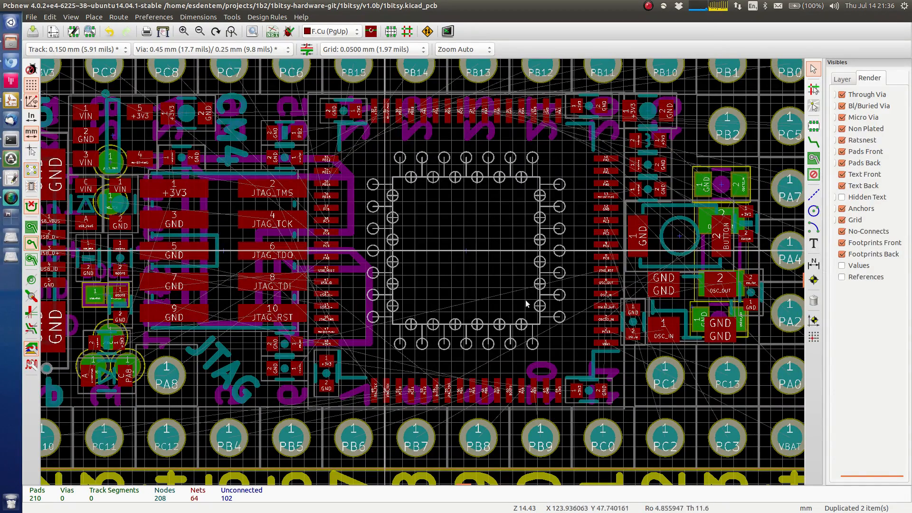
pyautogui.scroll(1, 476, 257)
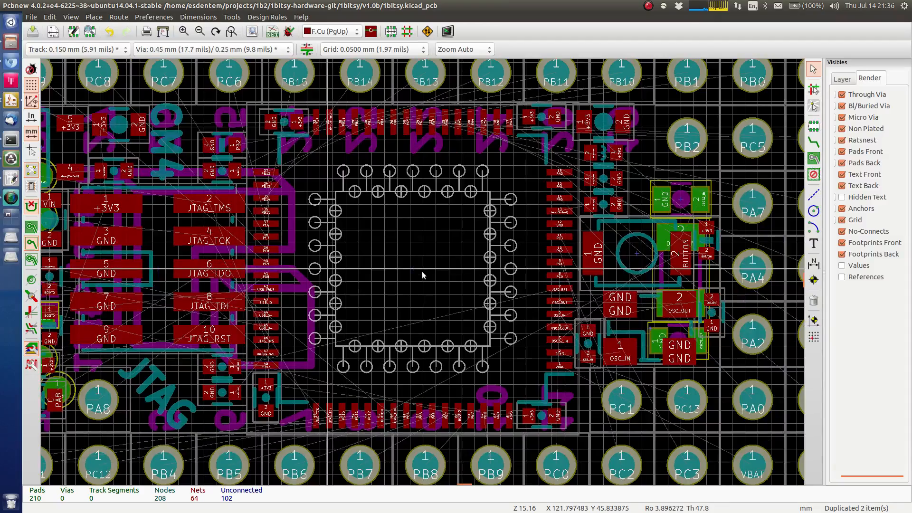
pyautogui.keyDown('ctrl'); pyautogui.hscroll(-4, 386, 244); pyautogui.keyUp('ctrl')
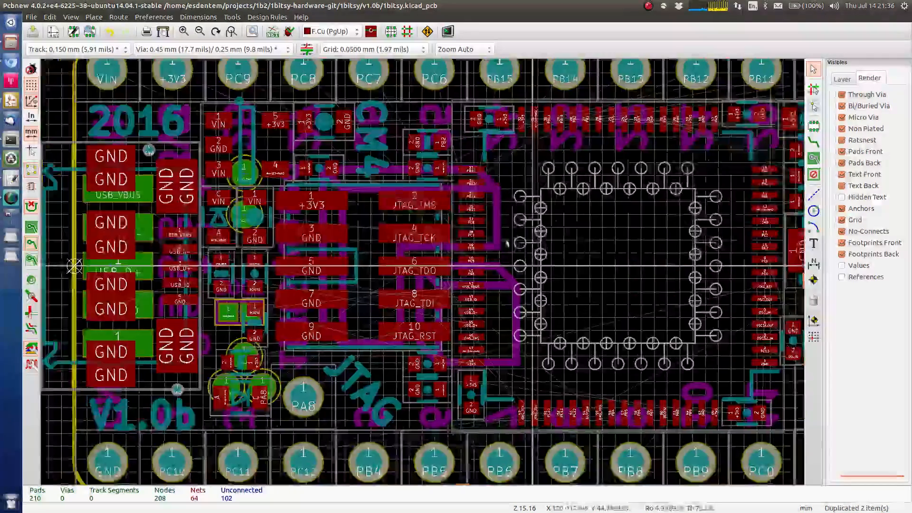
# Route a front copper track from USB connector pad 4 (USB_ID) to a via placed on the back-side USB_ID pad
pyautogui.scroll(2, 304, 282)
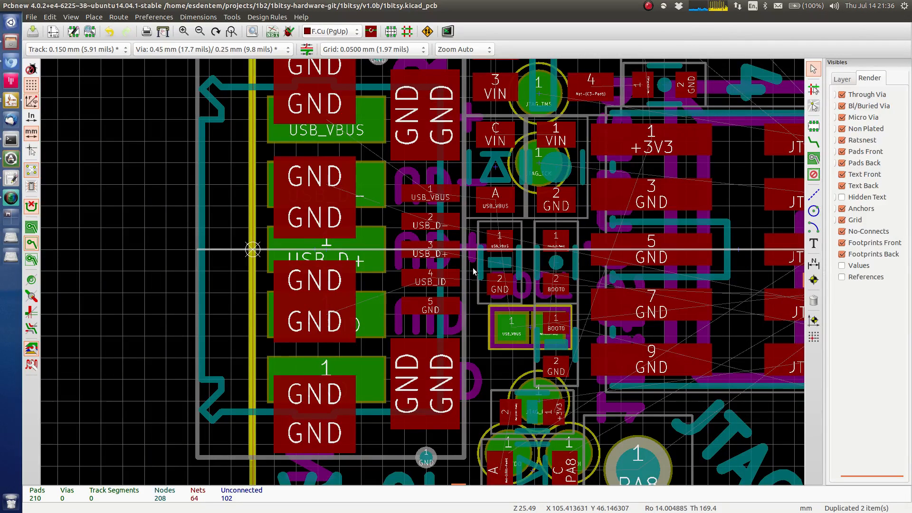
pyautogui.keyDown('ctrl'); pyautogui.hscroll(2, 472, 267); pyautogui.keyUp('ctrl')
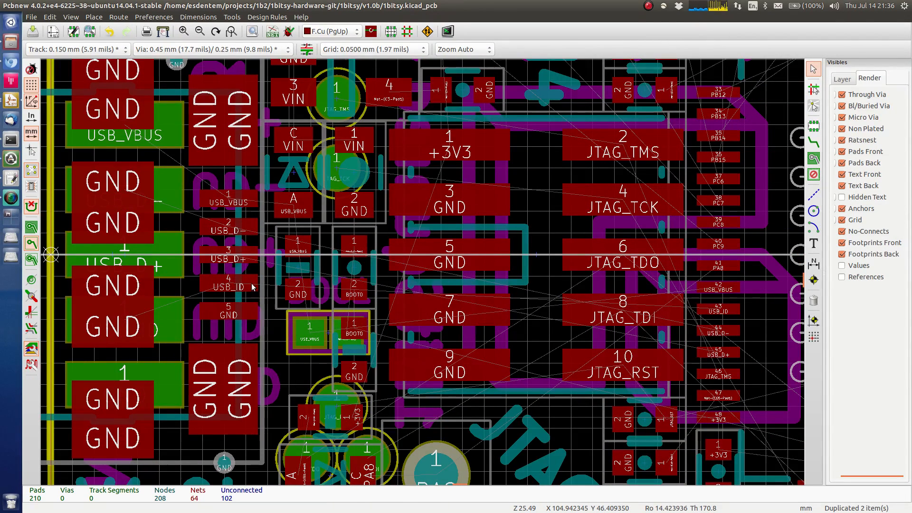
pyautogui.press('x')
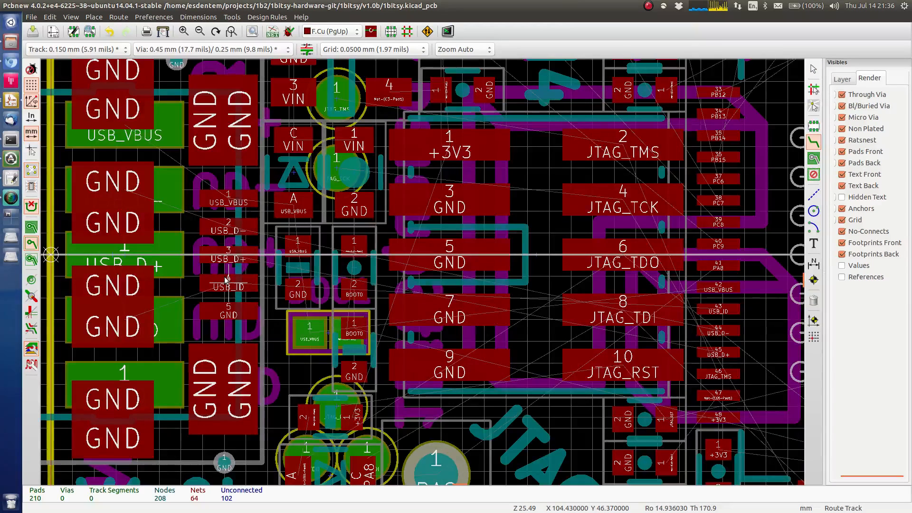
pyautogui.click(226, 279)
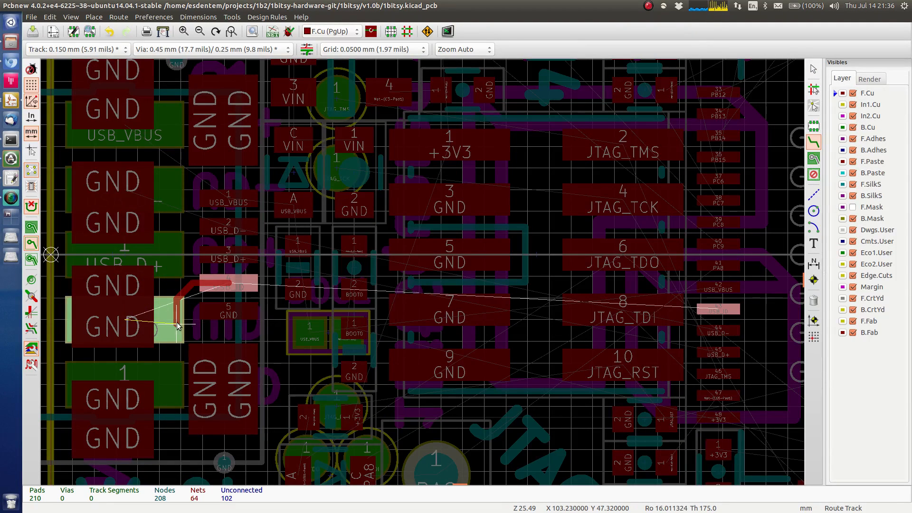
pyautogui.press('v')
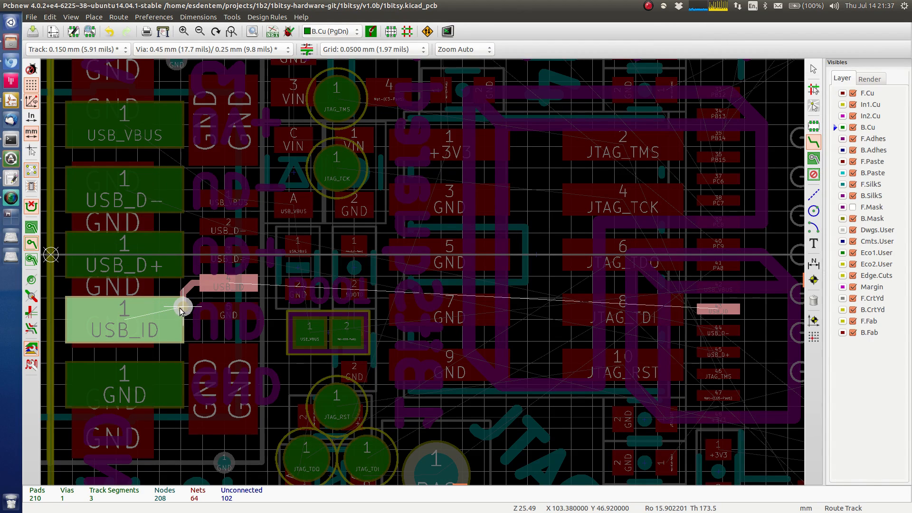
pyautogui.press('v')
pyautogui.click(182, 307)
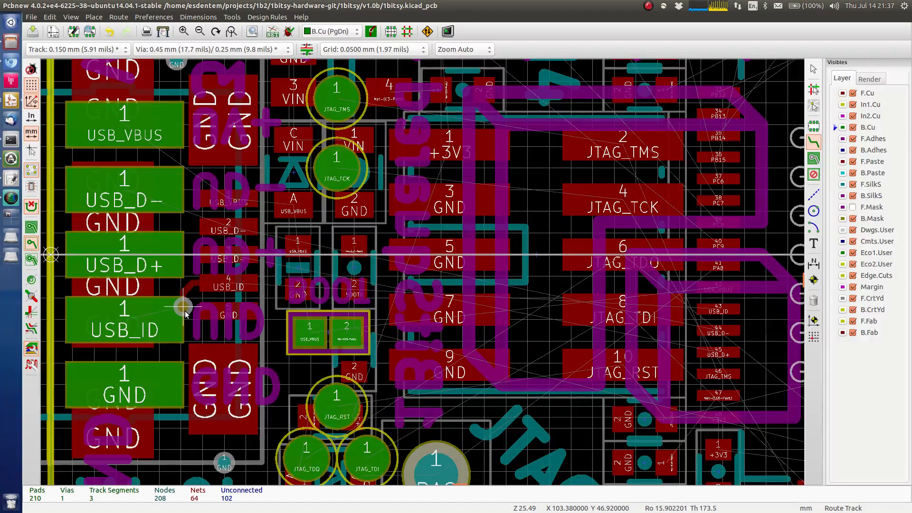
pyautogui.click(182, 308)
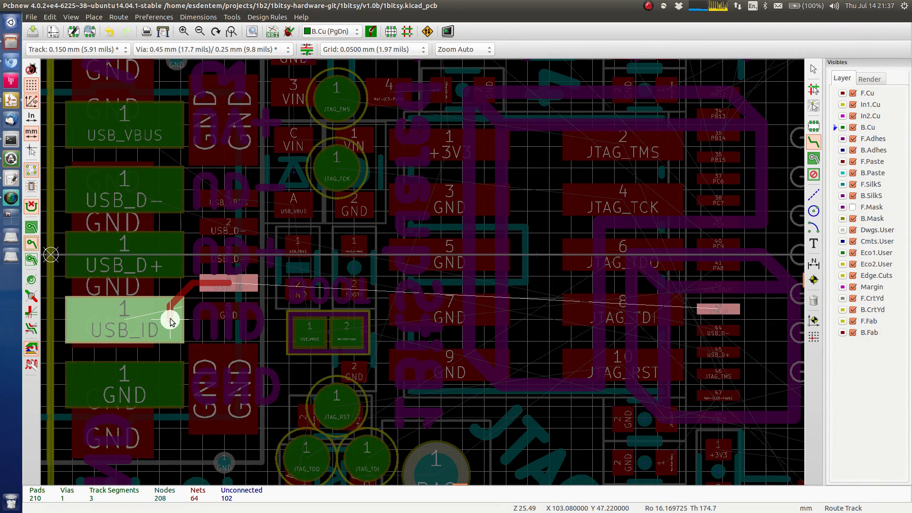
pyautogui.click(171, 321)
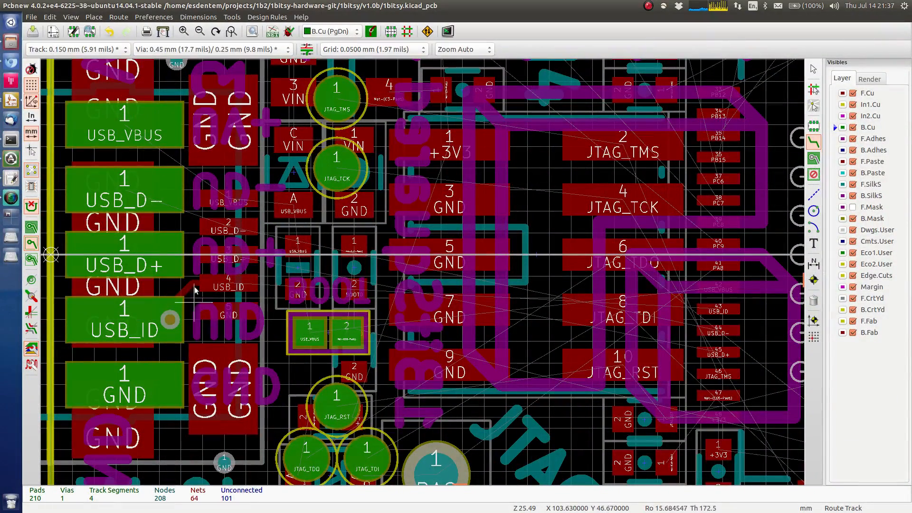
# Route a front copper track from USB connector pad 3 (USB_D+) to a new via between the USB_D- and USB_D+ back-side pads
pyautogui.press('pageup')
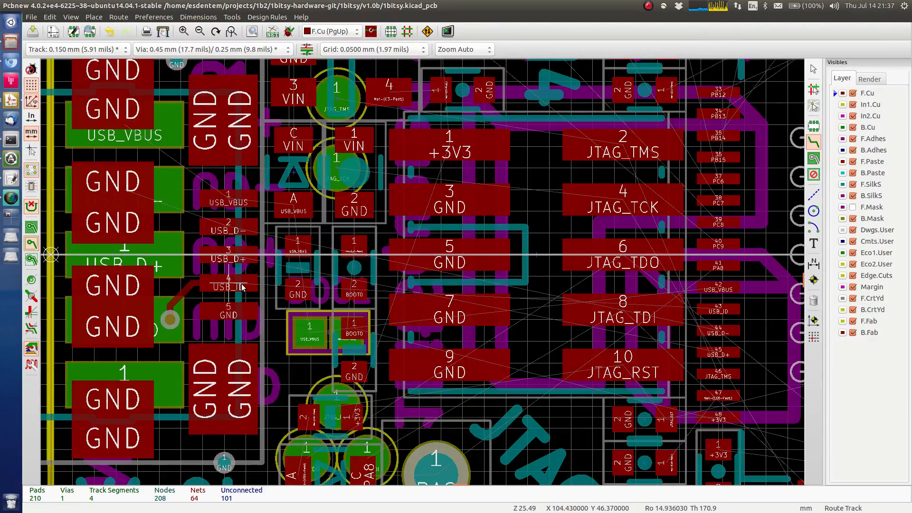
pyautogui.scroll(2, 185, 323)
pyautogui.moveTo(479, 233); pyautogui.dragTo(247, 273, button='middle')
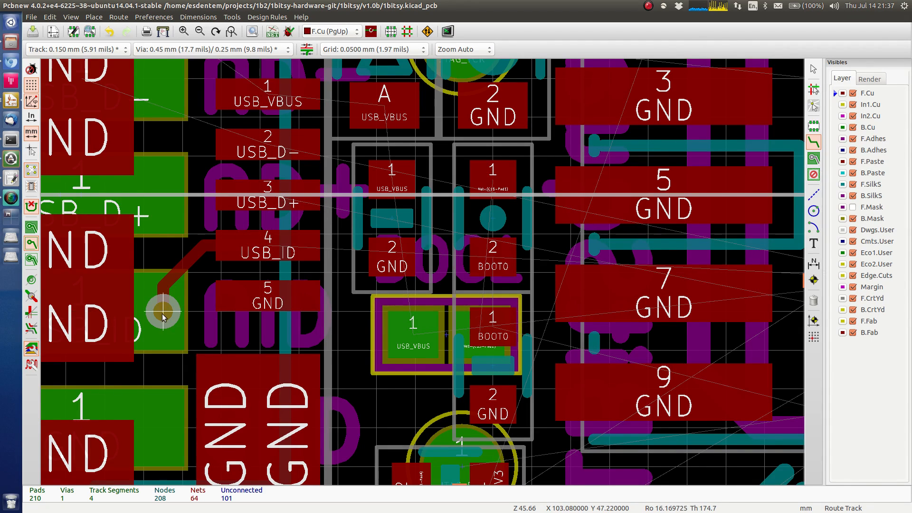
pyautogui.scroll(1, 161, 313)
pyautogui.scroll(-1, 557, 186)
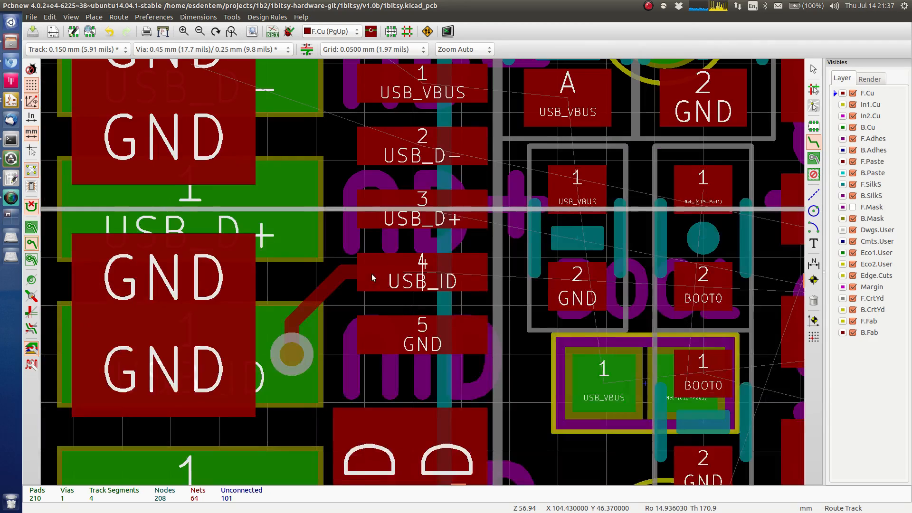
pyautogui.moveTo(371, 274); pyautogui.dragTo(298, 310, button='middle')
pyautogui.click(348, 246)
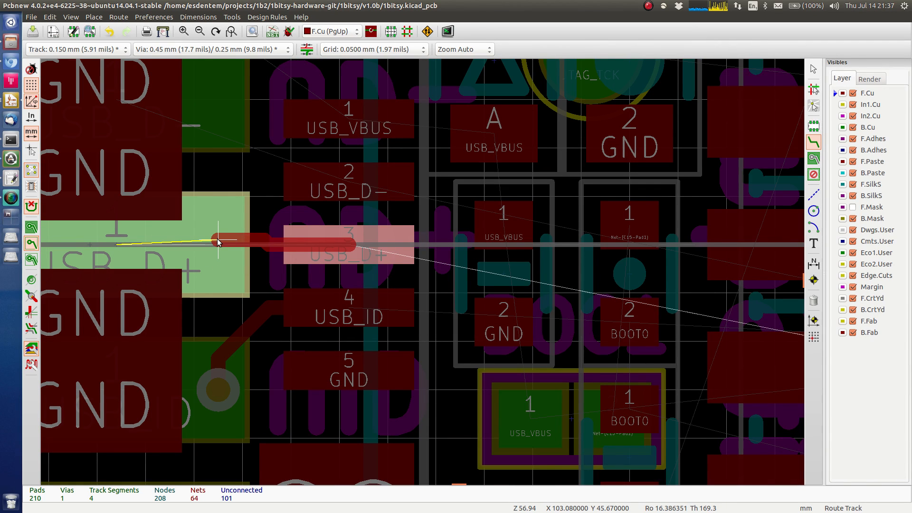
pyautogui.press('v')
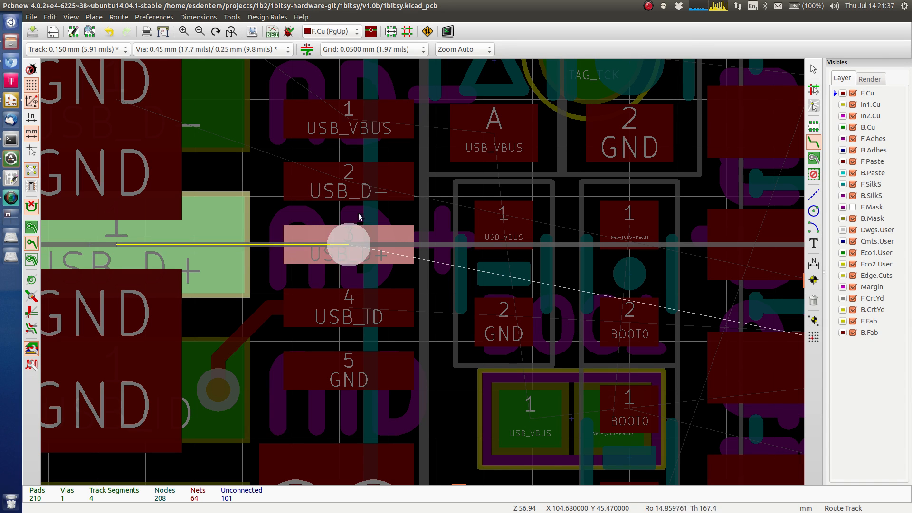
pyautogui.click(247, 184)
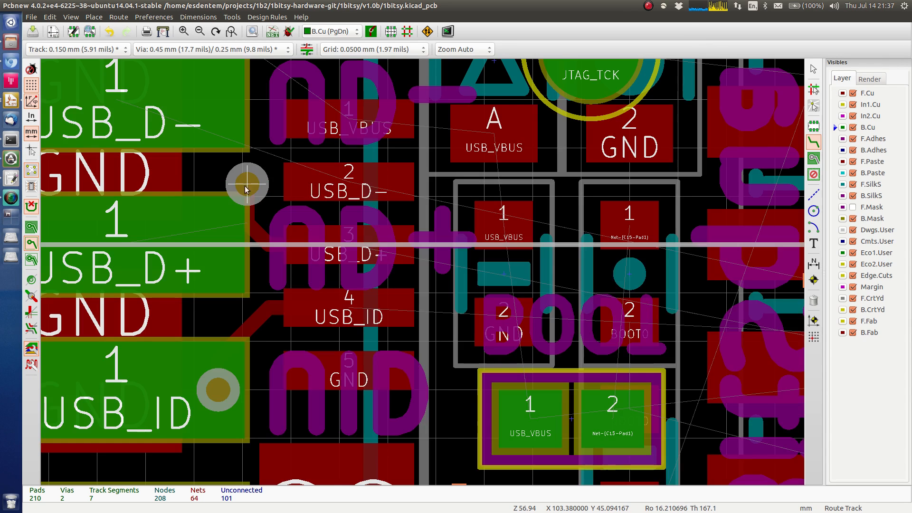
pyautogui.press('Escape')
# Move the USB_D+ via onto the back-side USB_D+ pad in line with pad 3, and align the USB_ID via vertically with it
pyautogui.moveTo(243, 192); pyautogui.dragTo(226, 250)
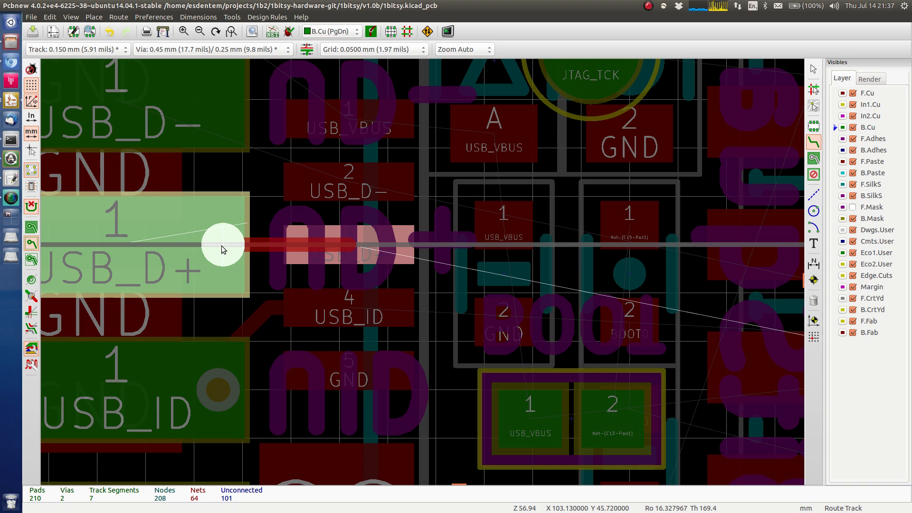
pyautogui.moveTo(221, 246); pyautogui.dragTo(228, 248)
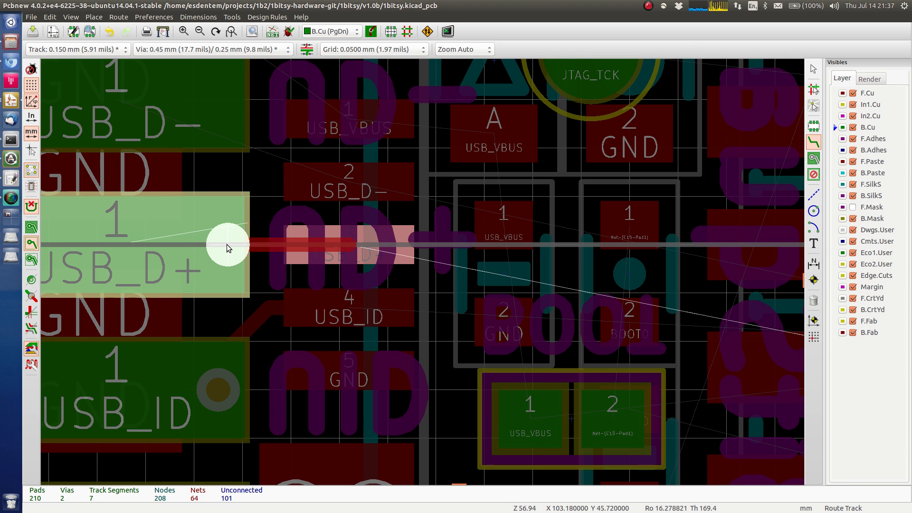
pyautogui.click(223, 244)
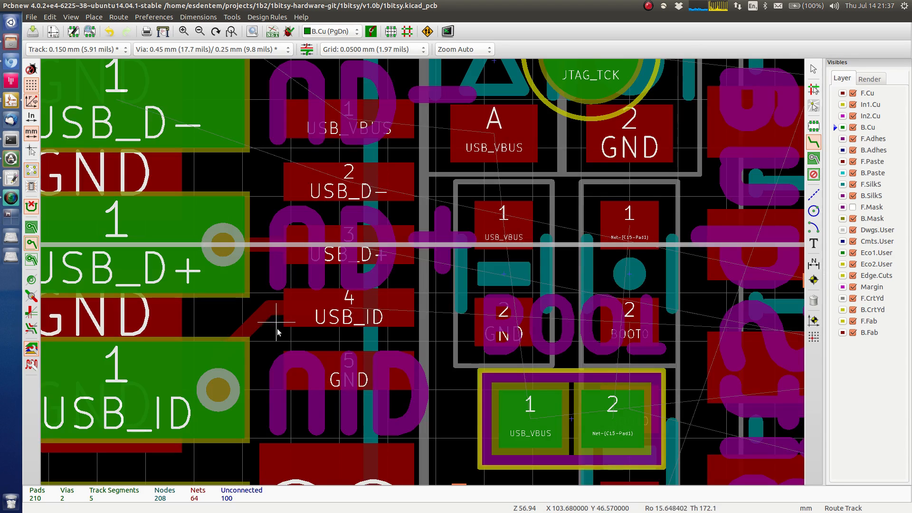
pyautogui.click(220, 391)
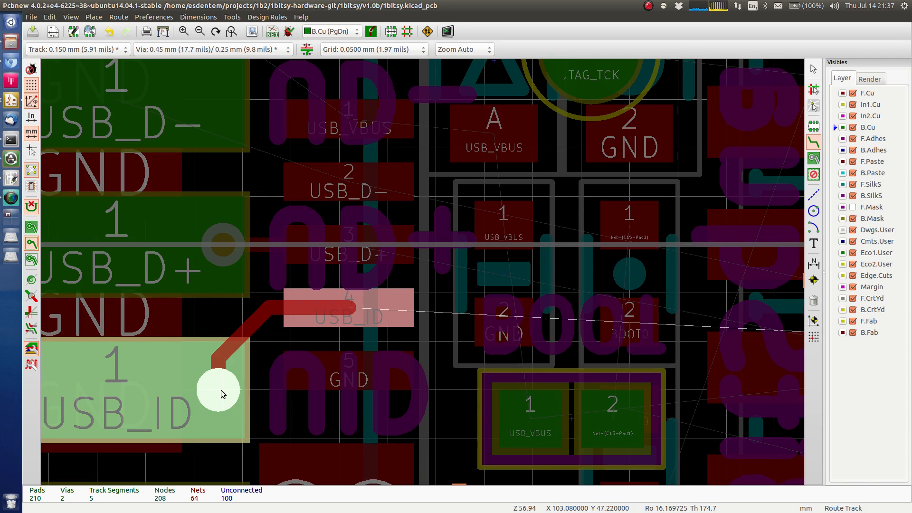
pyautogui.press('Escape')
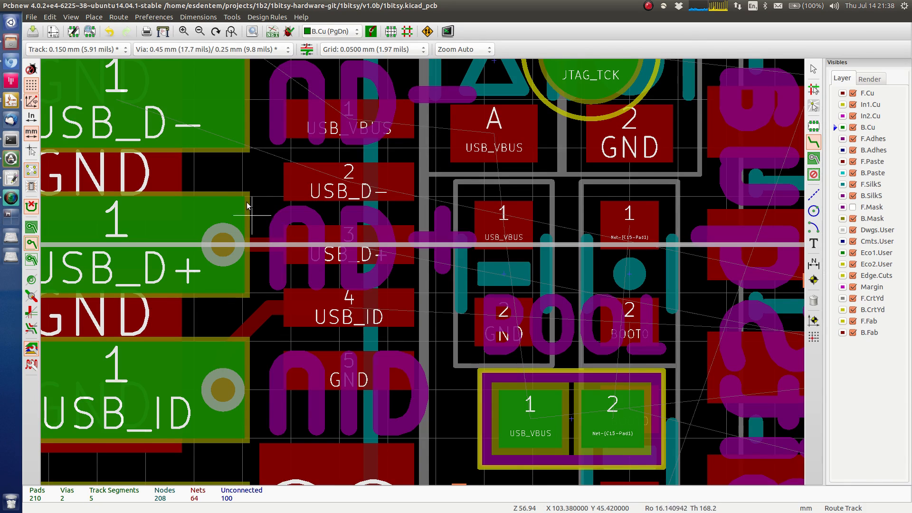
# Route a front copper track from USB connector pad 2 (USB_D-) to a via and move that via onto the back-side USB_D- pad
pyautogui.moveTo(226, 202); pyautogui.dragTo(191, 337, button='middle')
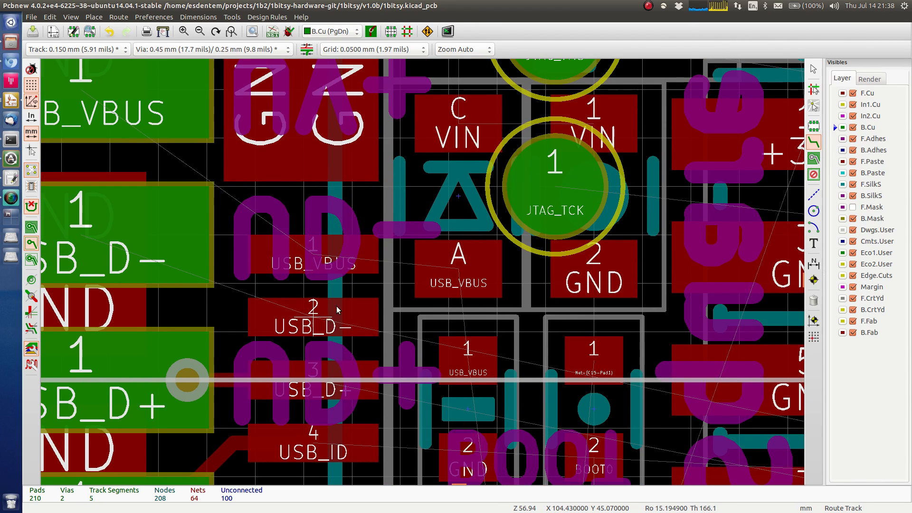
pyautogui.click(306, 322)
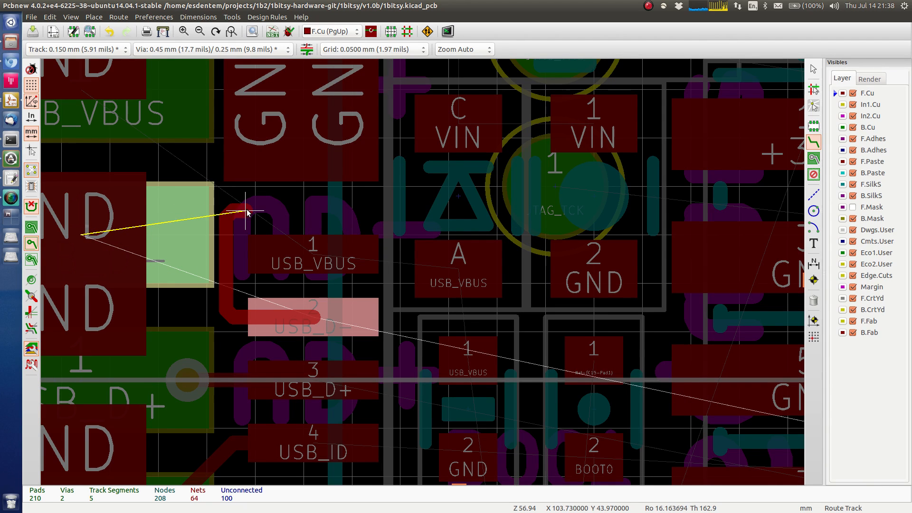
pyautogui.press('v')
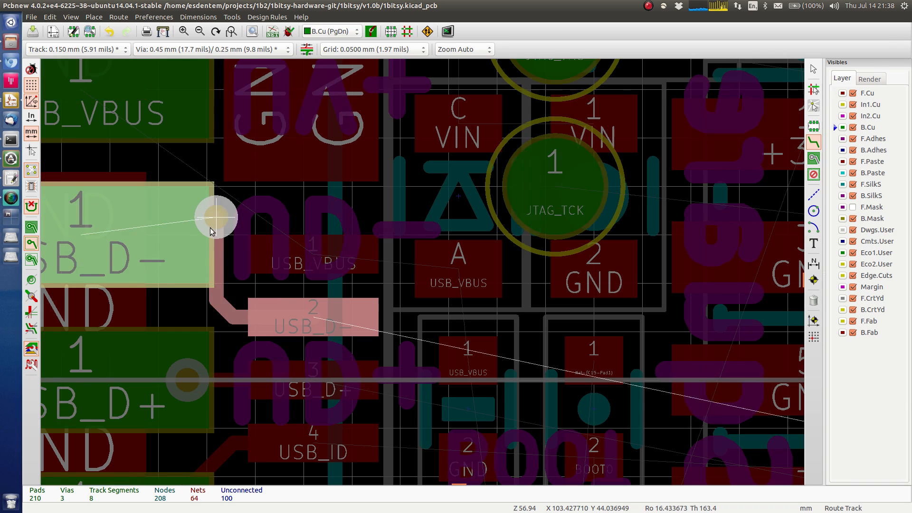
pyautogui.press('Escape')
pyautogui.moveTo(211, 214); pyautogui.dragTo(187, 236)
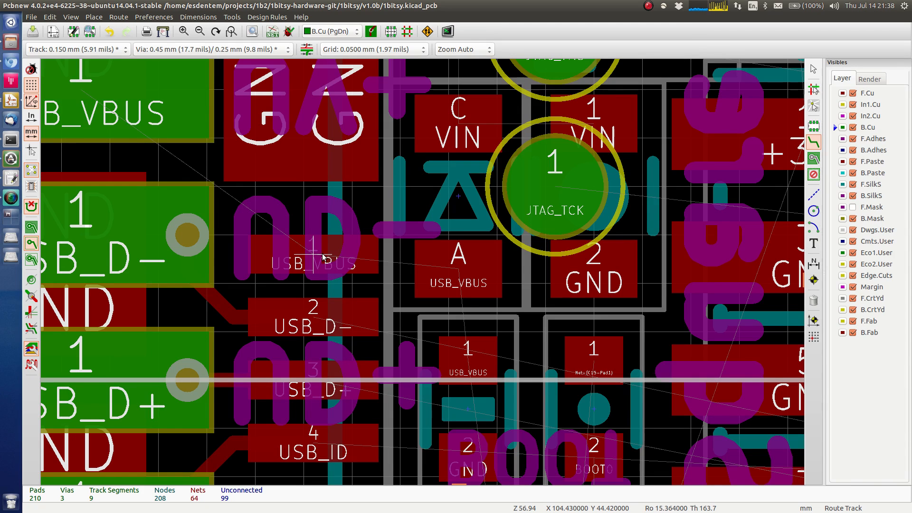
# Route USB_VBUS on front copper from USB connector pad 1 to diode pad A and on to pad 1 of the component below it
pyautogui.press('pageup')
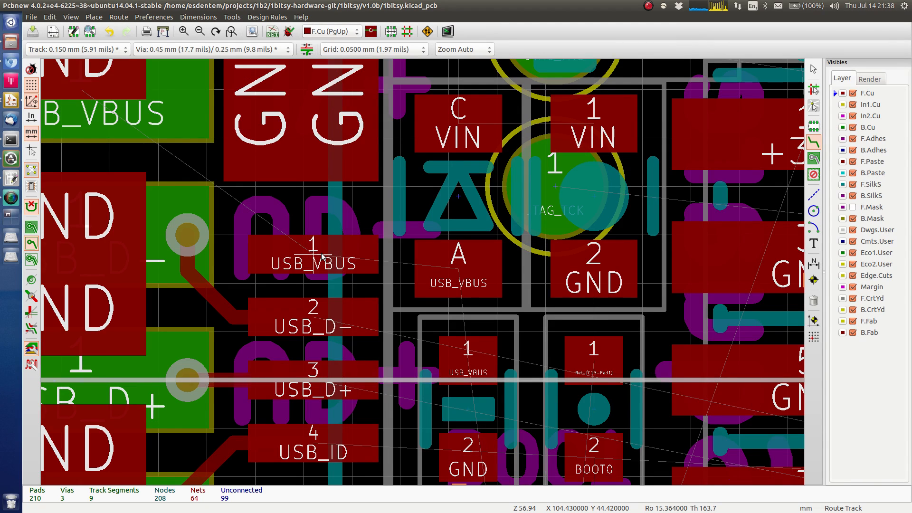
pyautogui.click(309, 247)
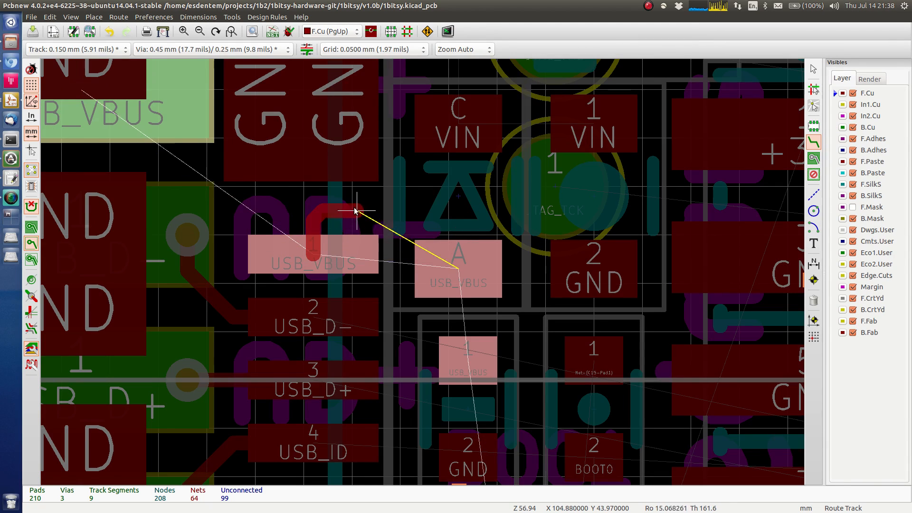
pyautogui.click(459, 270)
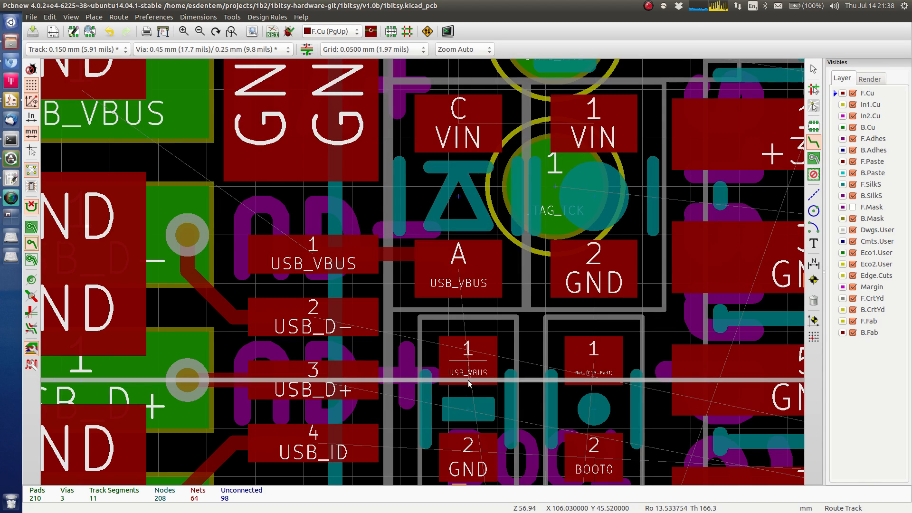
pyautogui.click(464, 358)
pyautogui.click(462, 266)
pyautogui.moveTo(582, 195); pyautogui.dragTo(381, 95, button='middle')
pyautogui.scroll(-1, 410, 335)
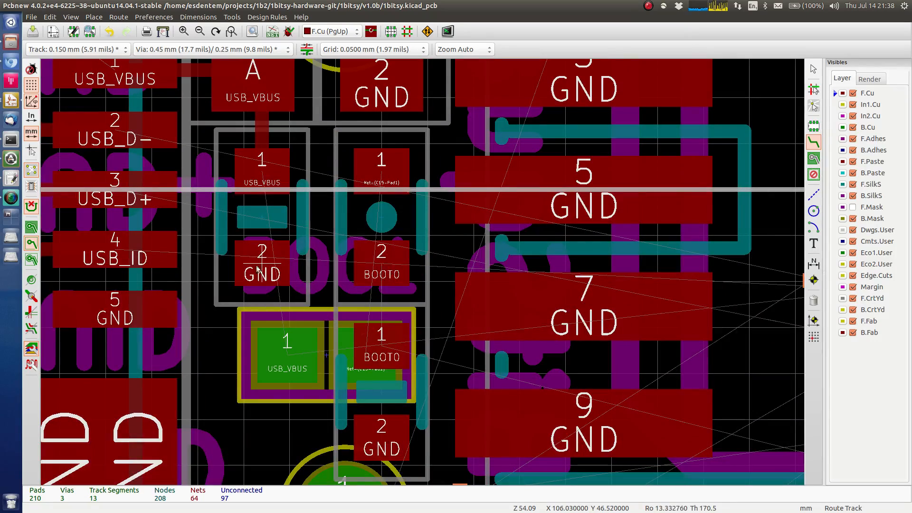
pyautogui.moveTo(262, 206); pyautogui.dragTo(466, 422, button='middle')
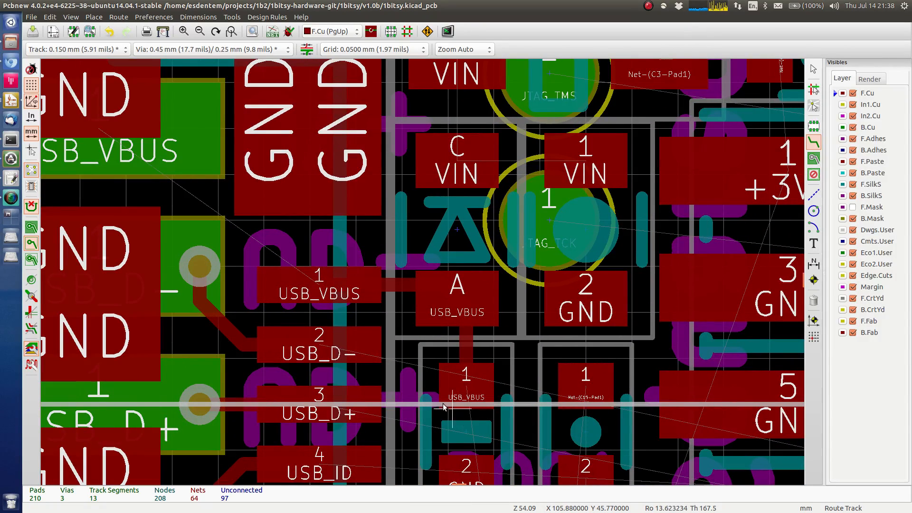
pyautogui.click(323, 284)
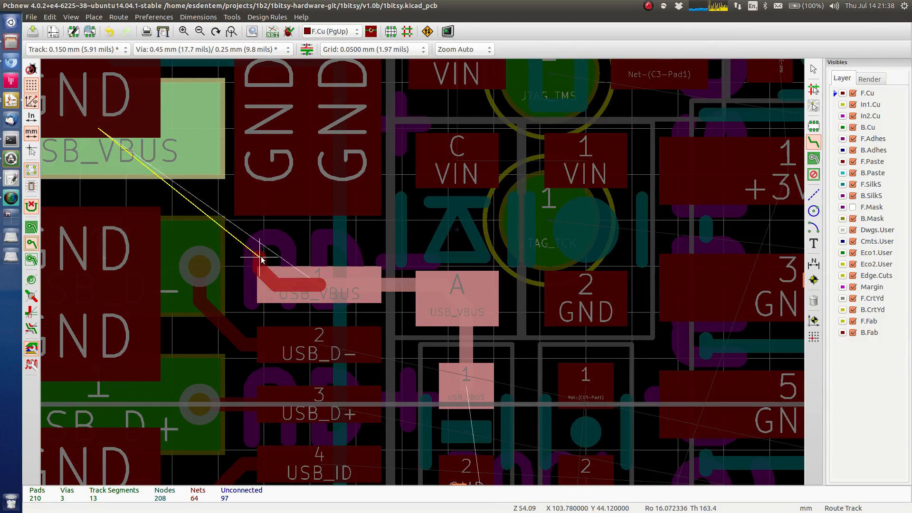
pyautogui.press('Escape')
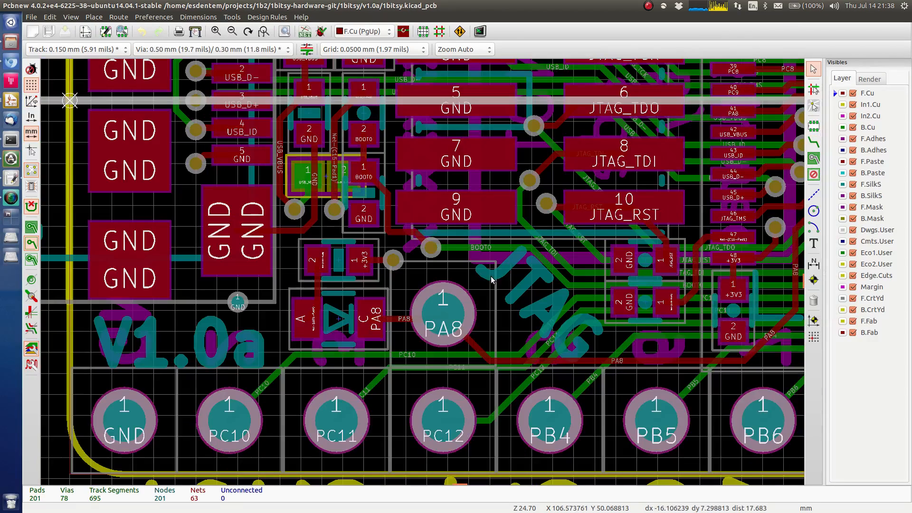
pyautogui.scroll(3, 359, 359)
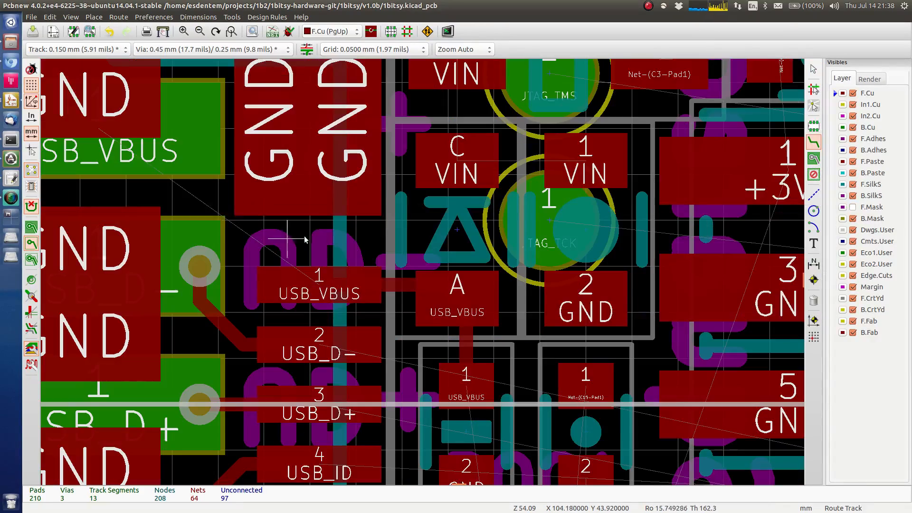
pyautogui.scroll(-2, 414, 234)
pyautogui.moveTo(414, 231); pyautogui.dragTo(412, 216, button='middle')
pyautogui.moveTo(355, 294); pyautogui.dragTo(316, 300, button='middle')
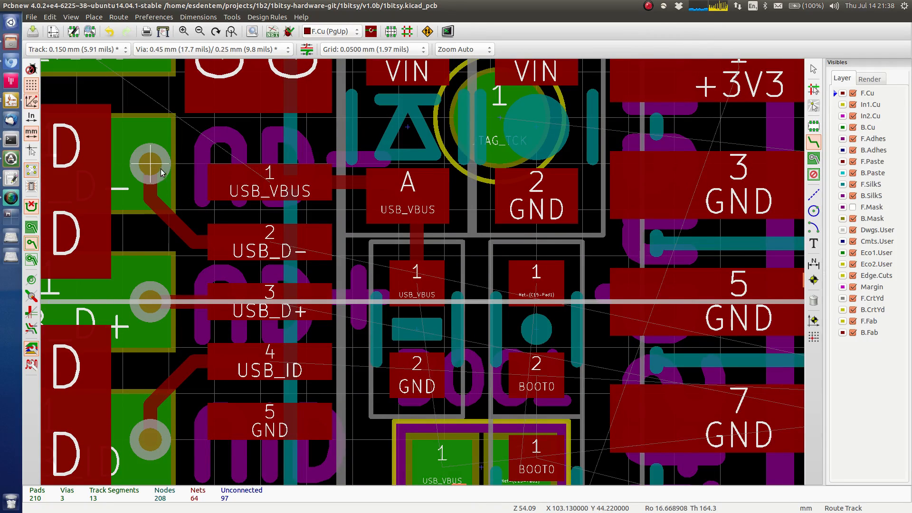
pyautogui.click(268, 181)
pyautogui.press('Escape')
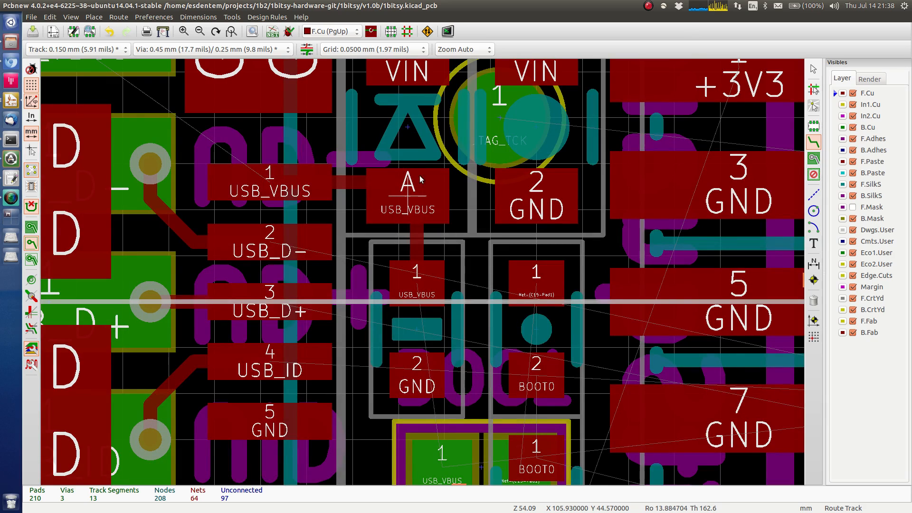
# Route USB_VBUS from diode pad A up to a via at X 105.93, Y 43.92, and on back copper to the back-side USB_VBUS pad
pyautogui.click(415, 202)
pyautogui.press('v')
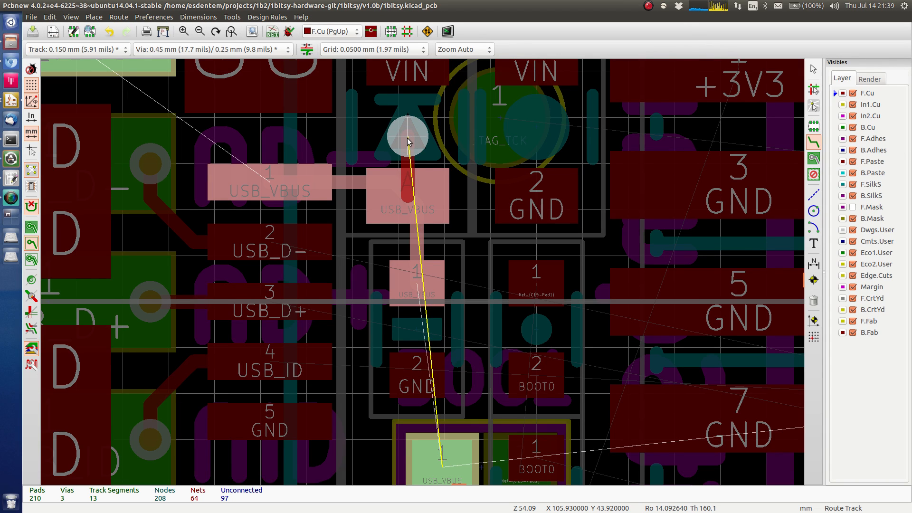
pyautogui.click(408, 138)
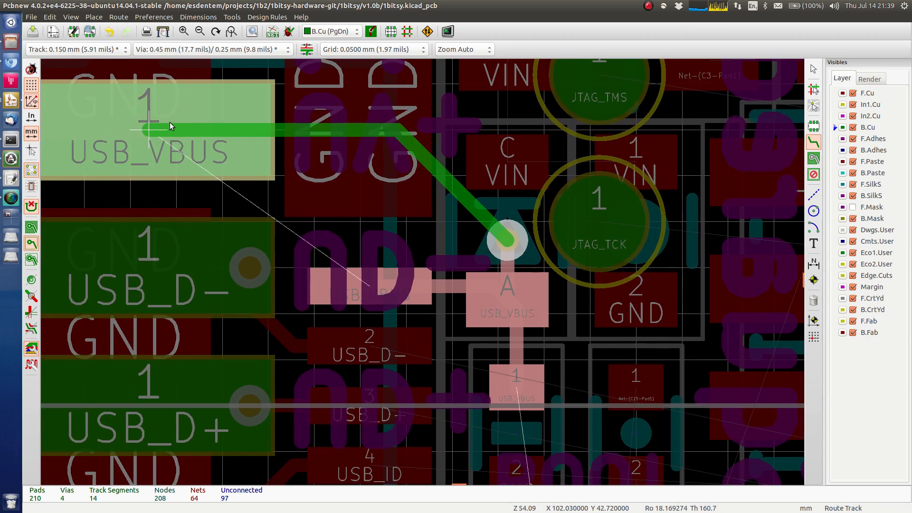
pyautogui.click(170, 121)
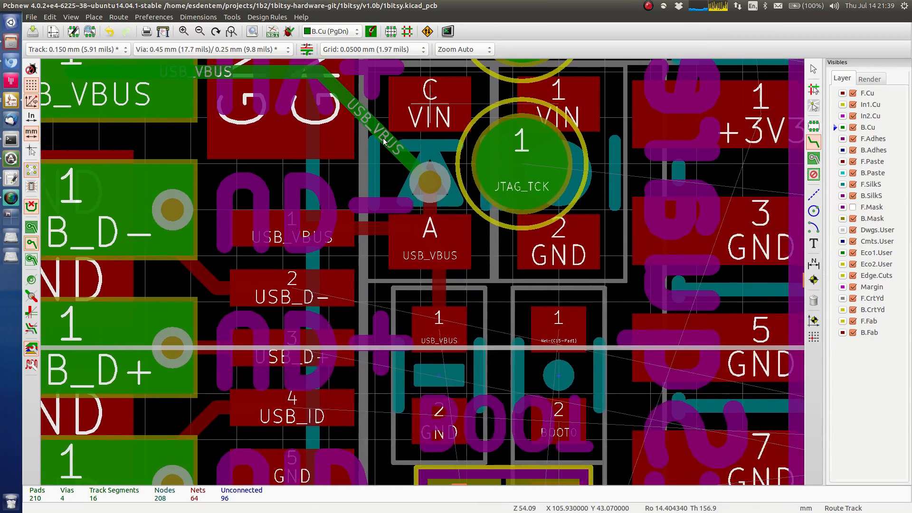
# Route VIN on front copper from diode pad C to the neighbouring component's pad 1 and up to regulator pad 3
pyautogui.moveTo(383, 142); pyautogui.dragTo(326, 298, button='middle')
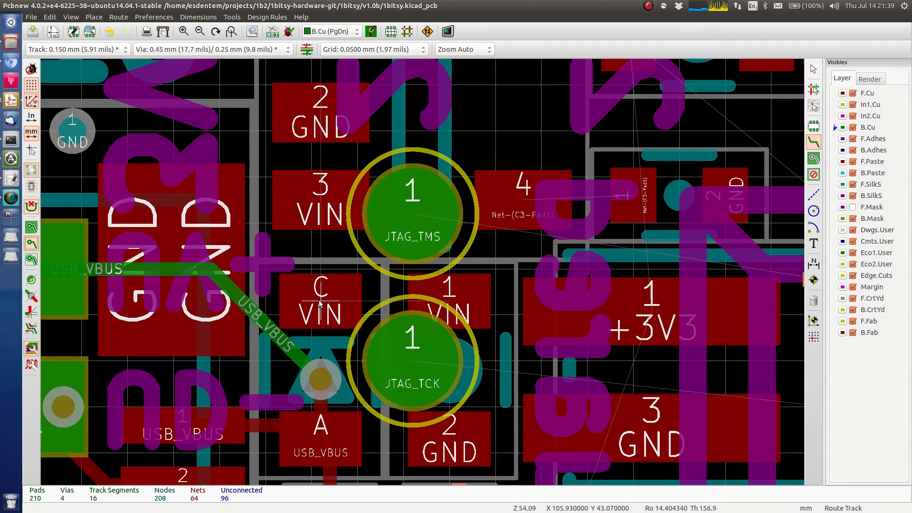
pyautogui.press('pageup')
pyautogui.click(319, 304)
pyautogui.click(448, 306)
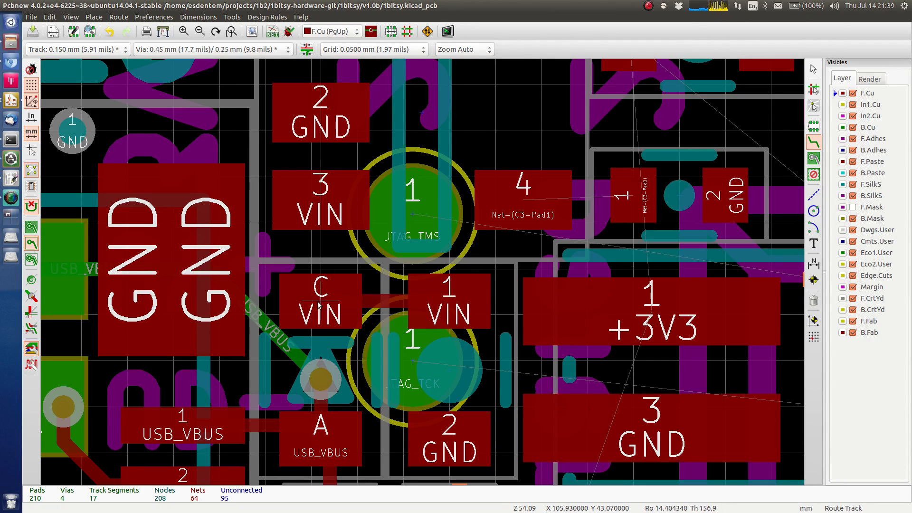
pyautogui.click(318, 304)
pyautogui.click(323, 197)
# Connect regulator pads 1 and 3 (VIN) with a front copper track that passes around GND pad 2 on its inner side
pyautogui.moveTo(326, 151); pyautogui.dragTo(289, 306, button='middle')
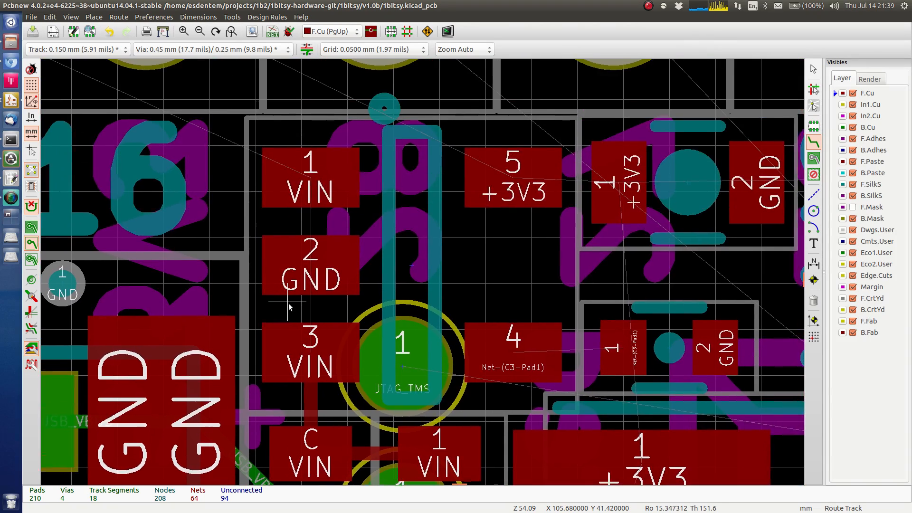
pyautogui.click(309, 182)
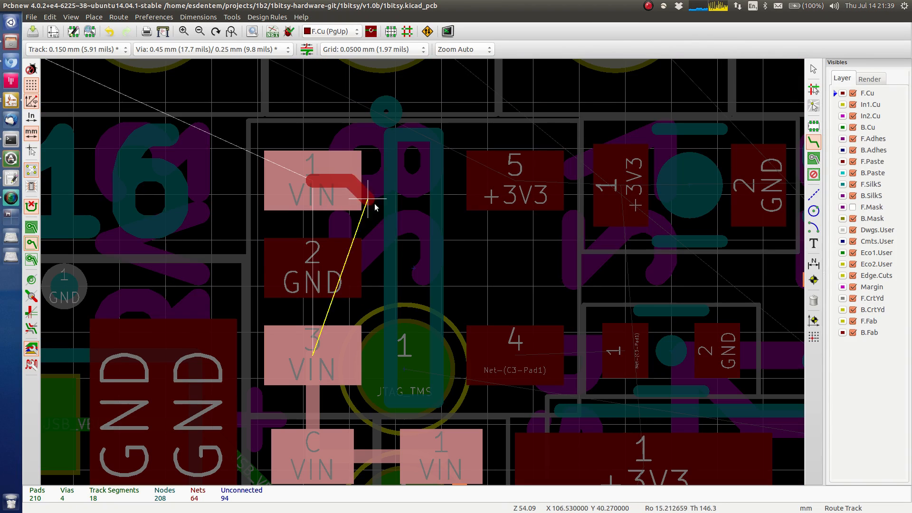
pyautogui.click(390, 271)
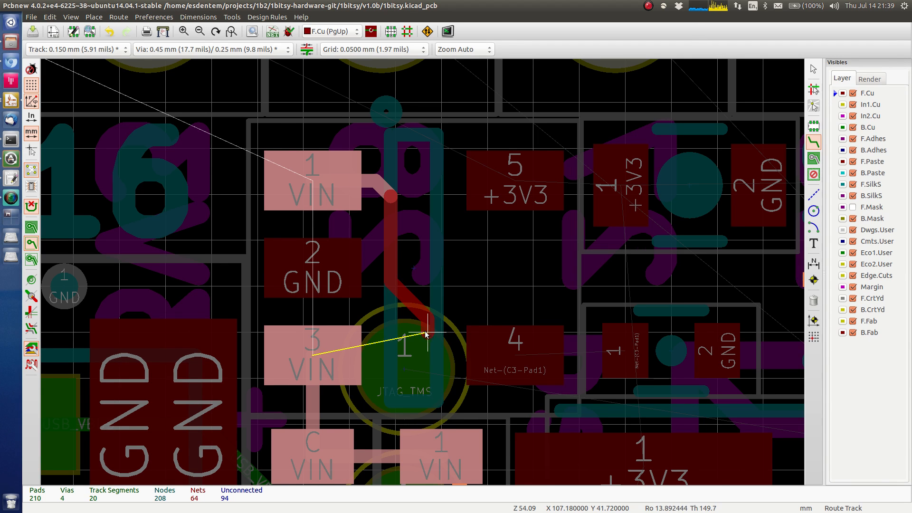
pyautogui.press('Escape')
pyautogui.click(313, 354)
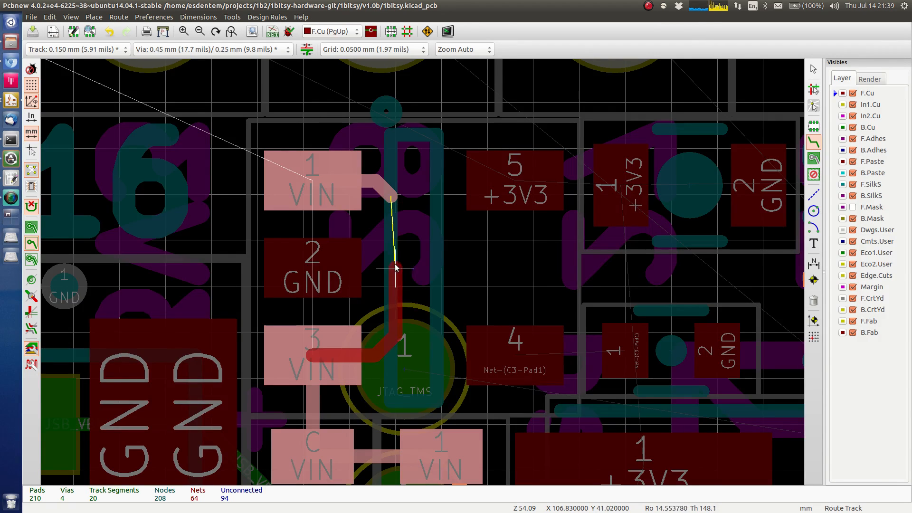
pyautogui.click(391, 195)
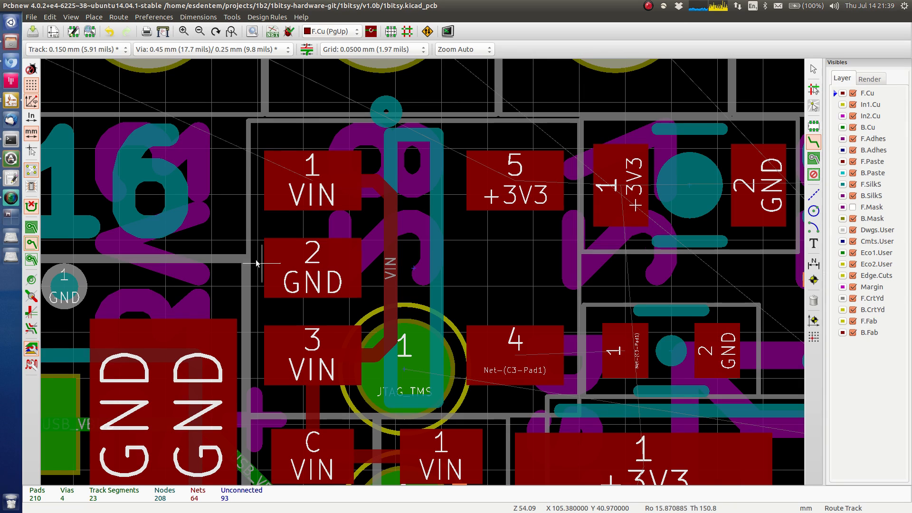
# Route VIN on front copper from the VIN header pin at the board edge to regulator pad 1
pyautogui.moveTo(351, 240); pyautogui.dragTo(173, 228, button='middle')
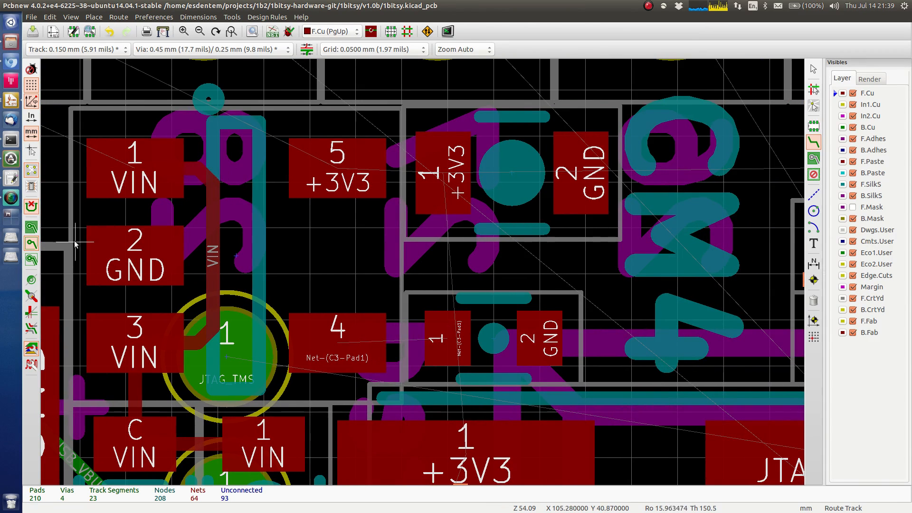
pyautogui.moveTo(74, 241); pyautogui.dragTo(298, 288, button='middle')
pyautogui.scroll(-1, 327, 264)
pyautogui.moveTo(308, 206); pyautogui.dragTo(359, 265, button='middle')
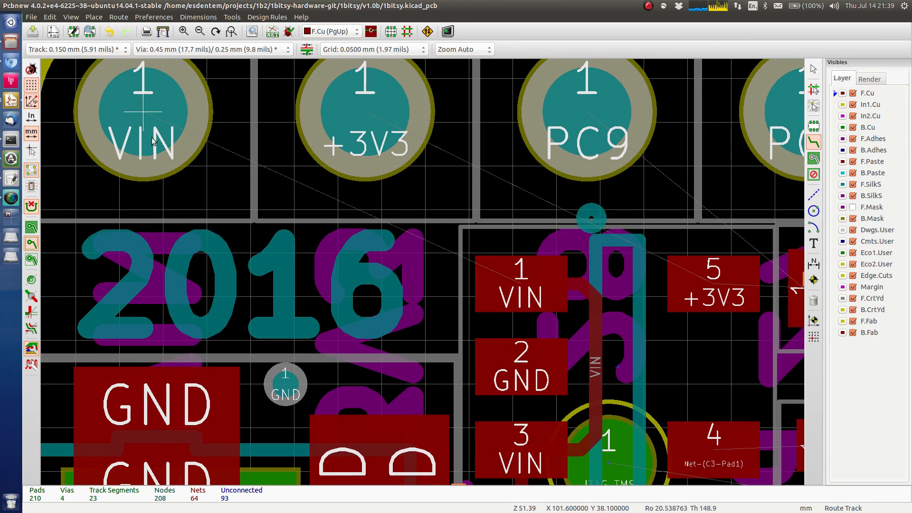
pyautogui.click(143, 111)
pyautogui.click(526, 283)
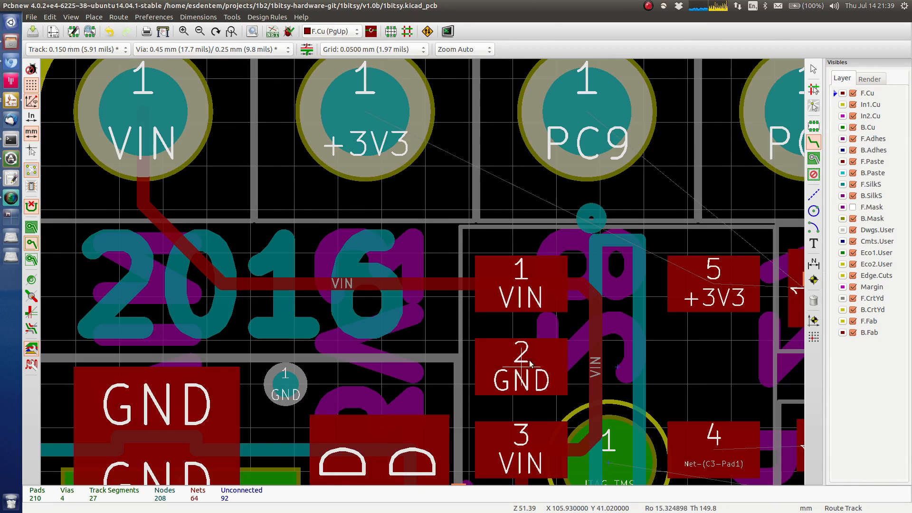
# Examine the regulator's output side, its neighbouring capacitors and the header pins above for the remaining connections
pyautogui.scroll(-1, 528, 365)
pyautogui.moveTo(594, 234); pyautogui.dragTo(379, 229, button='middle')
pyautogui.scroll(-1, 379, 230)
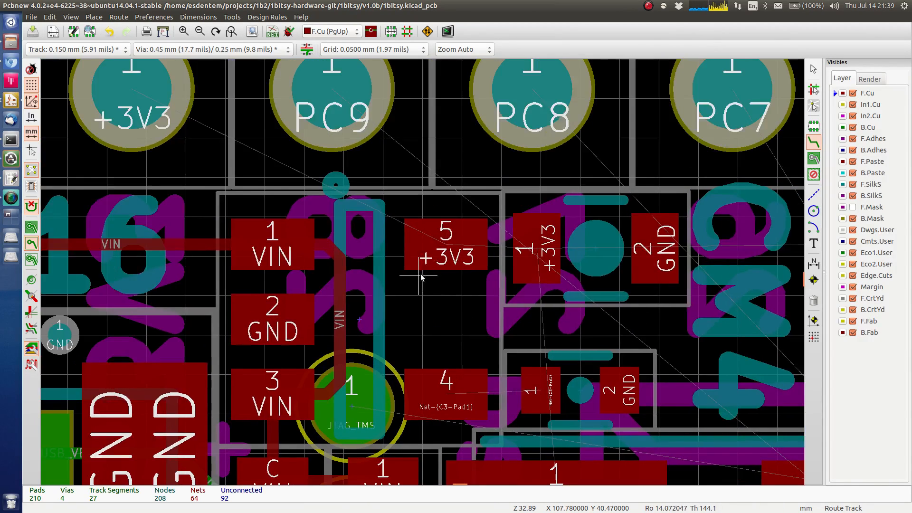
pyautogui.scroll(-1, 423, 278)
pyautogui.moveTo(423, 278); pyautogui.dragTo(285, 280, button='middle')
pyautogui.moveTo(196, 271); pyautogui.dragTo(268, 364, button='middle')
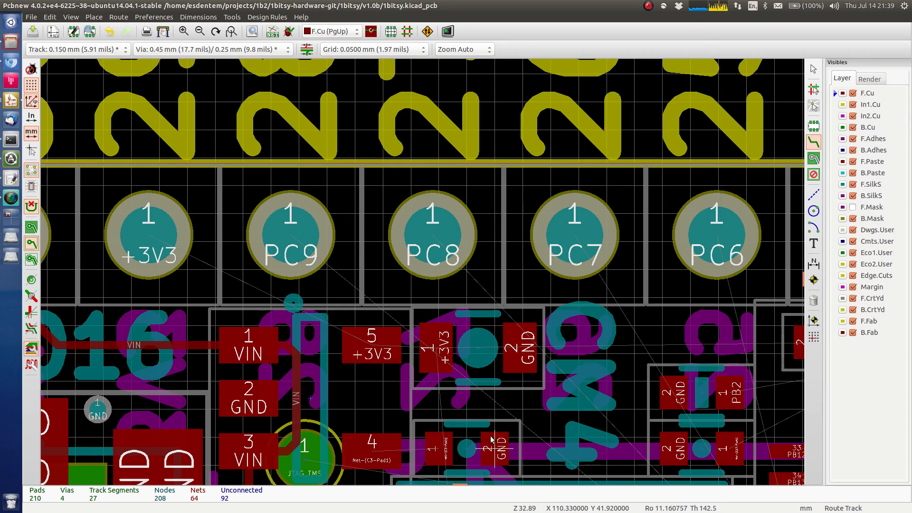
pyautogui.moveTo(444, 347); pyautogui.dragTo(223, 169, button='middle')
pyautogui.moveTo(141, 211); pyautogui.dragTo(321, 261, button='middle')
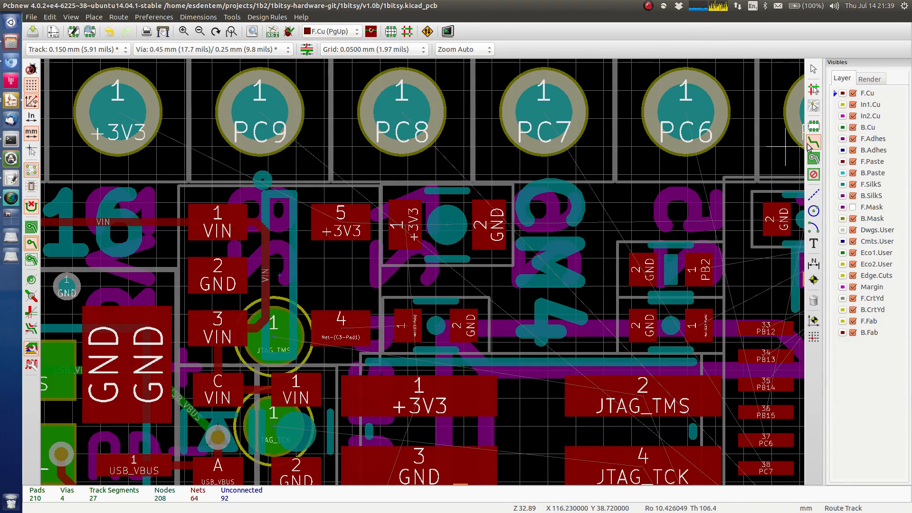
# Move the GND via footprint above the V1.0b text slightly up towards the USB connector's GND shield pads
pyautogui.click(813, 70)
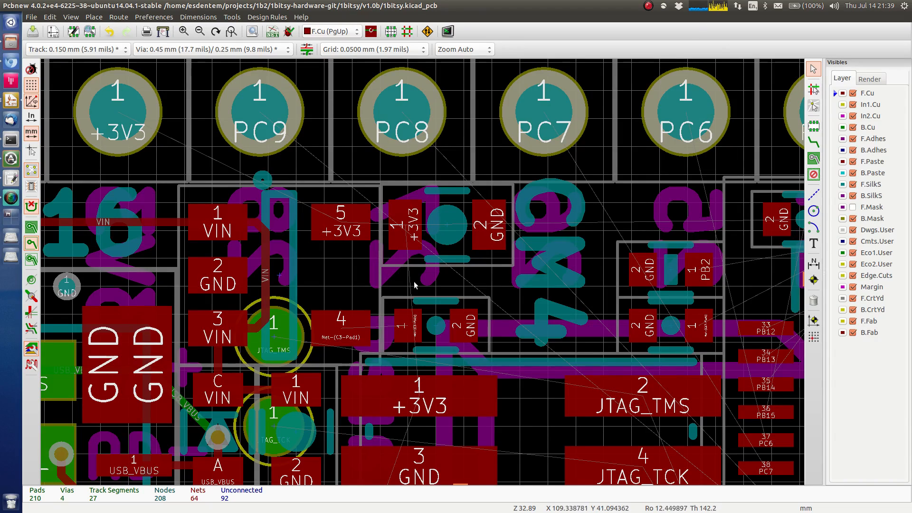
pyautogui.scroll(-1, 318, 288)
pyautogui.moveTo(434, 321); pyautogui.dragTo(368, 179, button='middle')
pyautogui.moveTo(252, 265); pyautogui.dragTo(368, 269, button='middle')
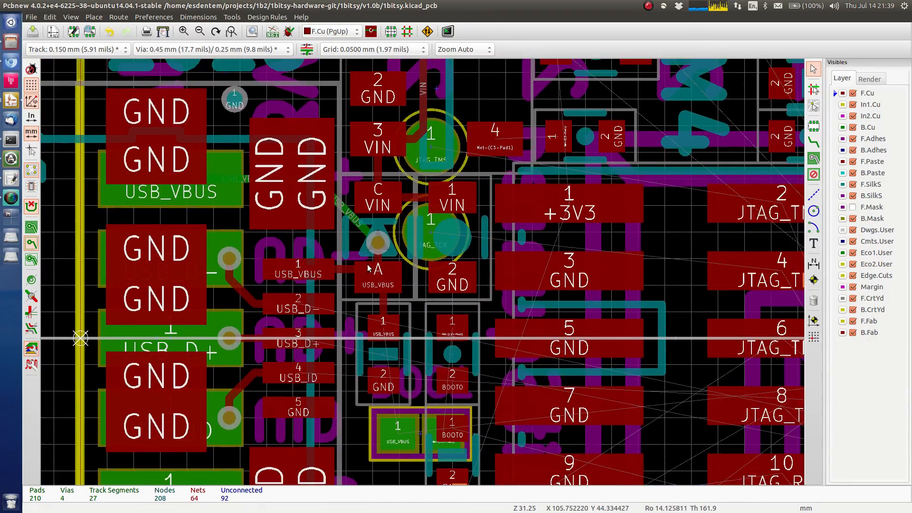
pyautogui.keyDown('shift'); pyautogui.scroll(-5, 182, 271); pyautogui.keyUp('shift')
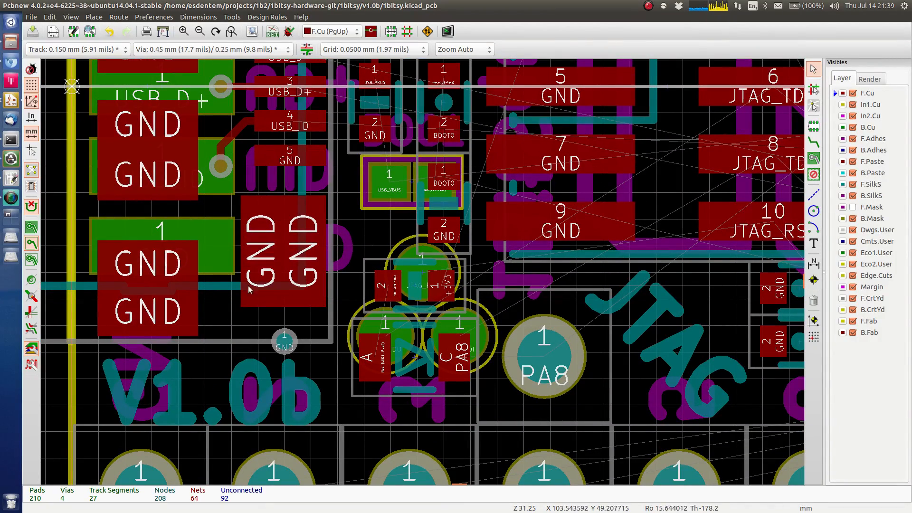
pyautogui.click(286, 347)
pyautogui.click(309, 375)
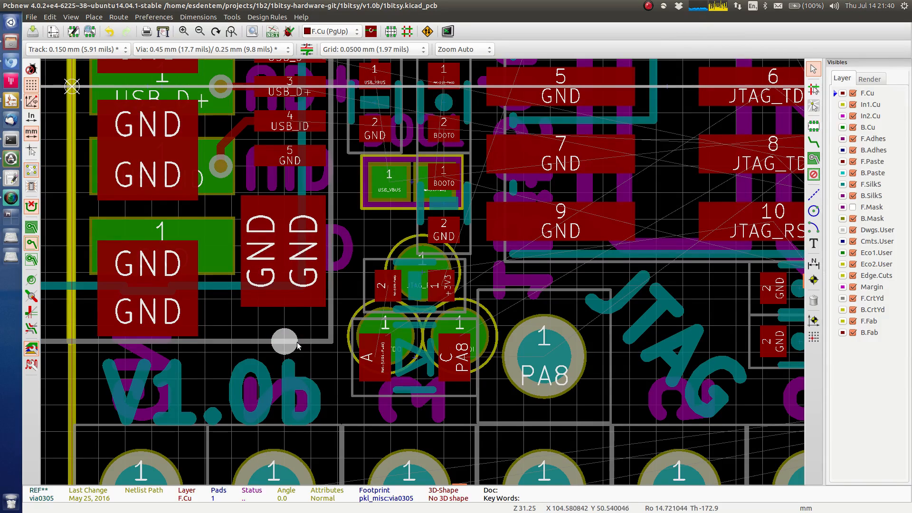
pyautogui.press('m')
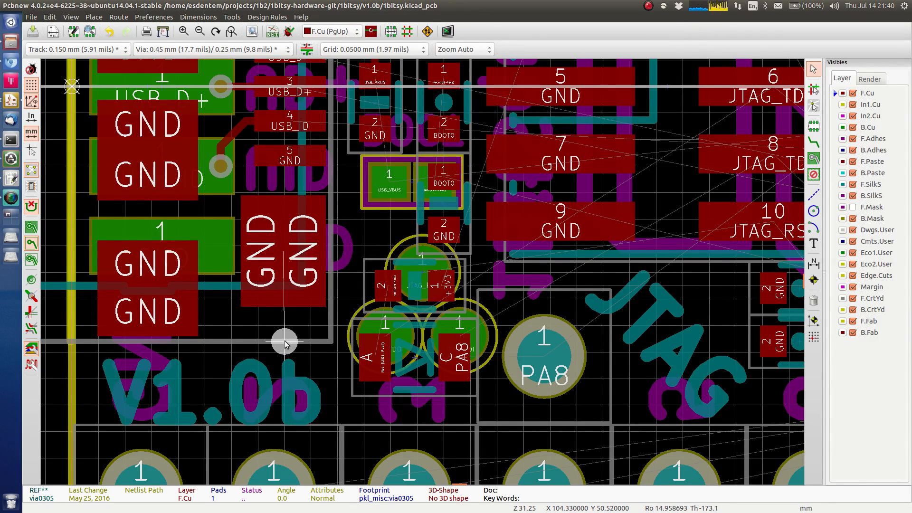
pyautogui.click(284, 338)
pyautogui.click(310, 337)
pyautogui.click(286, 336)
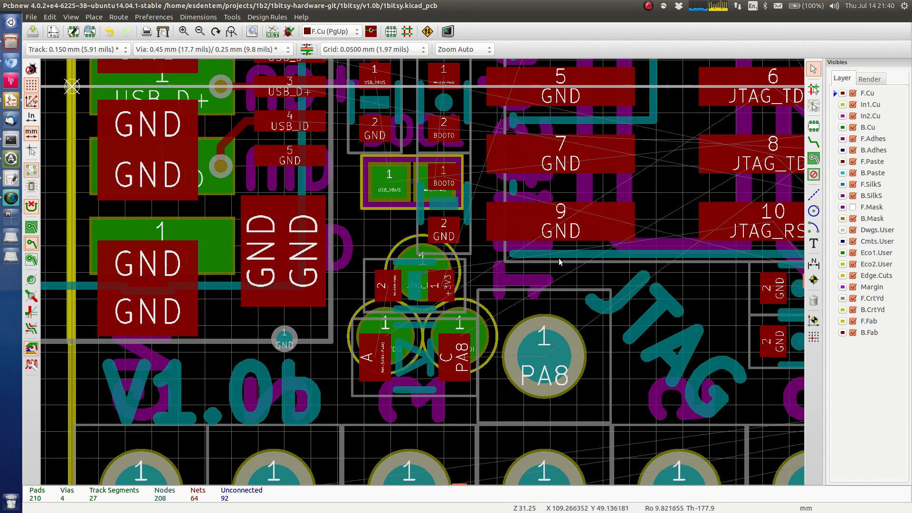
# Try to pick up resistor R1 beside the USB connector on the default canvas
pyautogui.moveTo(584, 193); pyautogui.dragTo(285, 339, button='middle')
pyautogui.moveTo(287, 261); pyautogui.dragTo(640, 293, button='middle')
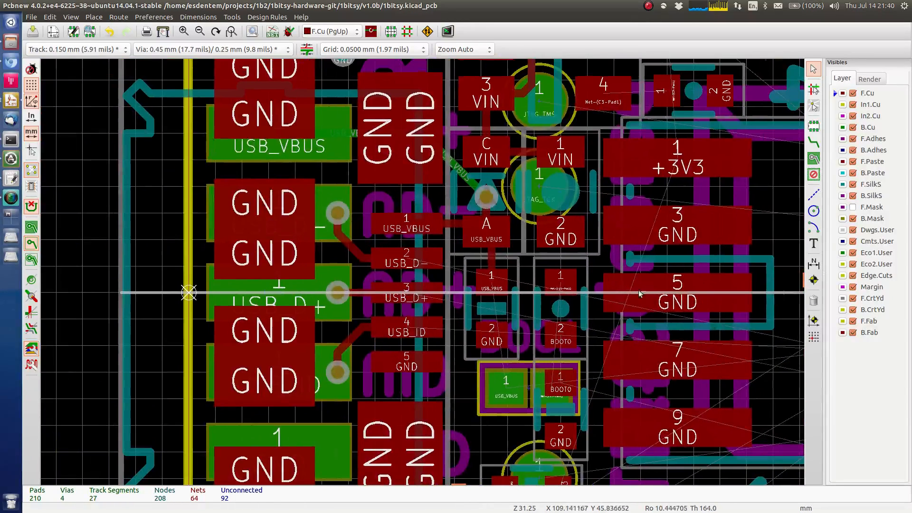
pyautogui.click(512, 275)
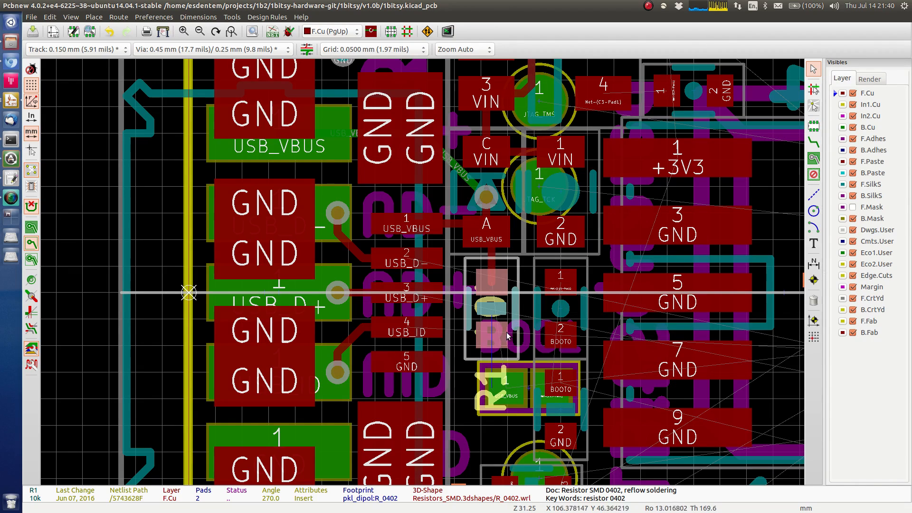
pyautogui.click(508, 292)
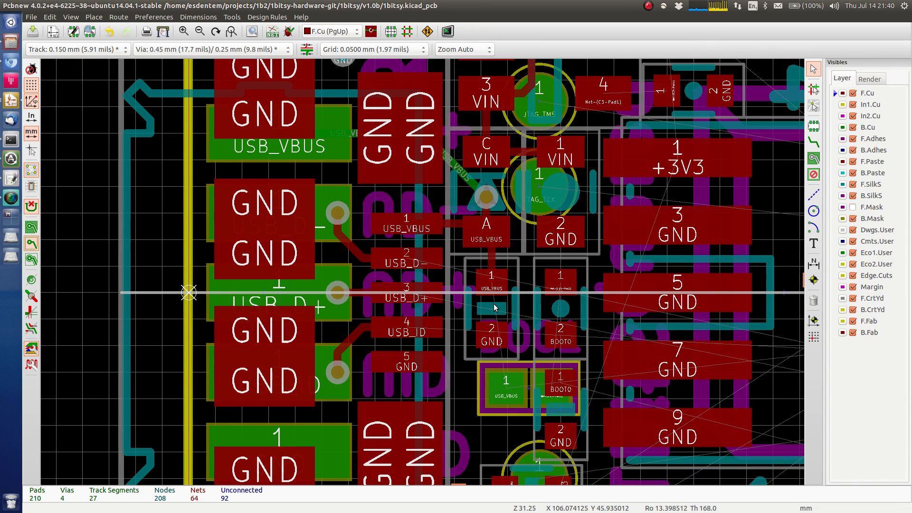
# Switch to the OpenGL canvas and try to shift resistor R1 downward with its USB_VBUS track attached
pyautogui.press('F11')
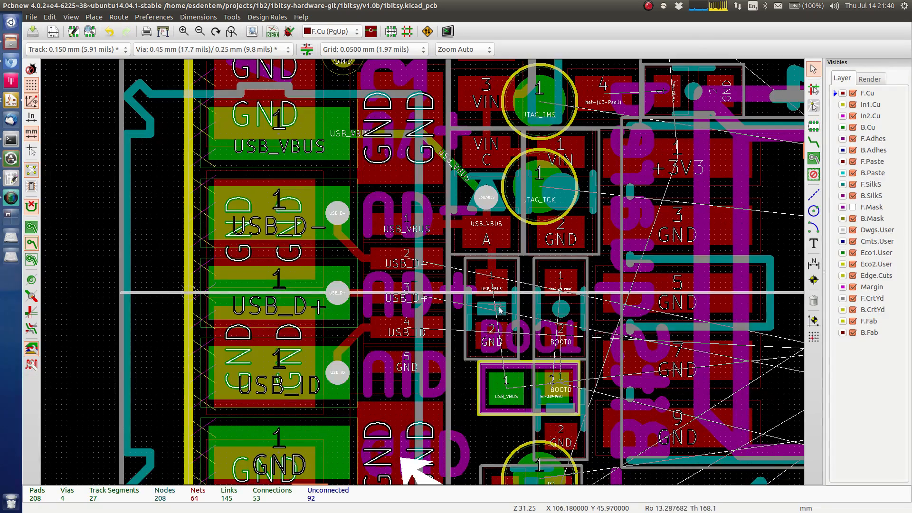
pyautogui.click(492, 311)
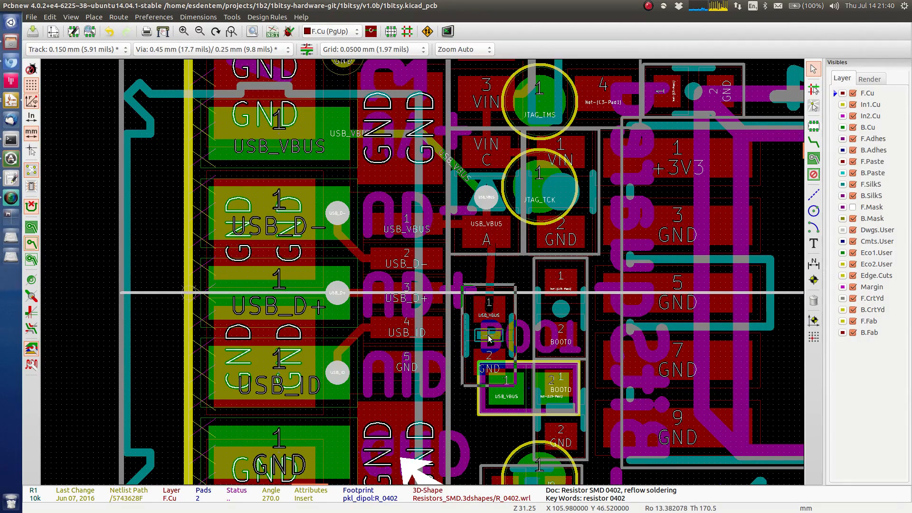
pyautogui.click(483, 313)
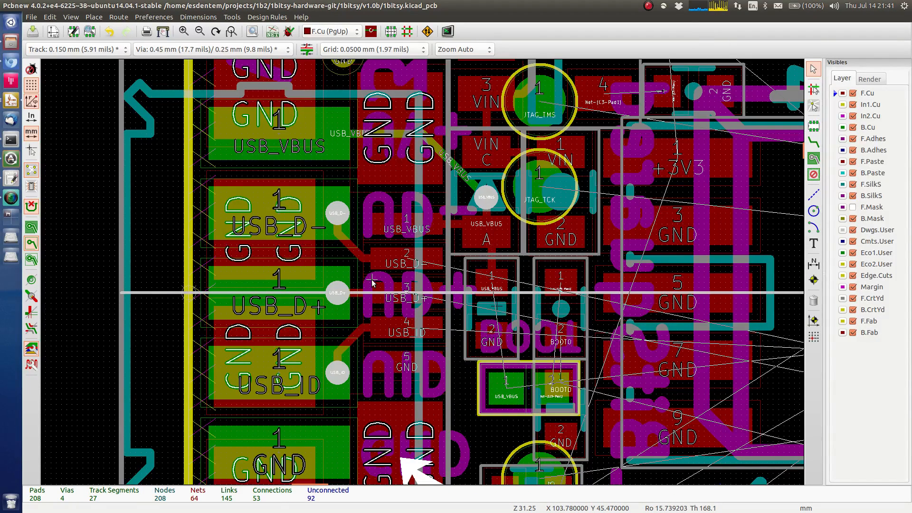
# Switch the board view back to the default canvas
pyautogui.hotkey('alt', 'f')
pyautogui.press('Escape')
pyautogui.press('F9')
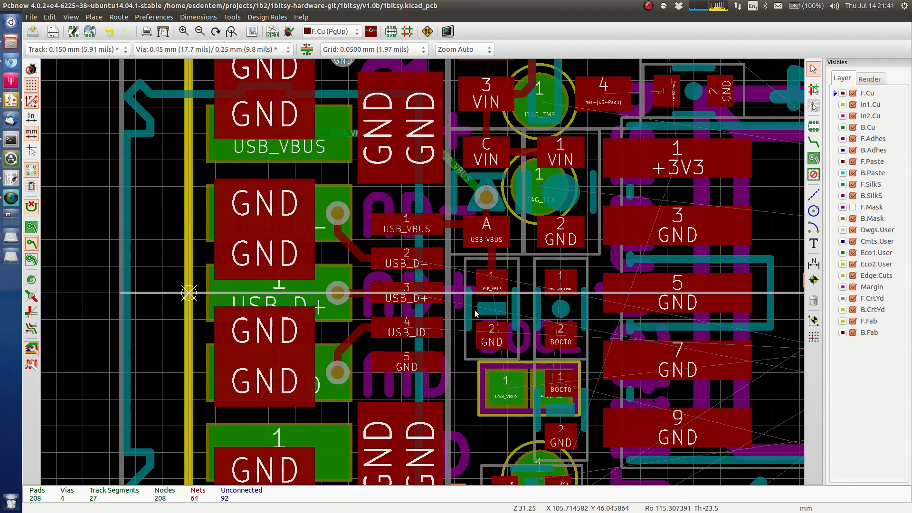
# Try to route USB_ID on front copper from USB connector pad 4 around GND pad 5 and past the BOOT0 pad
pyautogui.moveTo(636, 254); pyautogui.dragTo(519, 249, button='middle')
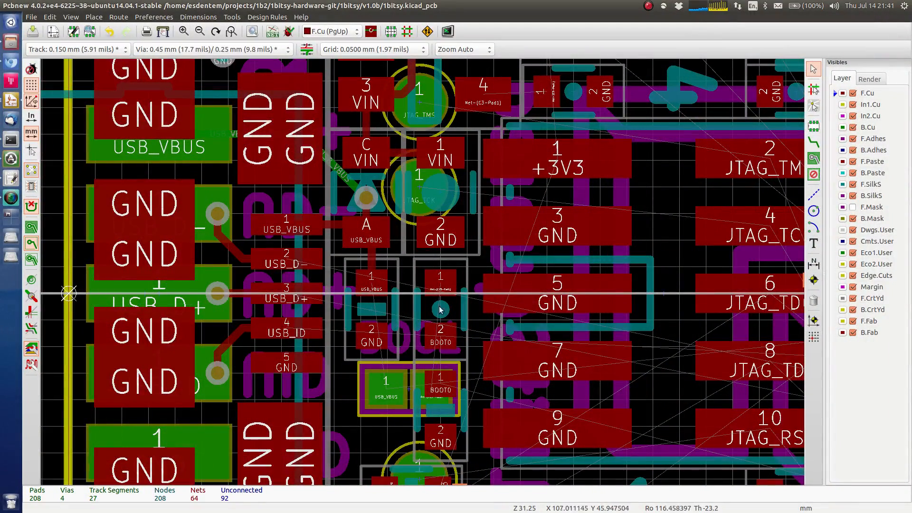
pyautogui.moveTo(590, 265); pyautogui.dragTo(323, 269, button='middle')
pyautogui.scroll(-2, 390, 272)
pyautogui.moveTo(616, 264); pyautogui.dragTo(370, 259, button='middle')
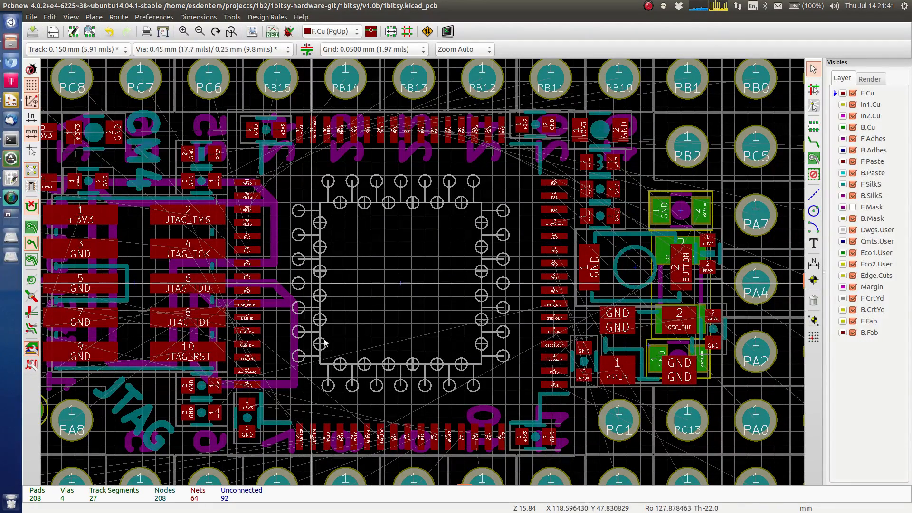
pyautogui.moveTo(161, 302); pyautogui.dragTo(495, 293, button='middle')
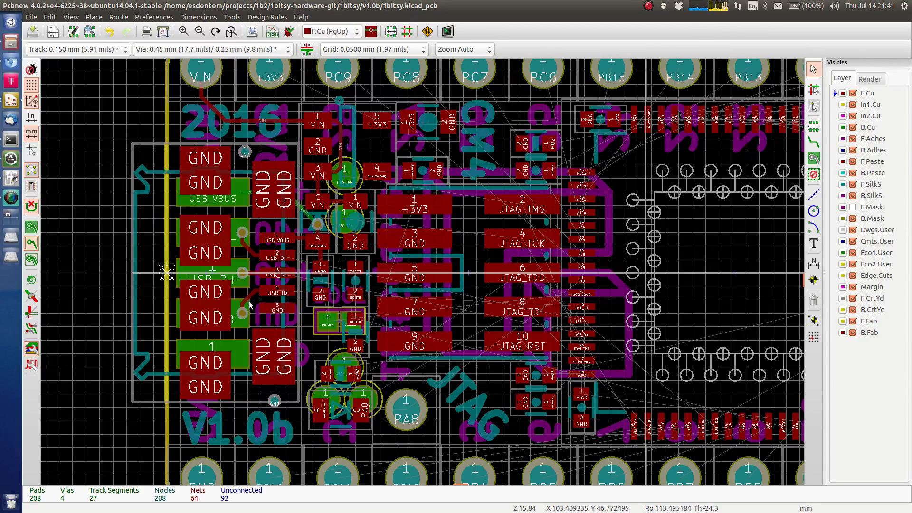
pyautogui.scroll(3, 250, 305)
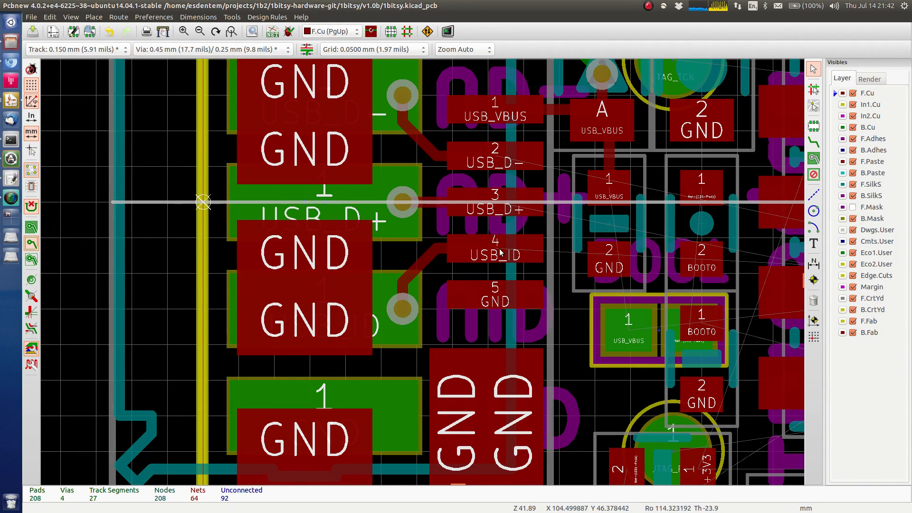
pyautogui.press('x')
pyautogui.click(499, 252)
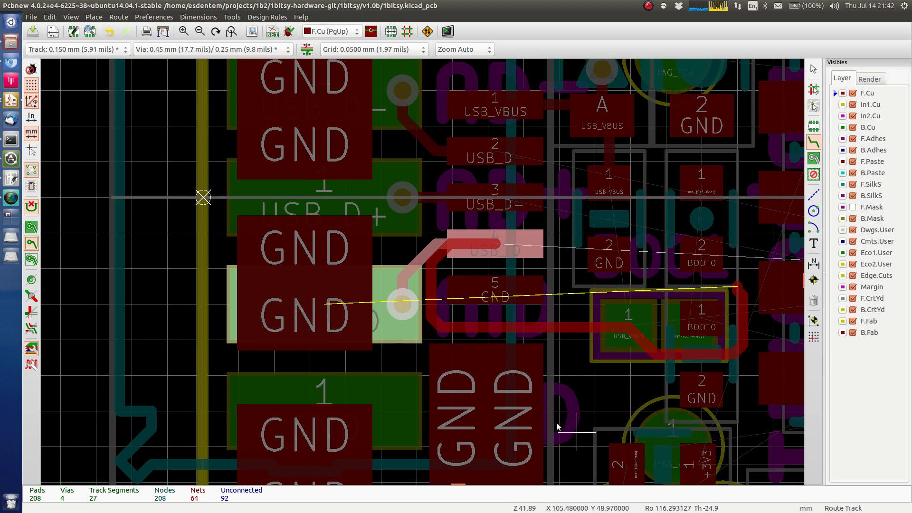
pyautogui.press('Escape')
pyautogui.press('Escape')
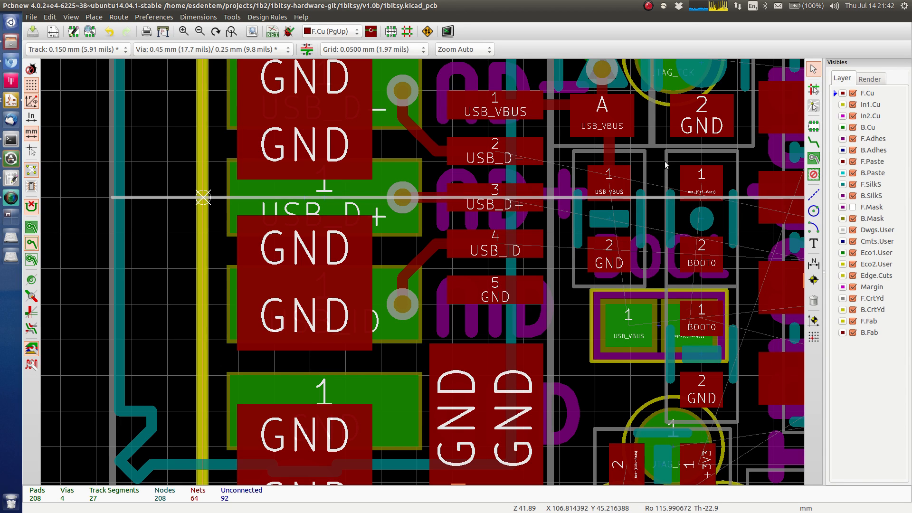
# Route +3V3 on front copper from regulator pad 5 to pad 1 of the adjacent capacitor
pyautogui.moveTo(659, 150); pyautogui.dragTo(451, 265, button='middle')
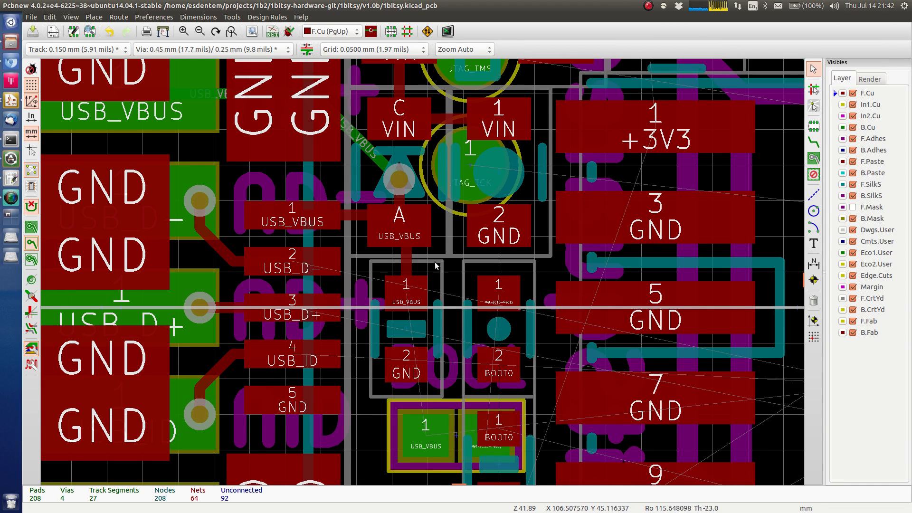
pyautogui.moveTo(584, 224); pyautogui.dragTo(466, 402, button='middle')
pyautogui.moveTo(280, 275); pyautogui.dragTo(147, 392, button='middle')
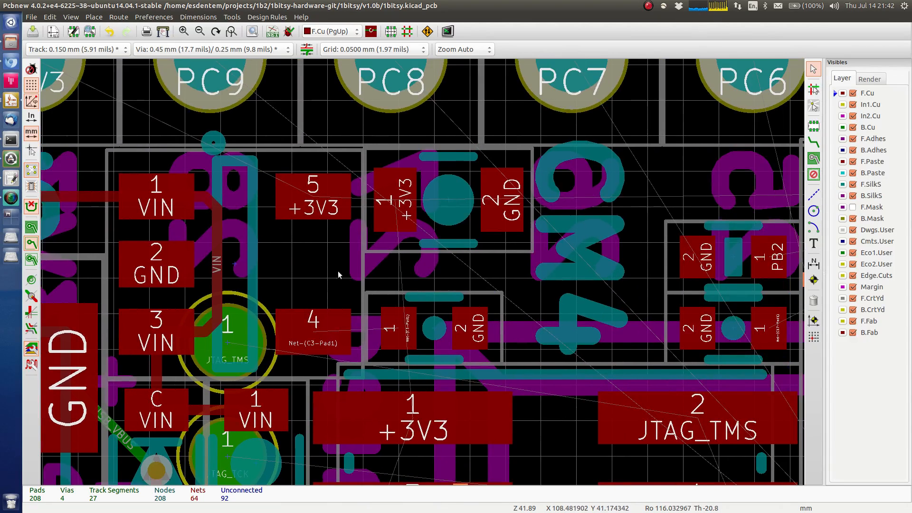
pyautogui.moveTo(258, 248); pyautogui.dragTo(282, 295, button='middle')
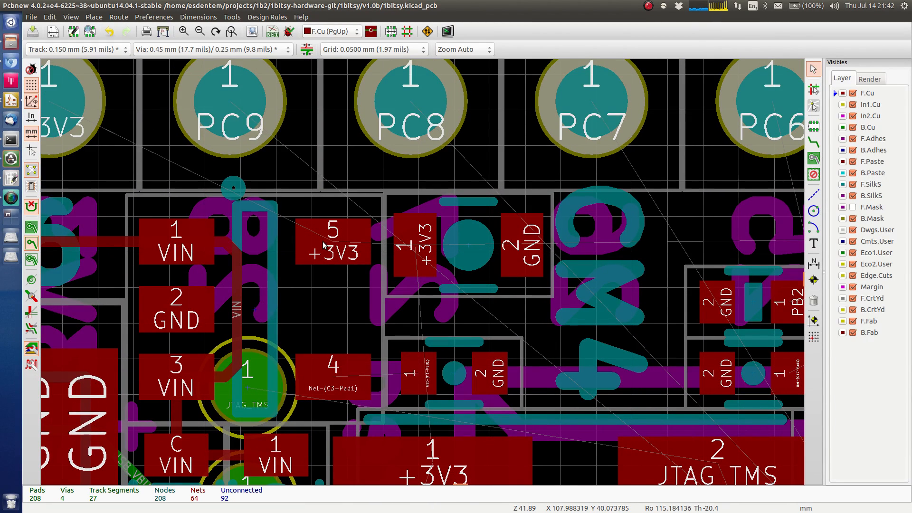
pyautogui.press('x')
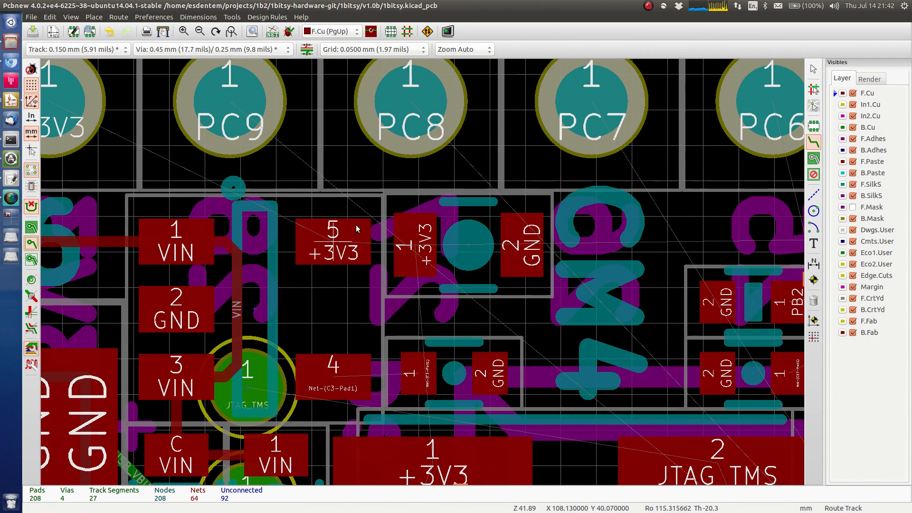
pyautogui.click(328, 247)
pyautogui.click(413, 241)
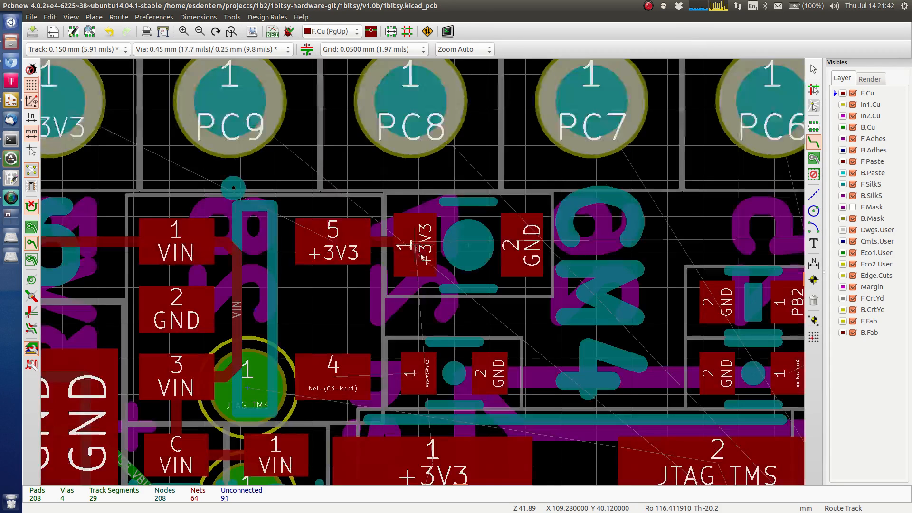
# Route +3V3 from regulator pad 5 down to a via at X 108.13, Y 40.97, and end the track there
pyautogui.click(338, 242)
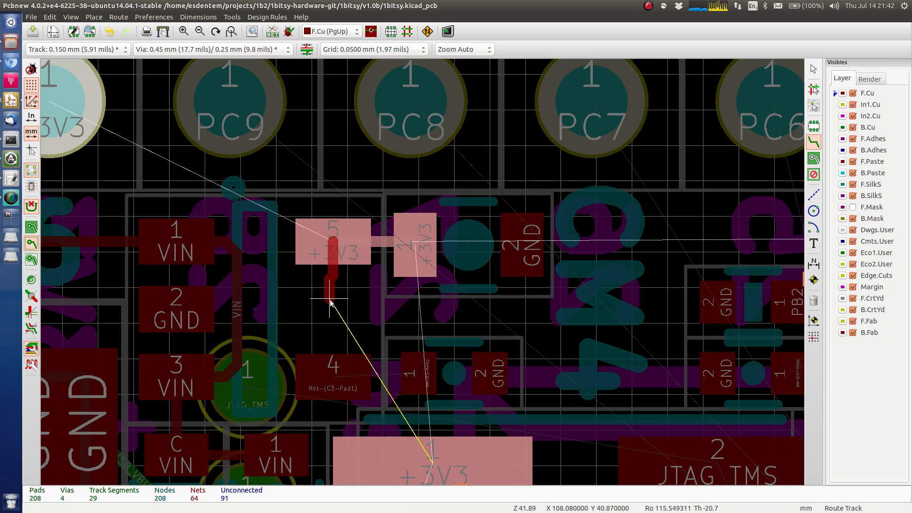
pyautogui.press('v')
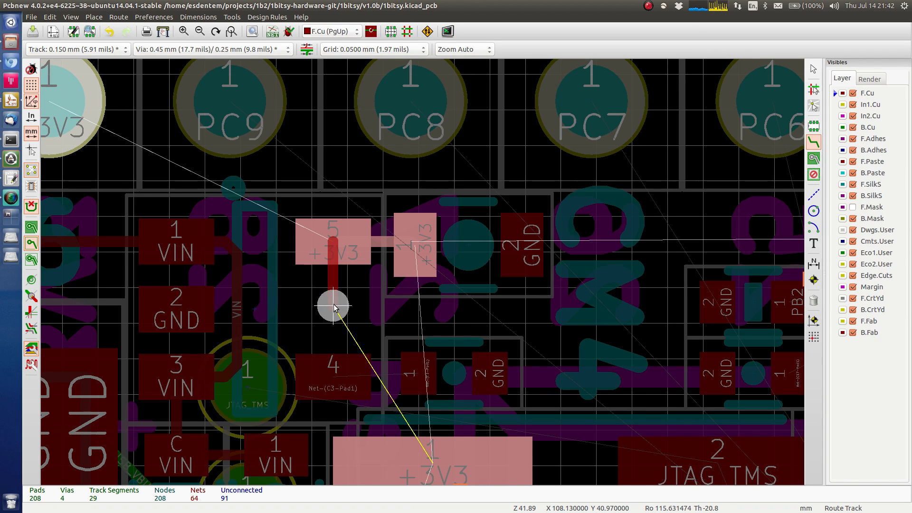
pyautogui.click(332, 306)
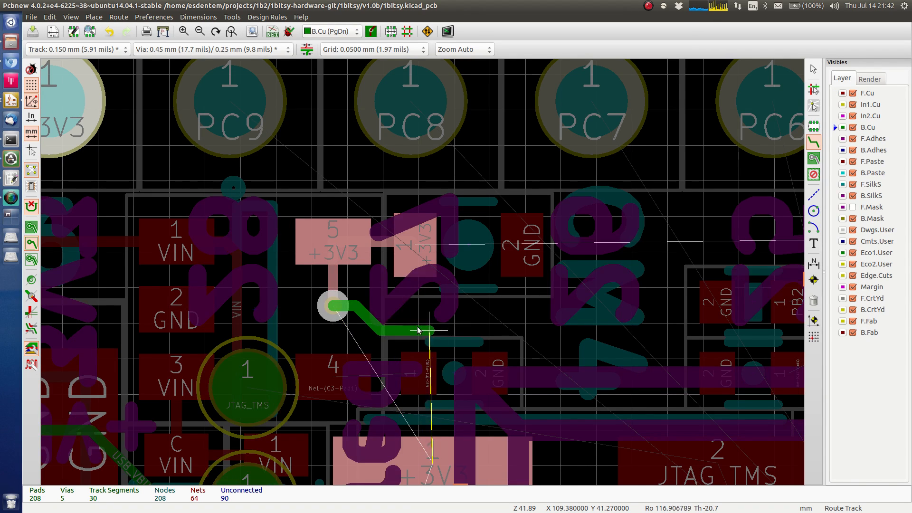
pyautogui.press('Escape')
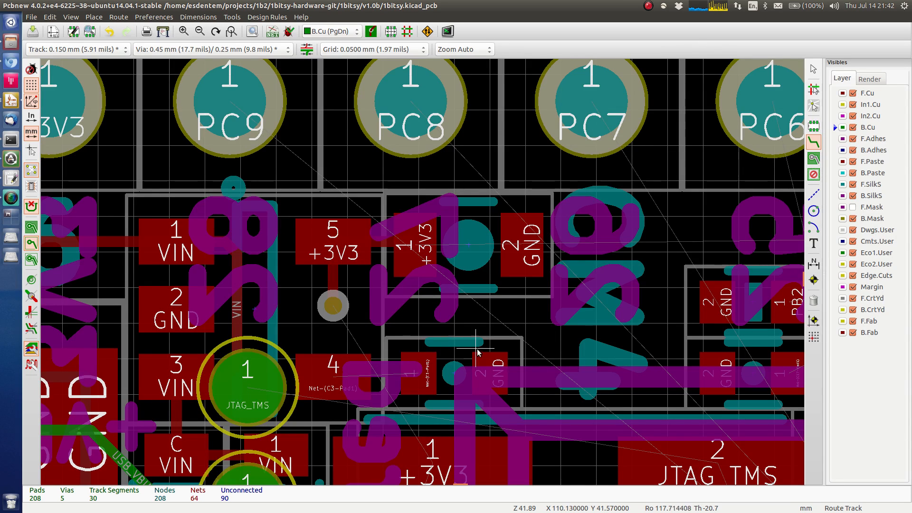
# Route Net-(C3-Pad1) on front copper from pad 1 of capacitor C3 to regulator pad 4
pyautogui.click(420, 374)
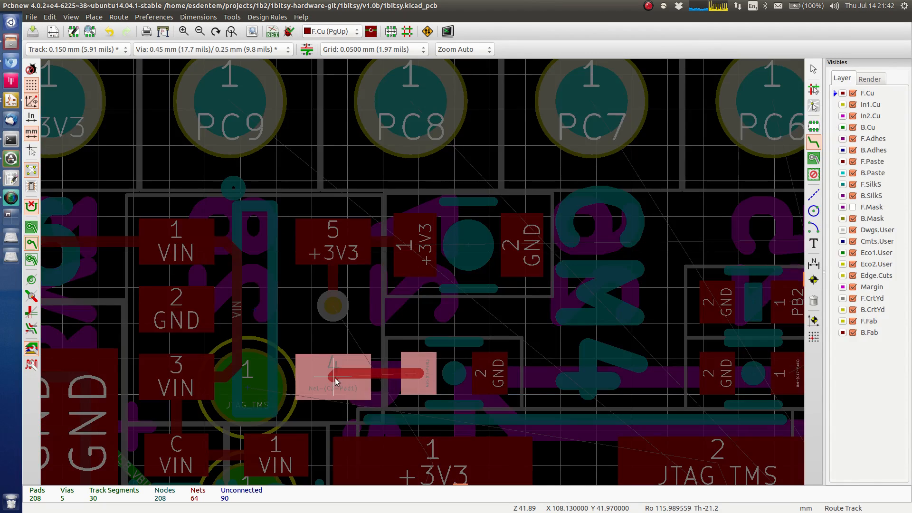
pyautogui.click(335, 381)
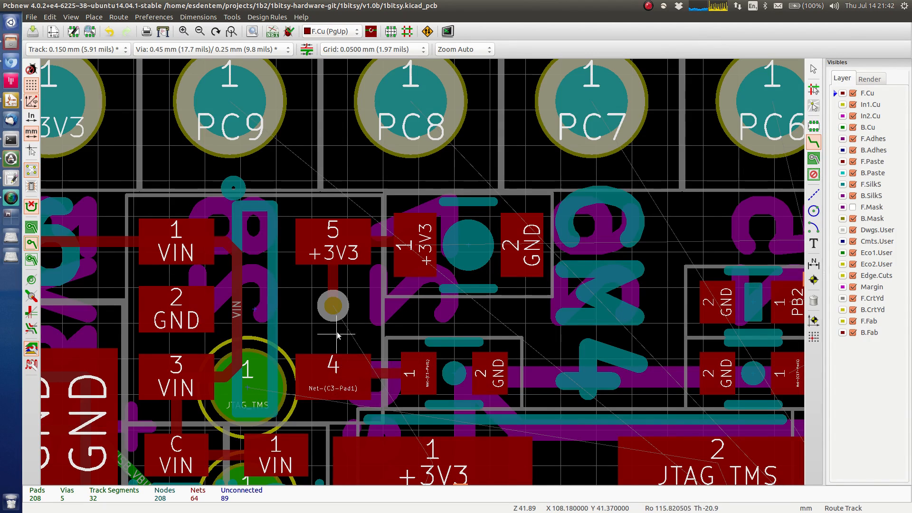
# Route BOOT0 on front copper from pad 2 of the Net-(C15-Pad1) component straight down to the BOOT0 pad 1 below it
pyautogui.moveTo(344, 411); pyautogui.dragTo(347, 260, button='middle')
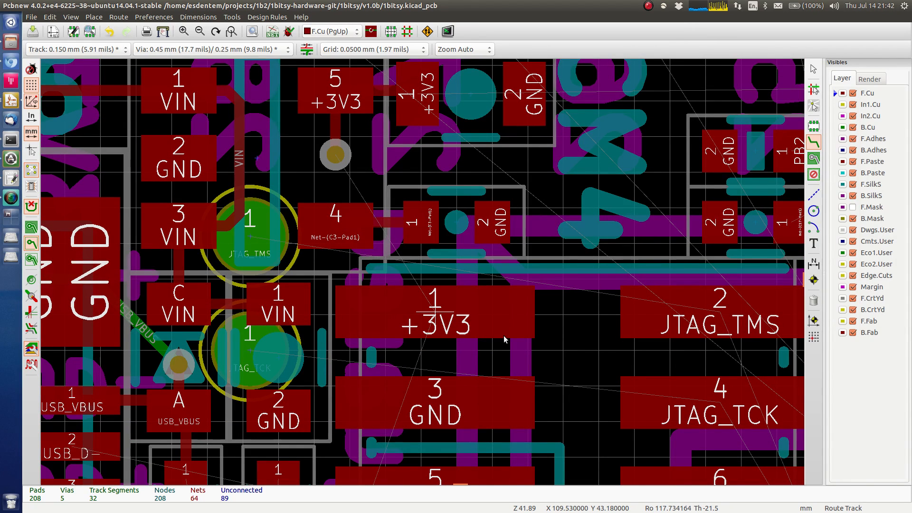
pyautogui.scroll(-1, 215, 294)
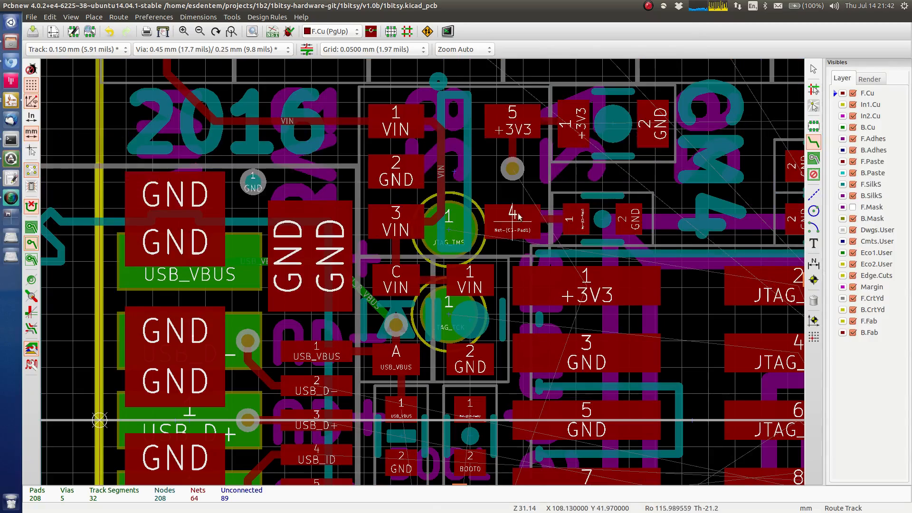
pyautogui.moveTo(518, 216); pyautogui.dragTo(369, 250, button='middle')
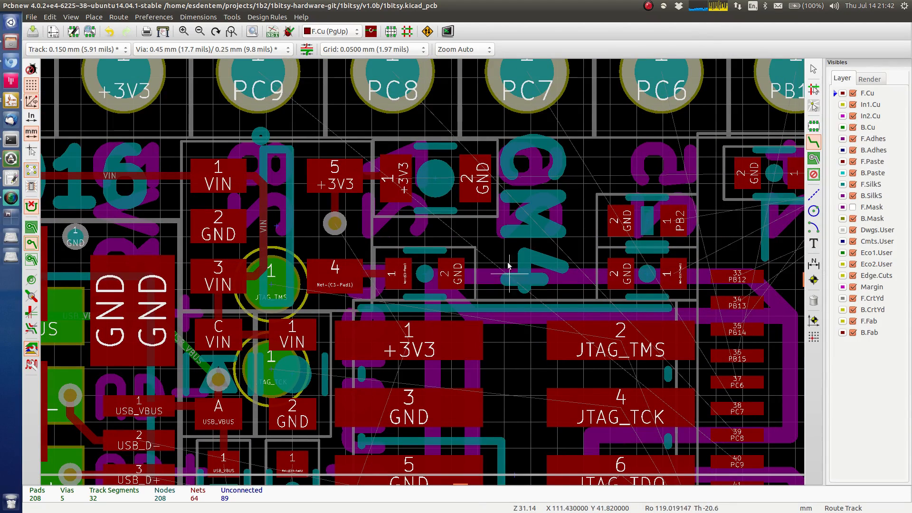
pyautogui.moveTo(341, 421); pyautogui.dragTo(289, 327, button='middle')
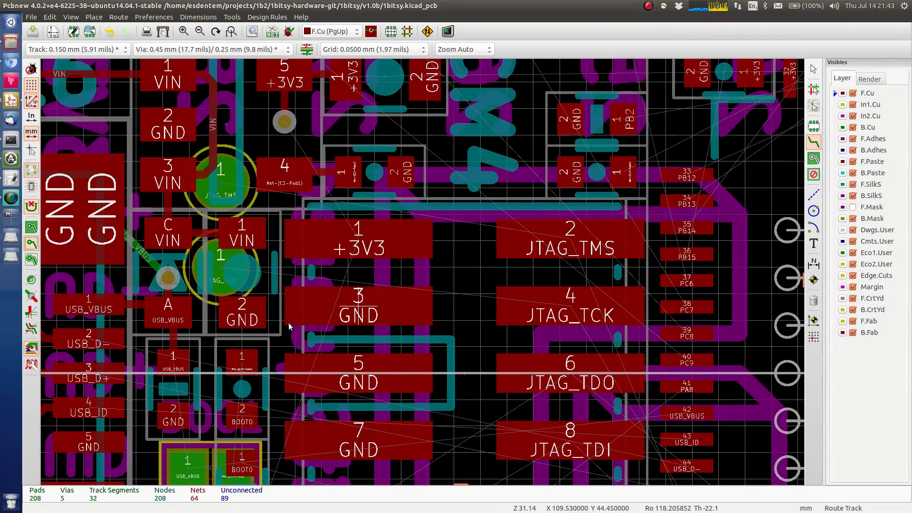
pyautogui.moveTo(335, 349); pyautogui.dragTo(344, 233, button='middle')
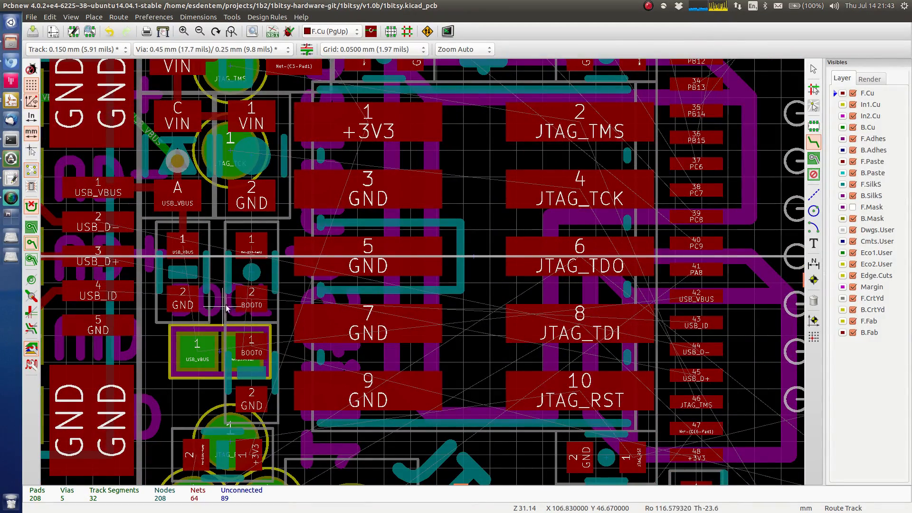
pyautogui.click(251, 302)
pyautogui.click(252, 352)
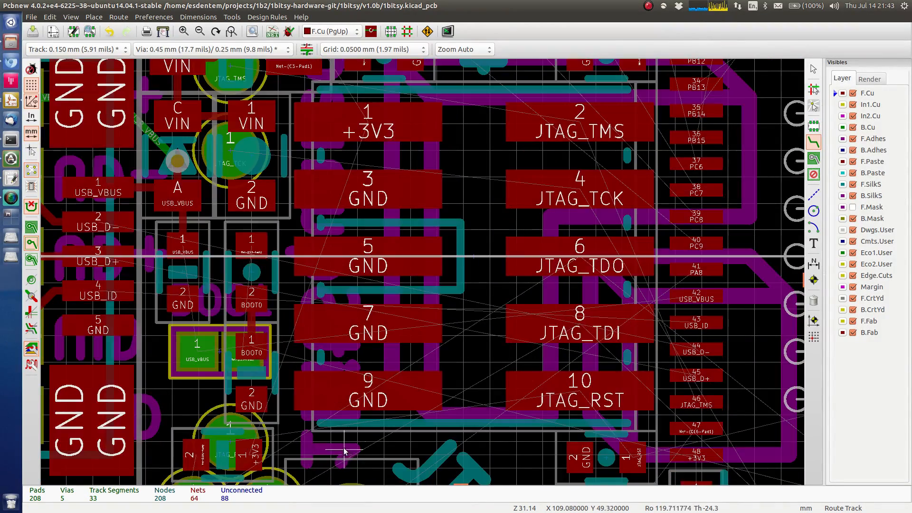
# Try to route USB_VBUS on back copper from pad 1 of the BOOT jumper up to the existing USB_VBUS via
pyautogui.moveTo(368, 391); pyautogui.dragTo(300, 314, button='middle')
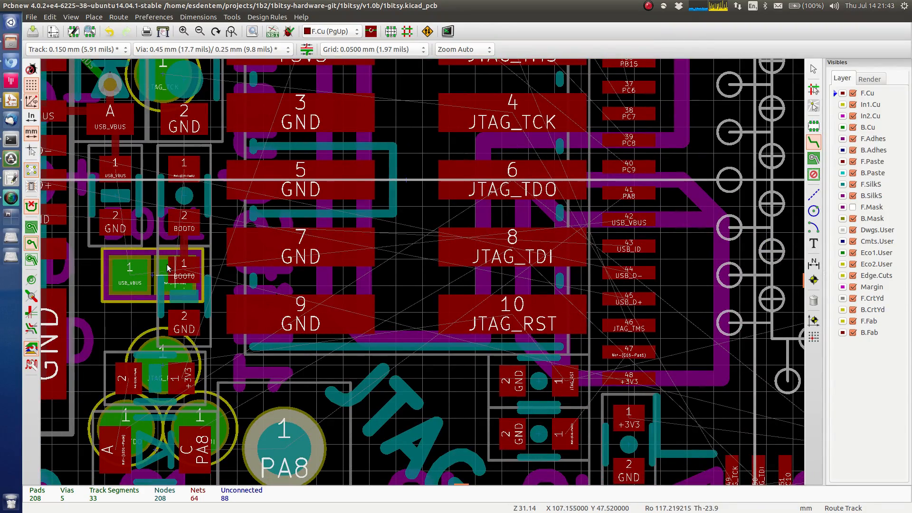
pyautogui.scroll(2, 158, 160)
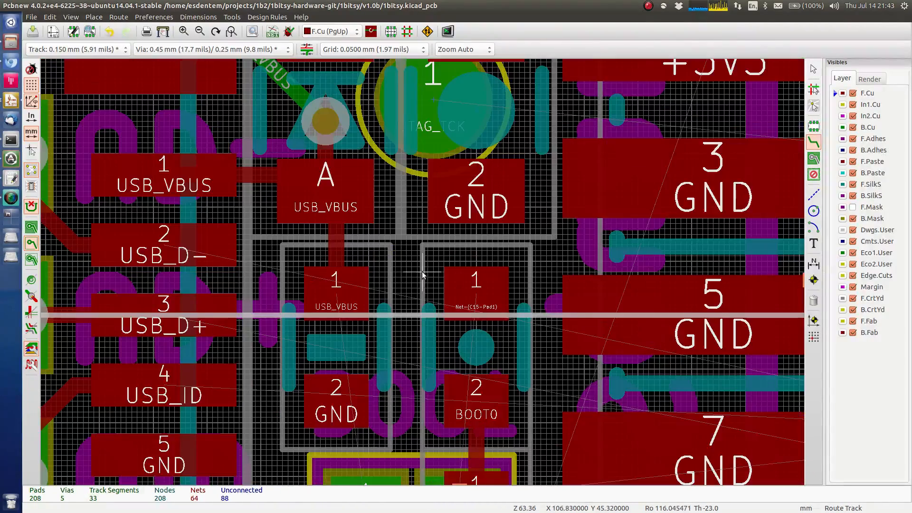
pyautogui.moveTo(516, 288); pyautogui.dragTo(403, 202, button='middle')
pyautogui.moveTo(360, 411); pyautogui.dragTo(353, 273, button='middle')
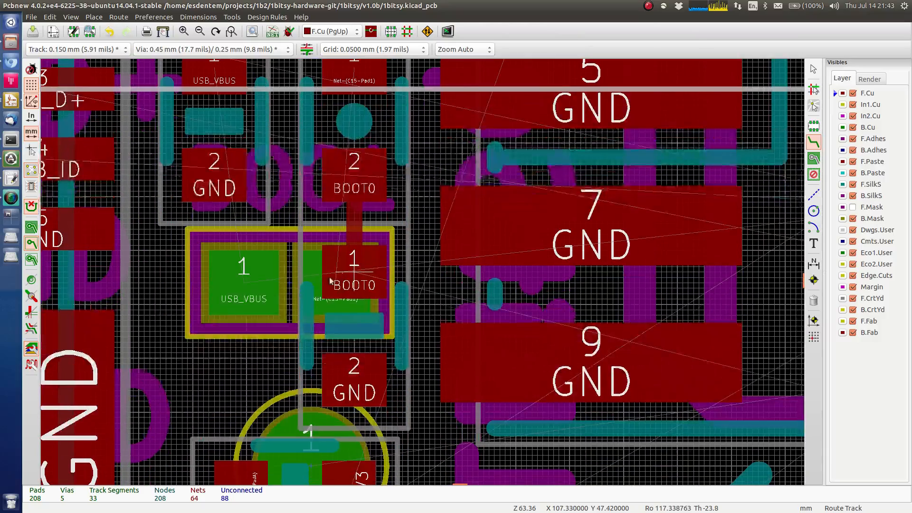
pyautogui.click(247, 288)
pyautogui.moveTo(228, 164); pyautogui.dragTo(220, 433, button='middle')
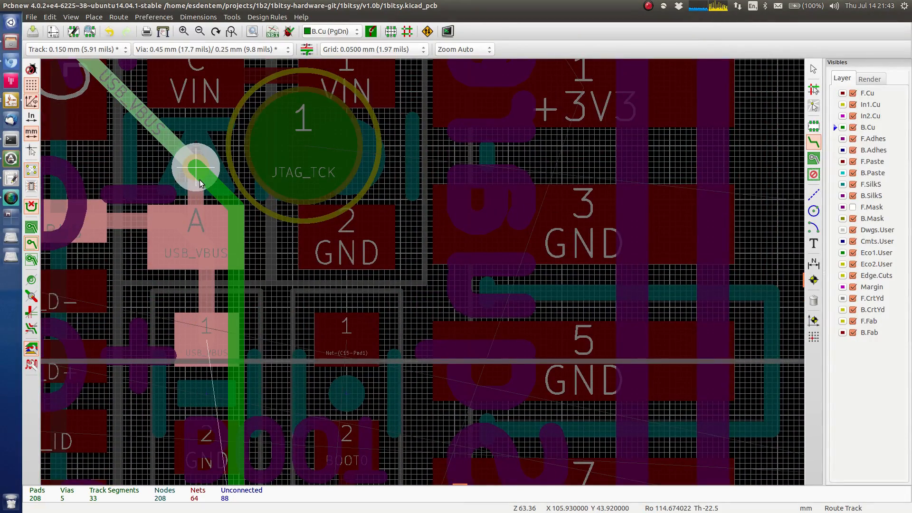
pyautogui.press('Escape')
pyautogui.press('Escape')
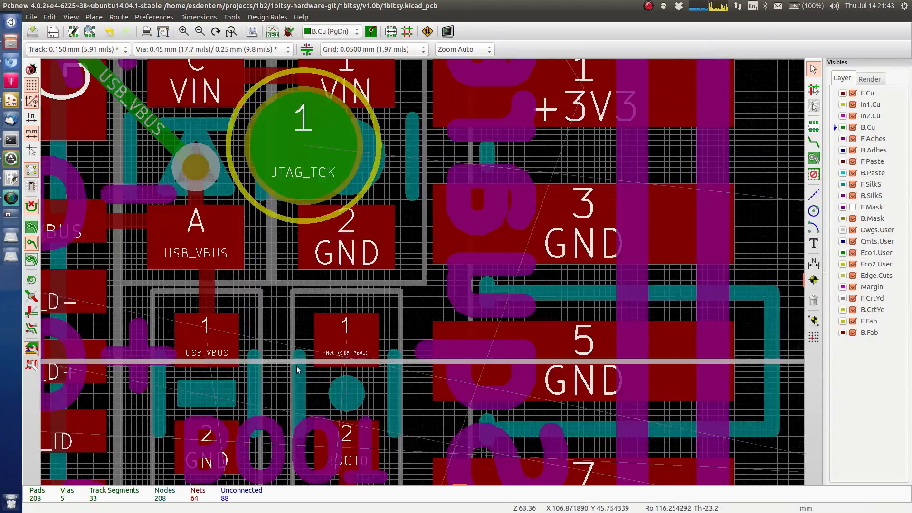
# Examine the area between the USB connector, the JTAG header and the microcontroller's USB pins for possible track paths
pyautogui.scroll(-2, 296, 366)
pyautogui.moveTo(436, 246); pyautogui.dragTo(350, 179, button='middle')
pyautogui.moveTo(218, 207); pyautogui.dragTo(347, 271, button='middle')
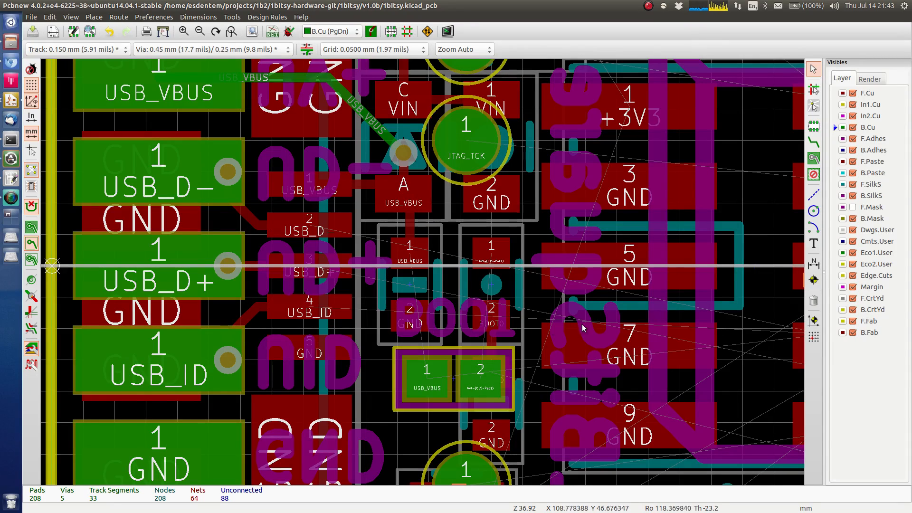
pyautogui.scroll(-2, 591, 303)
pyautogui.scroll(1, 460, 275)
pyautogui.moveTo(461, 233); pyautogui.dragTo(252, 208, button='middle')
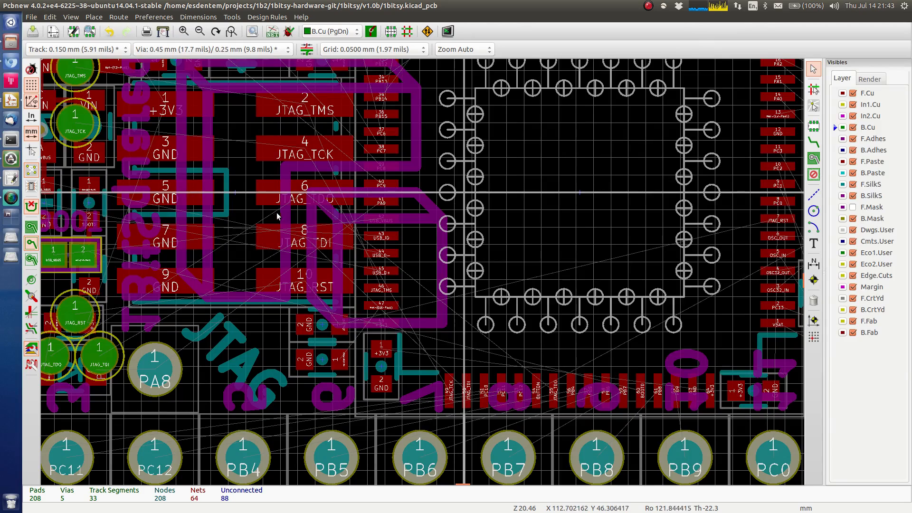
pyautogui.moveTo(198, 275); pyautogui.dragTo(401, 244, button='middle')
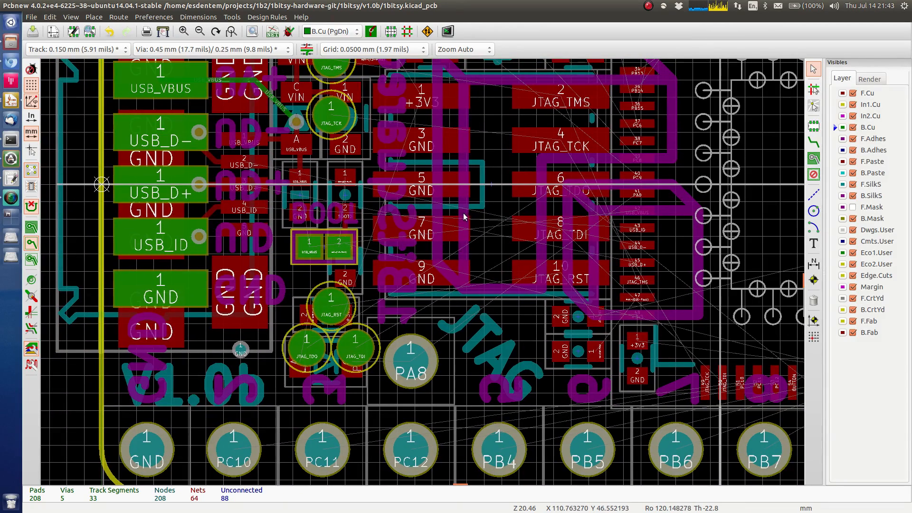
pyautogui.moveTo(327, 281); pyautogui.dragTo(221, 270, button='middle')
pyautogui.moveTo(231, 180); pyautogui.dragTo(300, 284, button='middle')
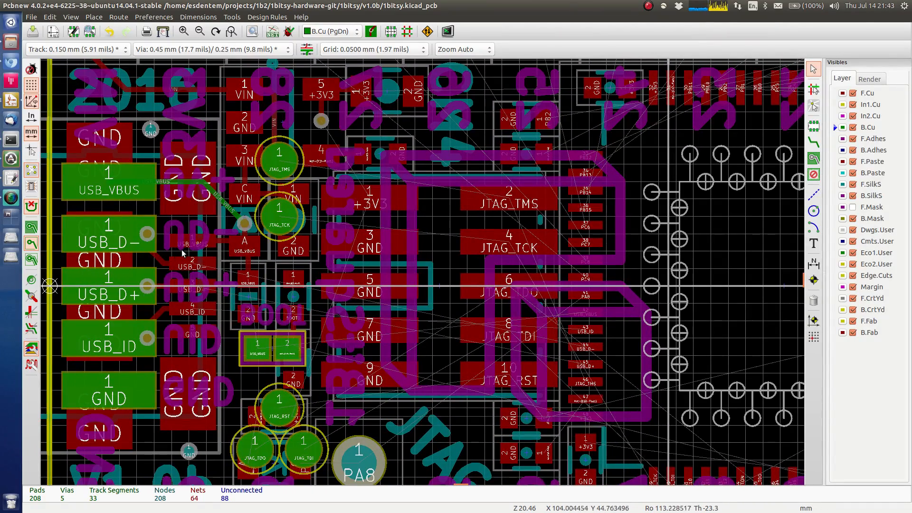
# Route USB_D+ on back copper from its connector-side via to a via at X 118.43, Y 47.97, and on front copper to microcontroller pad 45
pyautogui.press('x')
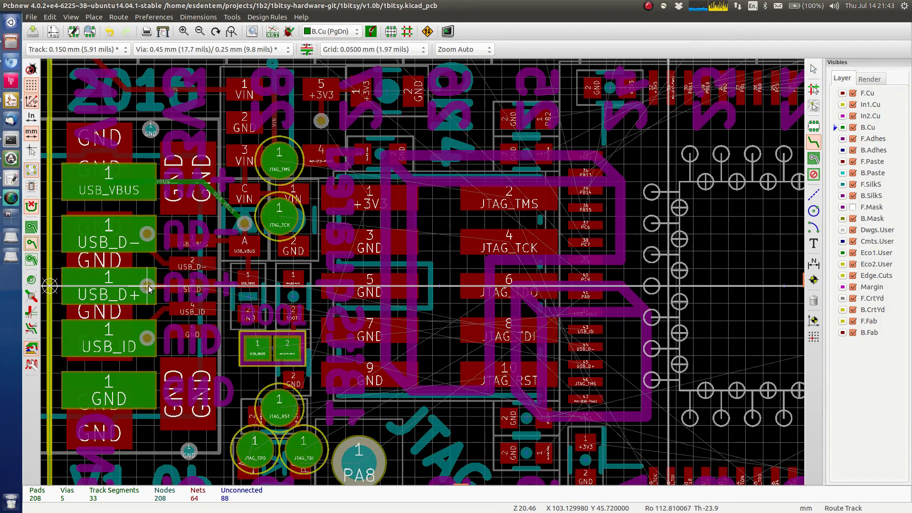
pyautogui.click(148, 288)
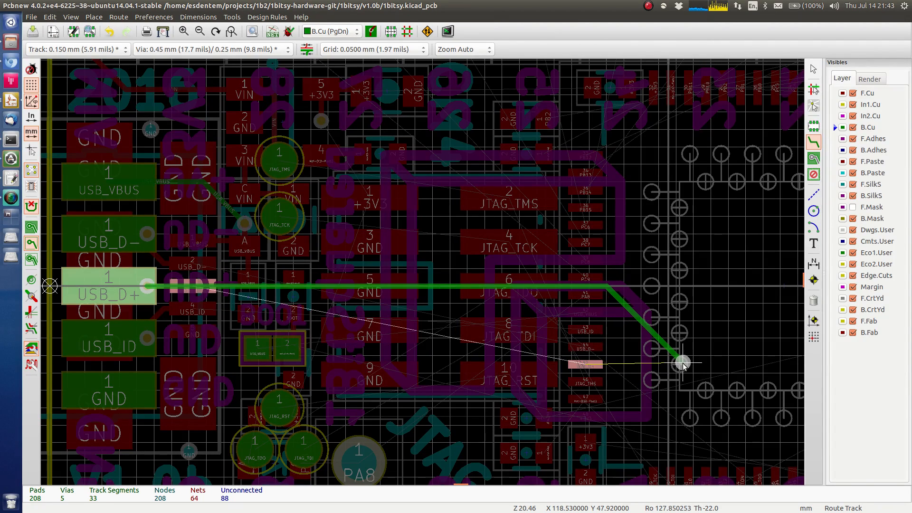
pyautogui.scroll(1, 680, 366)
pyautogui.scroll(1, 422, 272)
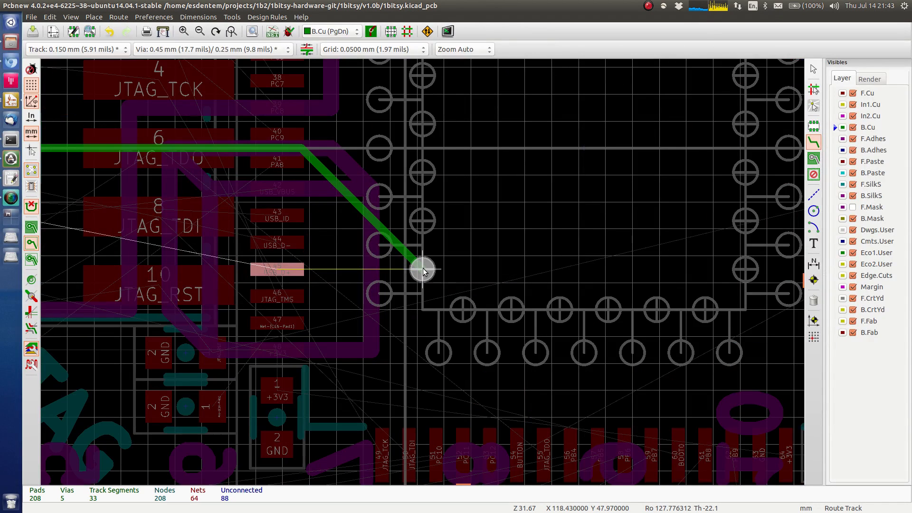
pyautogui.press('v')
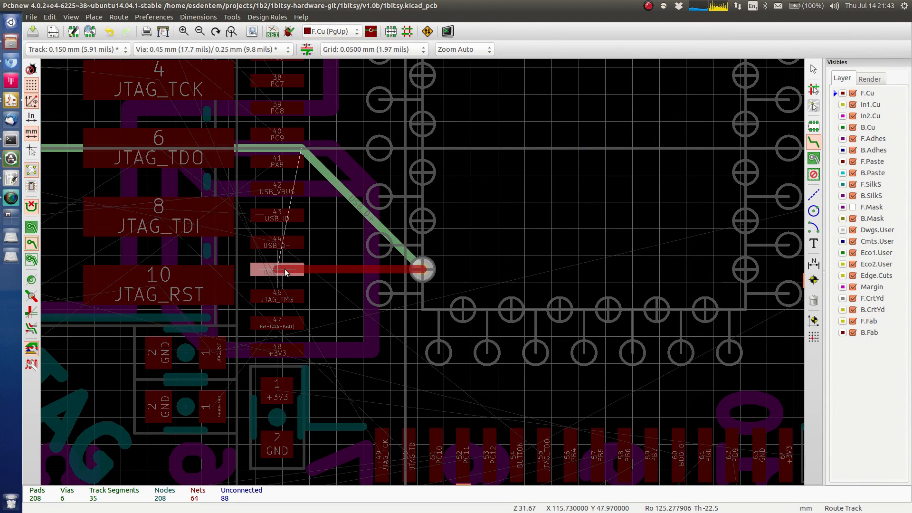
pyautogui.click(288, 271)
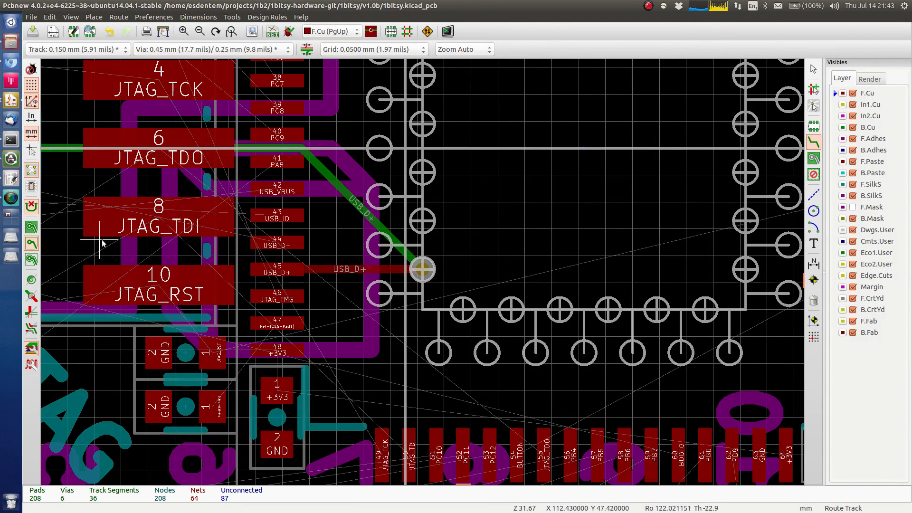
pyautogui.scroll(-1, 80, 261)
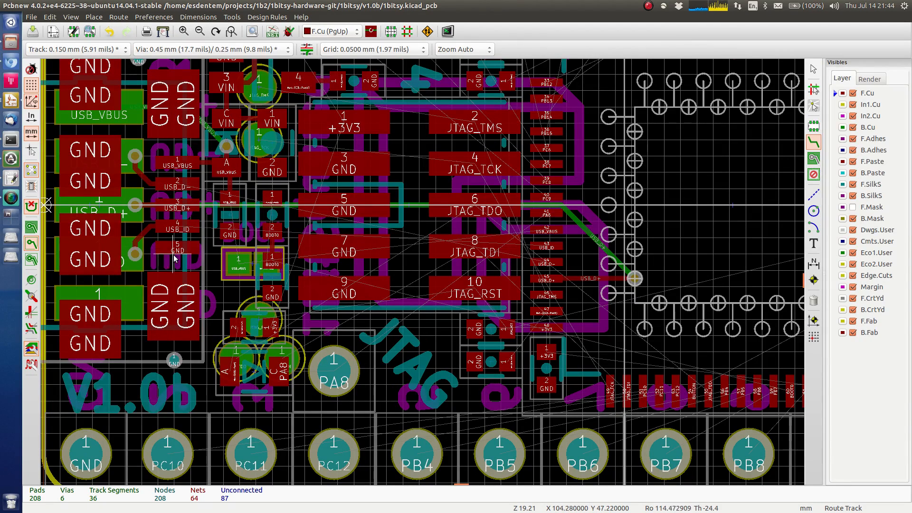
pyautogui.click(135, 254)
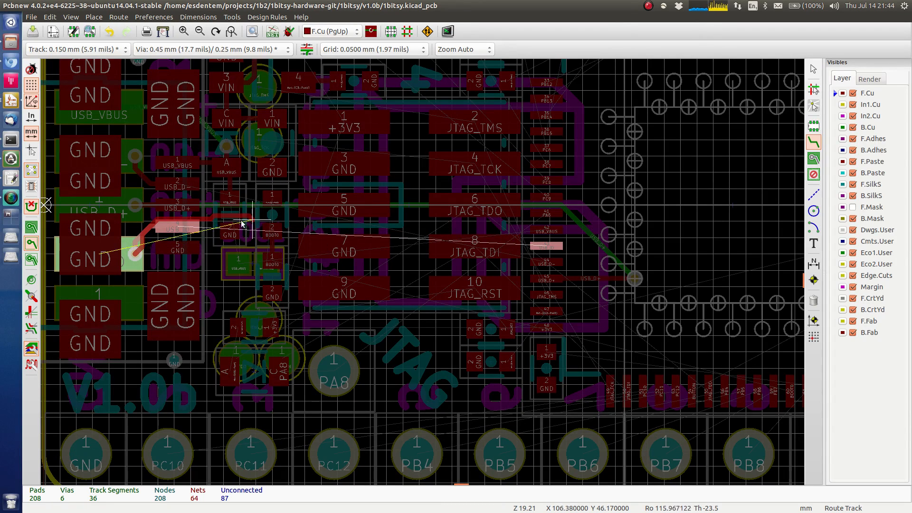
pyautogui.press('Escape')
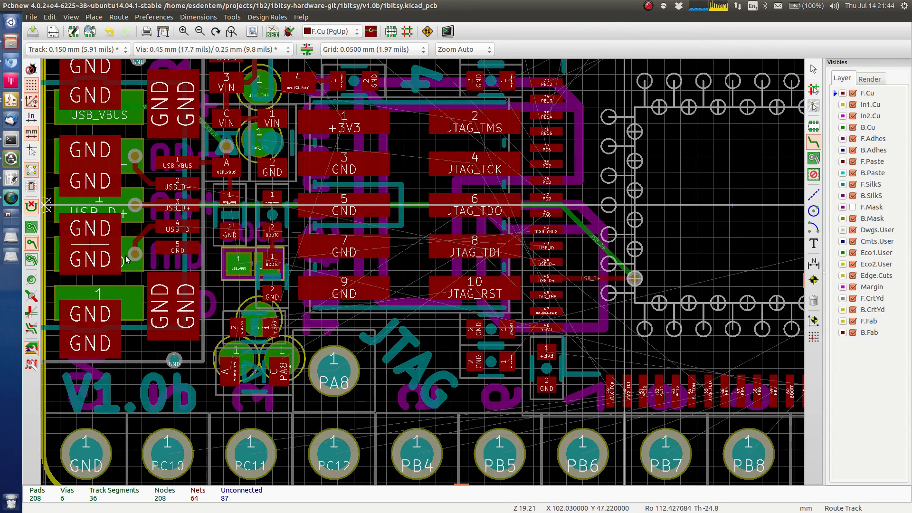
# Switch to back copper and try to route USB_ID from its connector-side via alongside the USB_D+ track
pyautogui.press('pagedown')
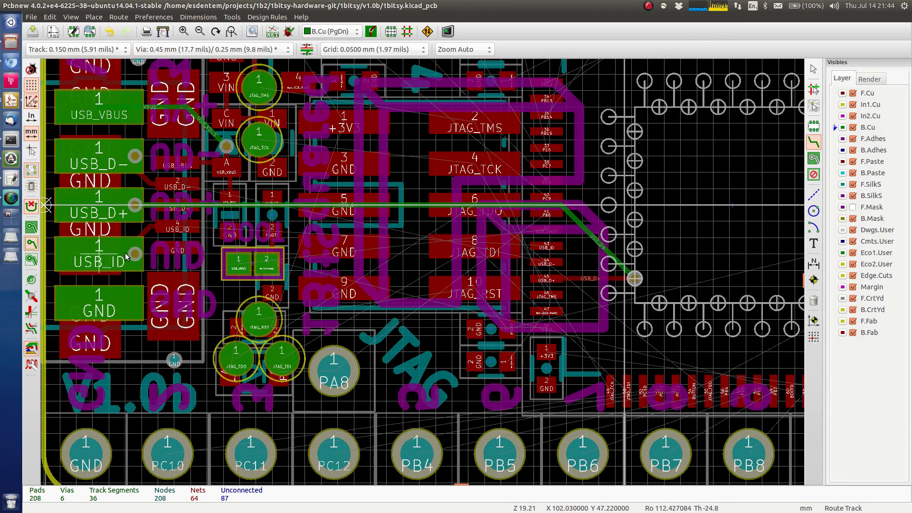
pyautogui.click(136, 254)
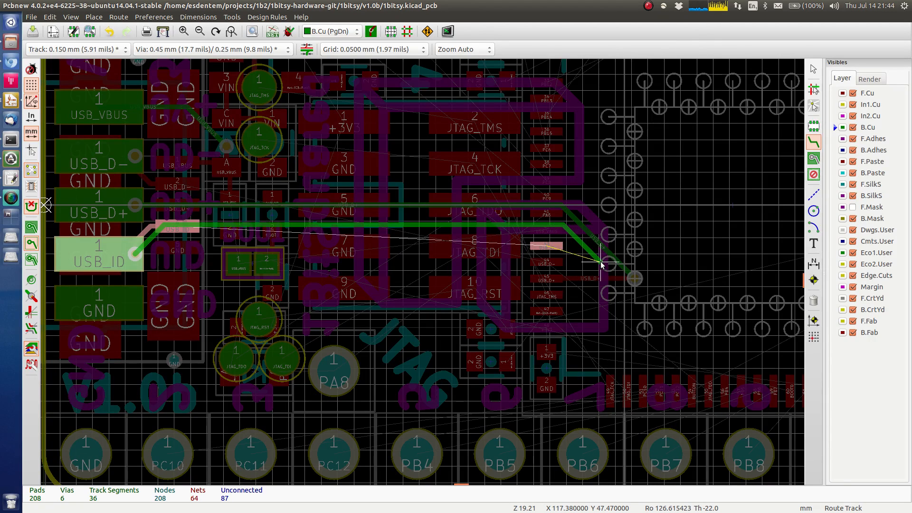
pyautogui.press('Escape')
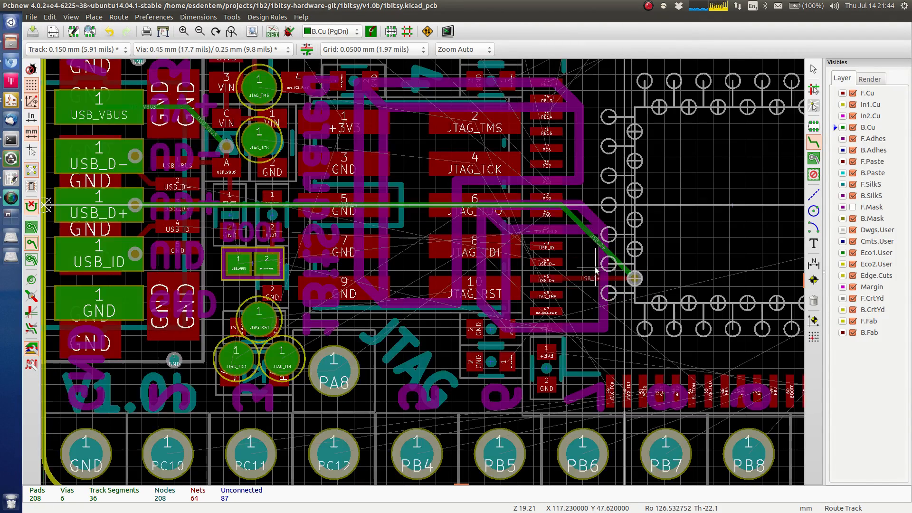
# In Shove mode, route USB_ID on back copper from its connector-side via to a via at X 118.43, Y 47.07, and on front copper to pad 43
pyautogui.press('e')
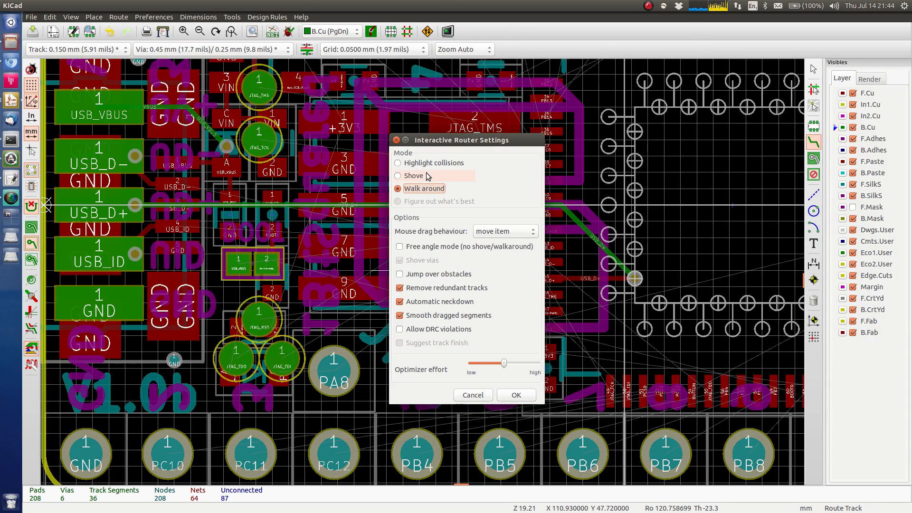
pyautogui.click(516, 395)
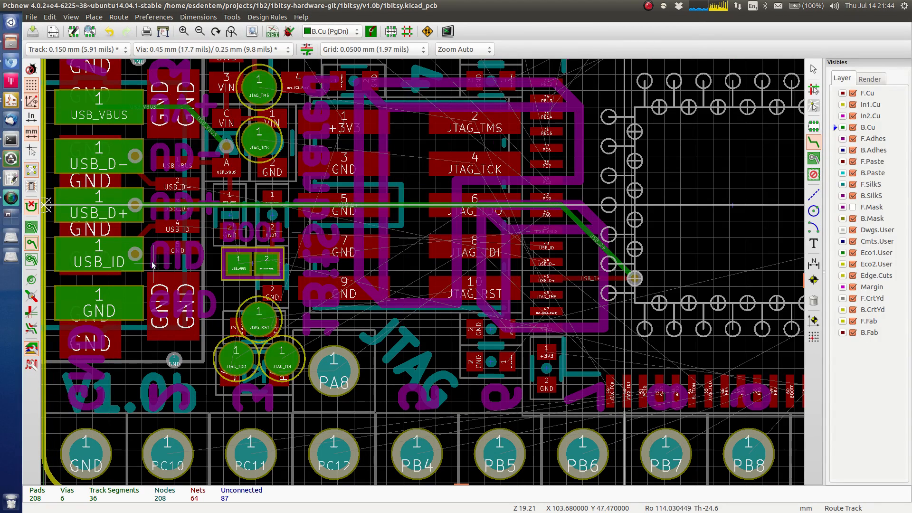
pyautogui.click(138, 255)
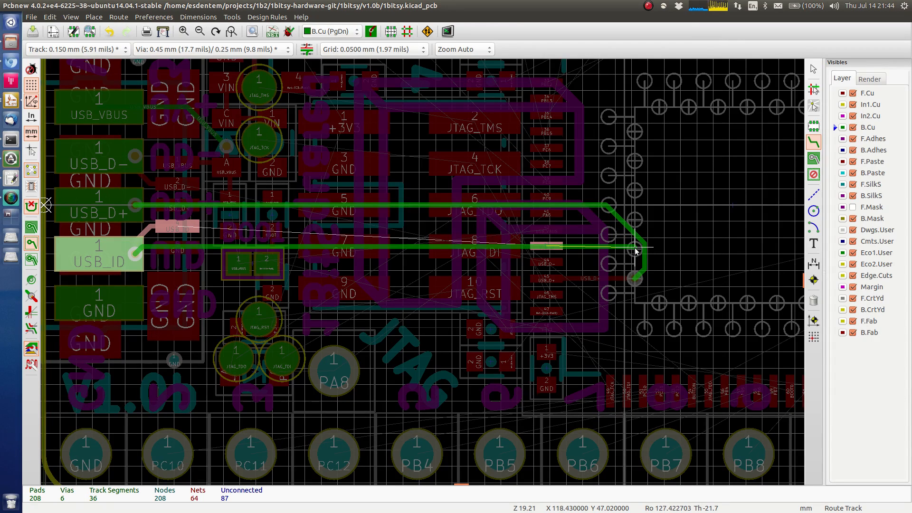
pyautogui.press('v')
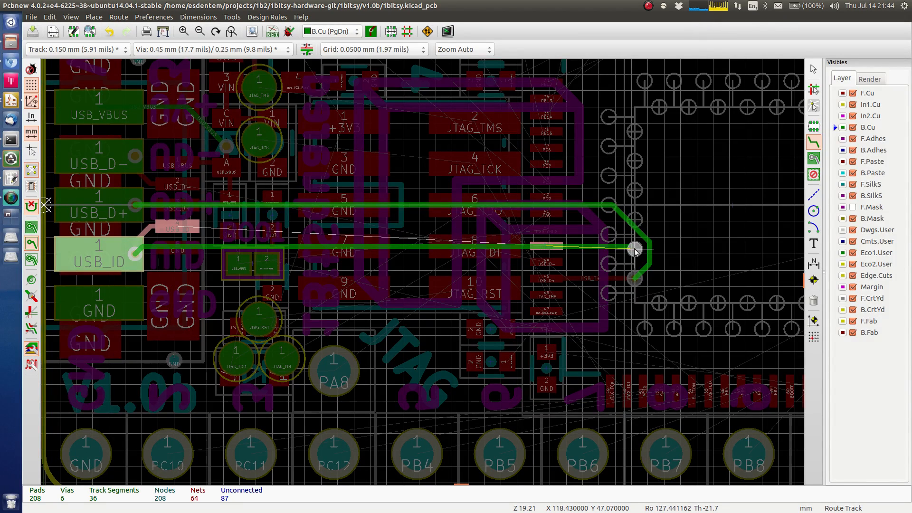
pyautogui.click(634, 249)
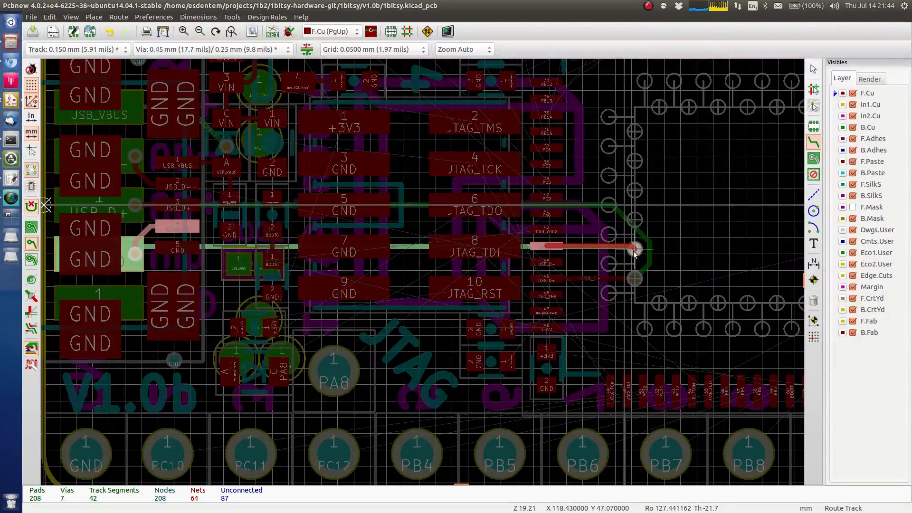
pyautogui.click(622, 254)
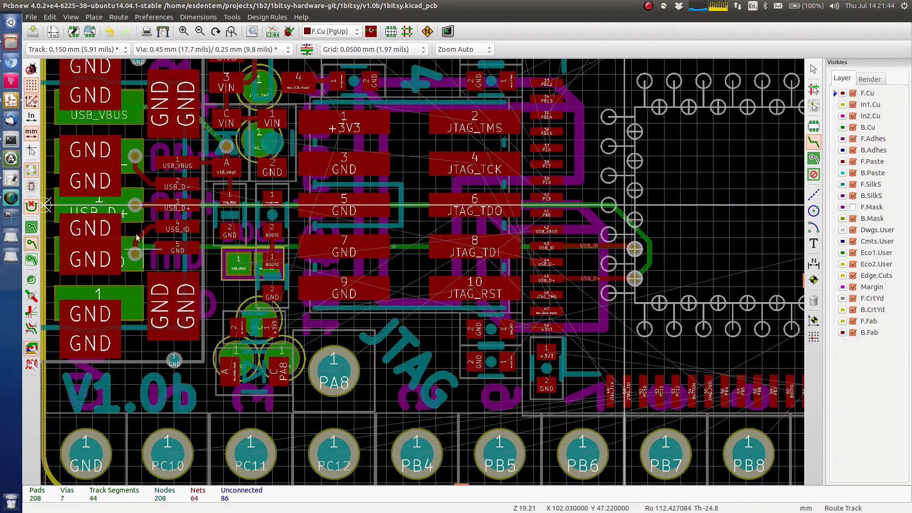
# Switch to back copper and try to route USB_D- from its connector-side via alongside the USB_D+ track
pyautogui.click(141, 163)
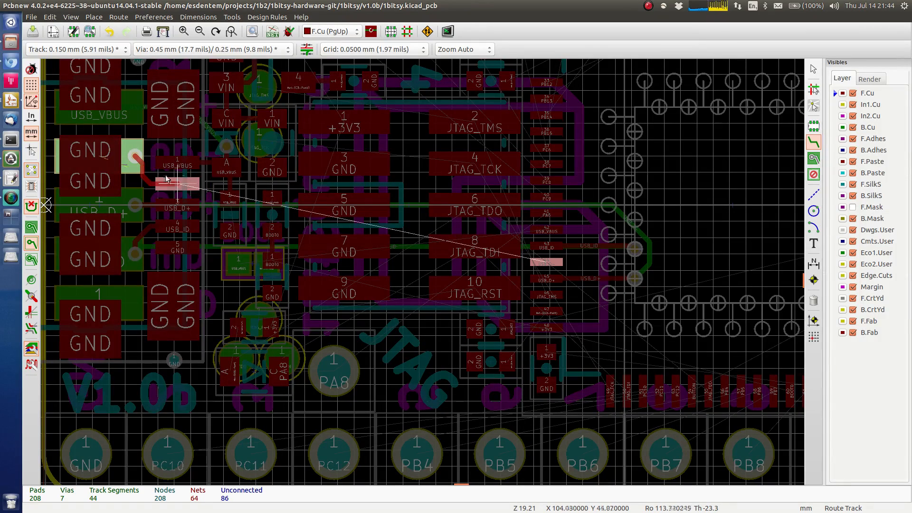
pyautogui.press('Escape')
pyautogui.press('pagedown')
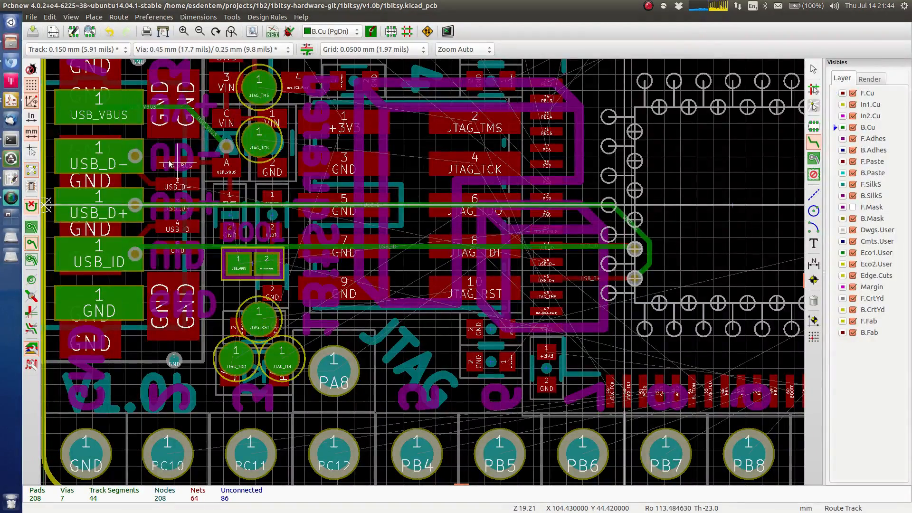
pyautogui.click(136, 157)
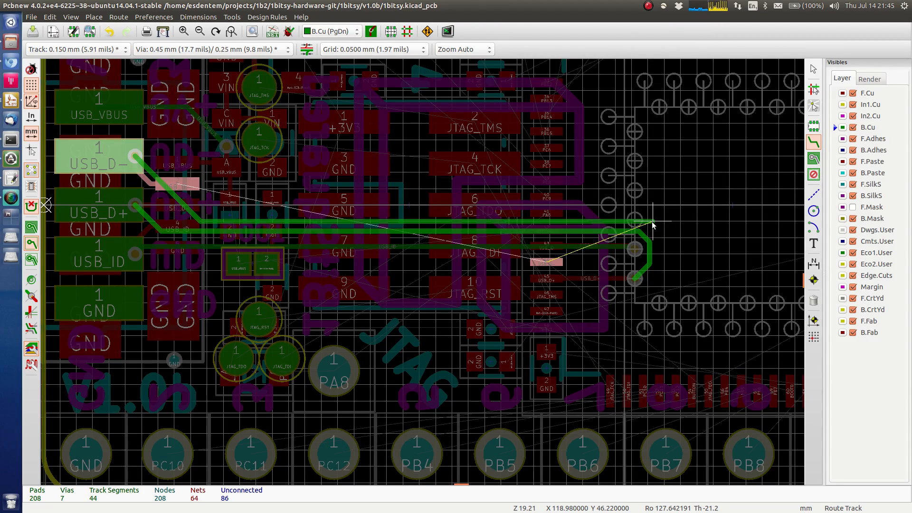
pyautogui.press('Escape')
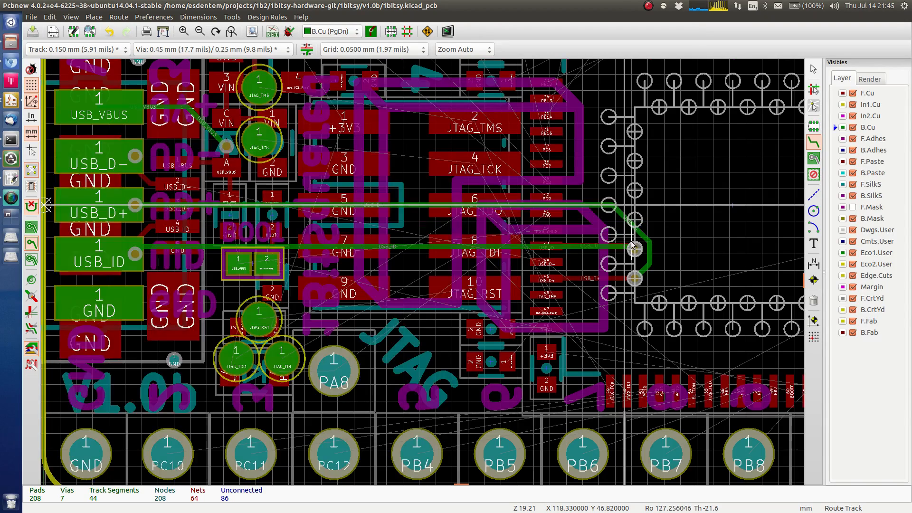
# Move the microcontroller-side USB_D+ via to X 117.63, Y 48.42 with its tracks attached
pyautogui.moveTo(661, 258); pyautogui.dragTo(400, 183, button='middle')
pyautogui.scroll(4, 399, 184)
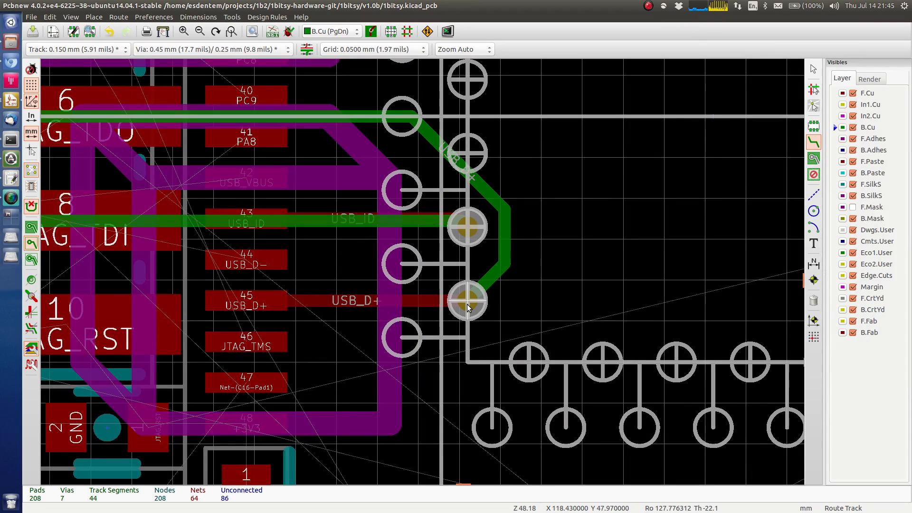
pyautogui.press('d')
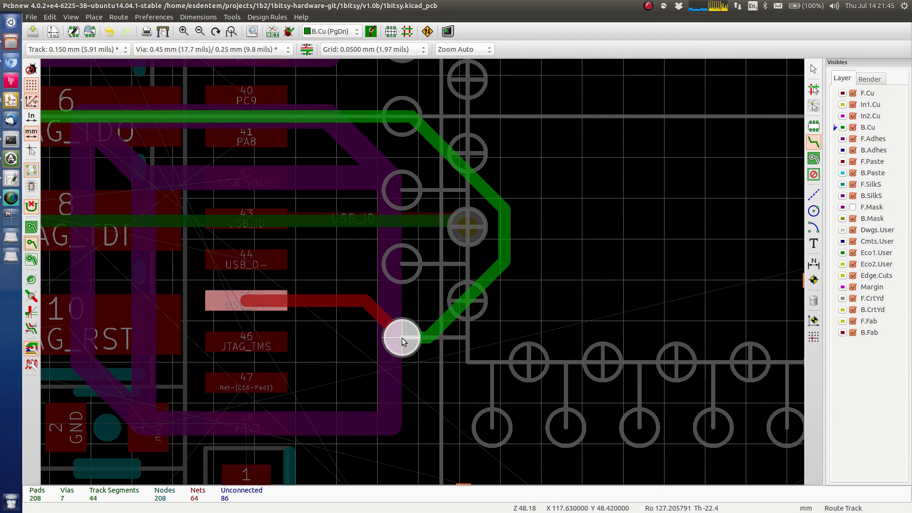
pyautogui.click(402, 337)
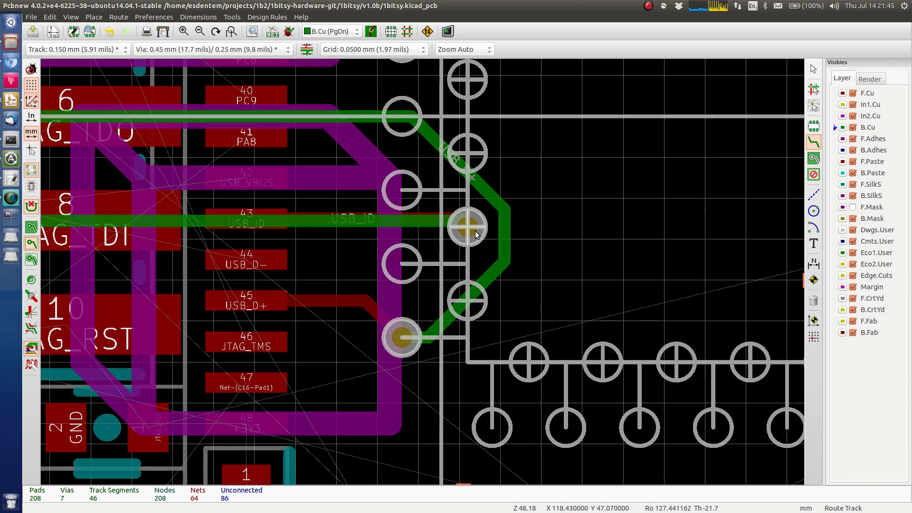
# Move the microcontroller-side USB_ID via to the placement circle directly above the USB_D+ via, and shift USB_D+'s vertical segment inward to X 118.18
pyautogui.press('d')
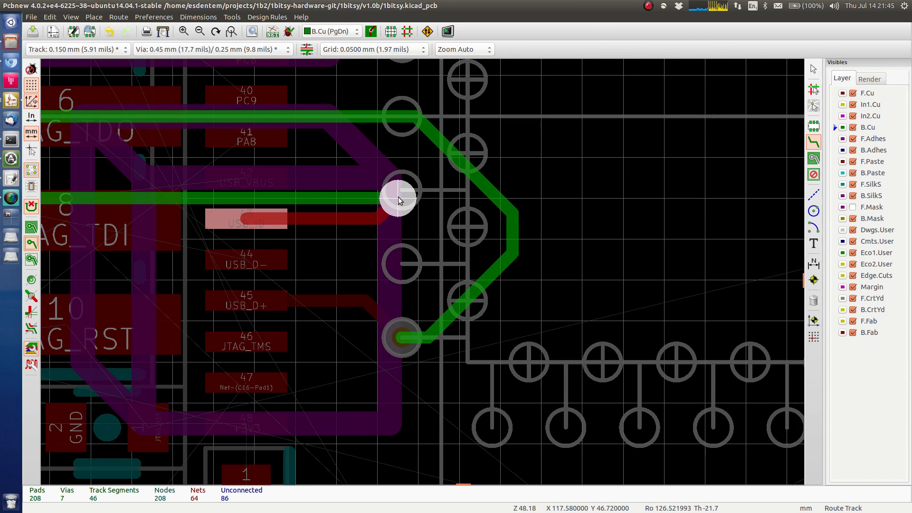
pyautogui.click(400, 192)
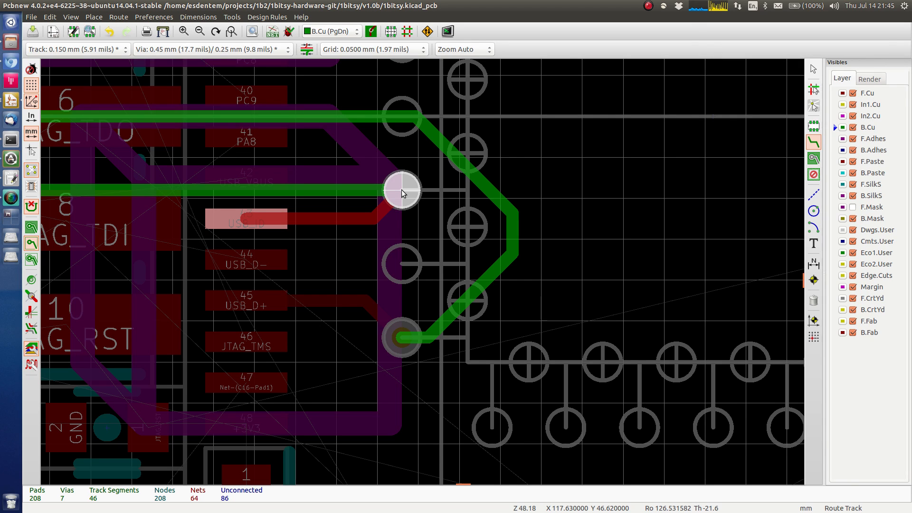
pyautogui.click(403, 263)
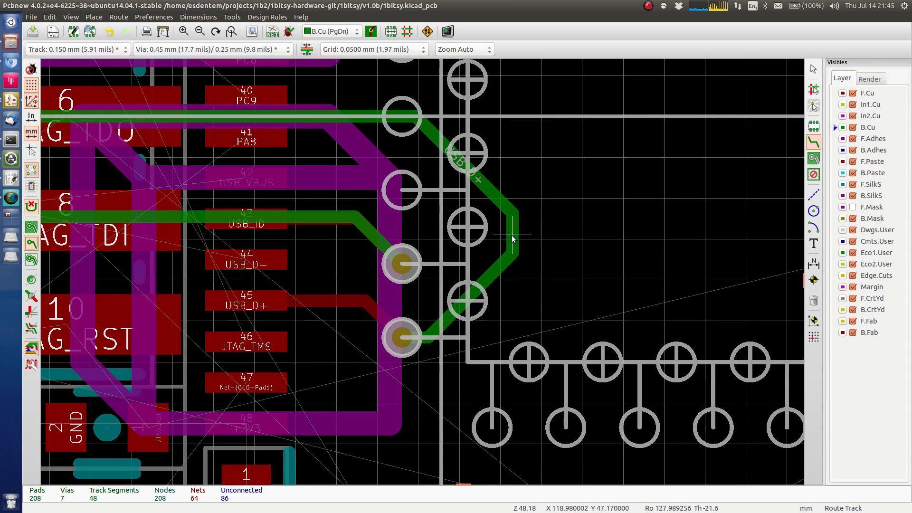
pyautogui.press('d')
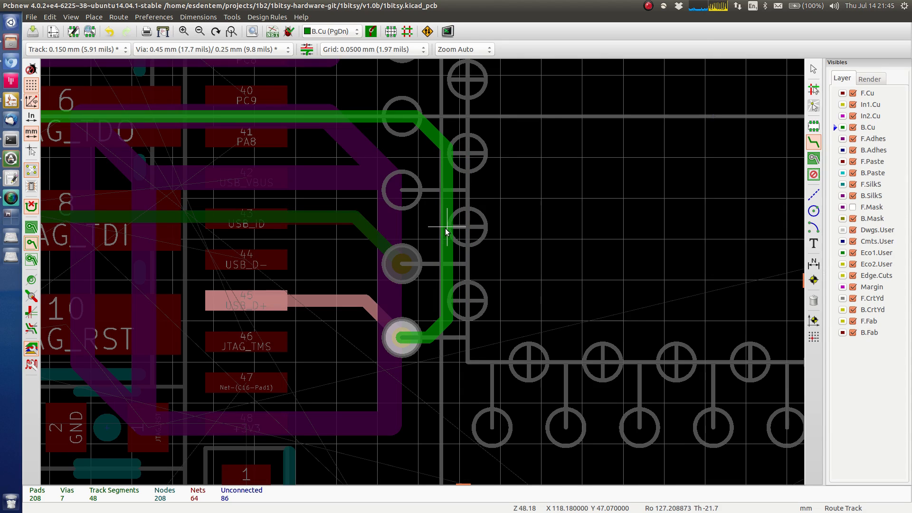
# Route USB_D- on back copper from its connector-side via to a via at X 118.43, Y 47.97, and on front copper to pad 44
pyautogui.scroll(-2, 427, 247)
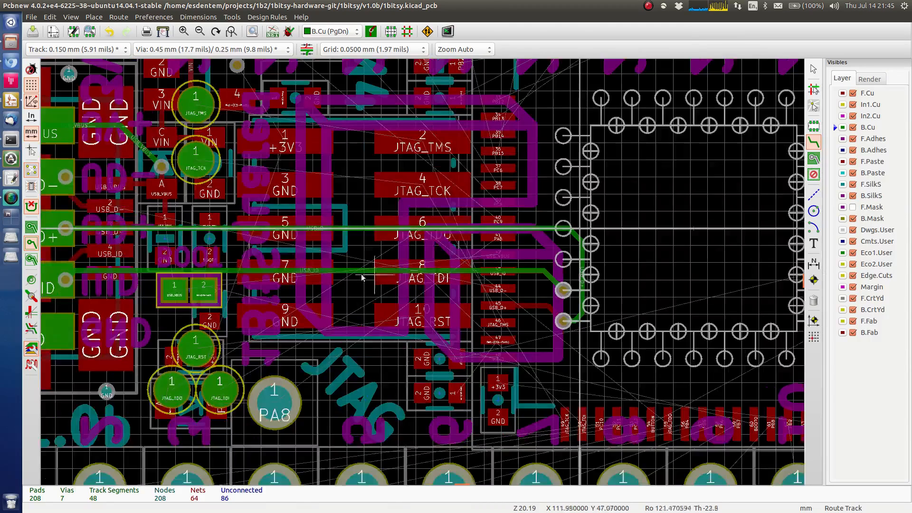
pyautogui.moveTo(218, 275); pyautogui.dragTo(317, 299, button='middle')
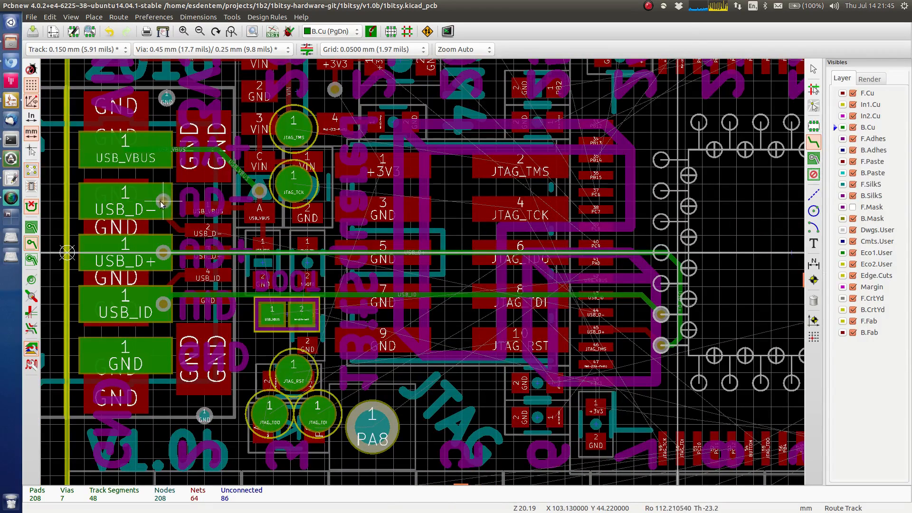
pyautogui.click(162, 202)
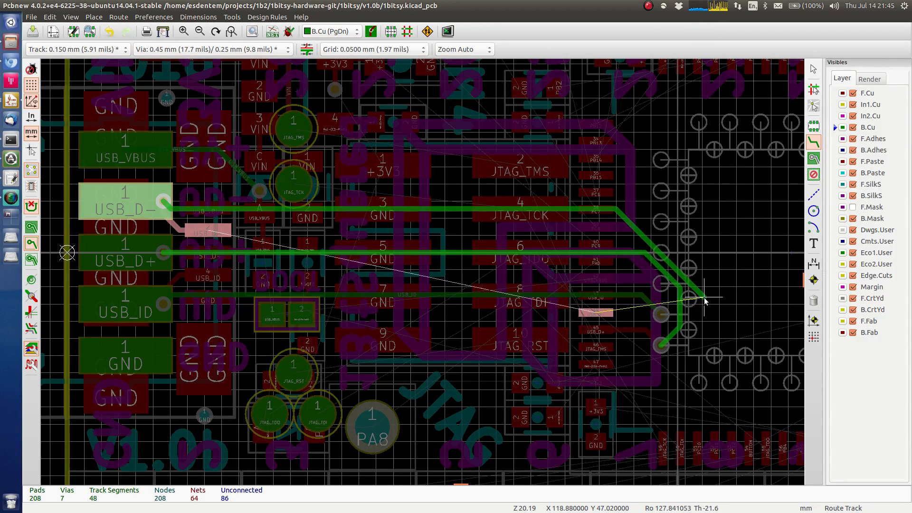
pyautogui.click(712, 300)
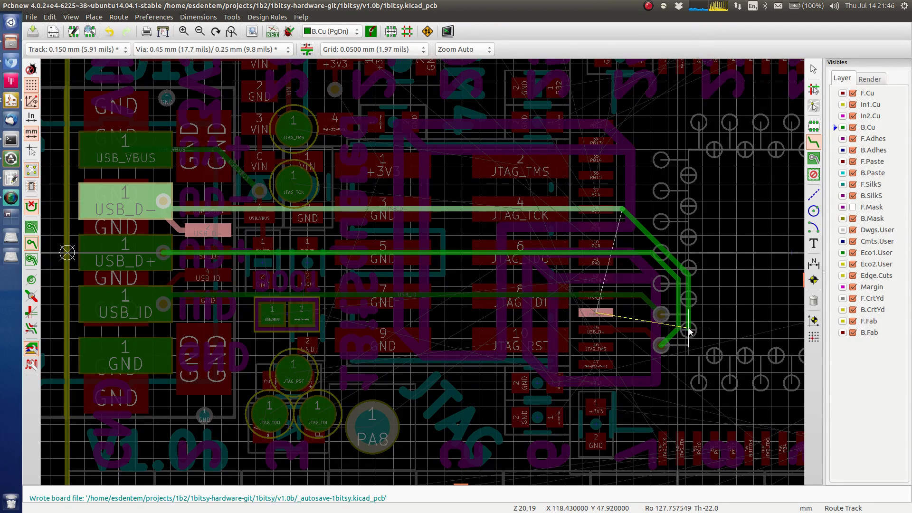
pyautogui.scroll(5, 688, 329)
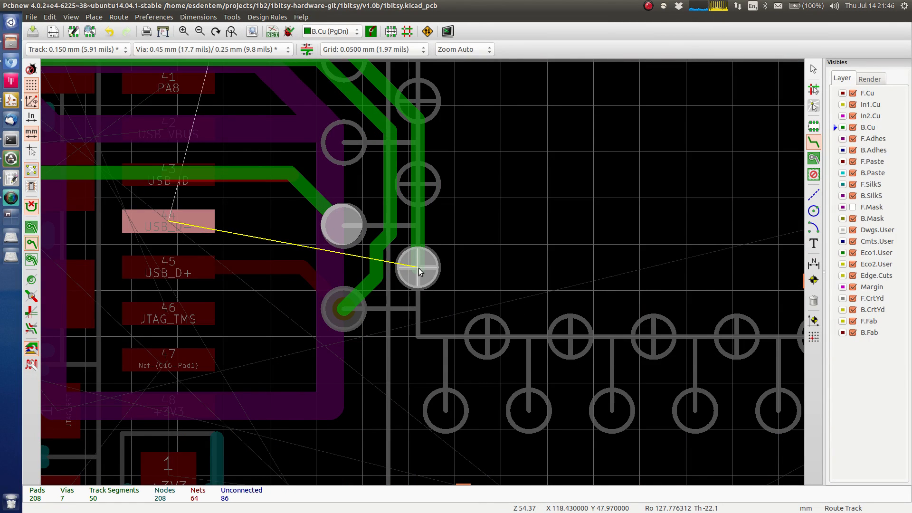
pyautogui.press('v')
pyautogui.click(418, 268)
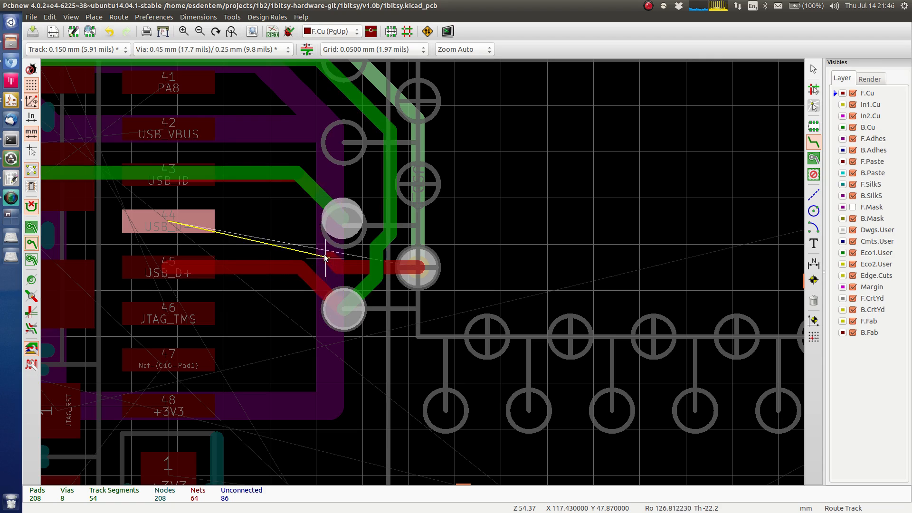
pyautogui.click(171, 221)
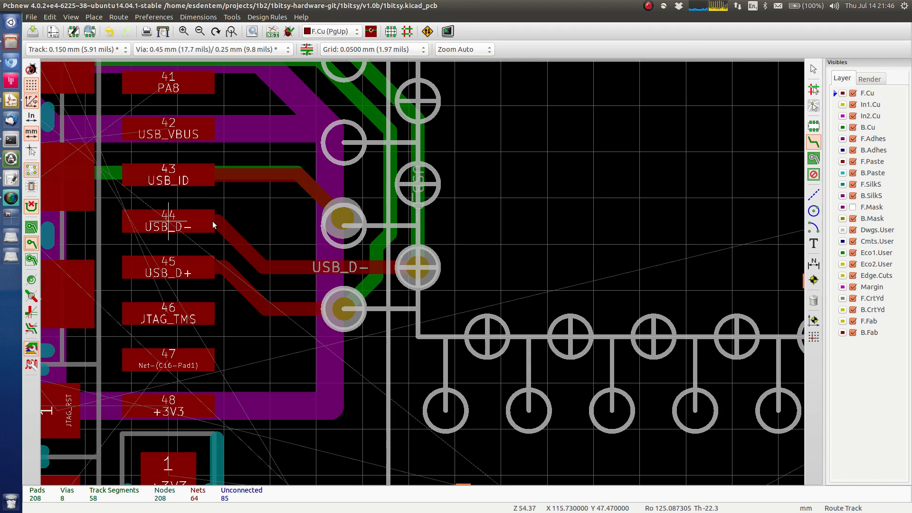
# Nudge the microcontroller-side USB_ID and USB_D- vias to line up with their placement circles, with their tracks following
pyautogui.click(342, 221)
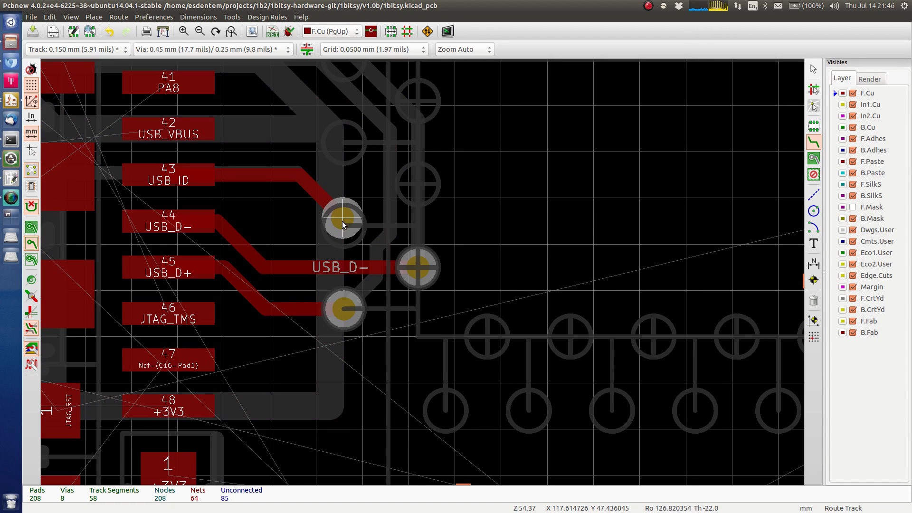
pyautogui.press('Escape')
pyautogui.click(342, 224)
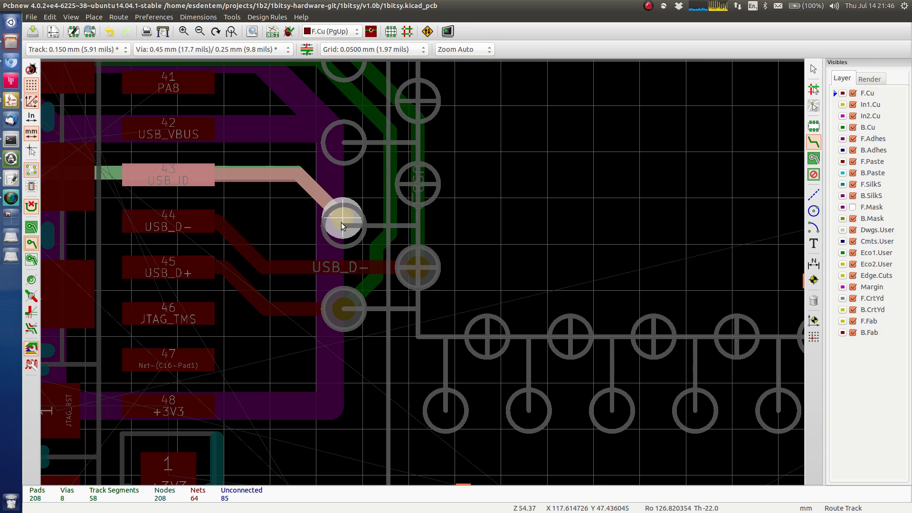
pyautogui.press('Escape')
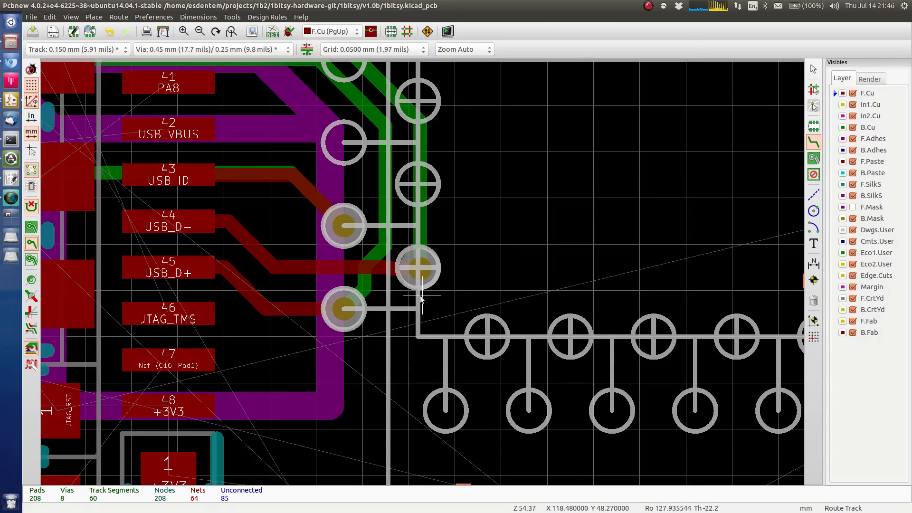
pyautogui.moveTo(418, 268); pyautogui.dragTo(417, 267)
pyautogui.press('g')
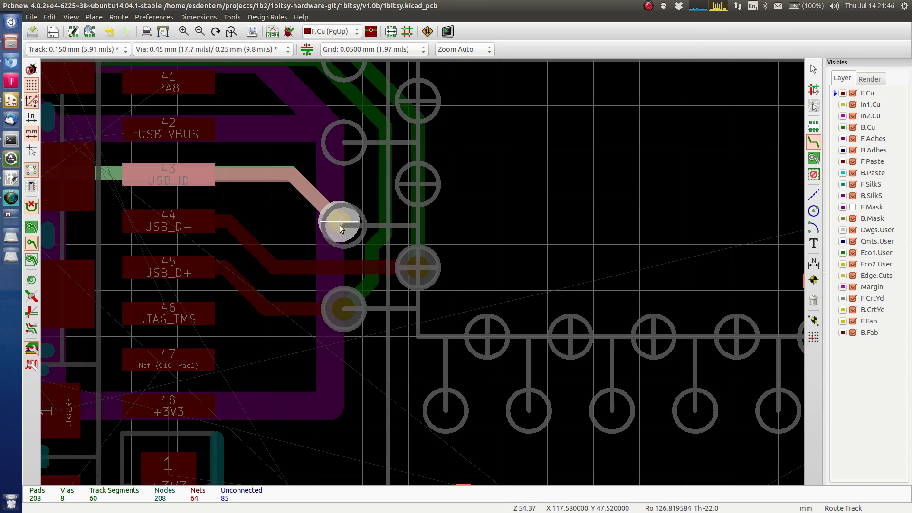
pyautogui.click(341, 226)
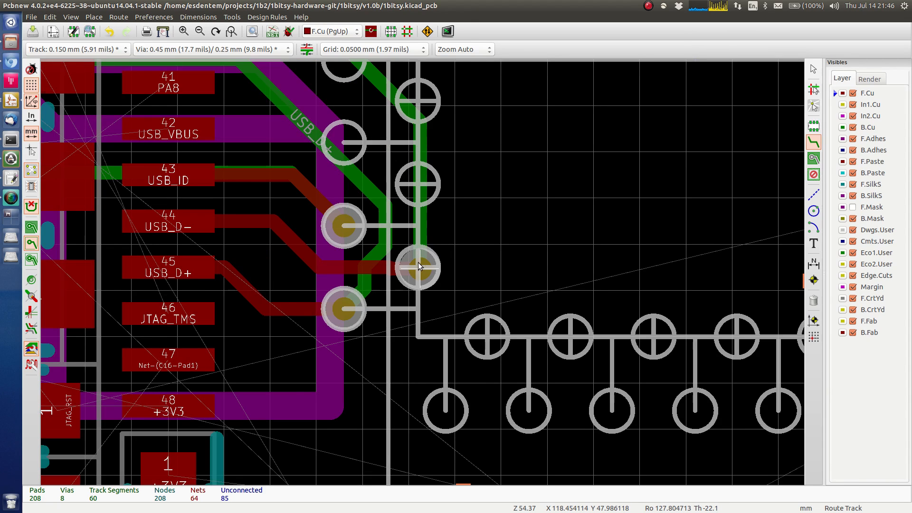
pyautogui.press('g')
pyautogui.click(417, 266)
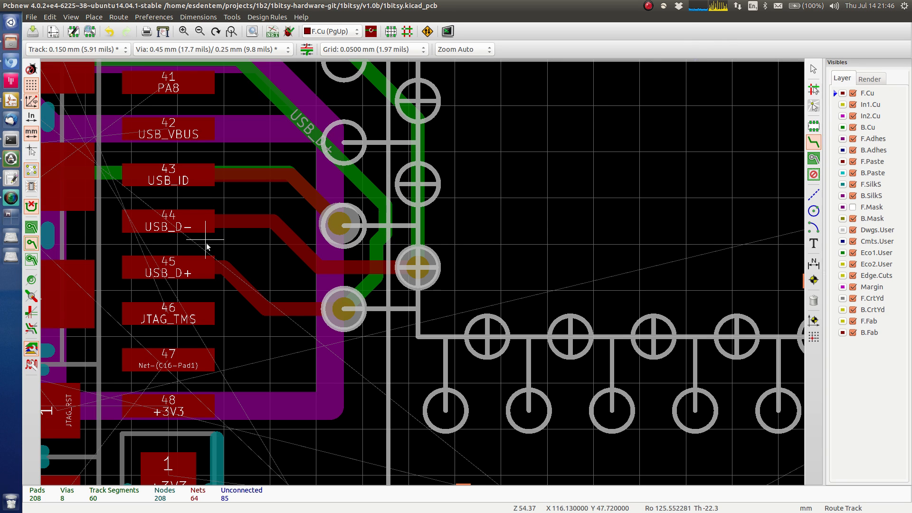
# Shift USB_ID's horizontal back-copper segment up to the JTAG_TCK pad, shoving USB_D+ and USB_D- ahead of it
pyautogui.moveTo(210, 251); pyautogui.dragTo(366, 316, button='middle')
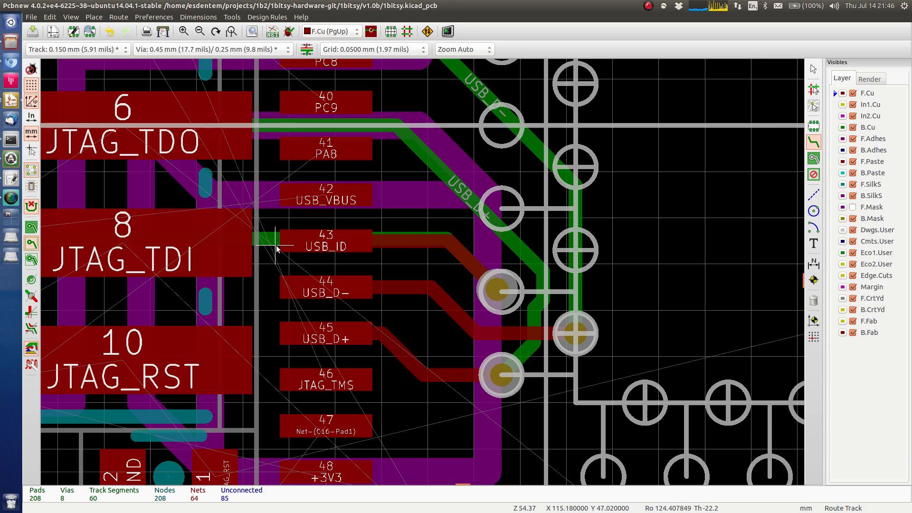
pyautogui.click(262, 238)
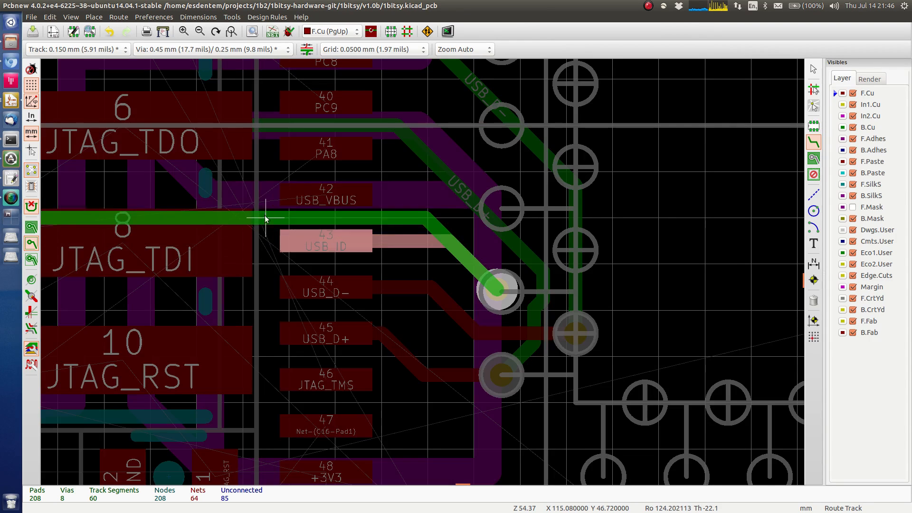
pyautogui.moveTo(253, 108); pyautogui.dragTo(332, 308, button='middle')
pyautogui.click(321, 250)
pyautogui.scroll(-3, 334, 273)
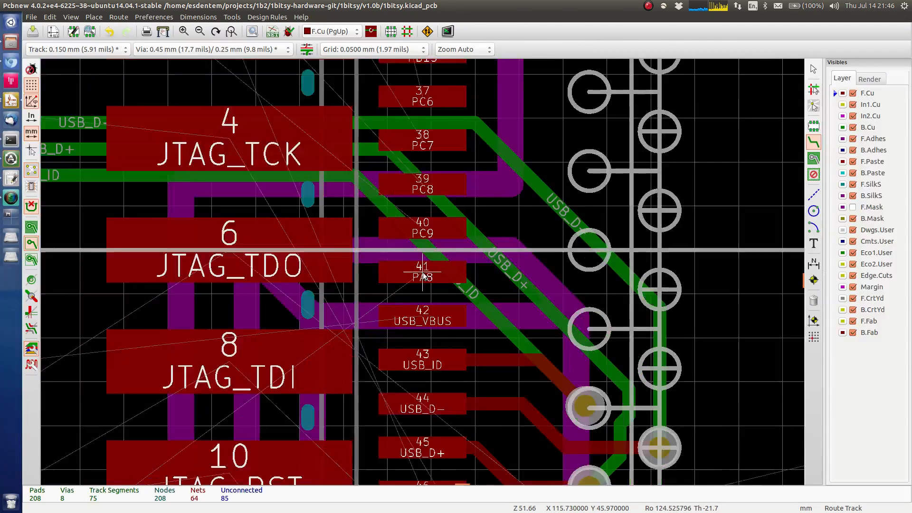
# Bring USB_D-'s diagonal segment in beside USB_D+, and place USB_D+'s vertical segment near the vias at X 117.98
pyautogui.press('d')
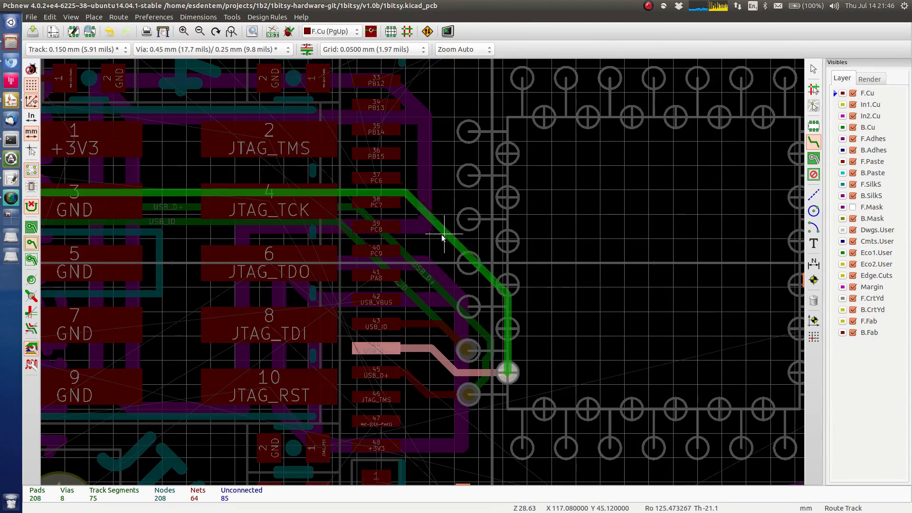
pyautogui.click(430, 261)
pyautogui.press('d')
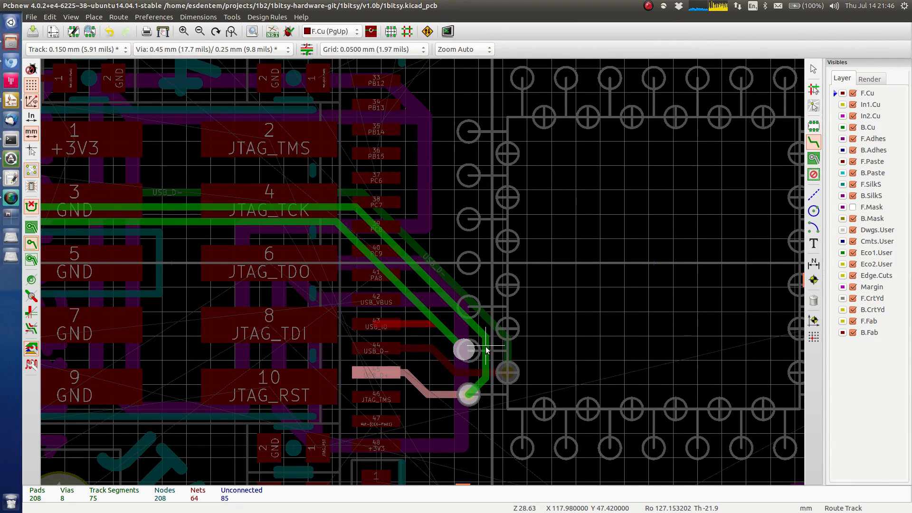
pyautogui.click(486, 349)
# Adjust the USB_ID via to about X 117.53, Y 47.52, and move the USB_D+ via back onto its placement circle
pyautogui.press('d')
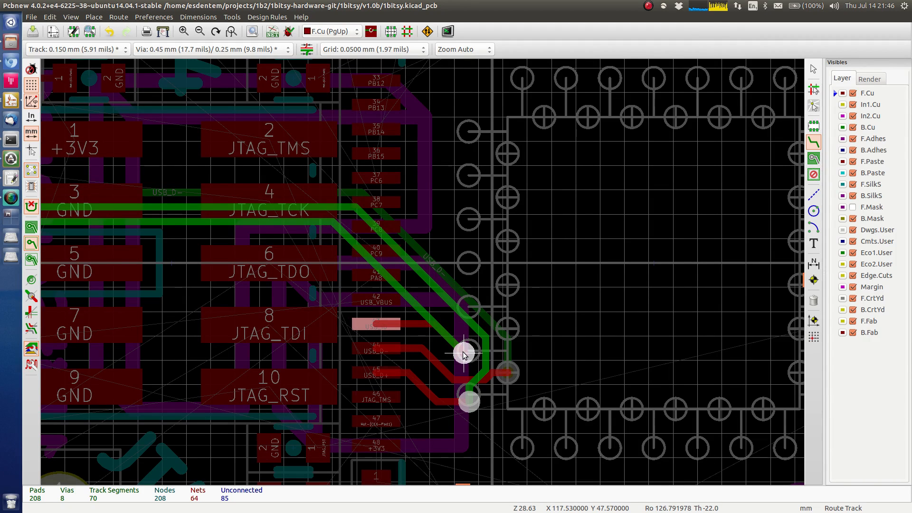
pyautogui.click(464, 352)
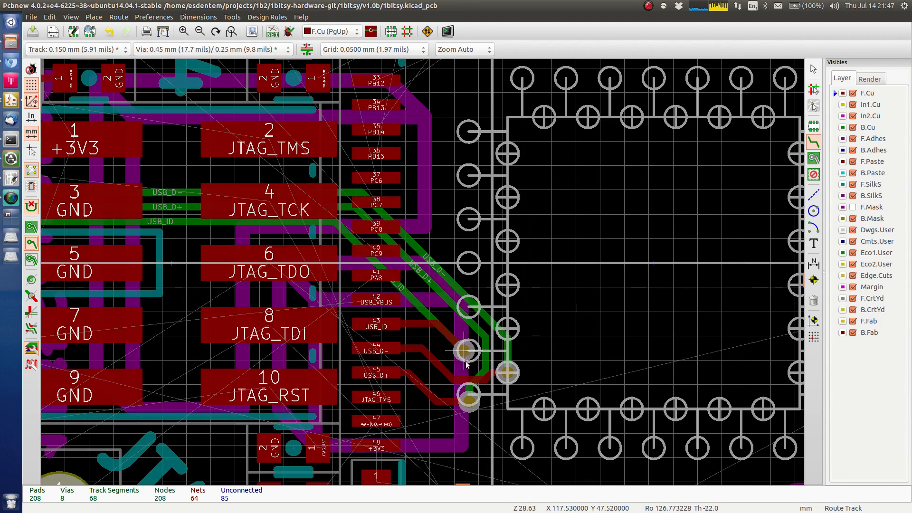
pyautogui.press('d')
pyautogui.click(468, 396)
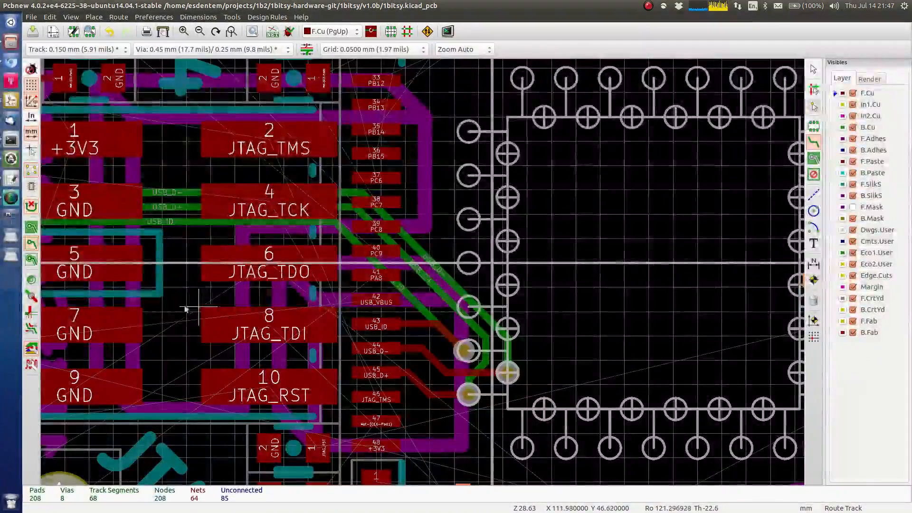
# Shift USB_D-'s horizontal back-copper segment down to Y 46.67 at the JTAG_TDI pad, shoving USB_D+ and USB_ID along, and leave track routing
pyautogui.moveTo(120, 304); pyautogui.dragTo(247, 306, button='middle')
pyautogui.moveTo(327, 292); pyautogui.dragTo(485, 320, button='middle')
pyautogui.moveTo(540, 261); pyautogui.dragTo(481, 273, button='middle')
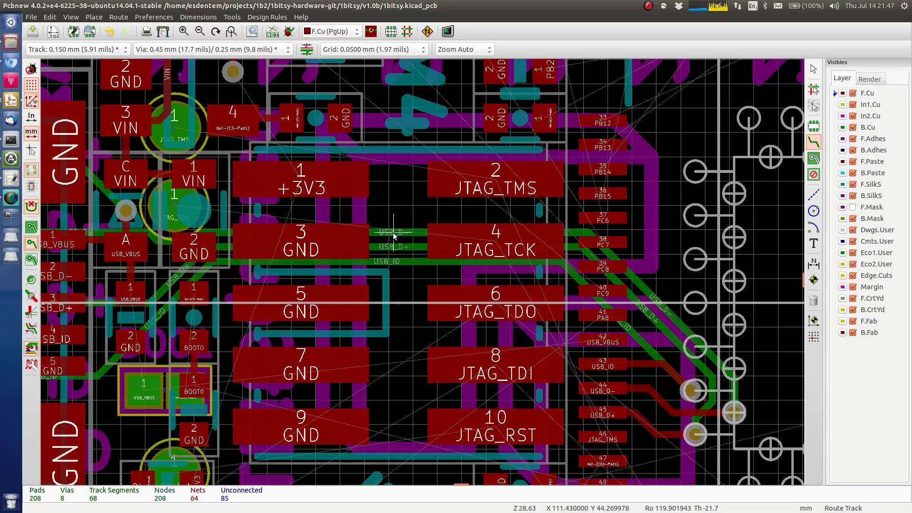
pyautogui.press('d')
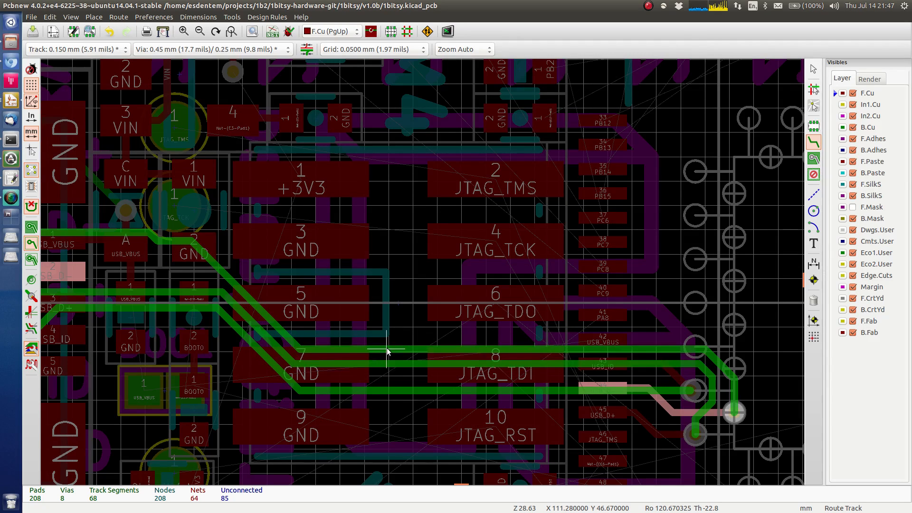
pyautogui.click(387, 353)
pyautogui.press('Escape')
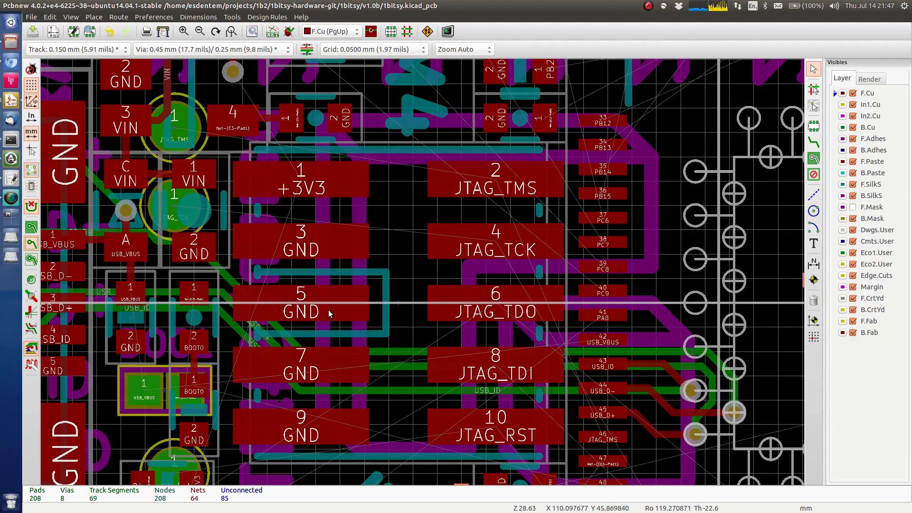
# Straighten the bump in USB_D-'s back-copper track below diode pad A into a horizontal run at about Y 45.17 beside USB_D+
pyautogui.moveTo(192, 334); pyautogui.dragTo(340, 291, button='middle')
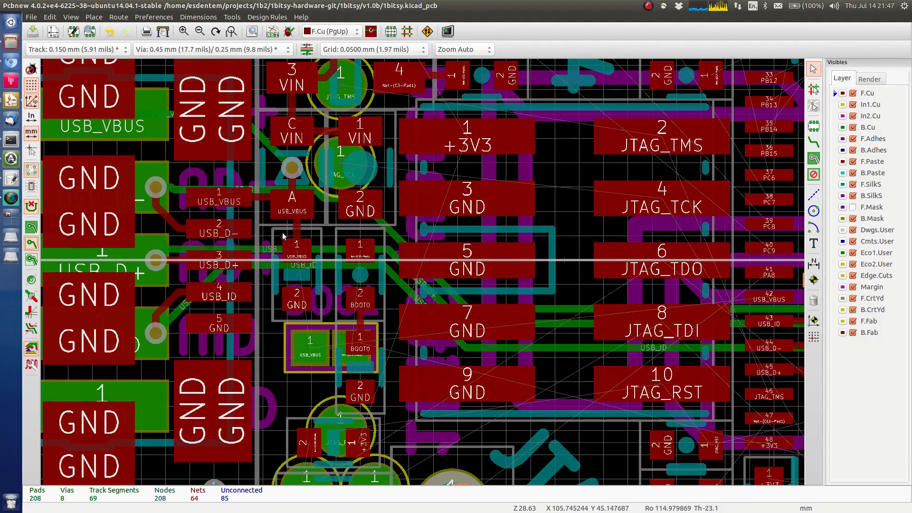
pyautogui.moveTo(283, 236); pyautogui.dragTo(244, 317, button='middle')
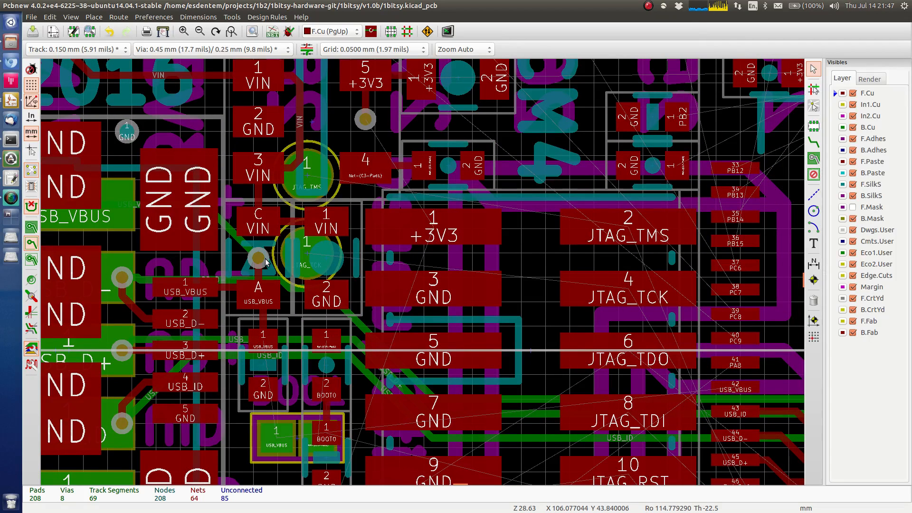
pyautogui.press('x')
pyautogui.click(229, 292)
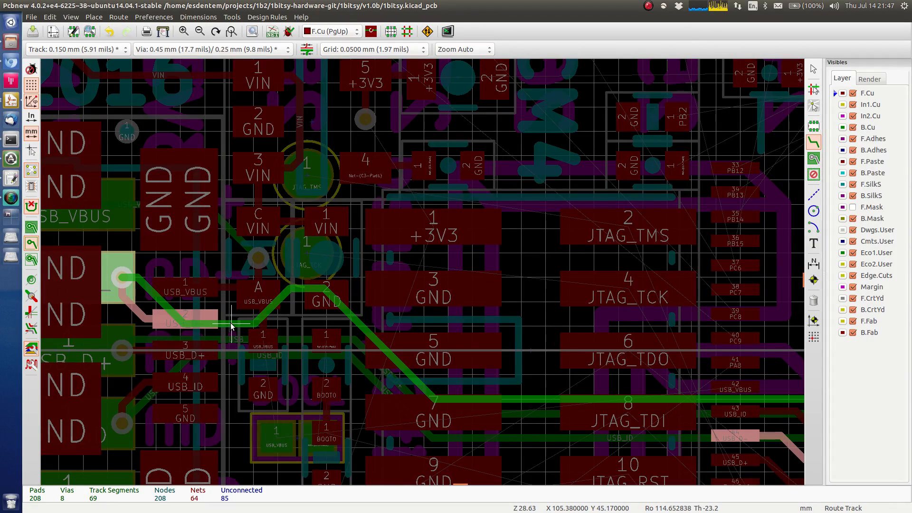
pyautogui.press('Escape')
pyautogui.click(295, 304)
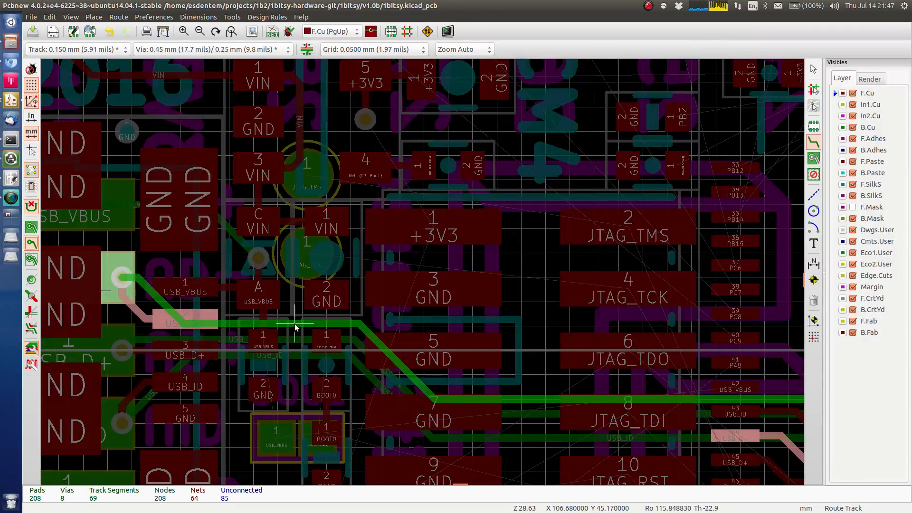
pyautogui.press('Escape')
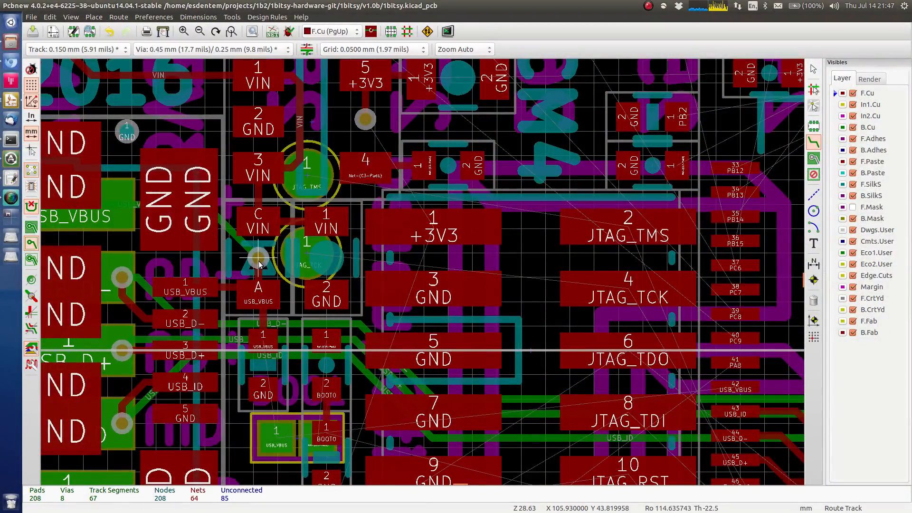
# Switch routing to the back copper layer while trying out a USB_VBUS track from the via between diode pads C and A
pyautogui.click(258, 260)
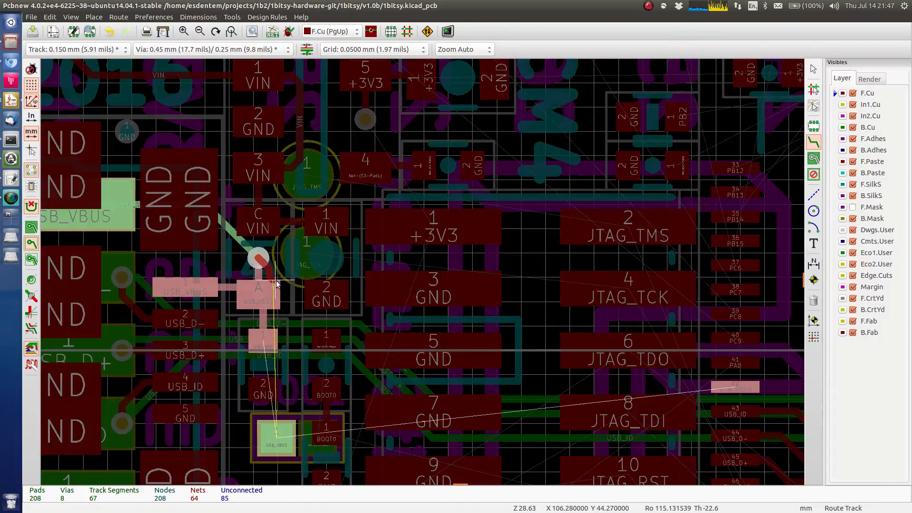
pyautogui.press('Escape')
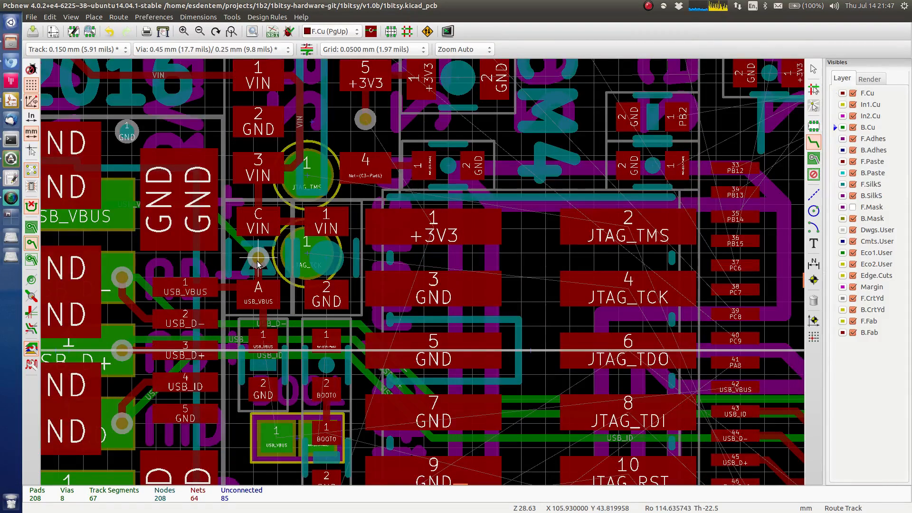
pyautogui.press('pagedown')
pyautogui.click(258, 260)
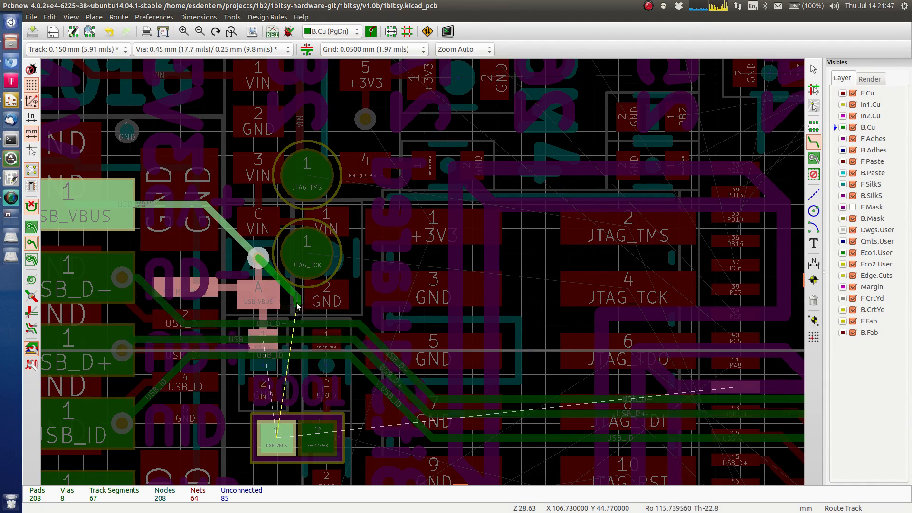
pyautogui.press('Escape')
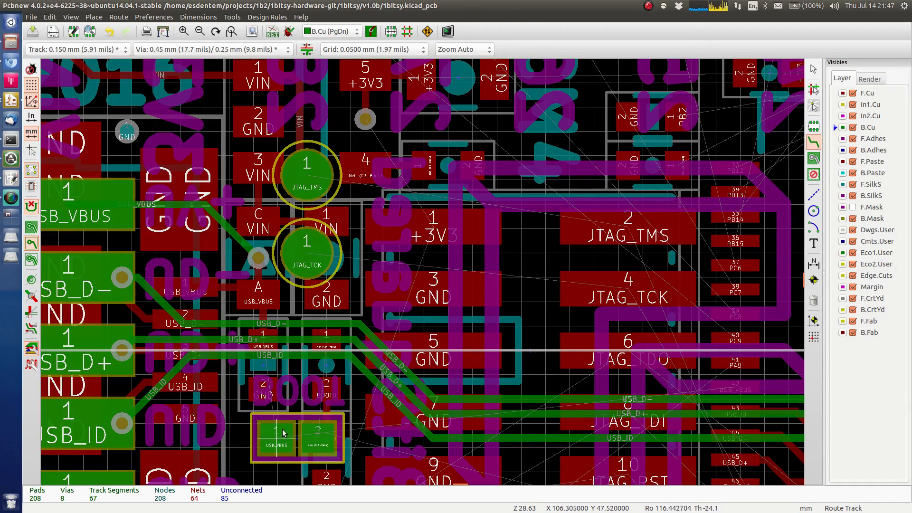
# Route USB_VBUS on back copper from the via between diode pads C and A to a new via at about X 118.43, Y 46.17
pyautogui.moveTo(372, 403); pyautogui.dragTo(309, 384, button='middle')
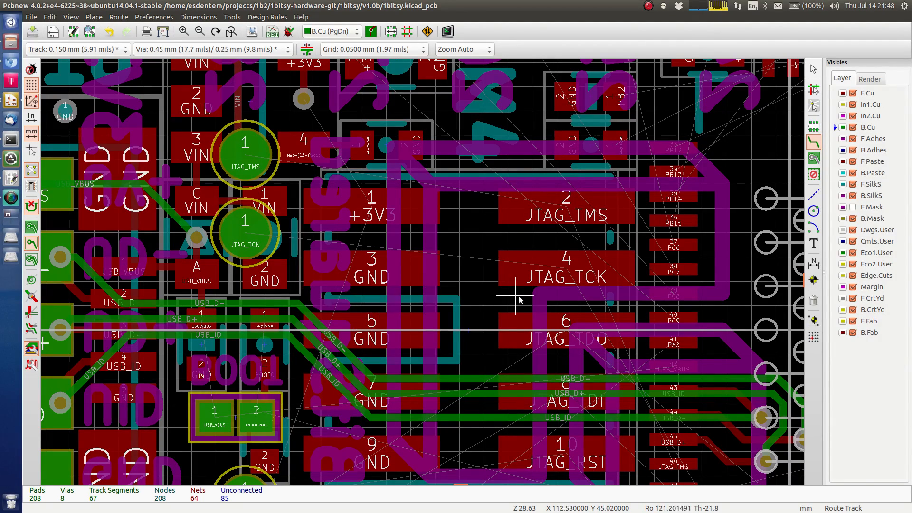
pyautogui.moveTo(373, 308); pyautogui.dragTo(299, 336, button='middle')
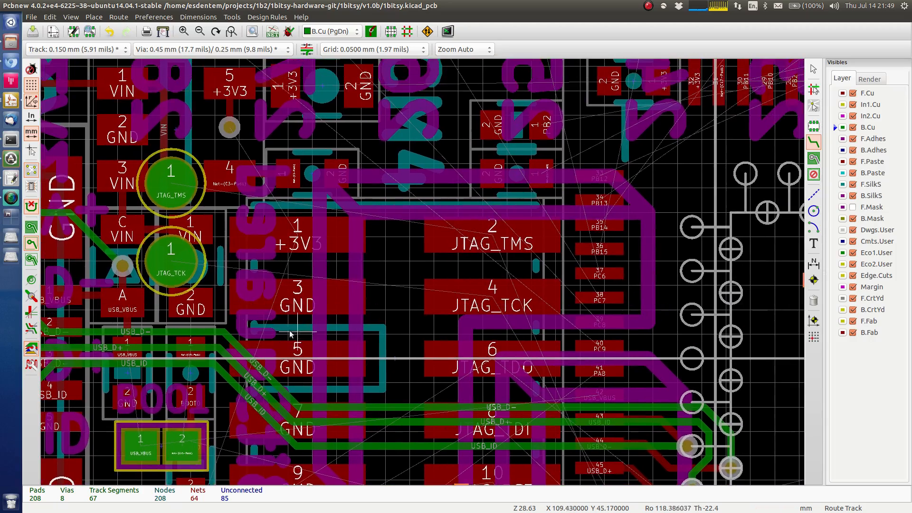
pyautogui.click(123, 267)
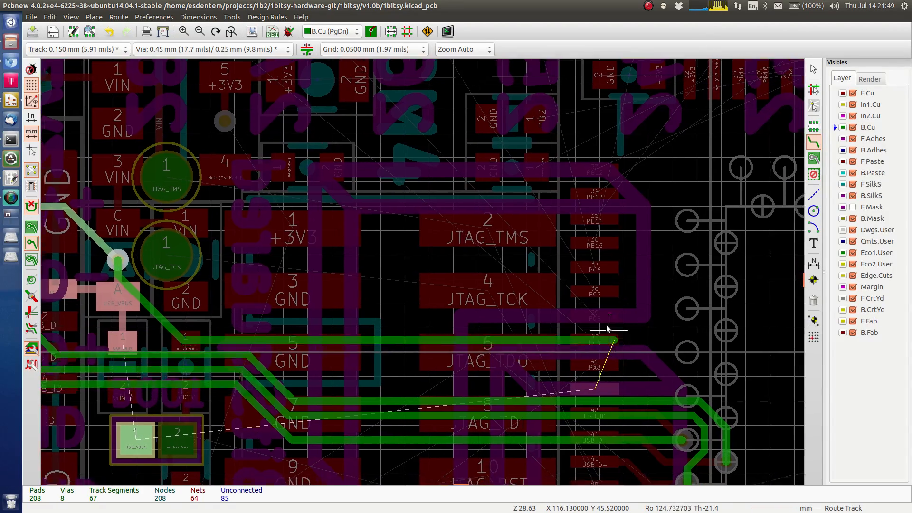
pyautogui.moveTo(606, 328); pyautogui.dragTo(472, 206, button='middle')
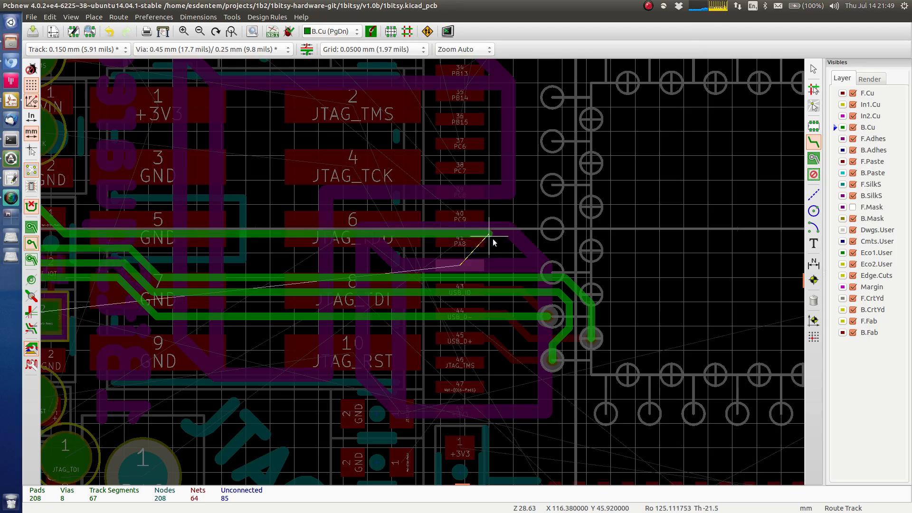
pyautogui.click(514, 254)
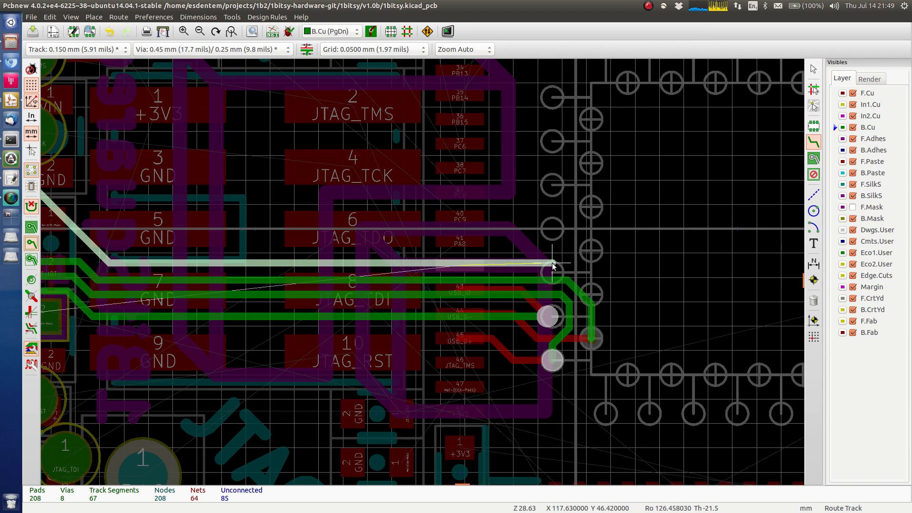
pyautogui.press('v')
pyautogui.click(582, 254)
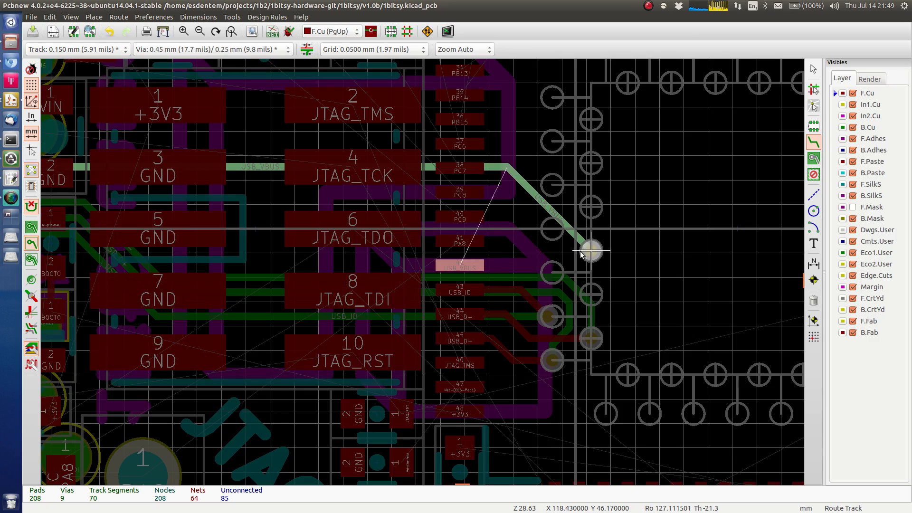
# Connect the new USB_VBUS via to pad 42 on front copper, and shift its horizontal back-copper segment down beside USB_D- above the JTAG_TDI pad
pyautogui.click(460, 265)
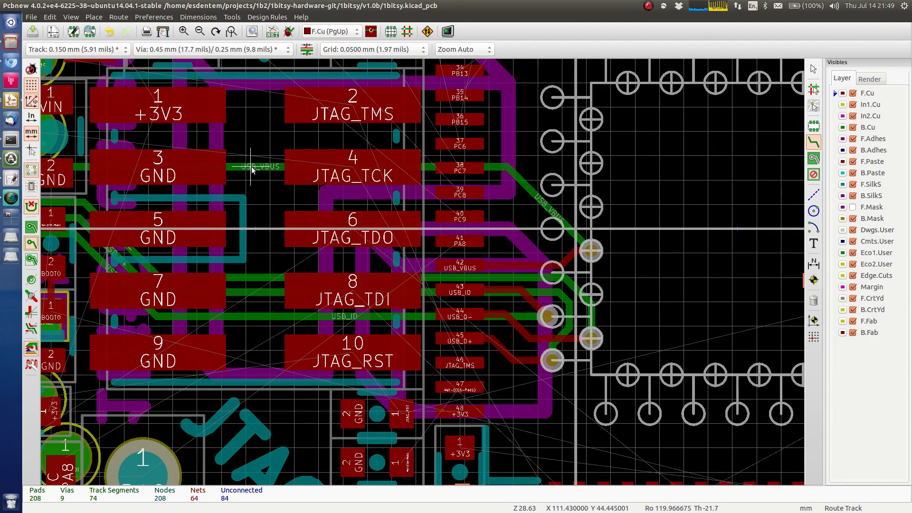
pyautogui.moveTo(252, 170); pyautogui.dragTo(268, 264)
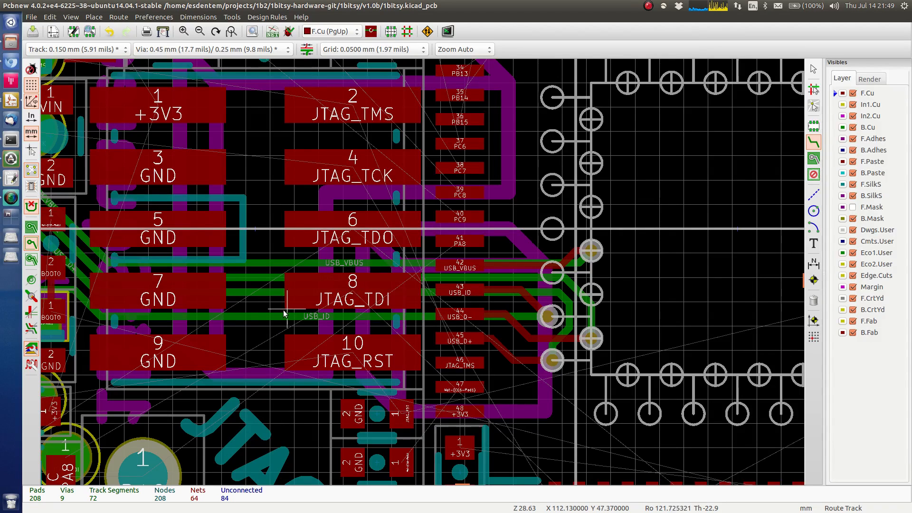
# Inspect the routed USB tracks between the connector and the microcontroller, and the surrounding JTAG, PA8 and BOOT0 areas
pyautogui.moveTo(78, 308); pyautogui.dragTo(197, 308, button='middle')
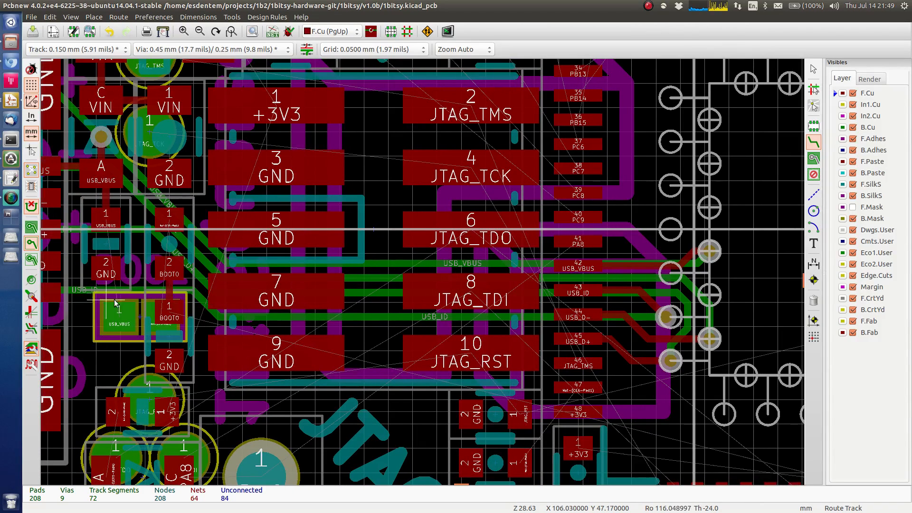
pyautogui.moveTo(108, 304); pyautogui.dragTo(0, 298, button='middle')
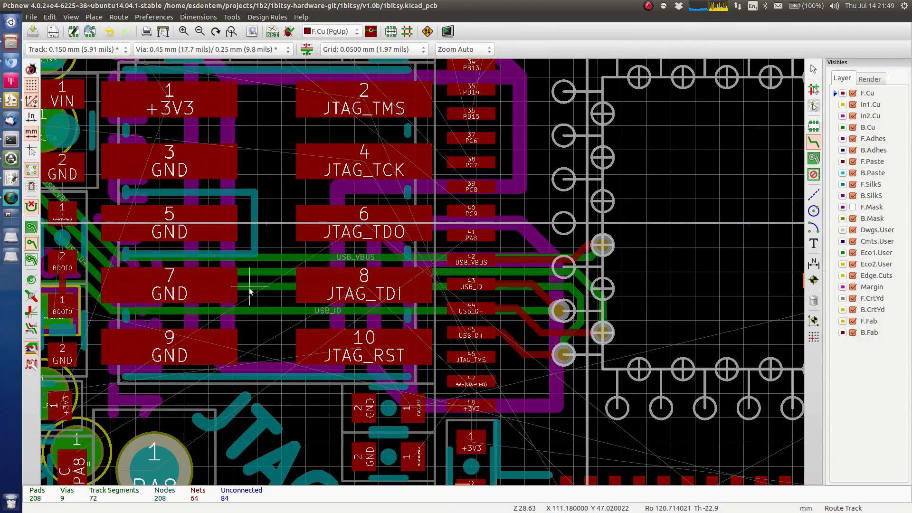
pyautogui.moveTo(250, 291); pyautogui.dragTo(192, 257, button='middle')
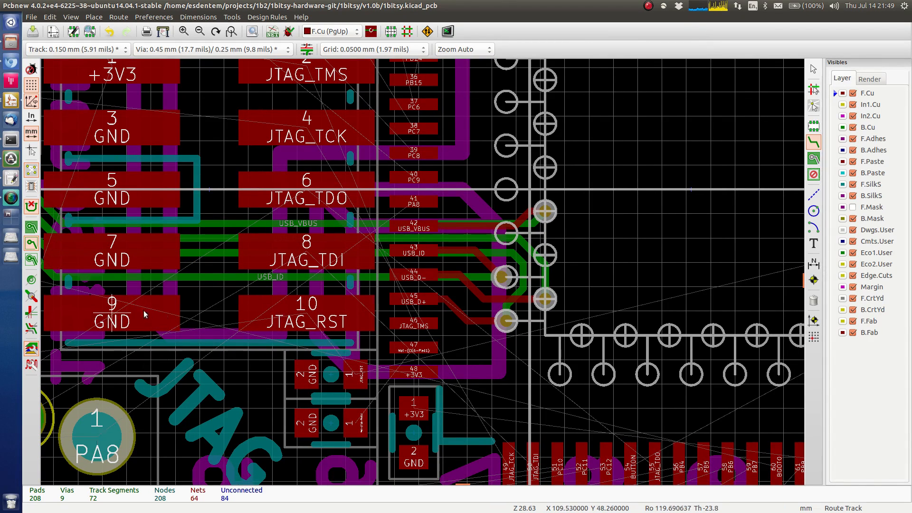
pyautogui.moveTo(116, 242); pyautogui.dragTo(84, 253, button='middle')
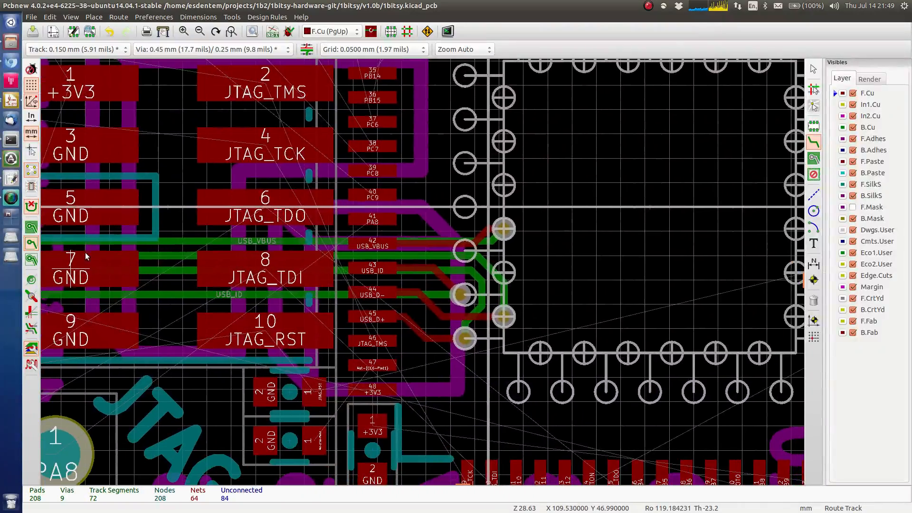
pyautogui.moveTo(229, 251); pyautogui.dragTo(161, 286, button='middle')
pyautogui.moveTo(199, 364); pyautogui.dragTo(257, 242, button='middle')
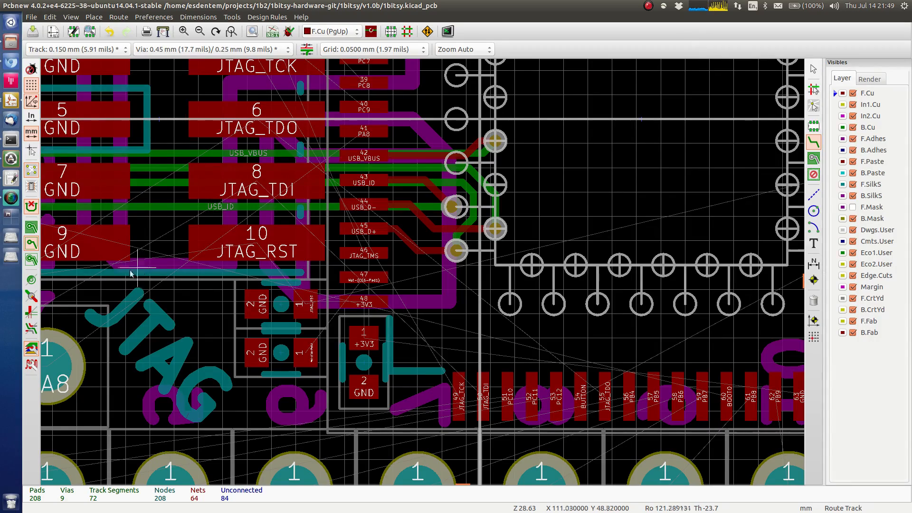
pyautogui.moveTo(69, 301); pyautogui.dragTo(394, 404, button='middle')
pyautogui.moveTo(225, 344); pyautogui.dragTo(387, 410, button='middle')
pyautogui.moveTo(379, 281); pyautogui.dragTo(236, 375, button='middle')
pyautogui.moveTo(271, 278); pyautogui.dragTo(144, 247, button='middle')
pyautogui.moveTo(413, 192); pyautogui.dragTo(266, 206, button='middle')
pyautogui.moveTo(229, 376); pyautogui.dragTo(309, 222, button='middle')
pyautogui.moveTo(237, 323); pyautogui.dragTo(353, 311, button='middle')
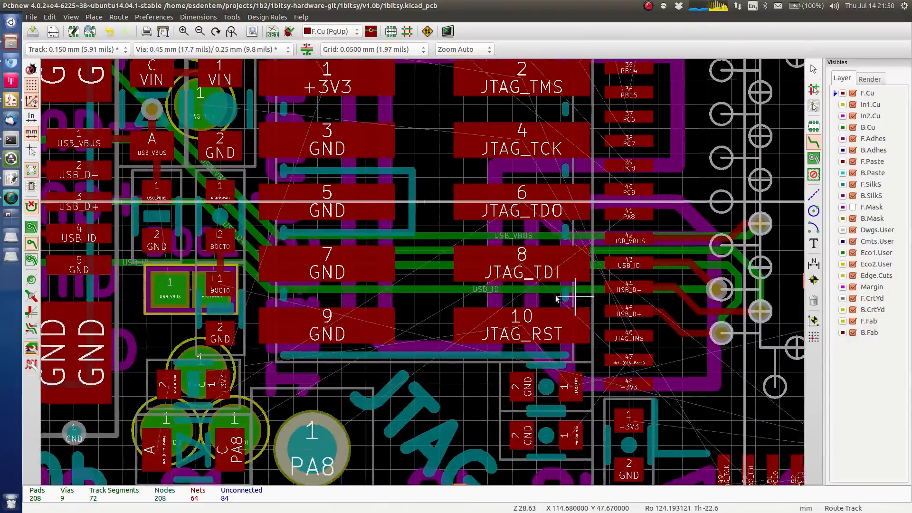
pyautogui.moveTo(560, 297); pyautogui.dragTo(290, 302, button='middle')
pyautogui.moveTo(537, 315); pyautogui.dragTo(417, 312, button='middle')
pyautogui.moveTo(549, 300); pyautogui.dragTo(469, 295, button='middle')
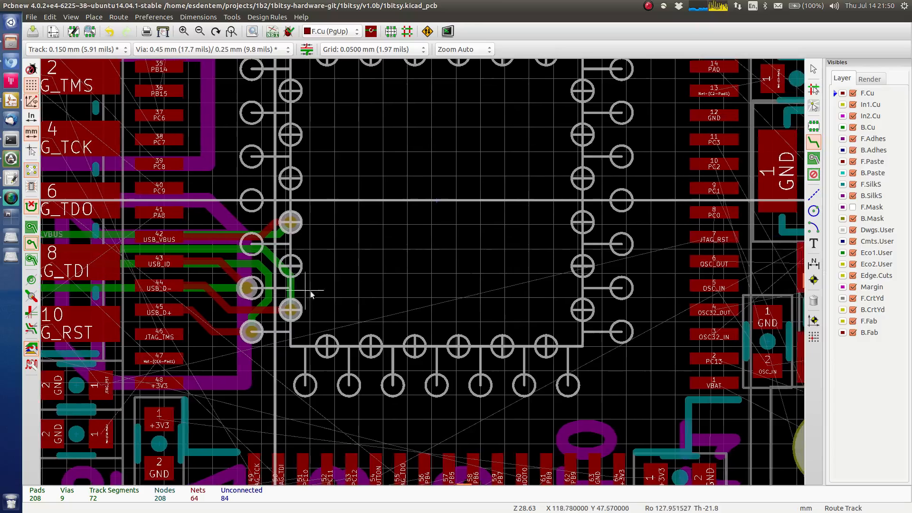
pyautogui.moveTo(268, 301); pyautogui.dragTo(380, 307, button='middle')
pyautogui.moveTo(165, 328); pyautogui.dragTo(379, 281, button='middle')
pyautogui.moveTo(259, 305); pyautogui.dragTo(396, 374, button='middle')
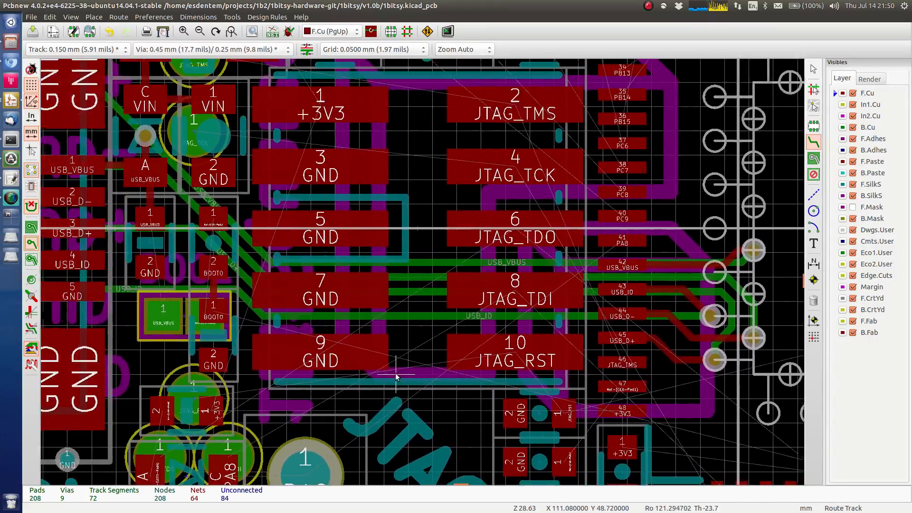
pyautogui.moveTo(227, 310); pyautogui.dragTo(262, 313, button='middle')
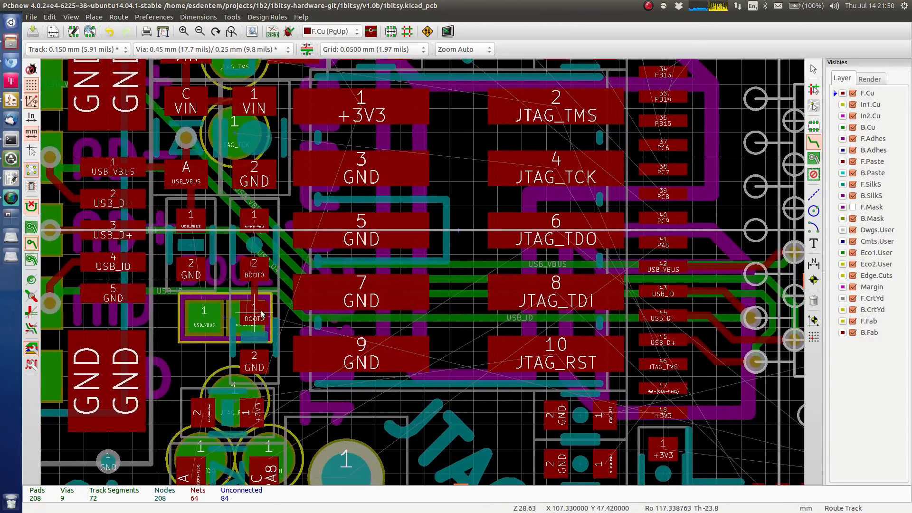
pyautogui.moveTo(170, 356); pyautogui.dragTo(179, 245, button='middle')
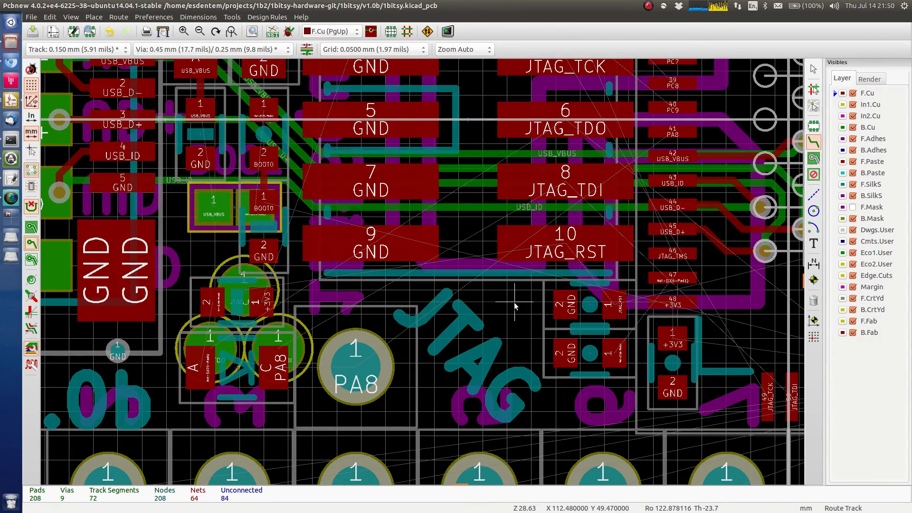
pyautogui.moveTo(514, 301); pyautogui.dragTo(379, 452, button='middle')
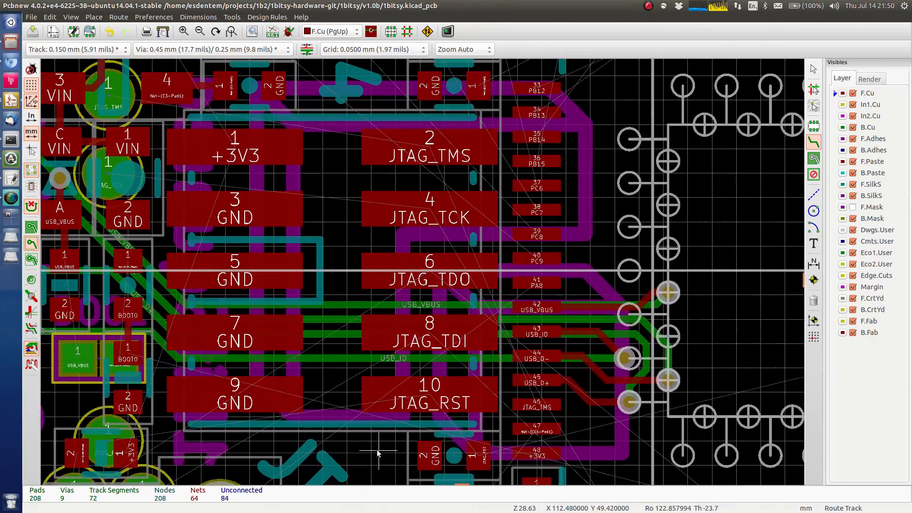
pyautogui.moveTo(332, 257)
pyautogui.mouseDown(button='middle')
pyautogui.moveTo(334, 365)
pyautogui.moveTo(334, 257)
pyautogui.mouseUp(button='middle')
pyautogui.moveTo(205, 307); pyautogui.dragTo(266, 309, button='middle')
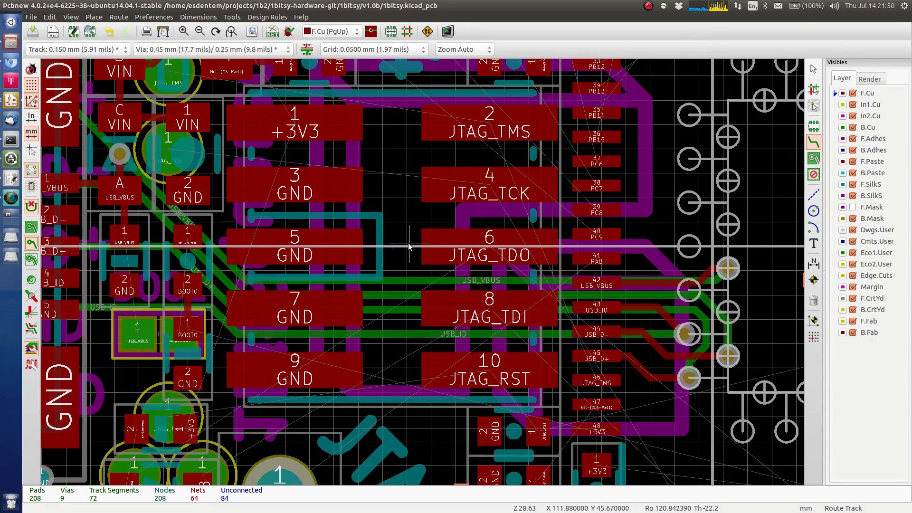
pyautogui.click(649, 6)
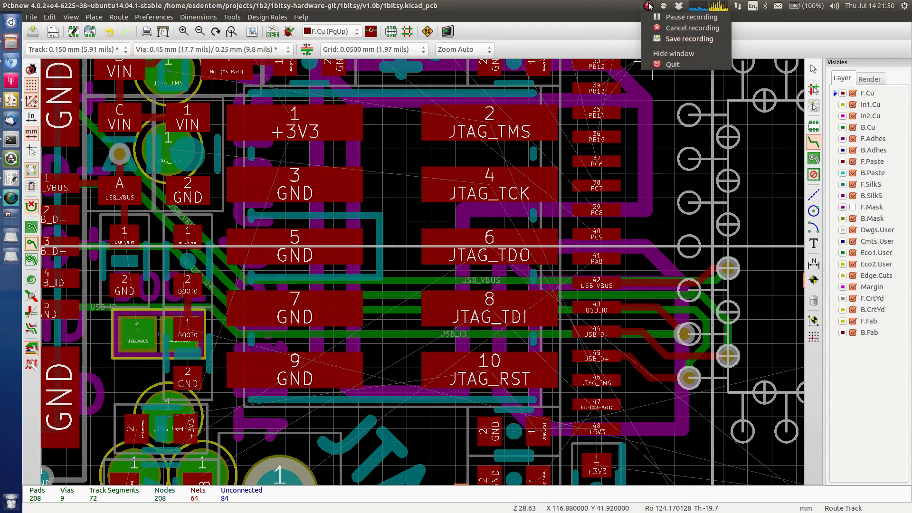